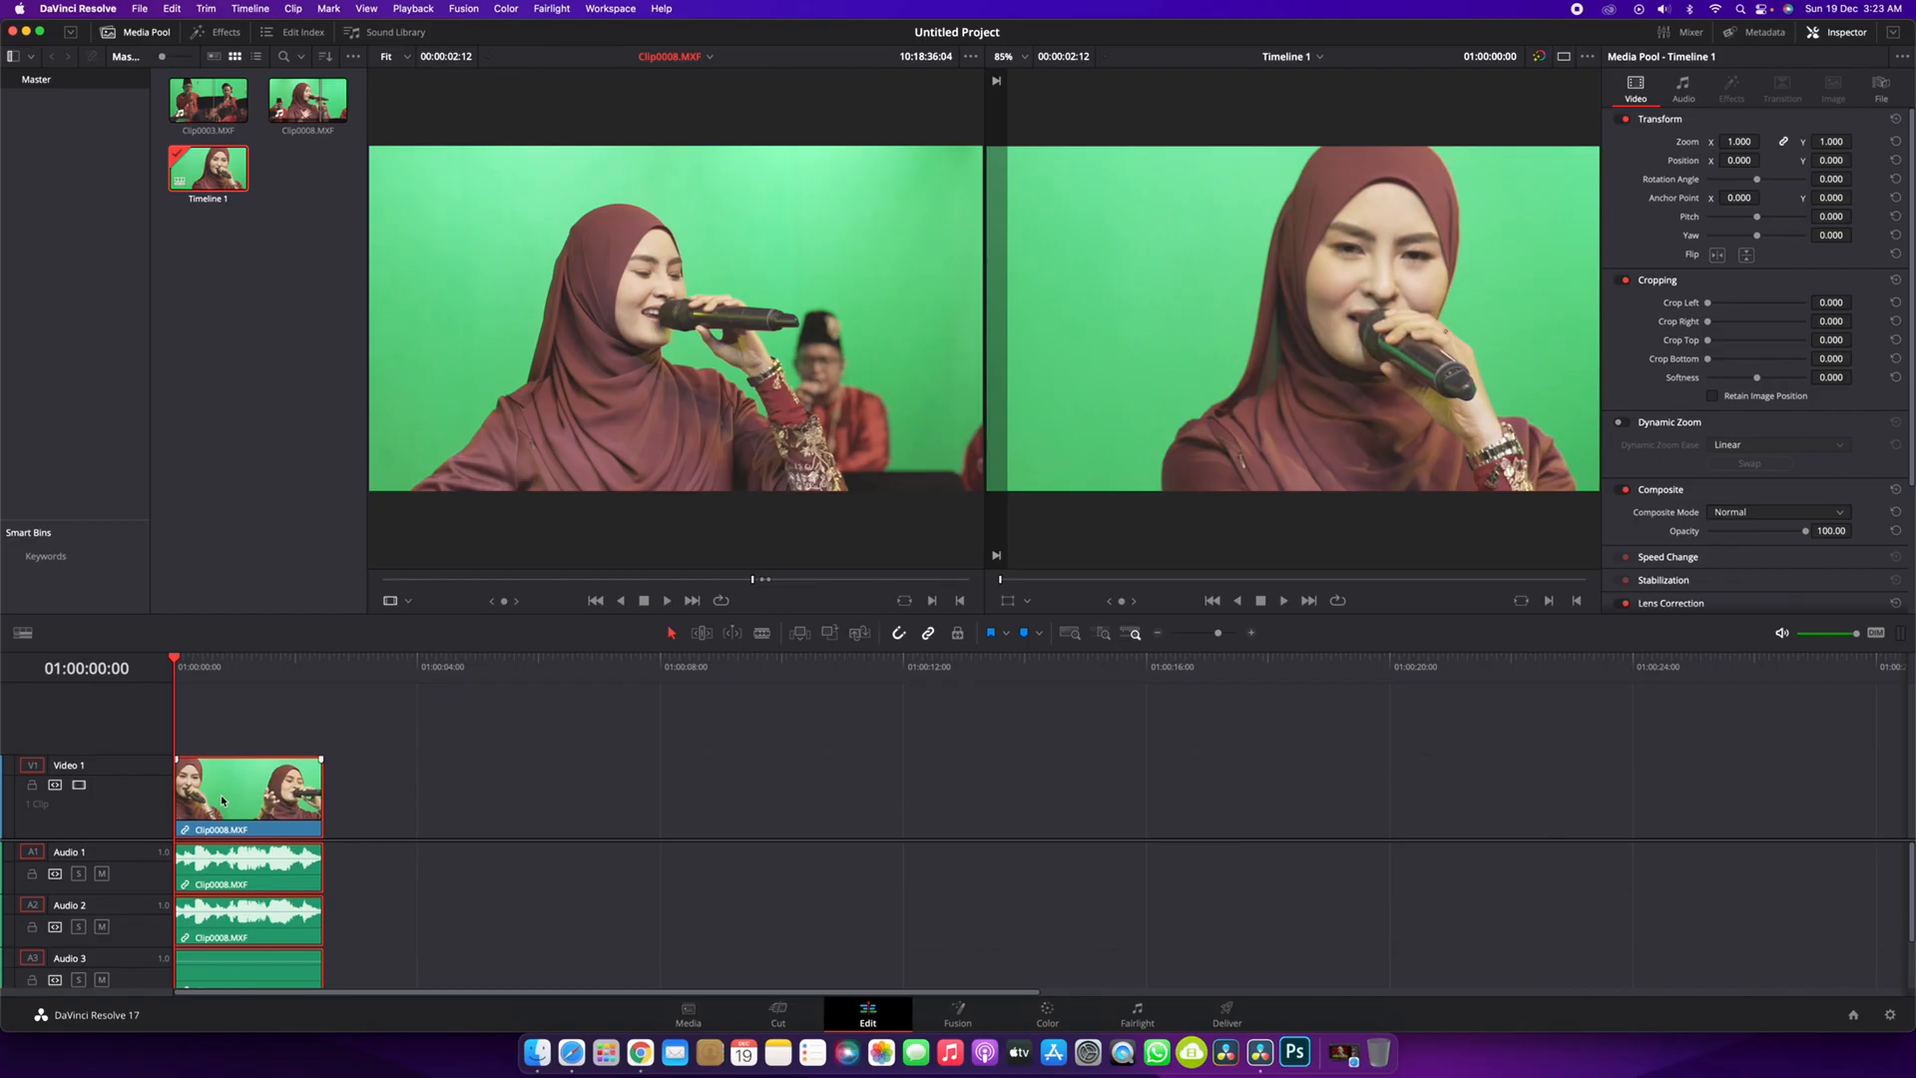
- Scrub through the green-screen clip Clip0008.MXF on the timeline and return the playhead to the start
{"action": "left_click_drag", "start_coordinate": [222, 798], "coordinate": [149, 773]}
{"action": "left_click", "coordinate": [319, 666]}
{"action": "left_click_drag", "start_coordinate": [336, 677], "coordinate": [210, 671]}
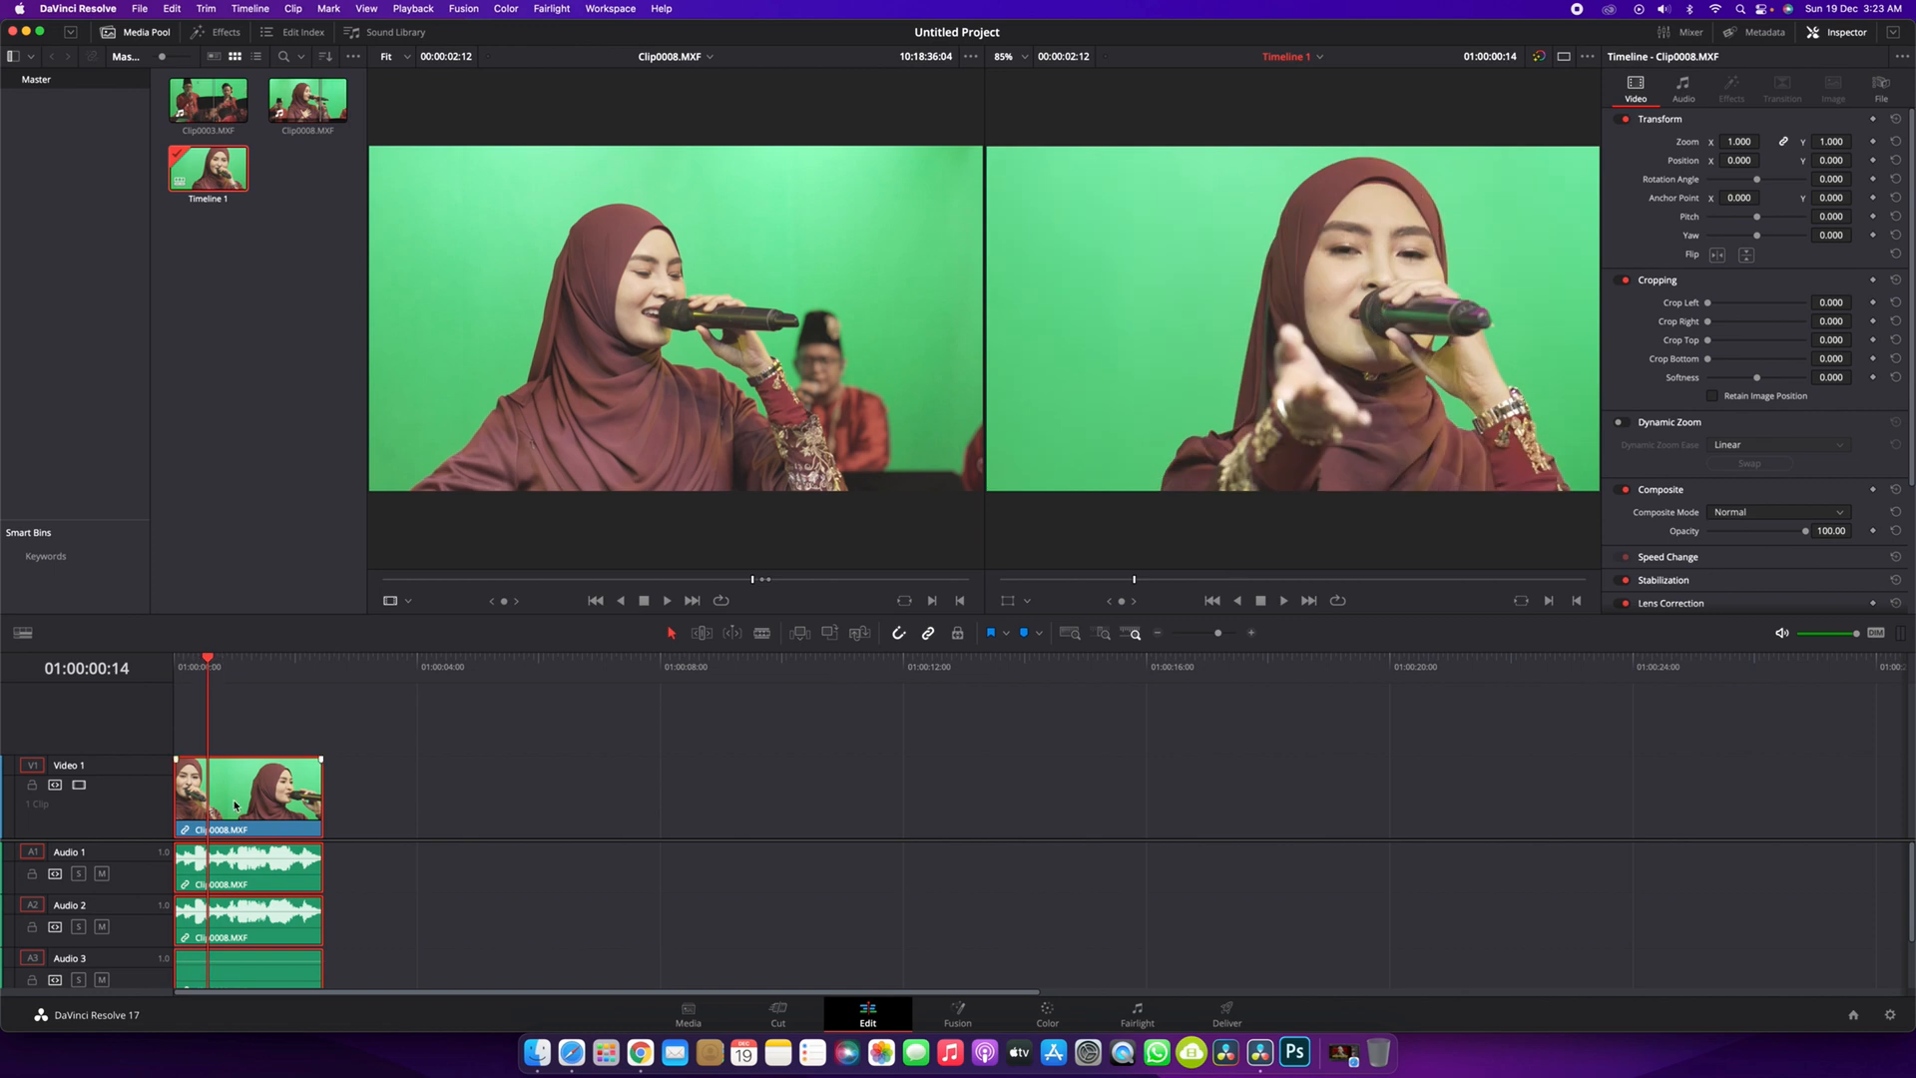
{"action": "left_click", "coordinate": [177, 663]}
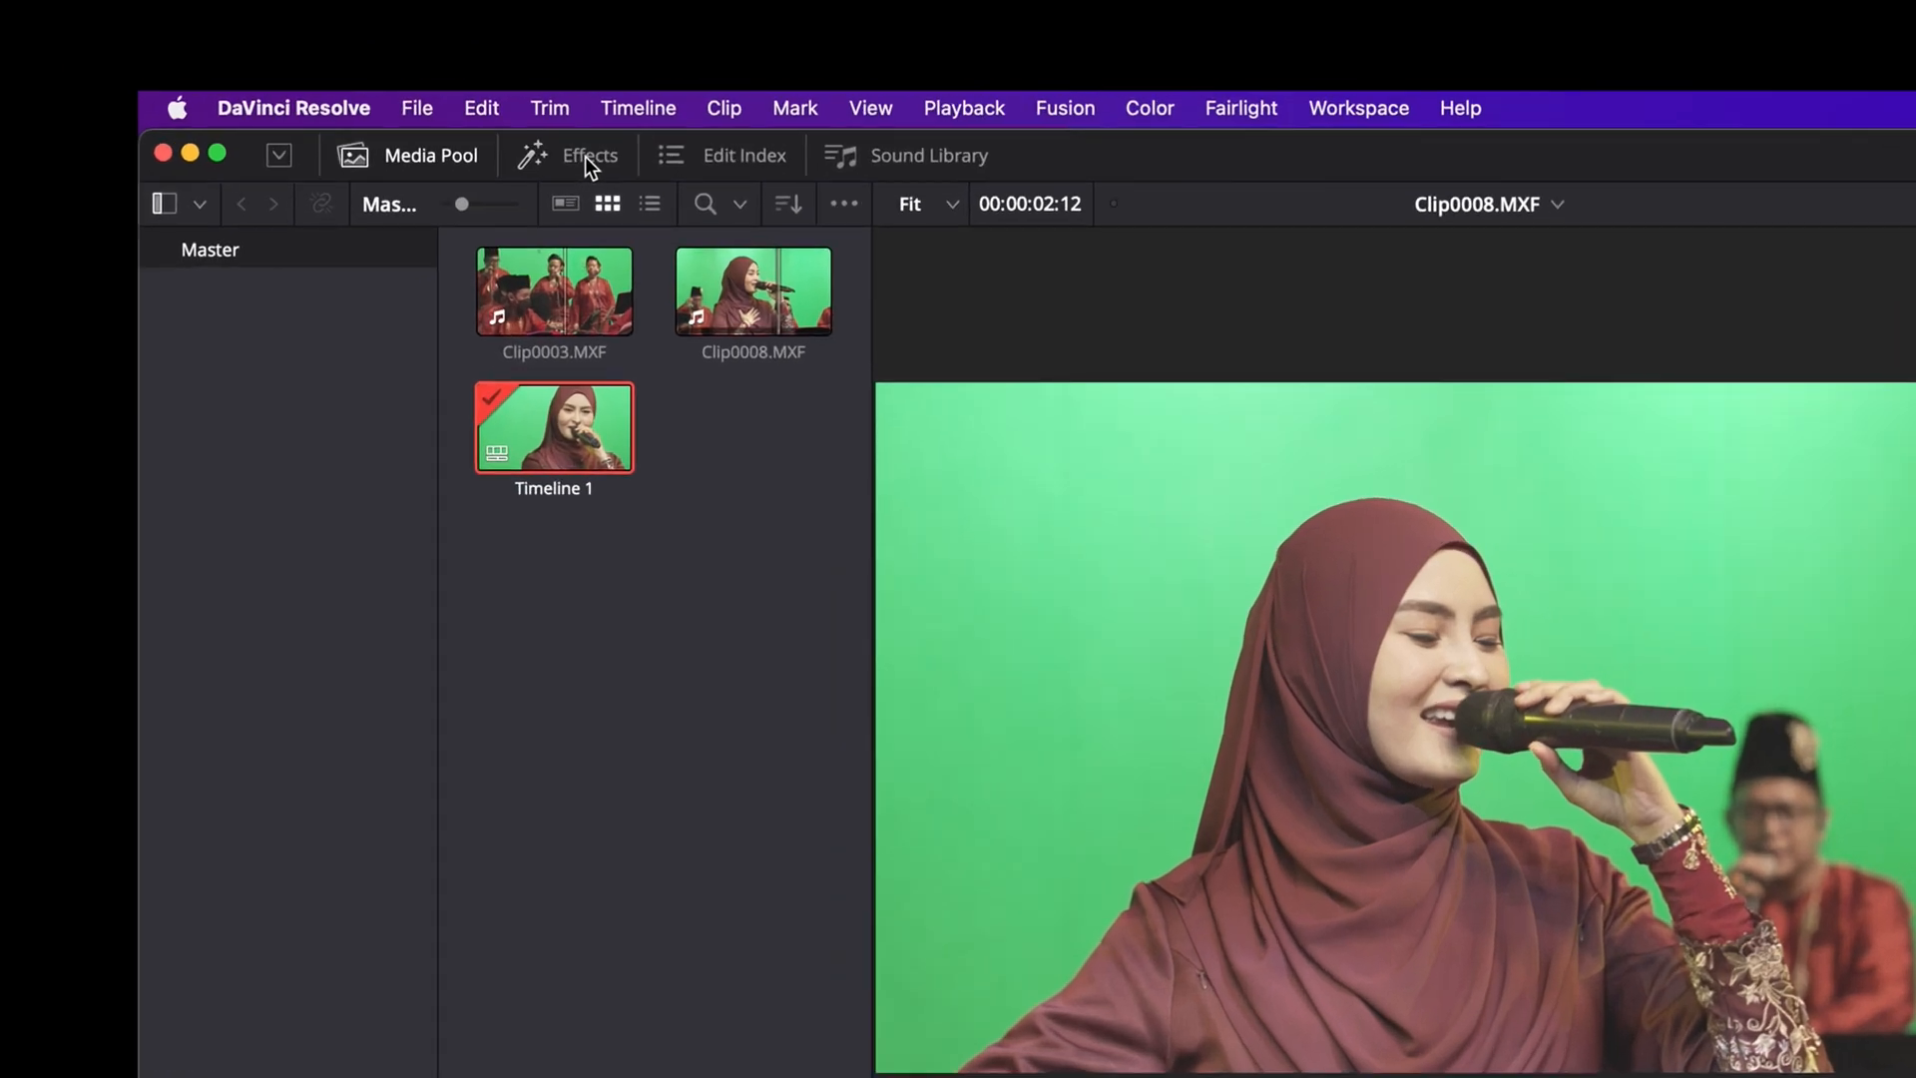
- Search the Open FX effects library for "3d"
{"action": "left_click", "coordinate": [589, 157]}
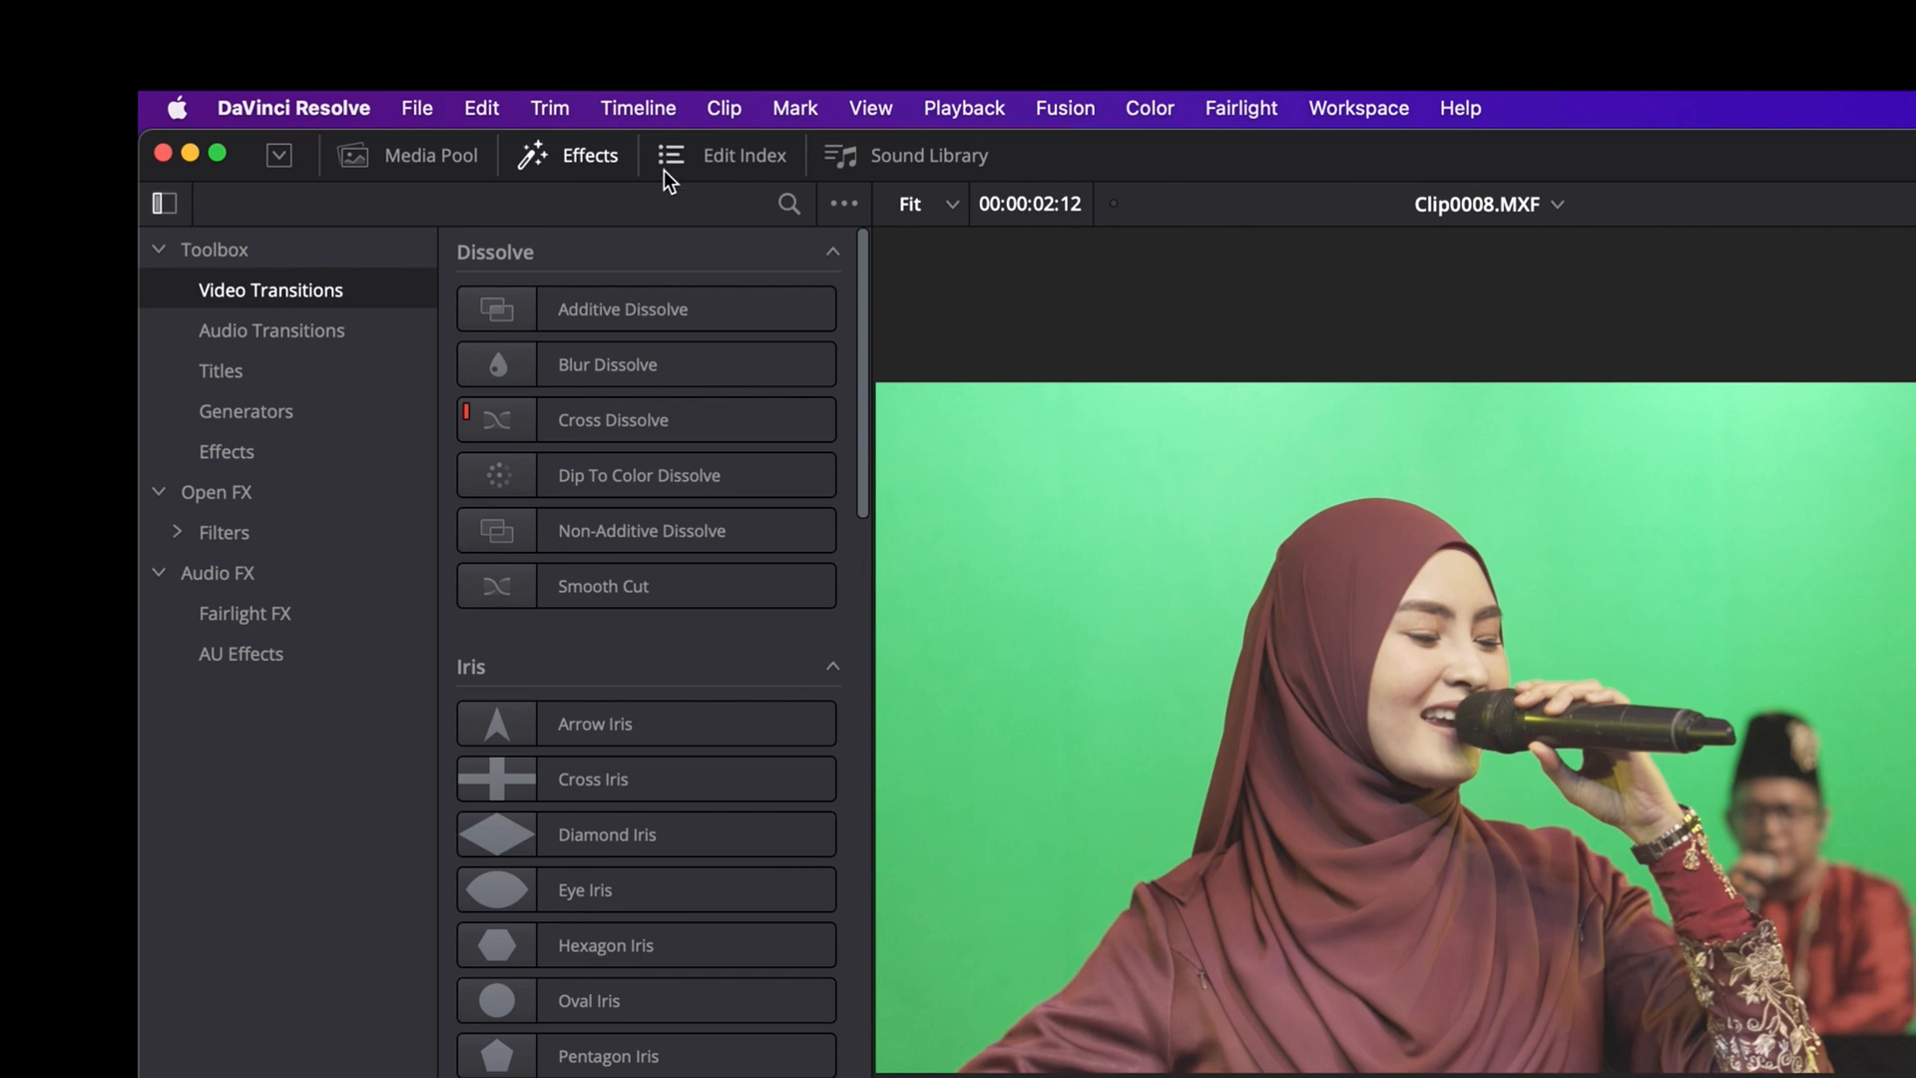
{"action": "left_click", "coordinate": [212, 493]}
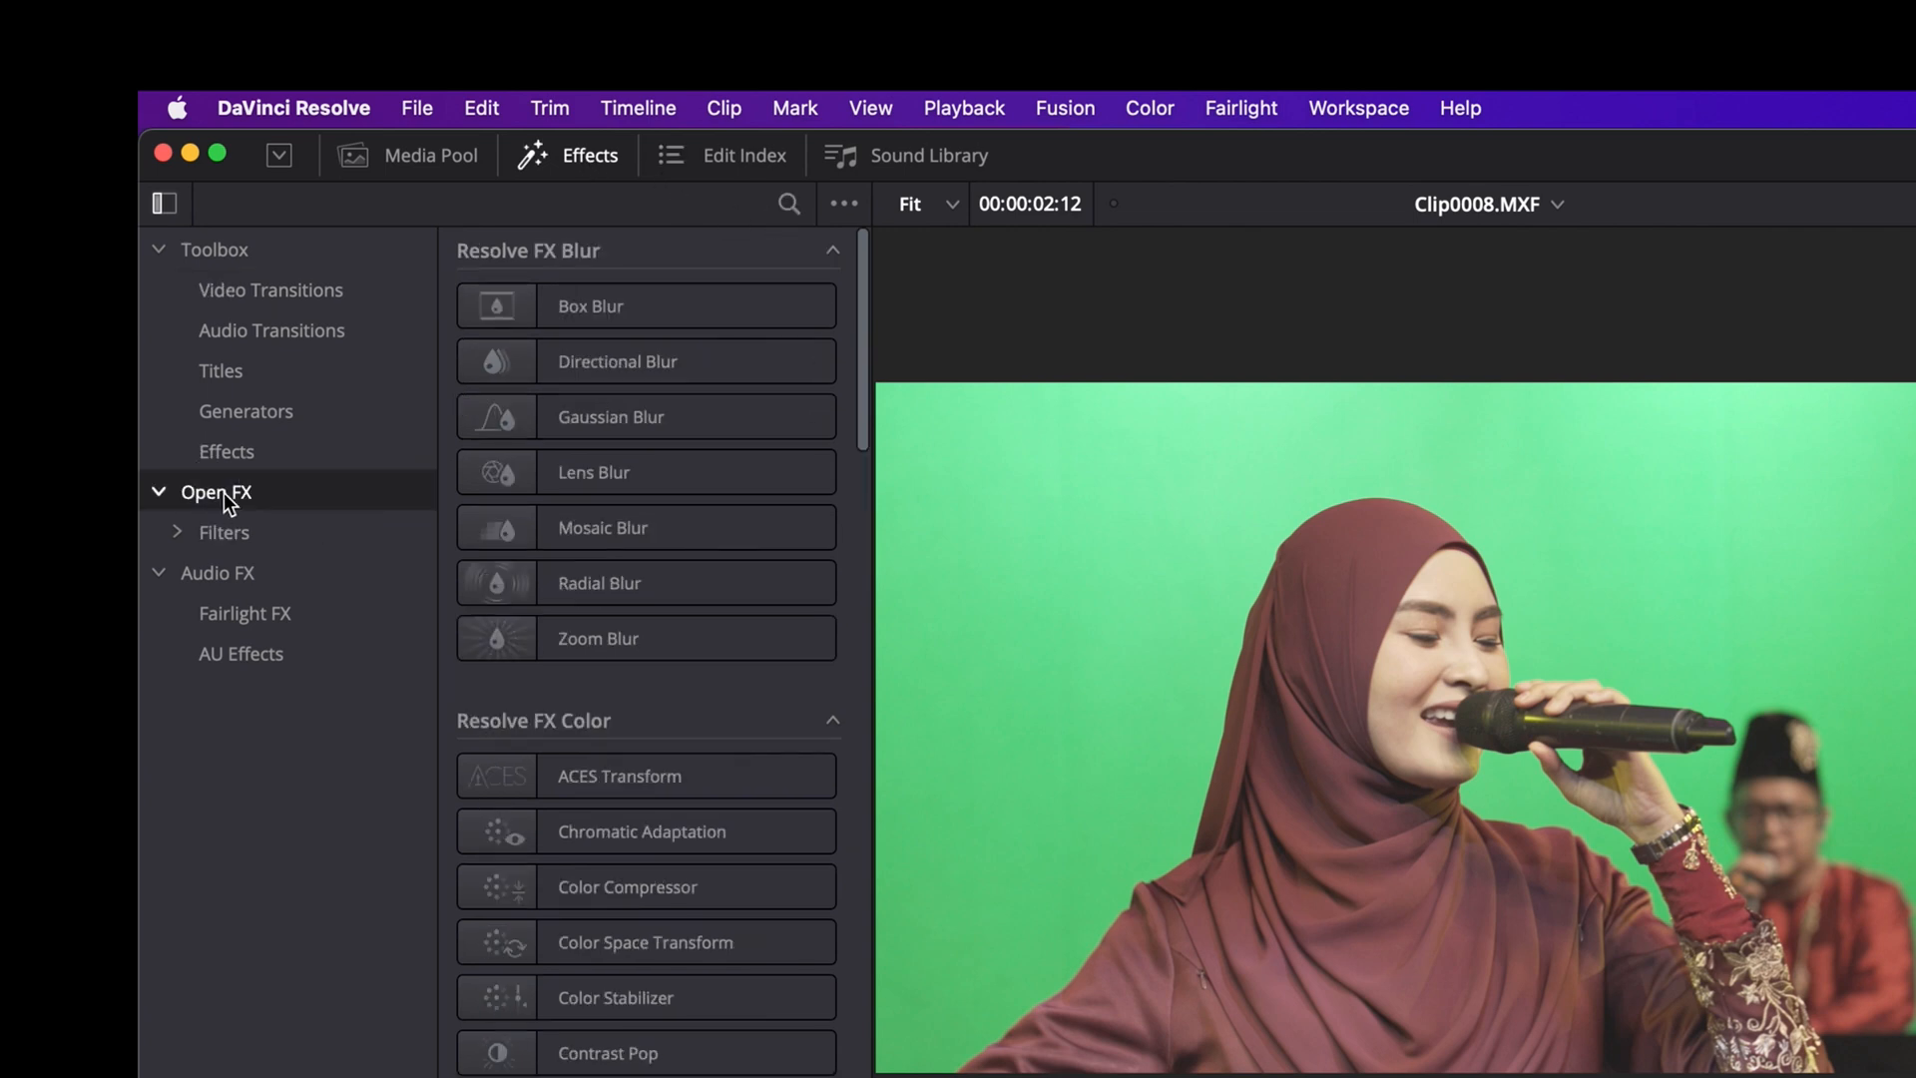
{"action": "scroll", "coordinate": [655, 764], "scroll_direction": "down", "scroll_amount": 5}
{"action": "scroll", "coordinate": [655, 764], "scroll_direction": "up", "scroll_amount": 5}
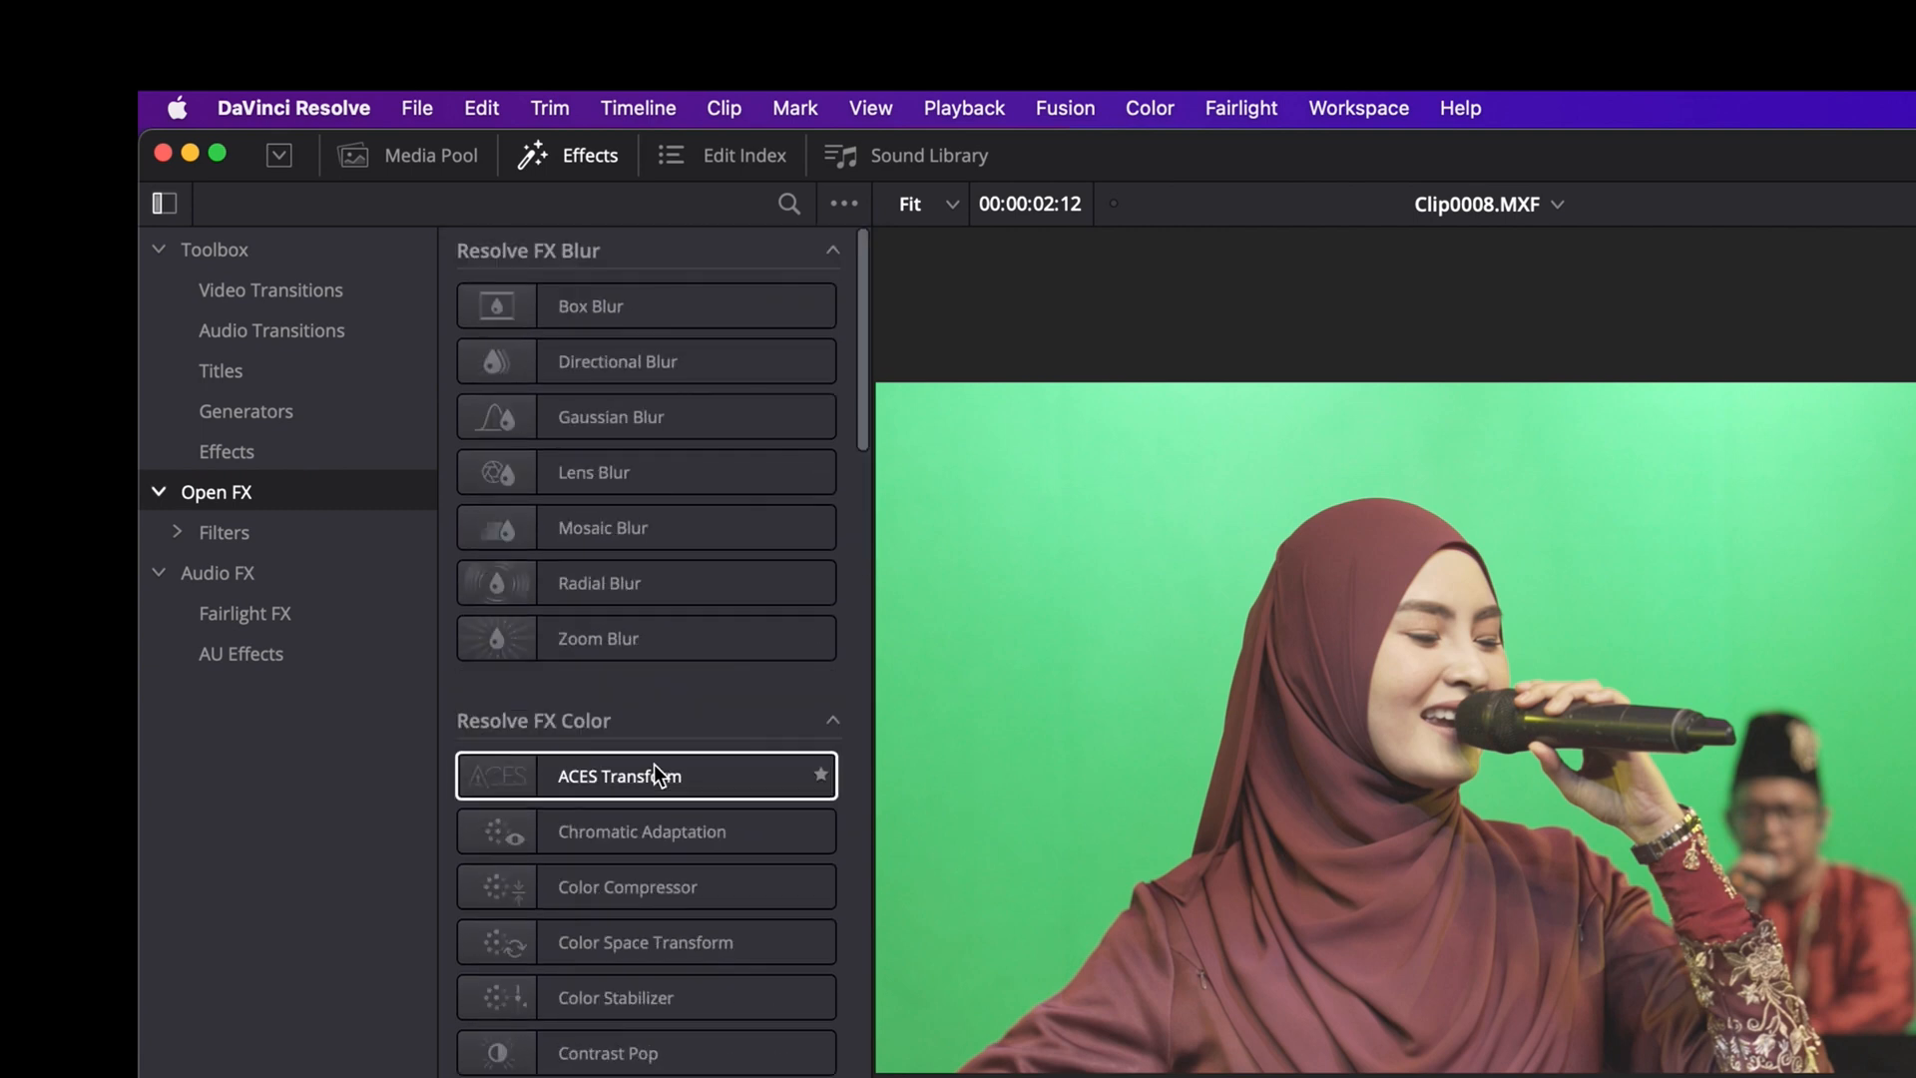
{"action": "left_click", "coordinate": [789, 203]}
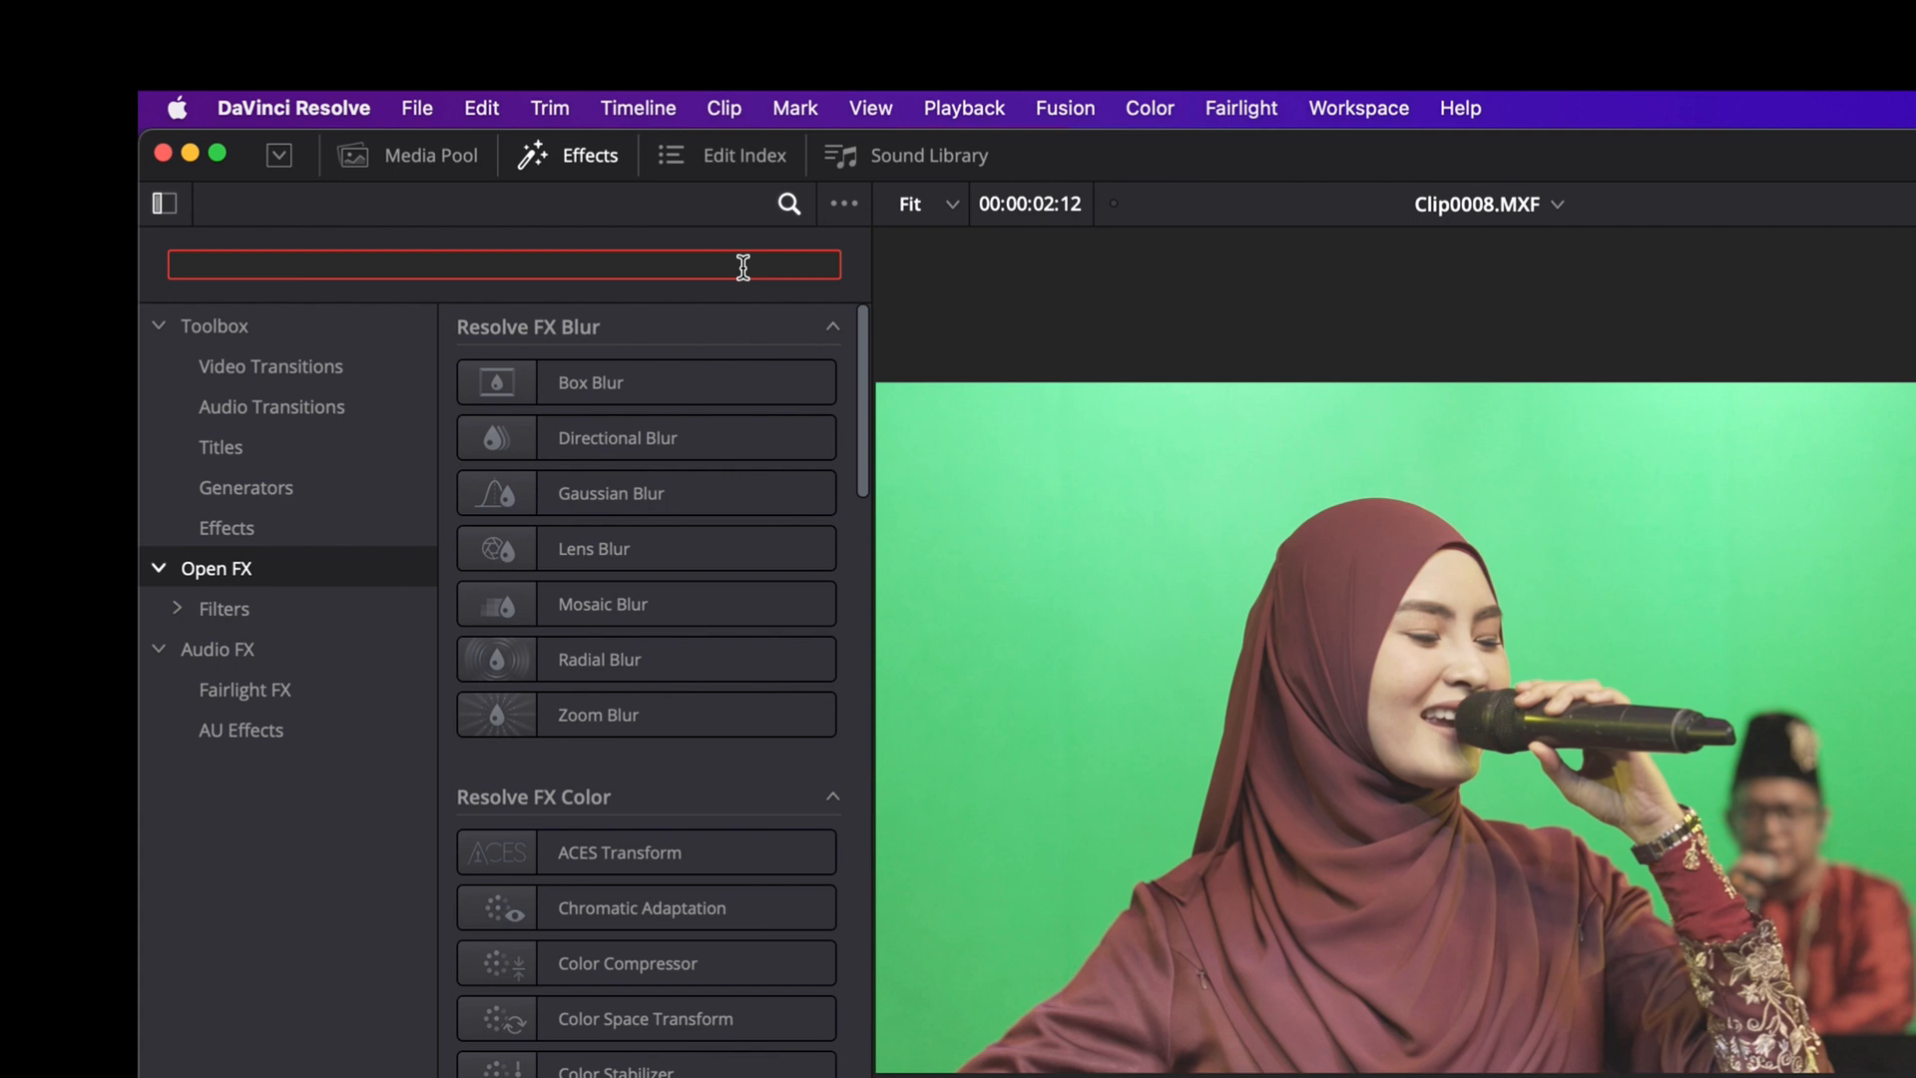
{"action": "type", "text": "3d"}
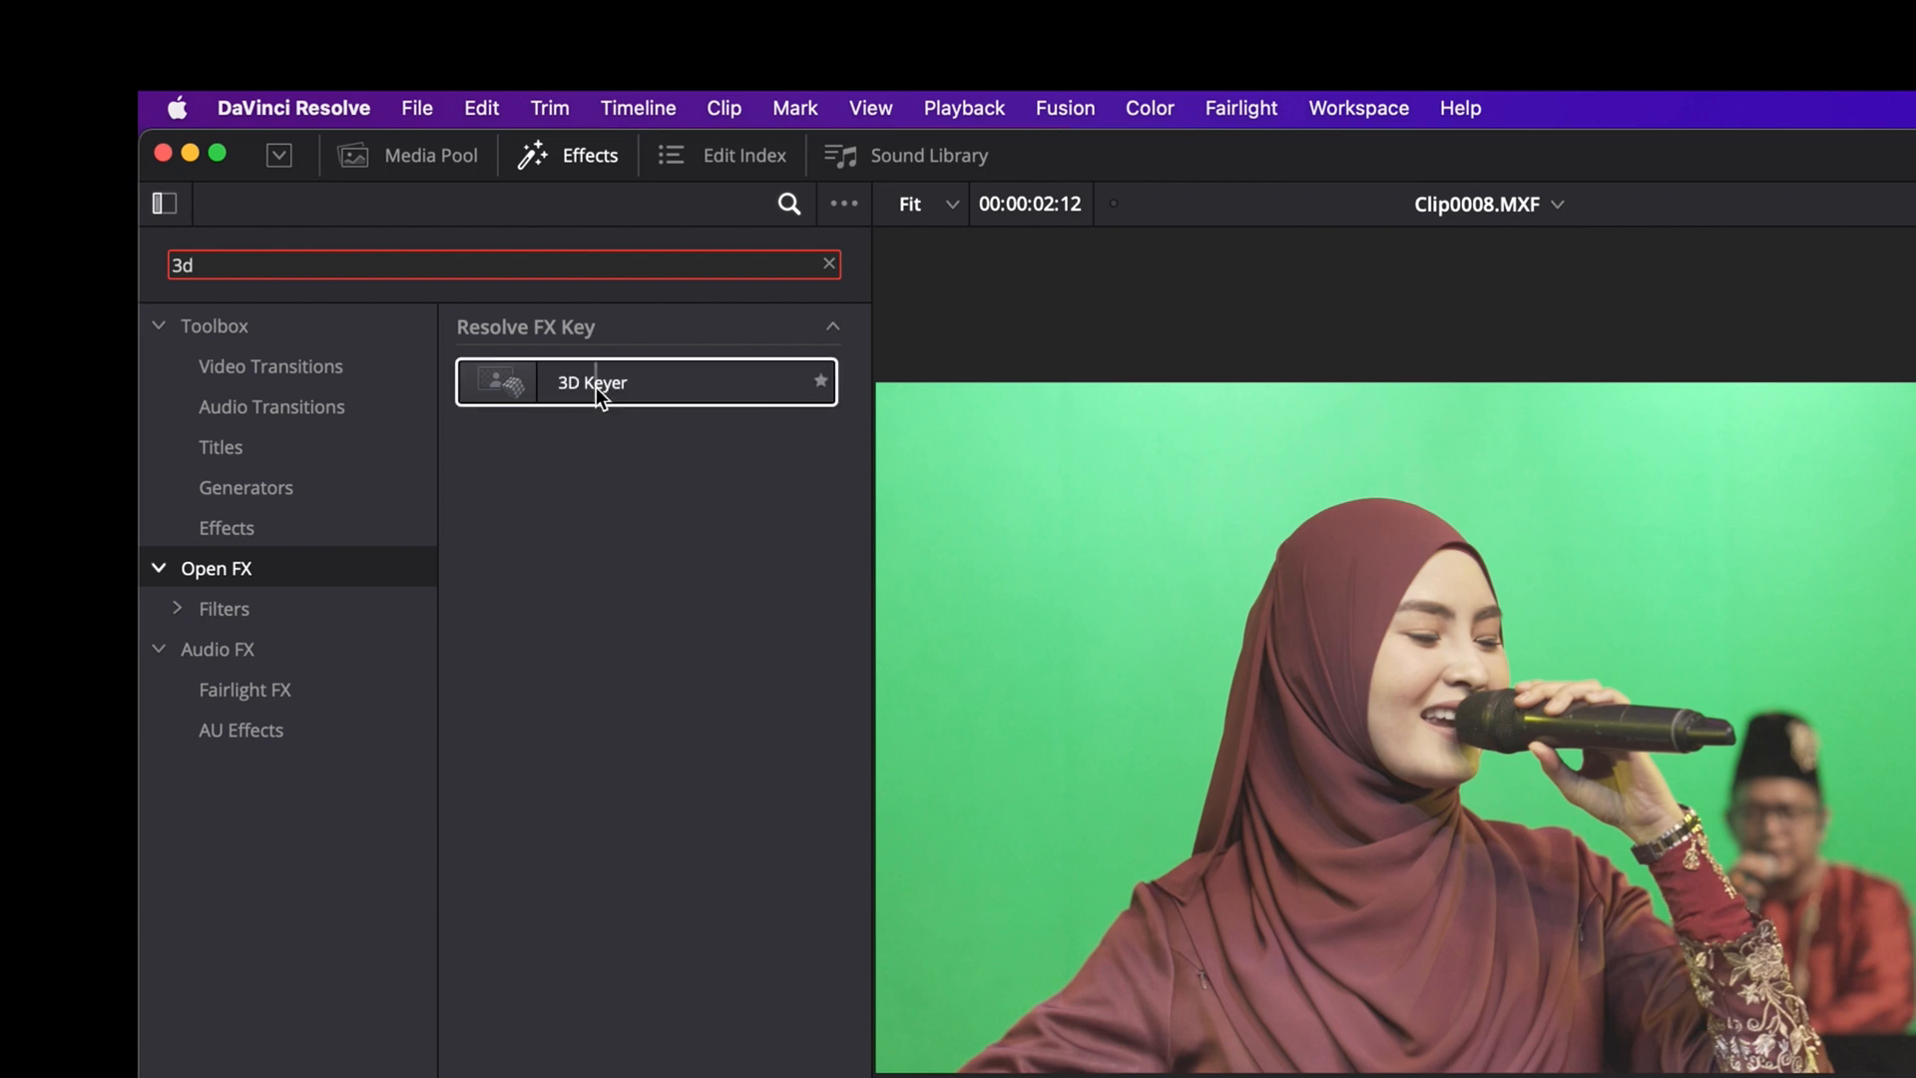
- Apply the 3D Keyer effect to Clip0008.MXF on the Video 1 track and open the clip's effect settings
{"action": "left_click_drag", "start_coordinate": [597, 384], "coordinate": [645, 1077]}
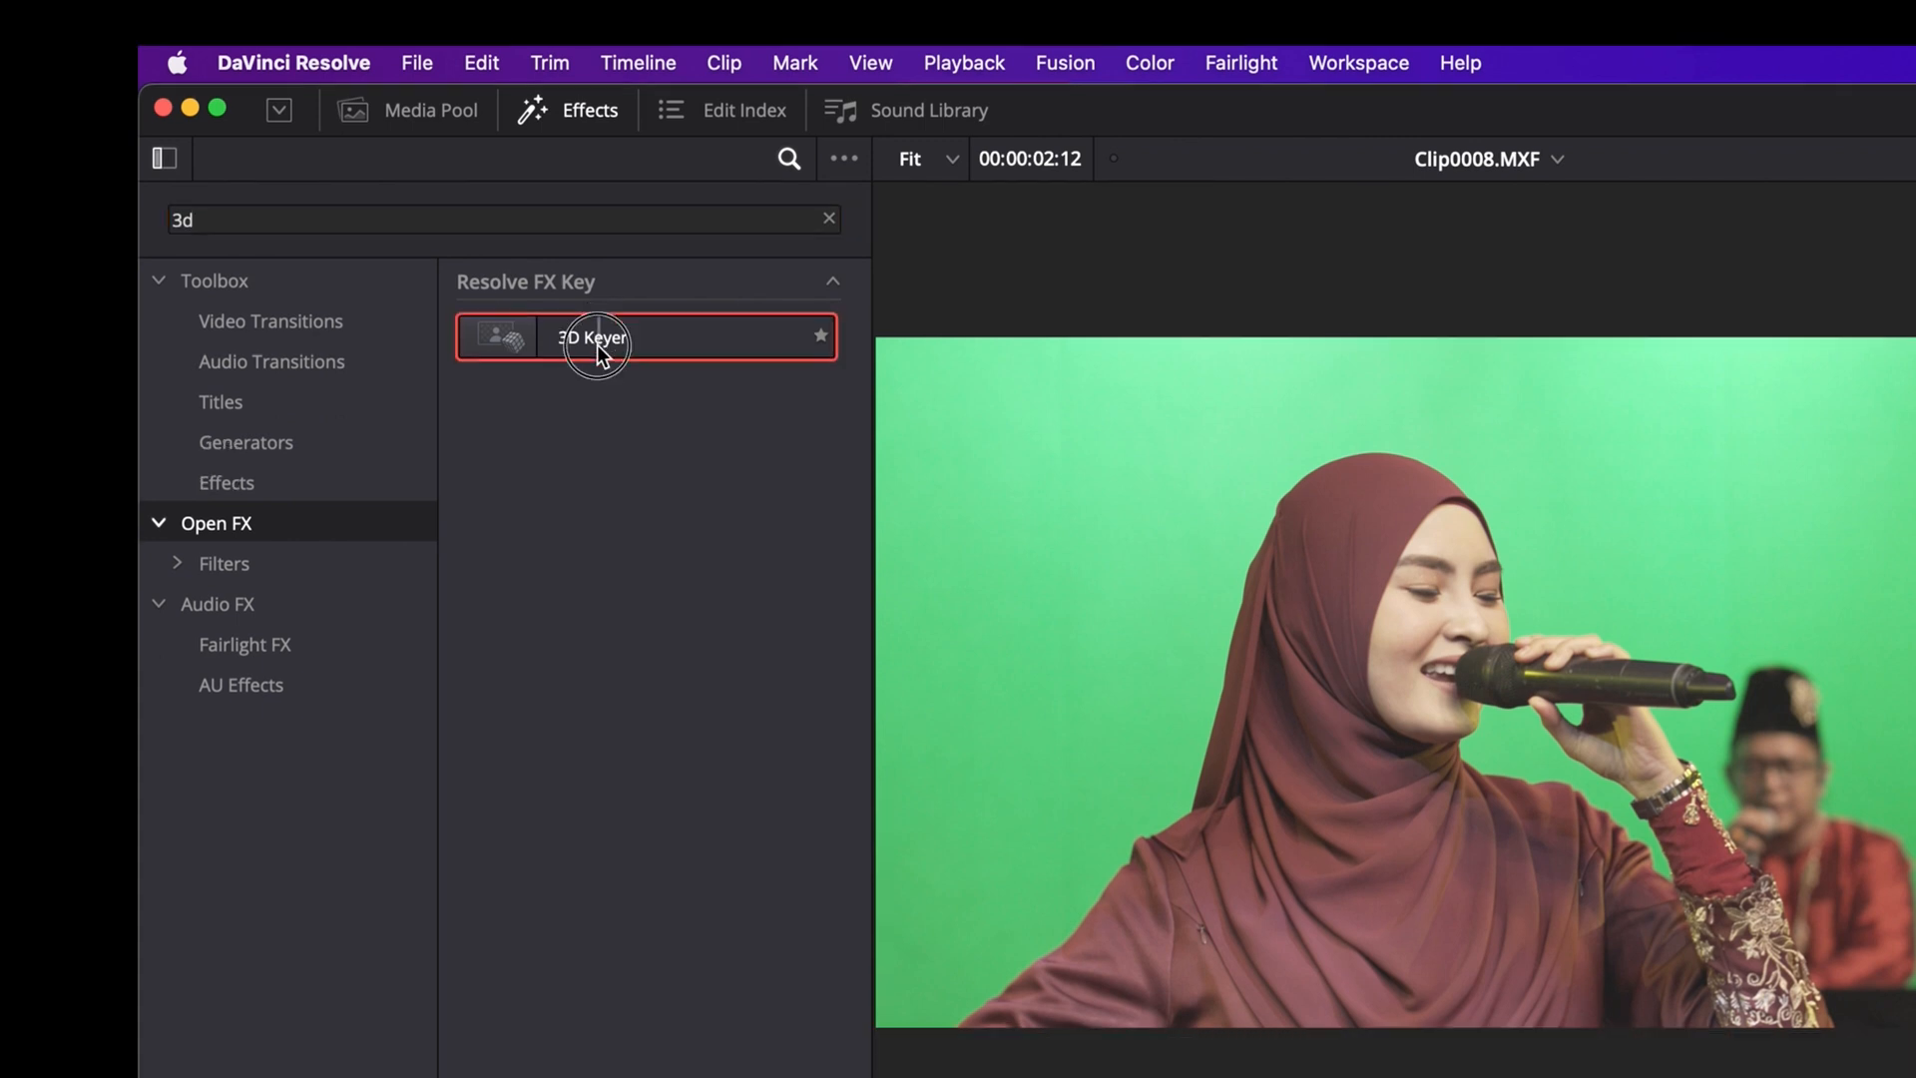
{"action": "left_click_drag", "start_coordinate": [645, 512], "coordinate": [645, 512]}
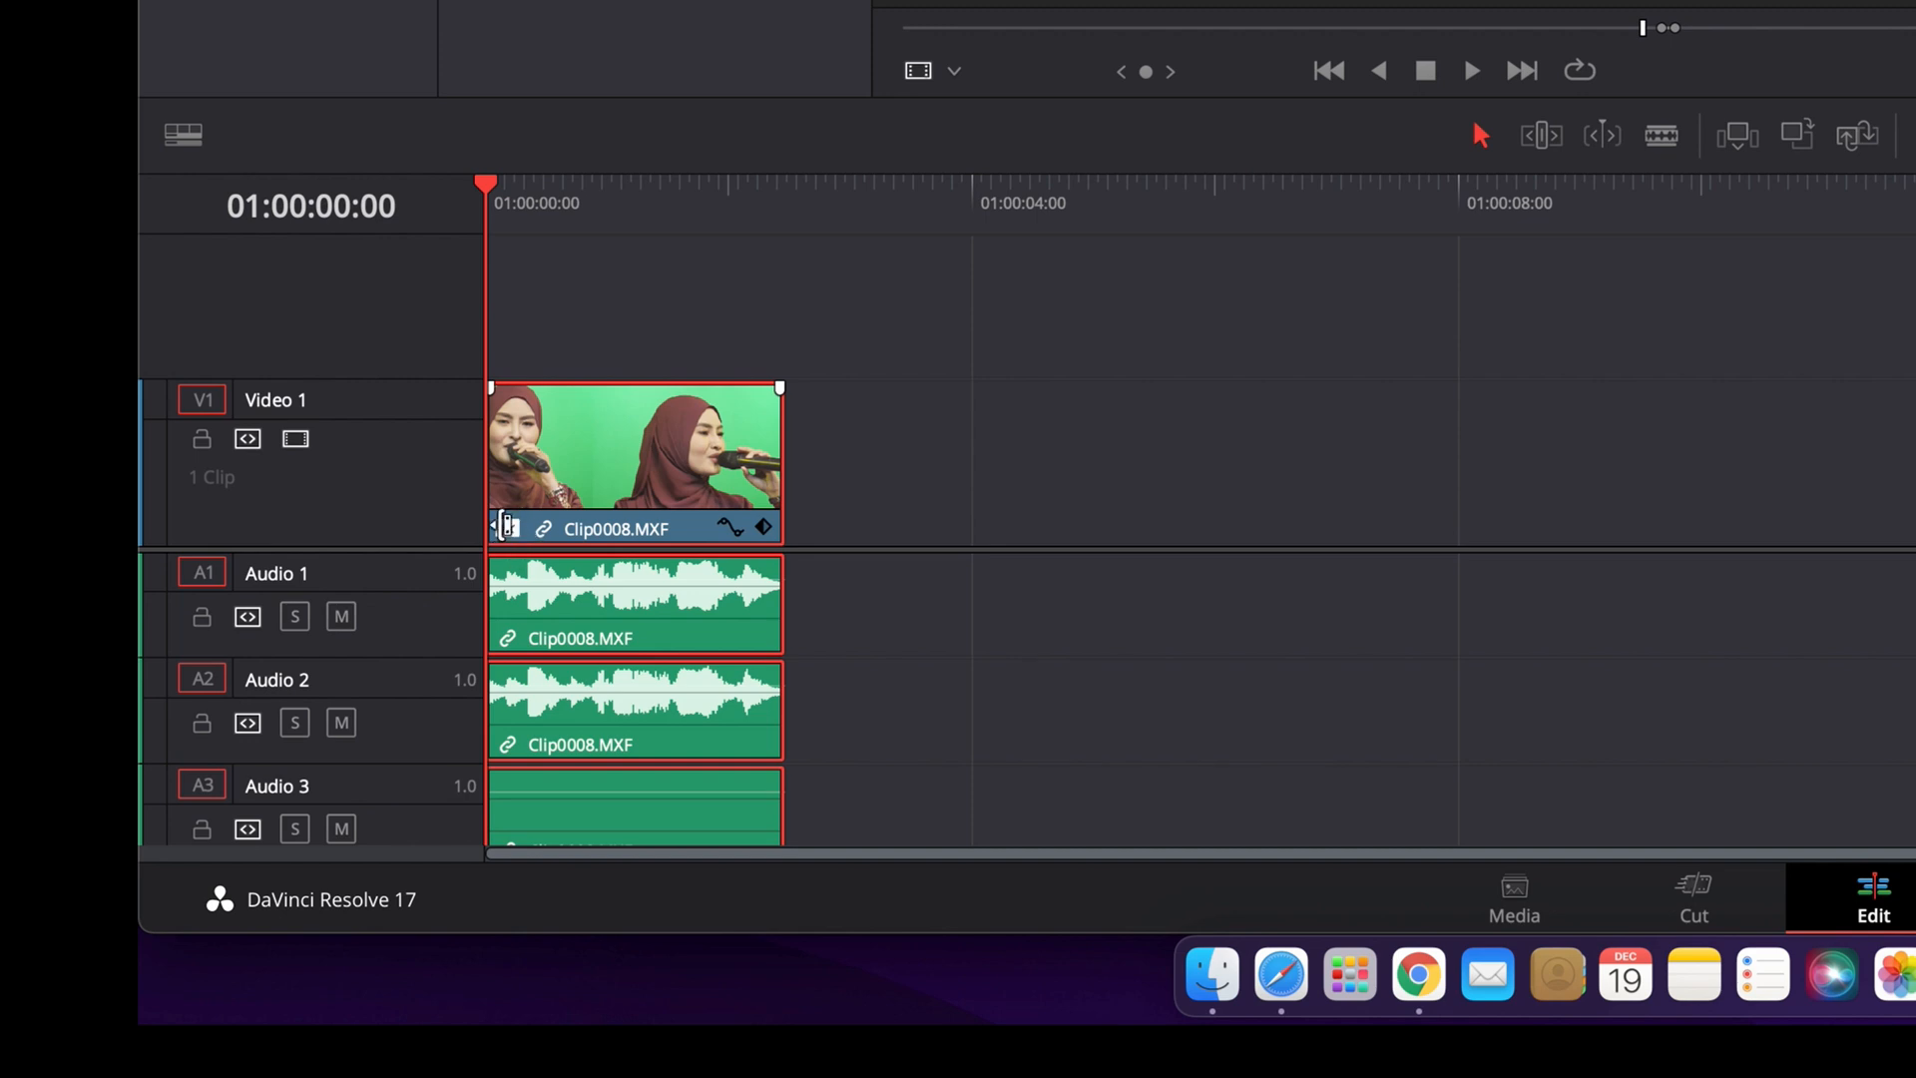
{"action": "left_click", "coordinate": [591, 450]}
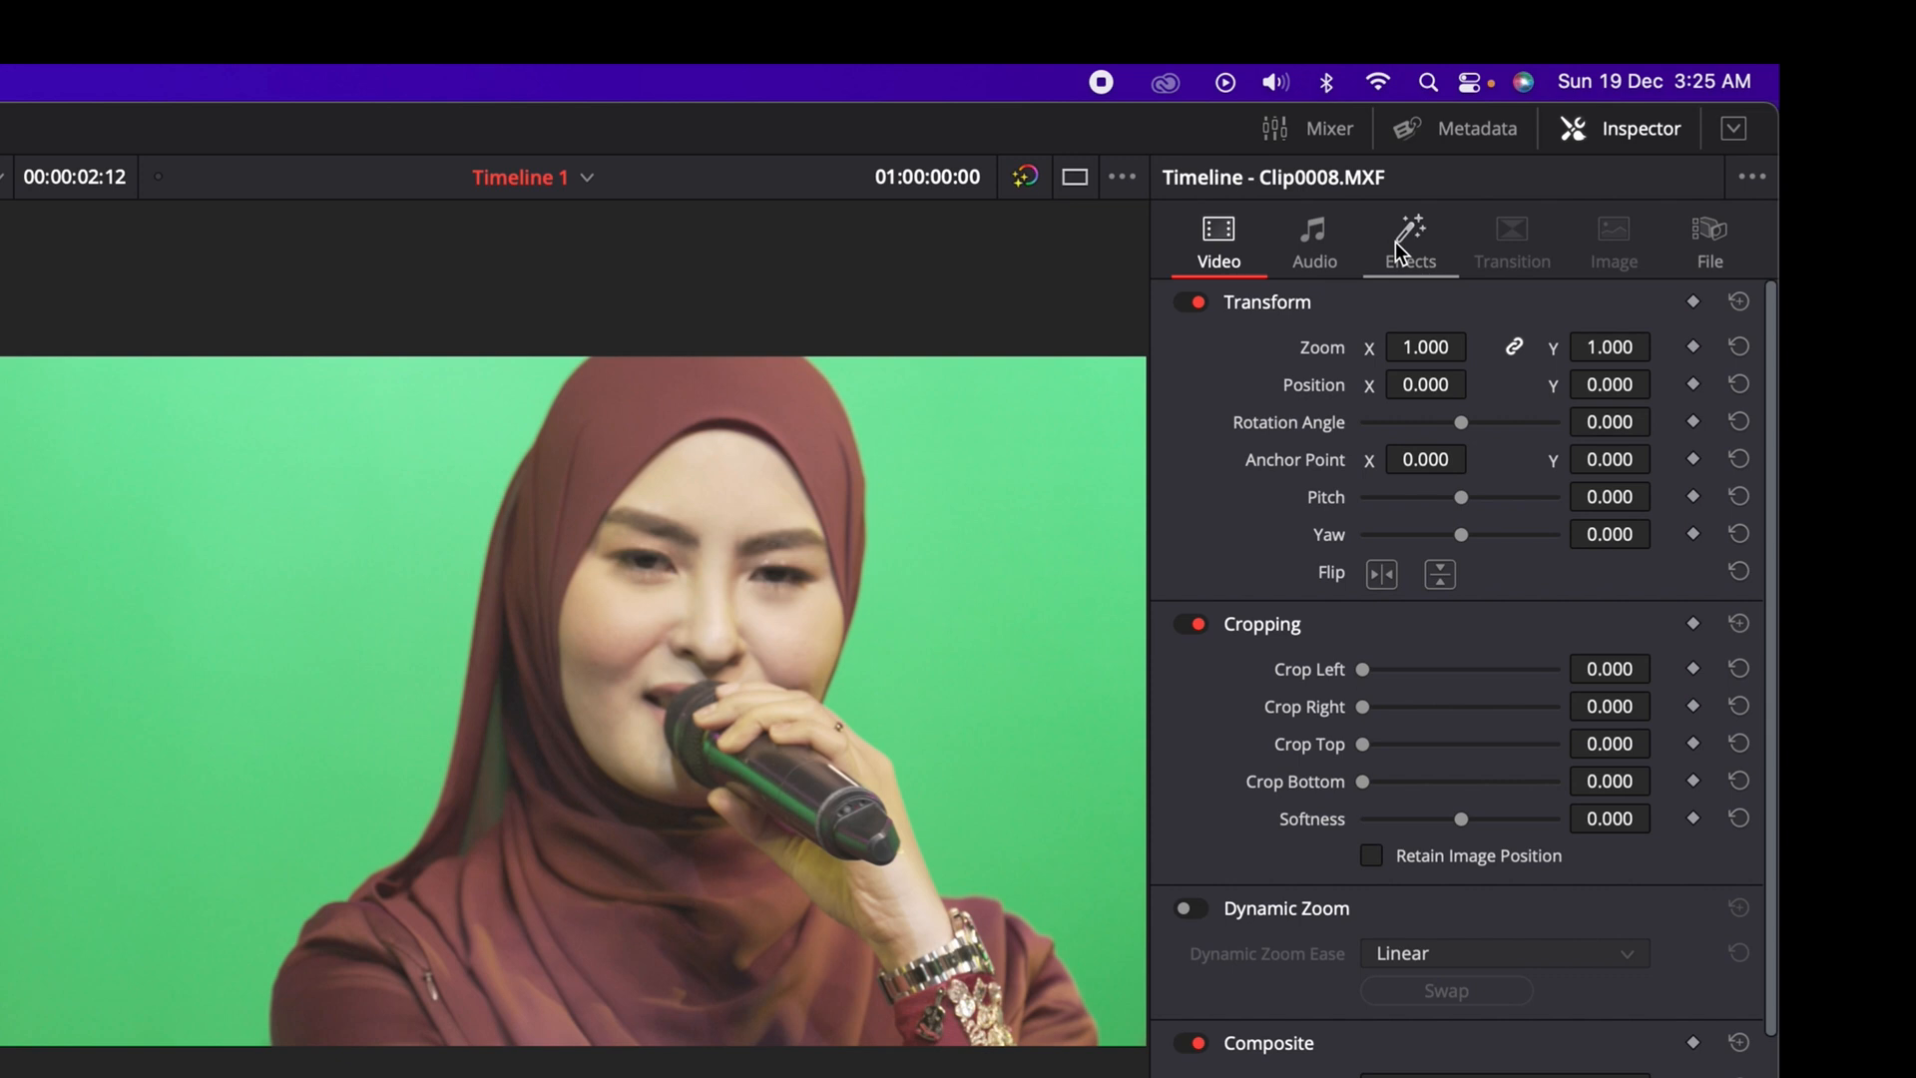
{"action": "left_click", "coordinate": [1398, 245]}
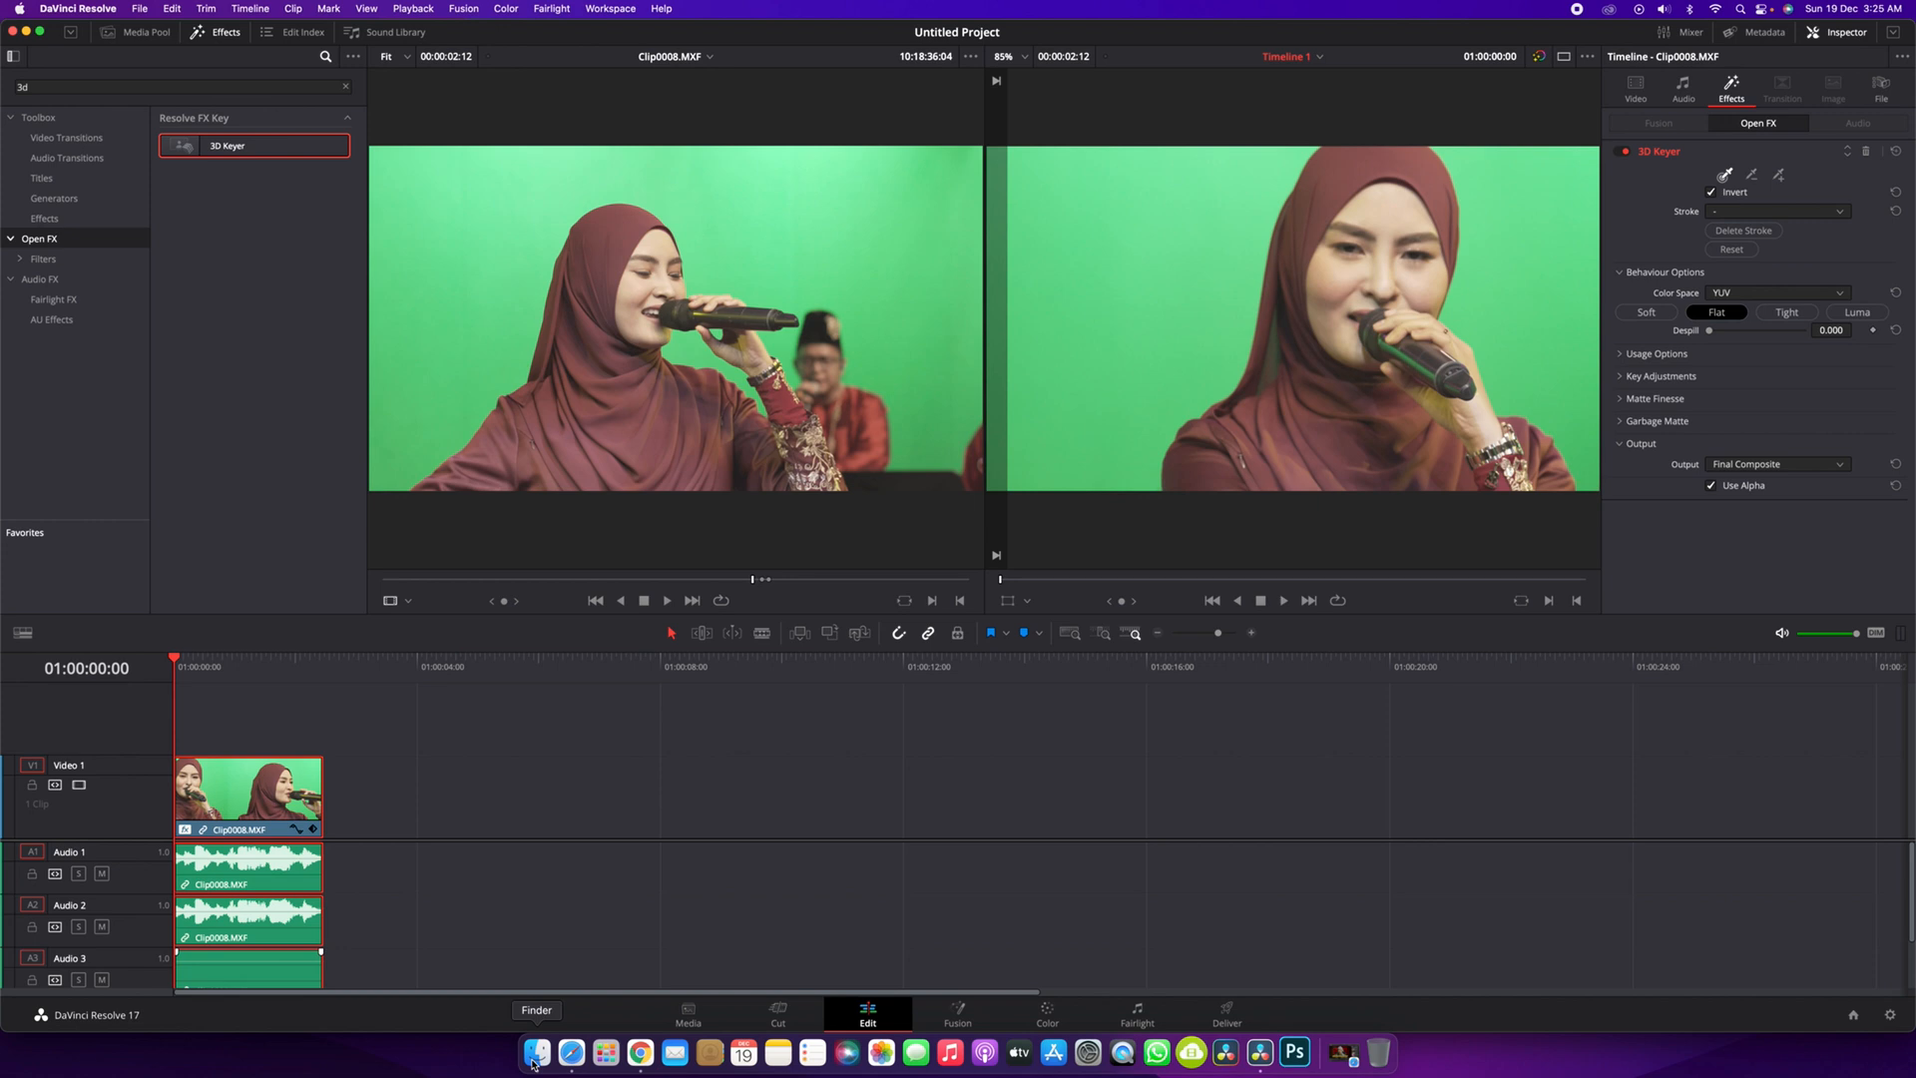
- Add park-448518_960_720.jpg from the Desktop folder in Finder to the Video 1 track, beyond Clip0008.MXF, and preview it
{"action": "left_click", "coordinate": [536, 1055]}
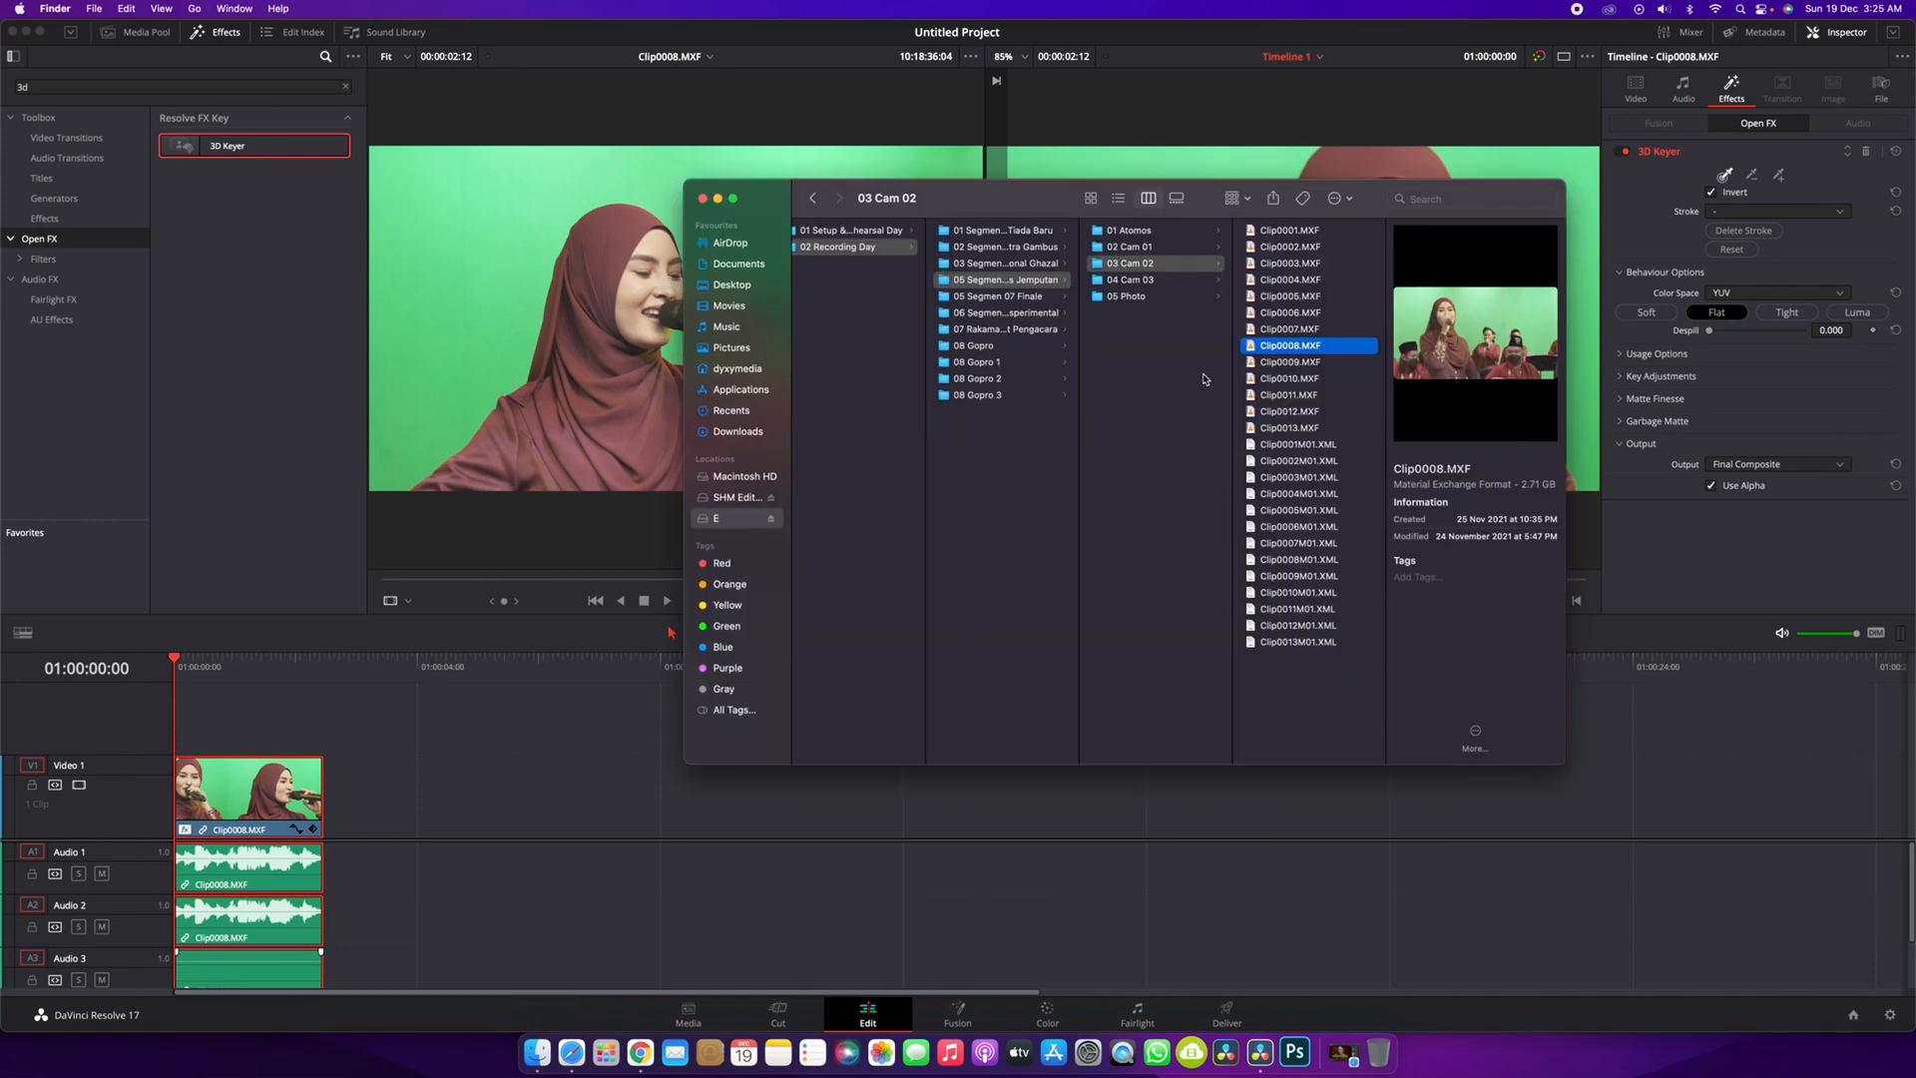
{"action": "left_click", "coordinate": [743, 284]}
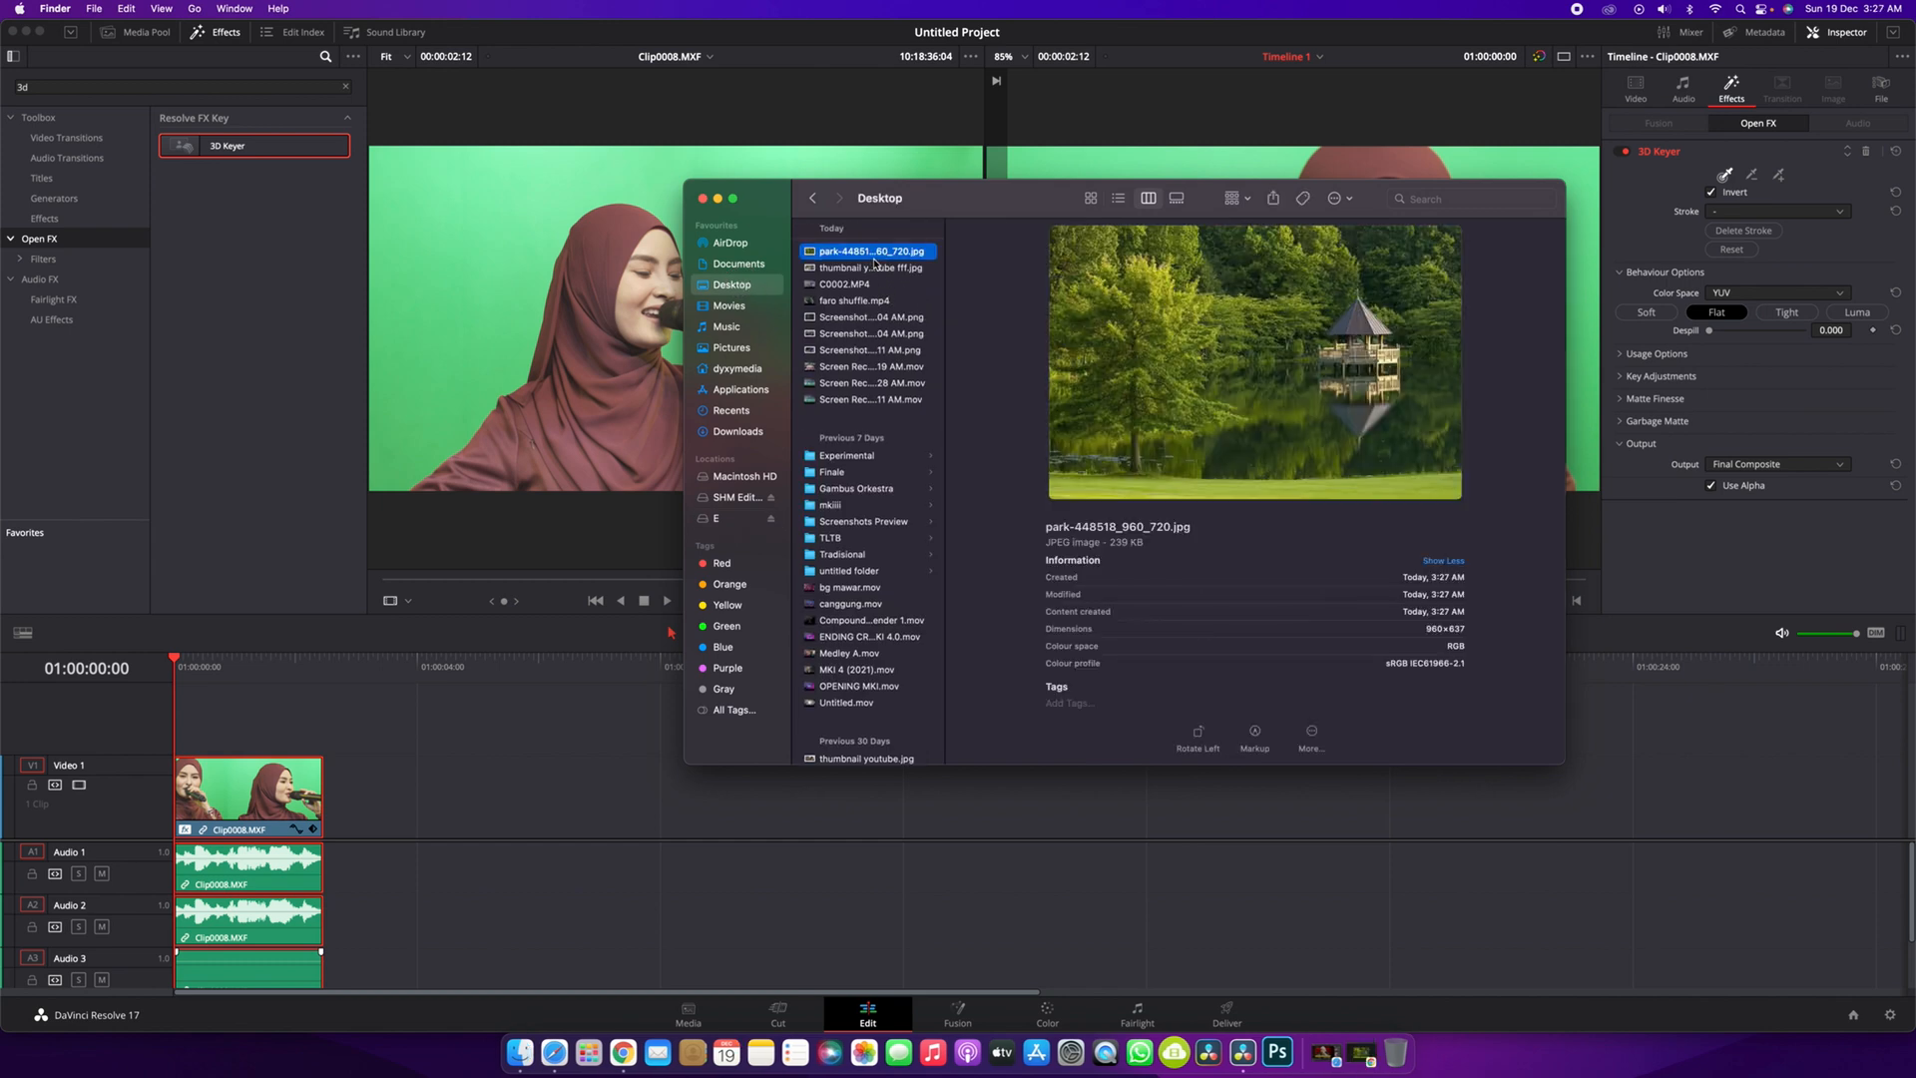
{"action": "left_click", "coordinate": [867, 257]}
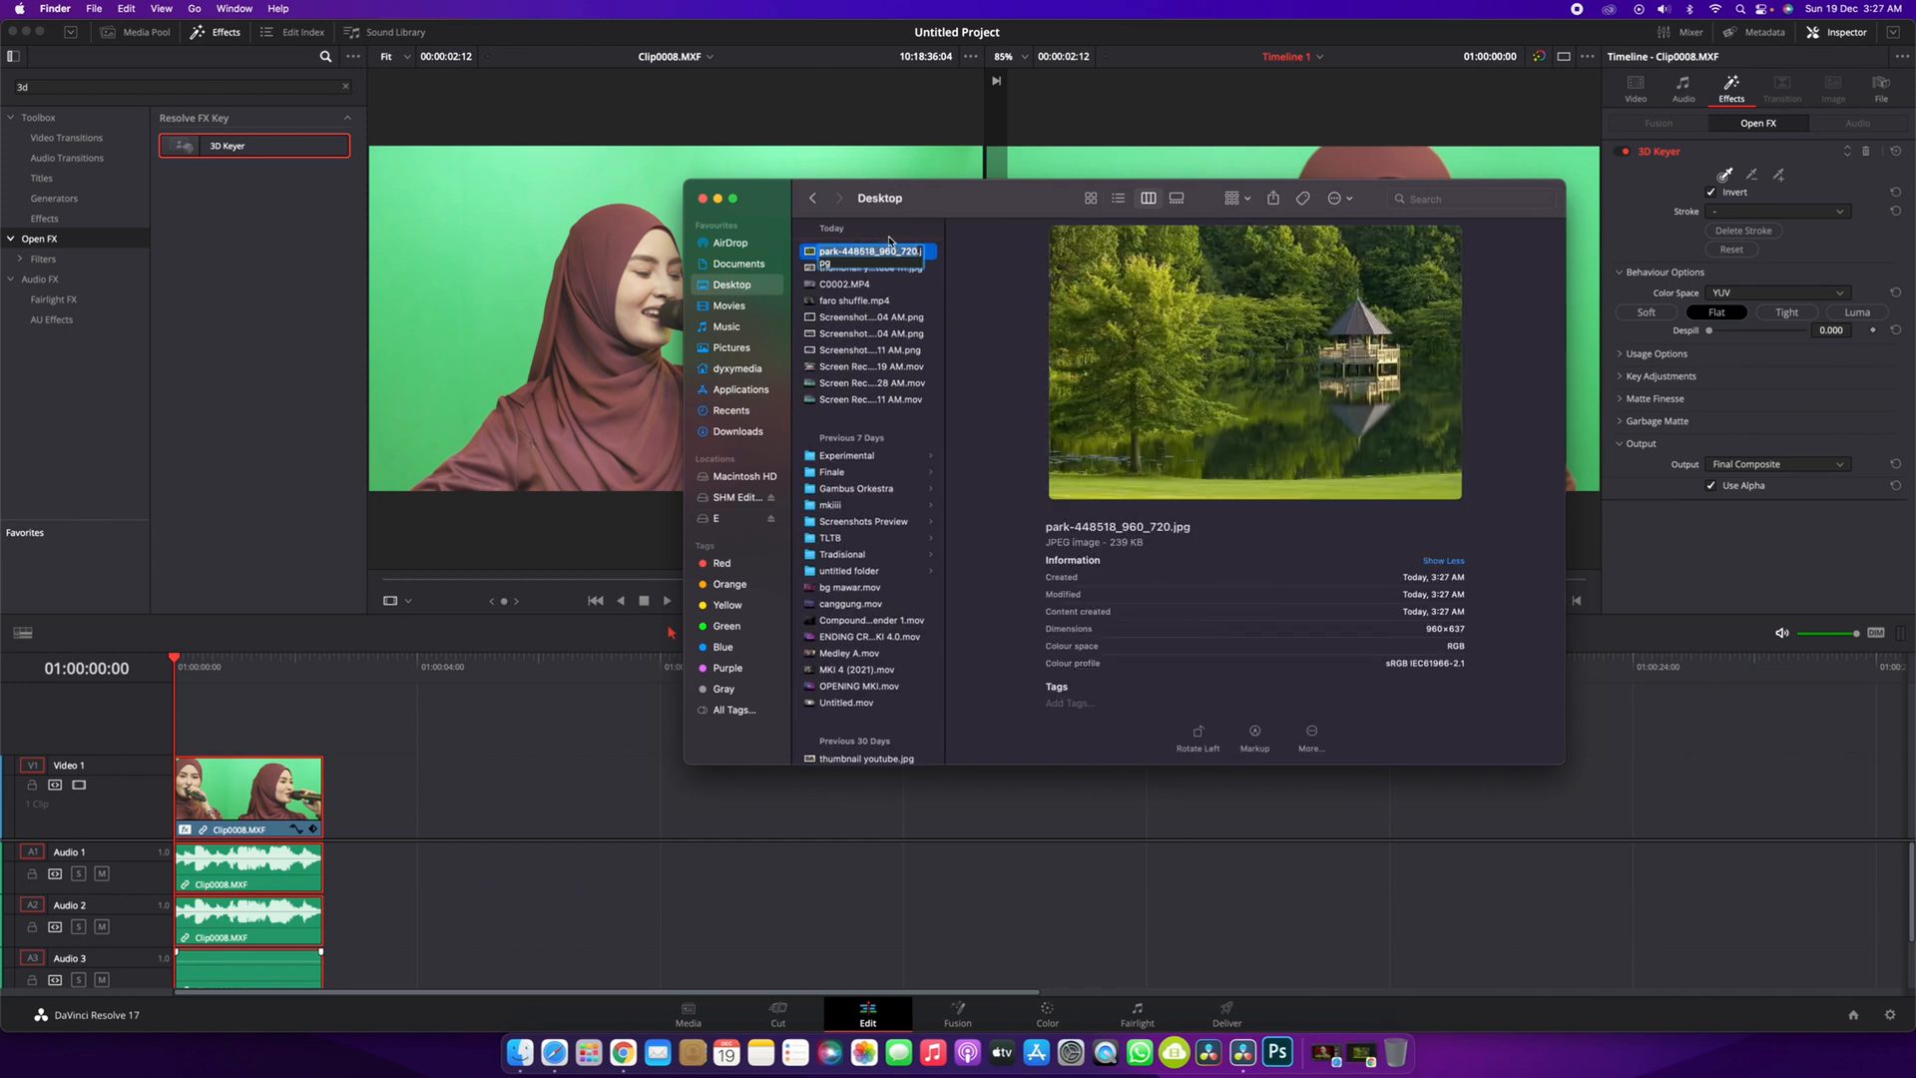
{"action": "left_click", "coordinate": [810, 254]}
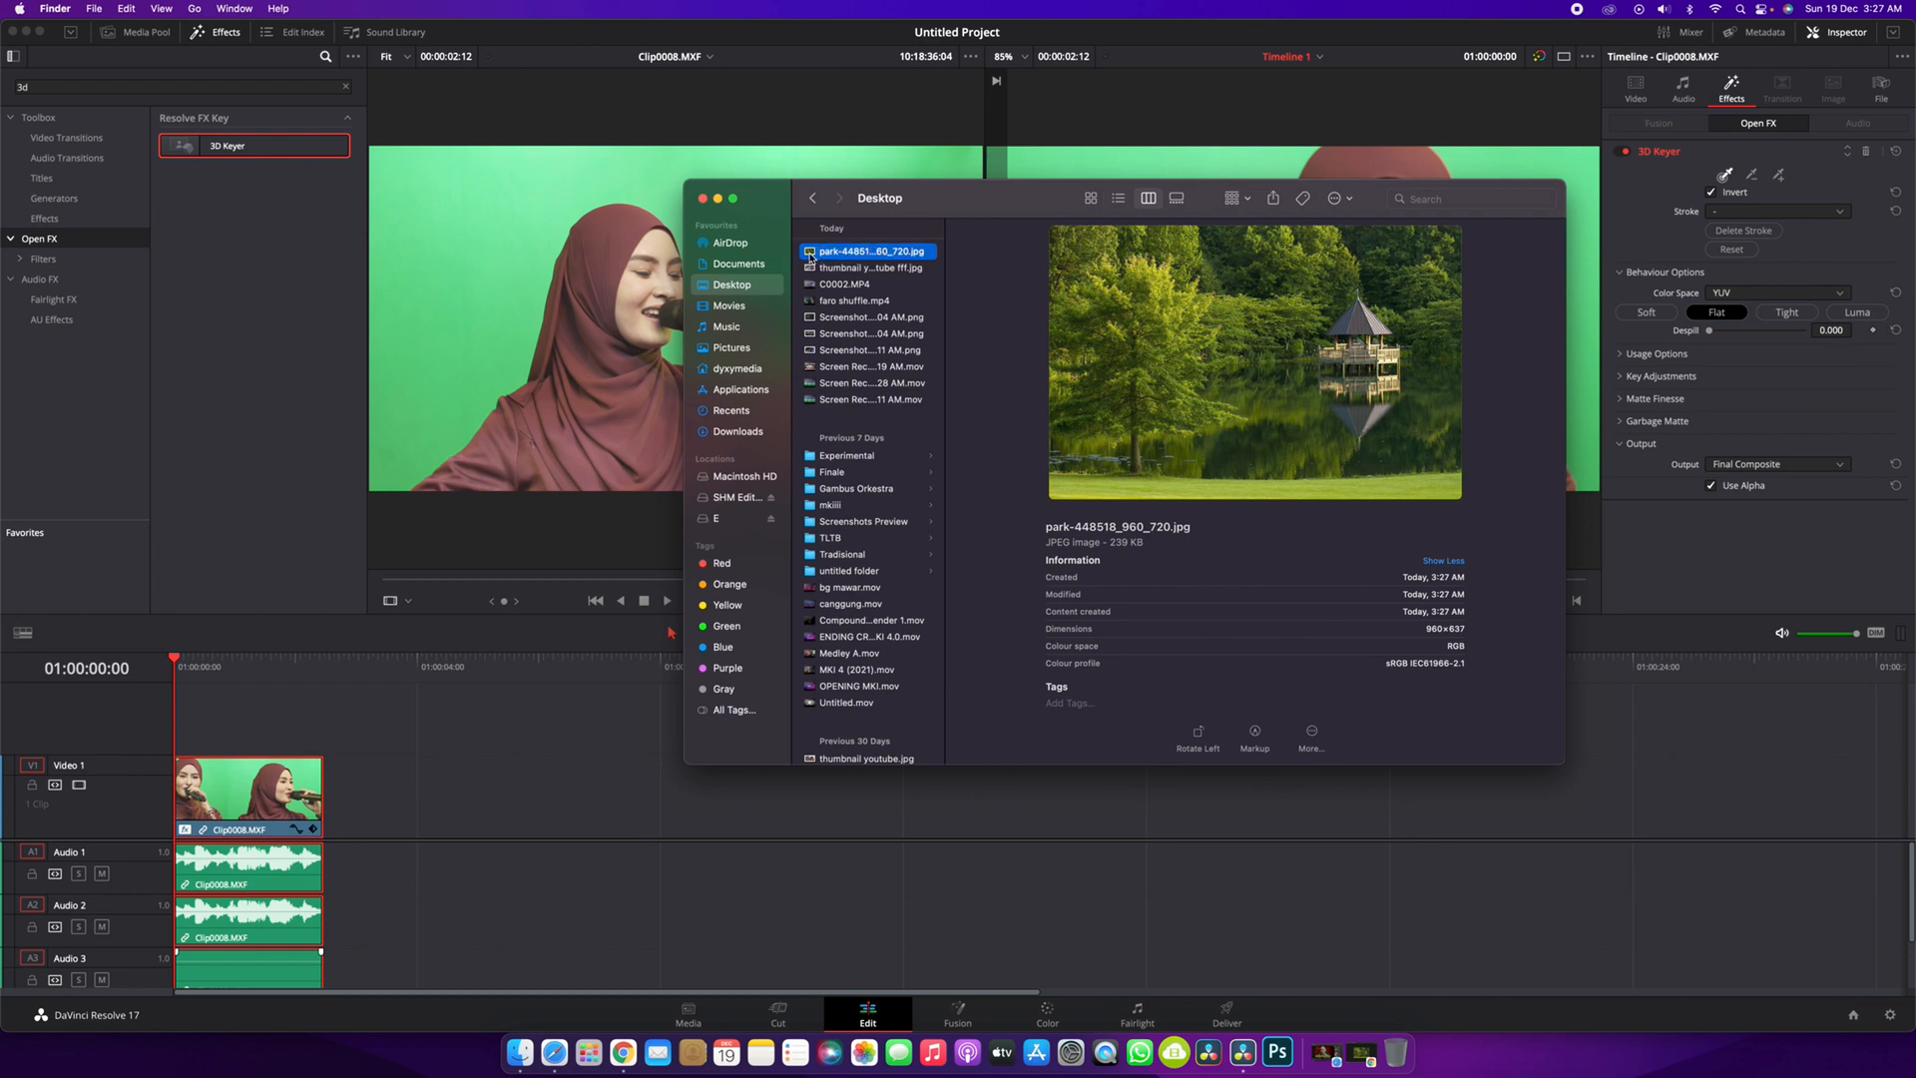
{"action": "left_click_drag", "start_coordinate": [814, 253], "coordinate": [482, 788]}
{"action": "left_click", "coordinate": [482, 788]}
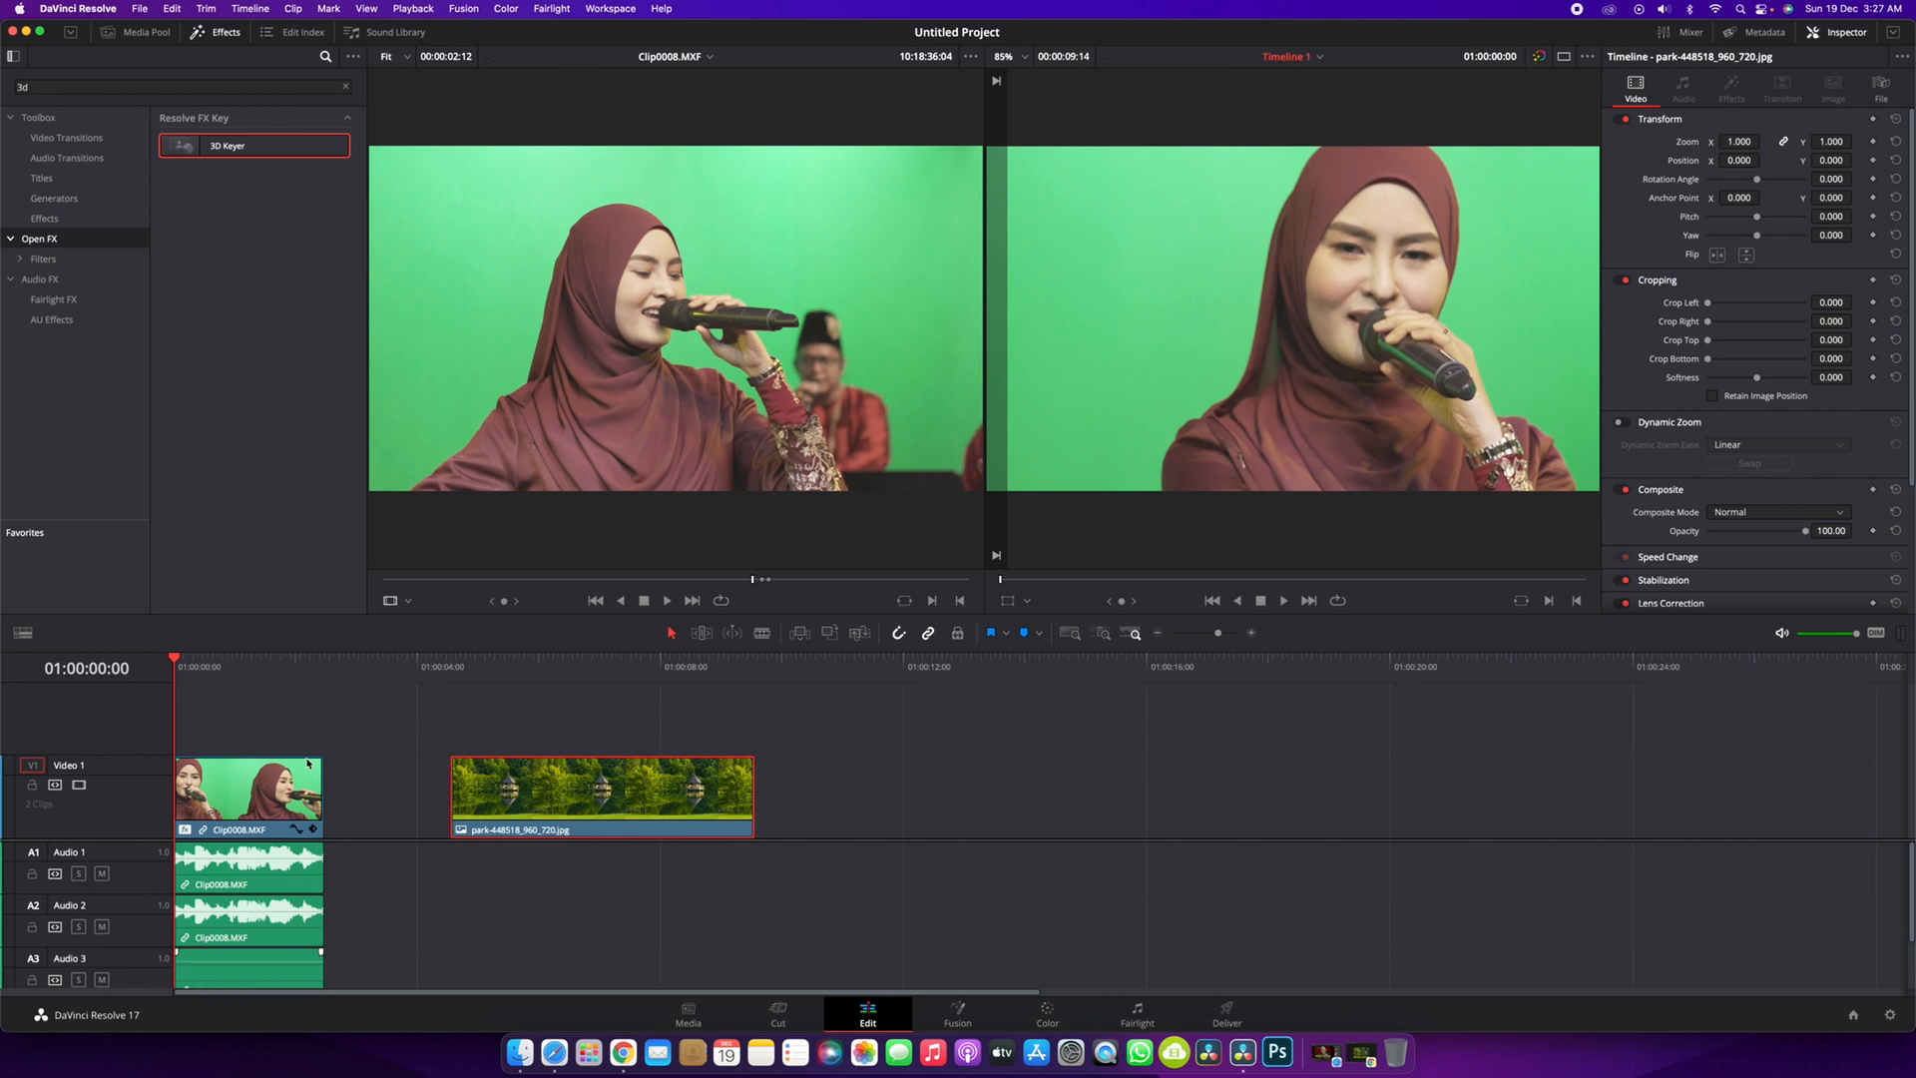
{"action": "left_click", "coordinate": [495, 667]}
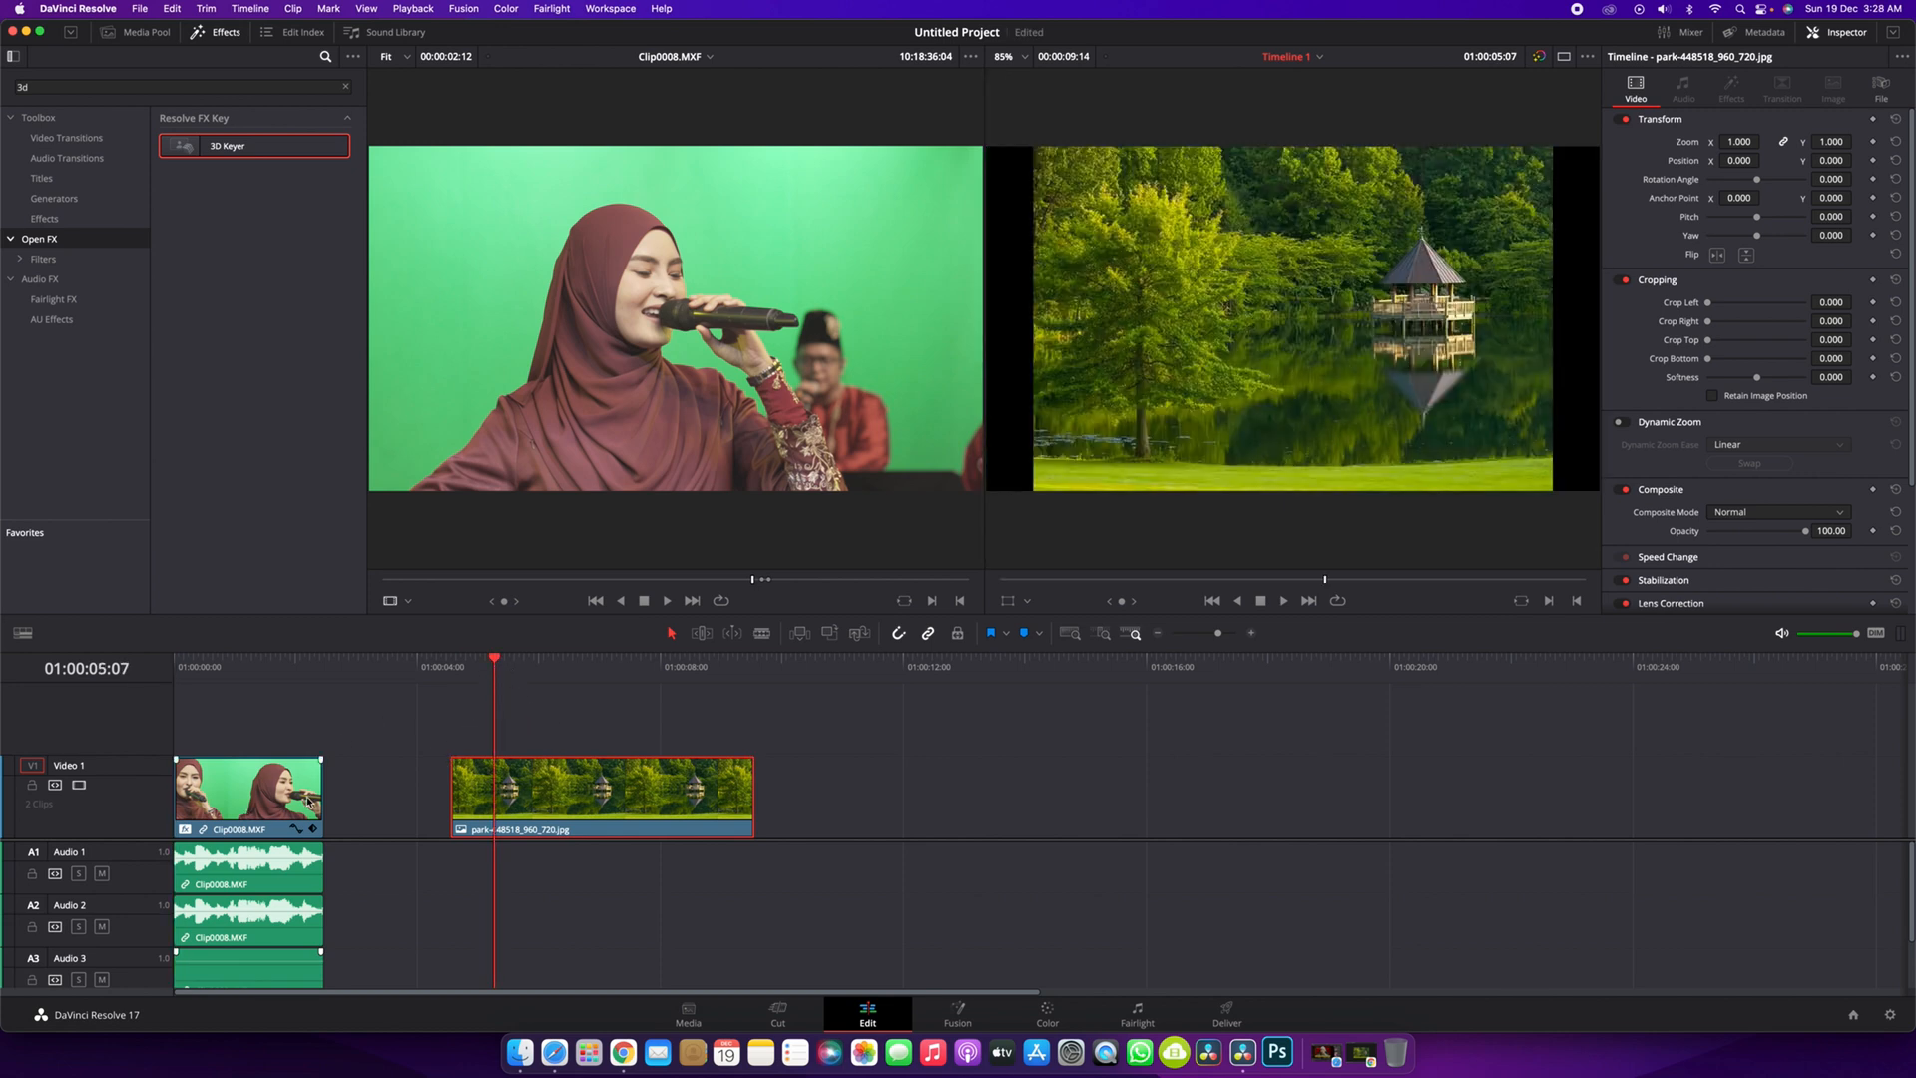
- Move Clip0008.MXF from Video 1 up to a new Video 2 track and enlarge the timeline area
{"action": "left_click", "coordinate": [216, 671]}
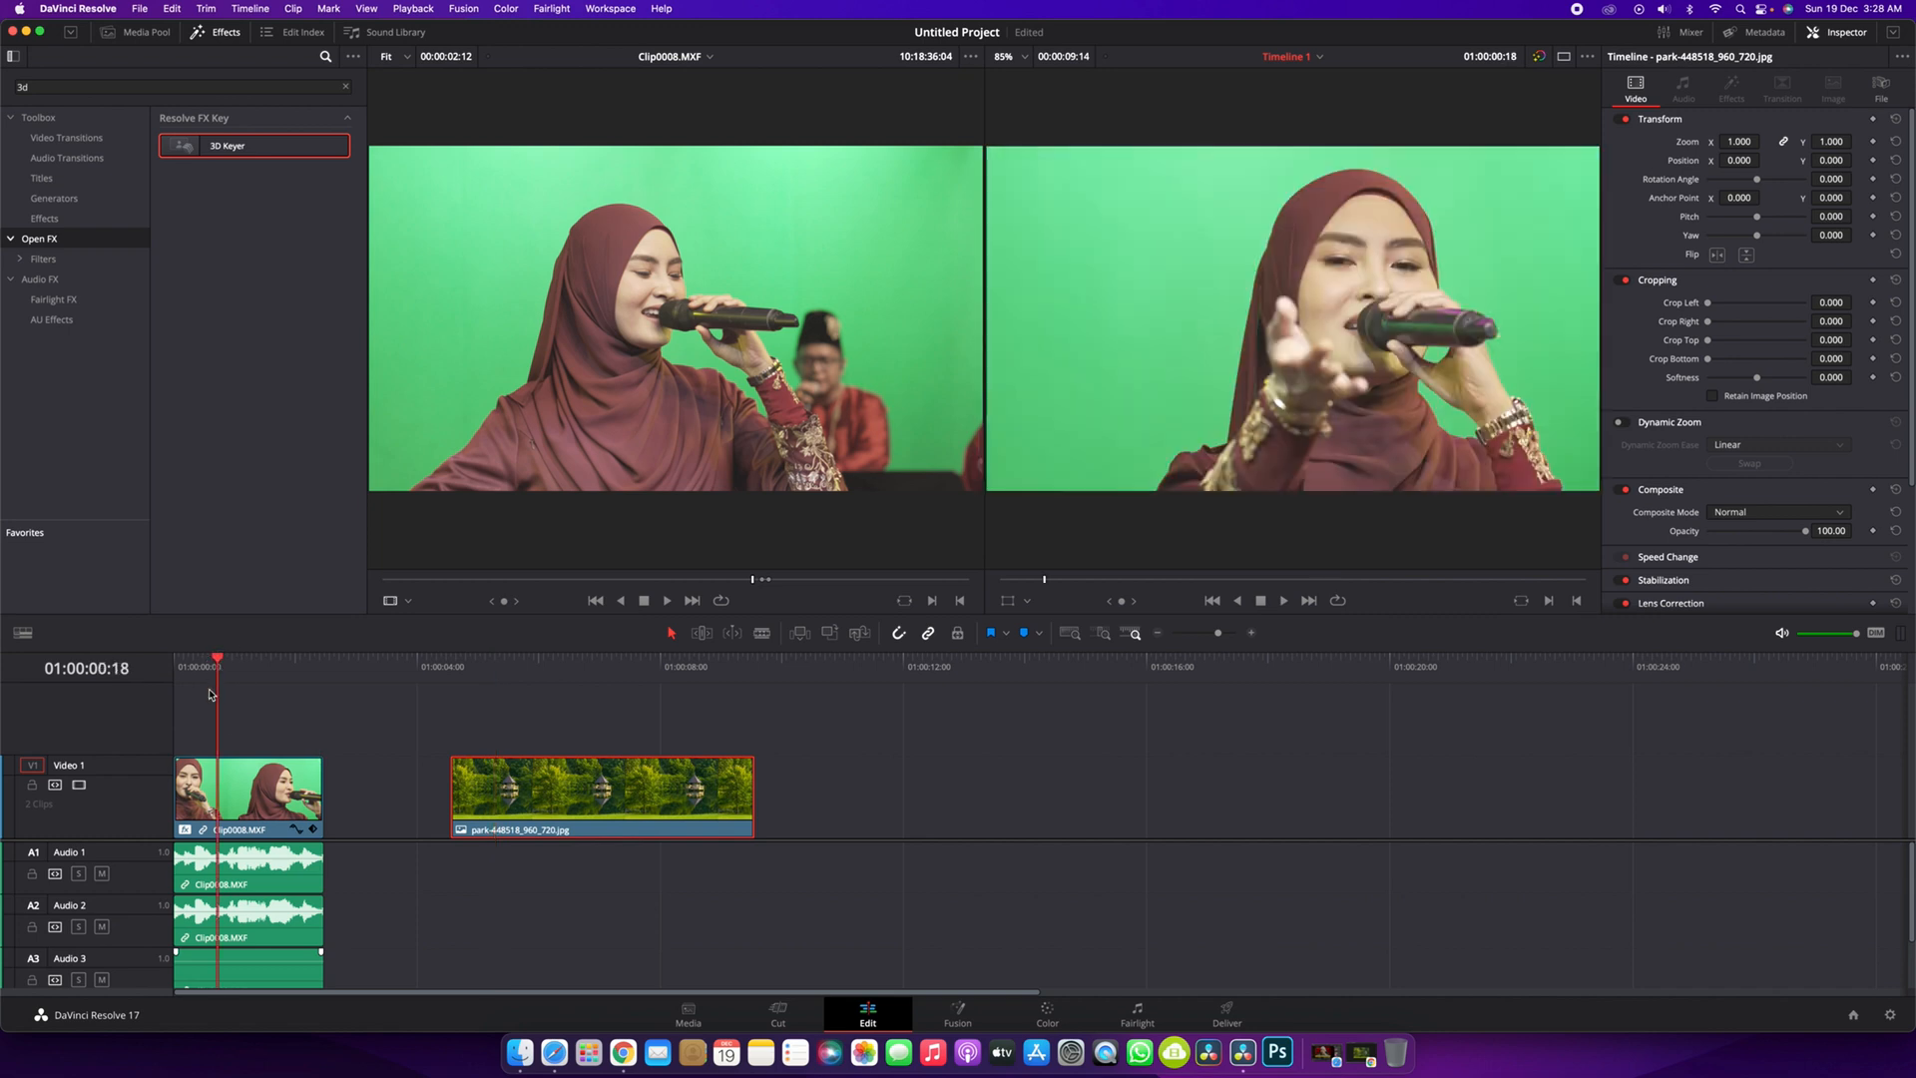
{"action": "left_click", "coordinate": [262, 790]}
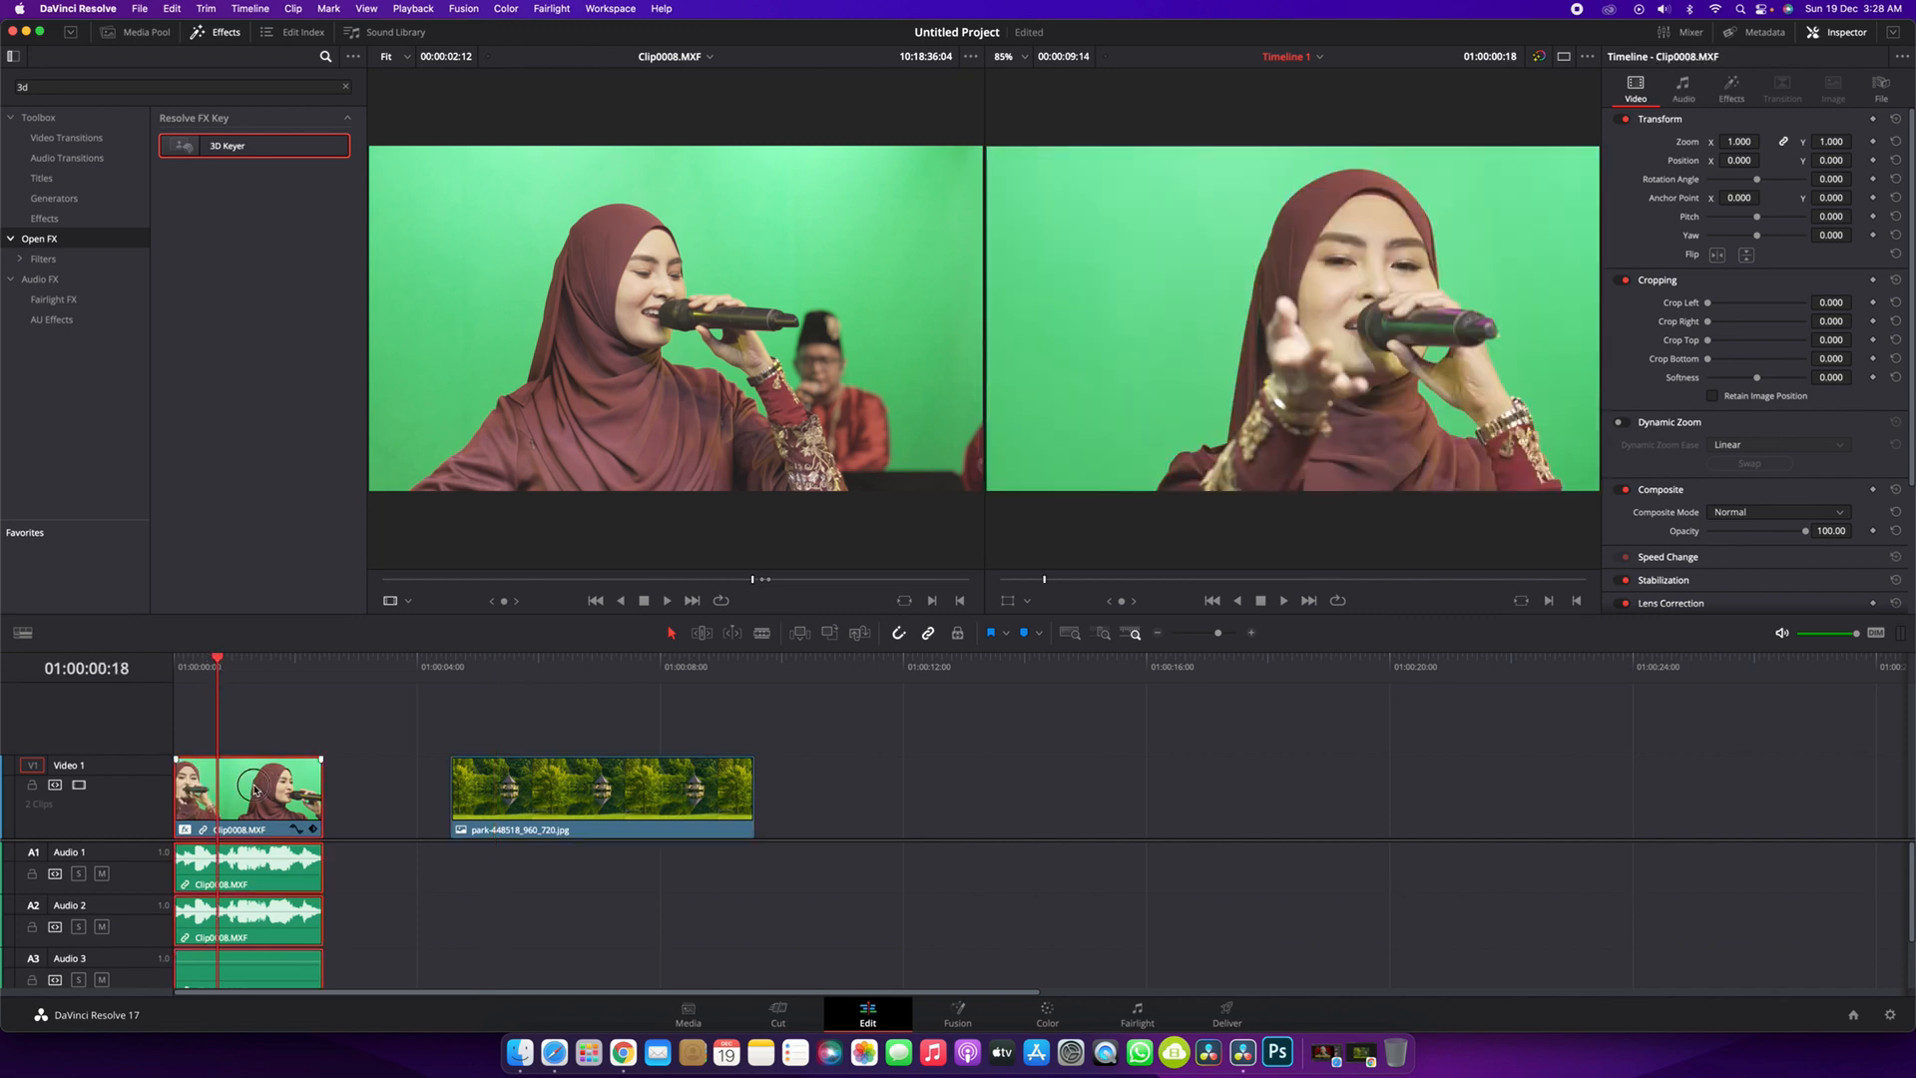
{"action": "left_click_drag", "start_coordinate": [255, 790], "coordinate": [254, 739]}
{"action": "scroll", "coordinate": [81, 749], "scroll_direction": "up", "scroll_amount": 1}
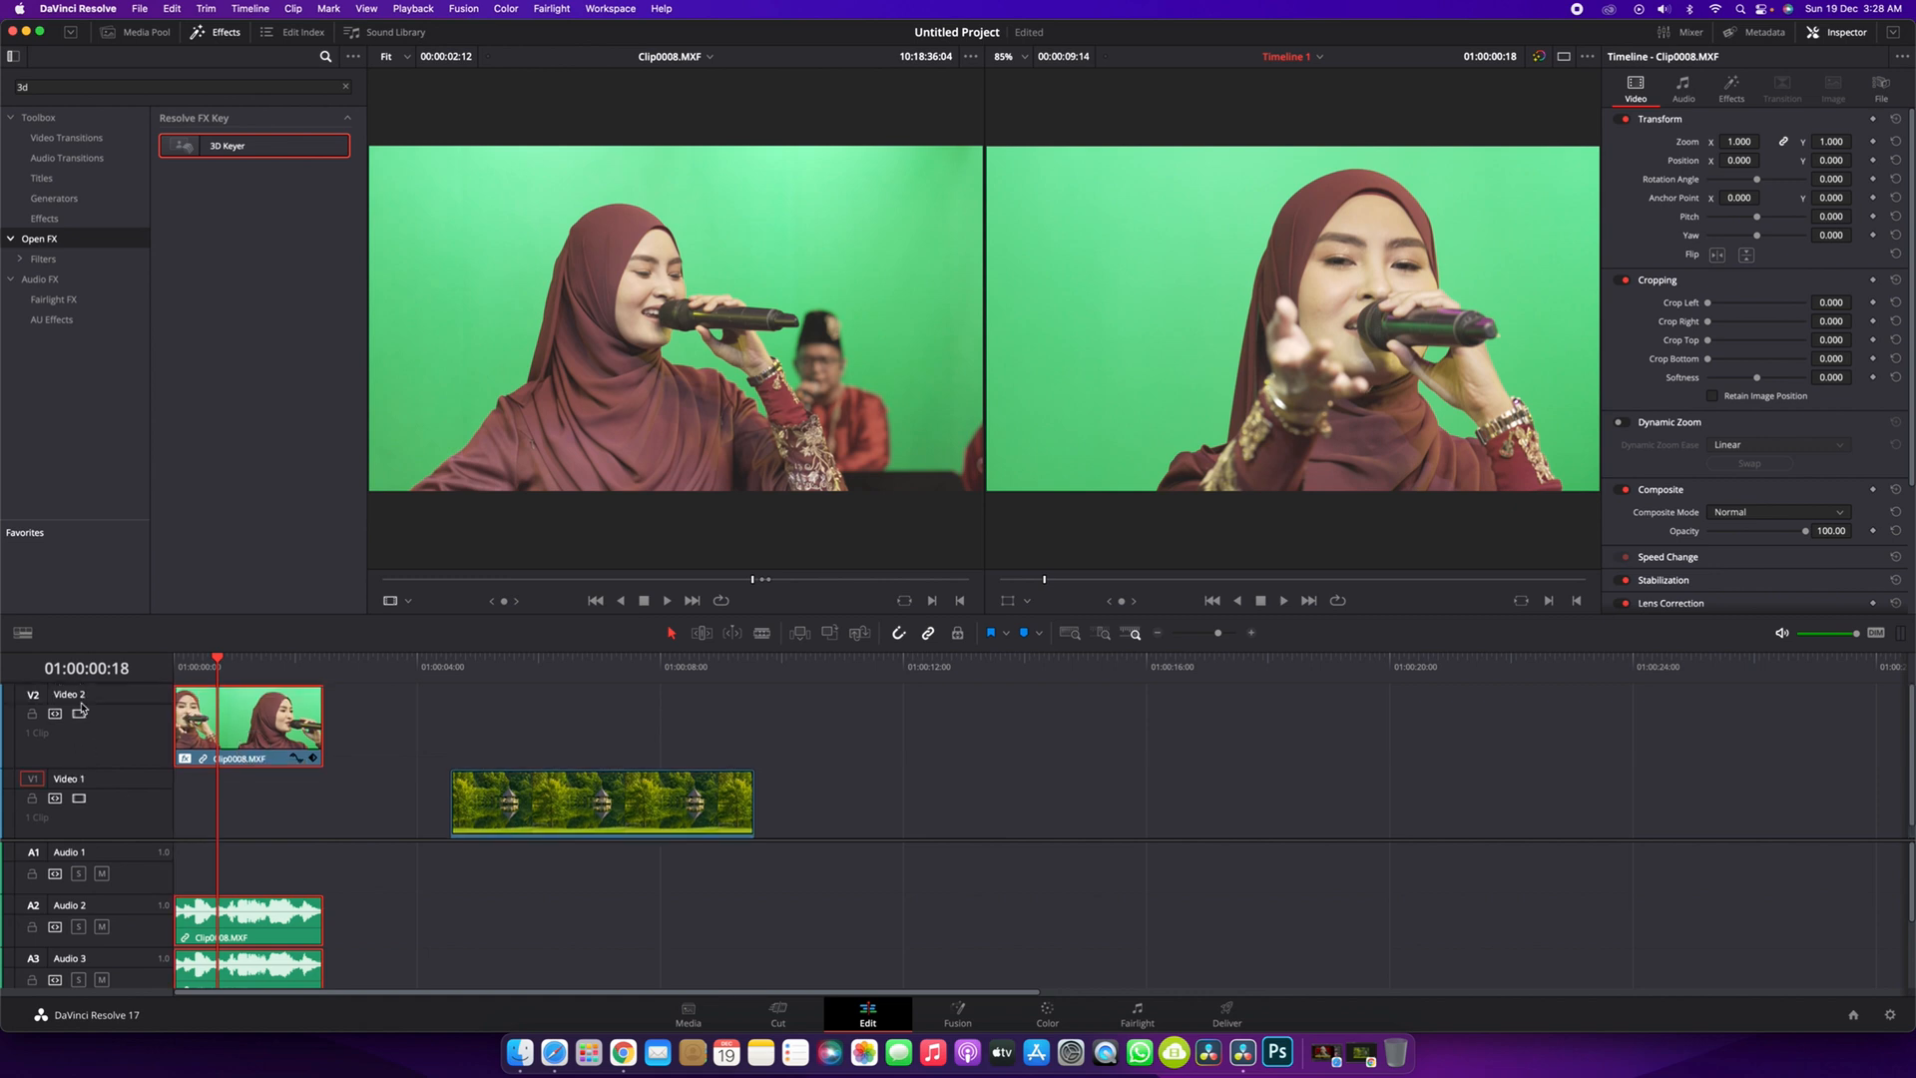
{"action": "left_click_drag", "start_coordinate": [473, 613], "coordinate": [477, 555]}
{"action": "scroll", "coordinate": [120, 779], "scroll_direction": "up", "scroll_amount": 2}
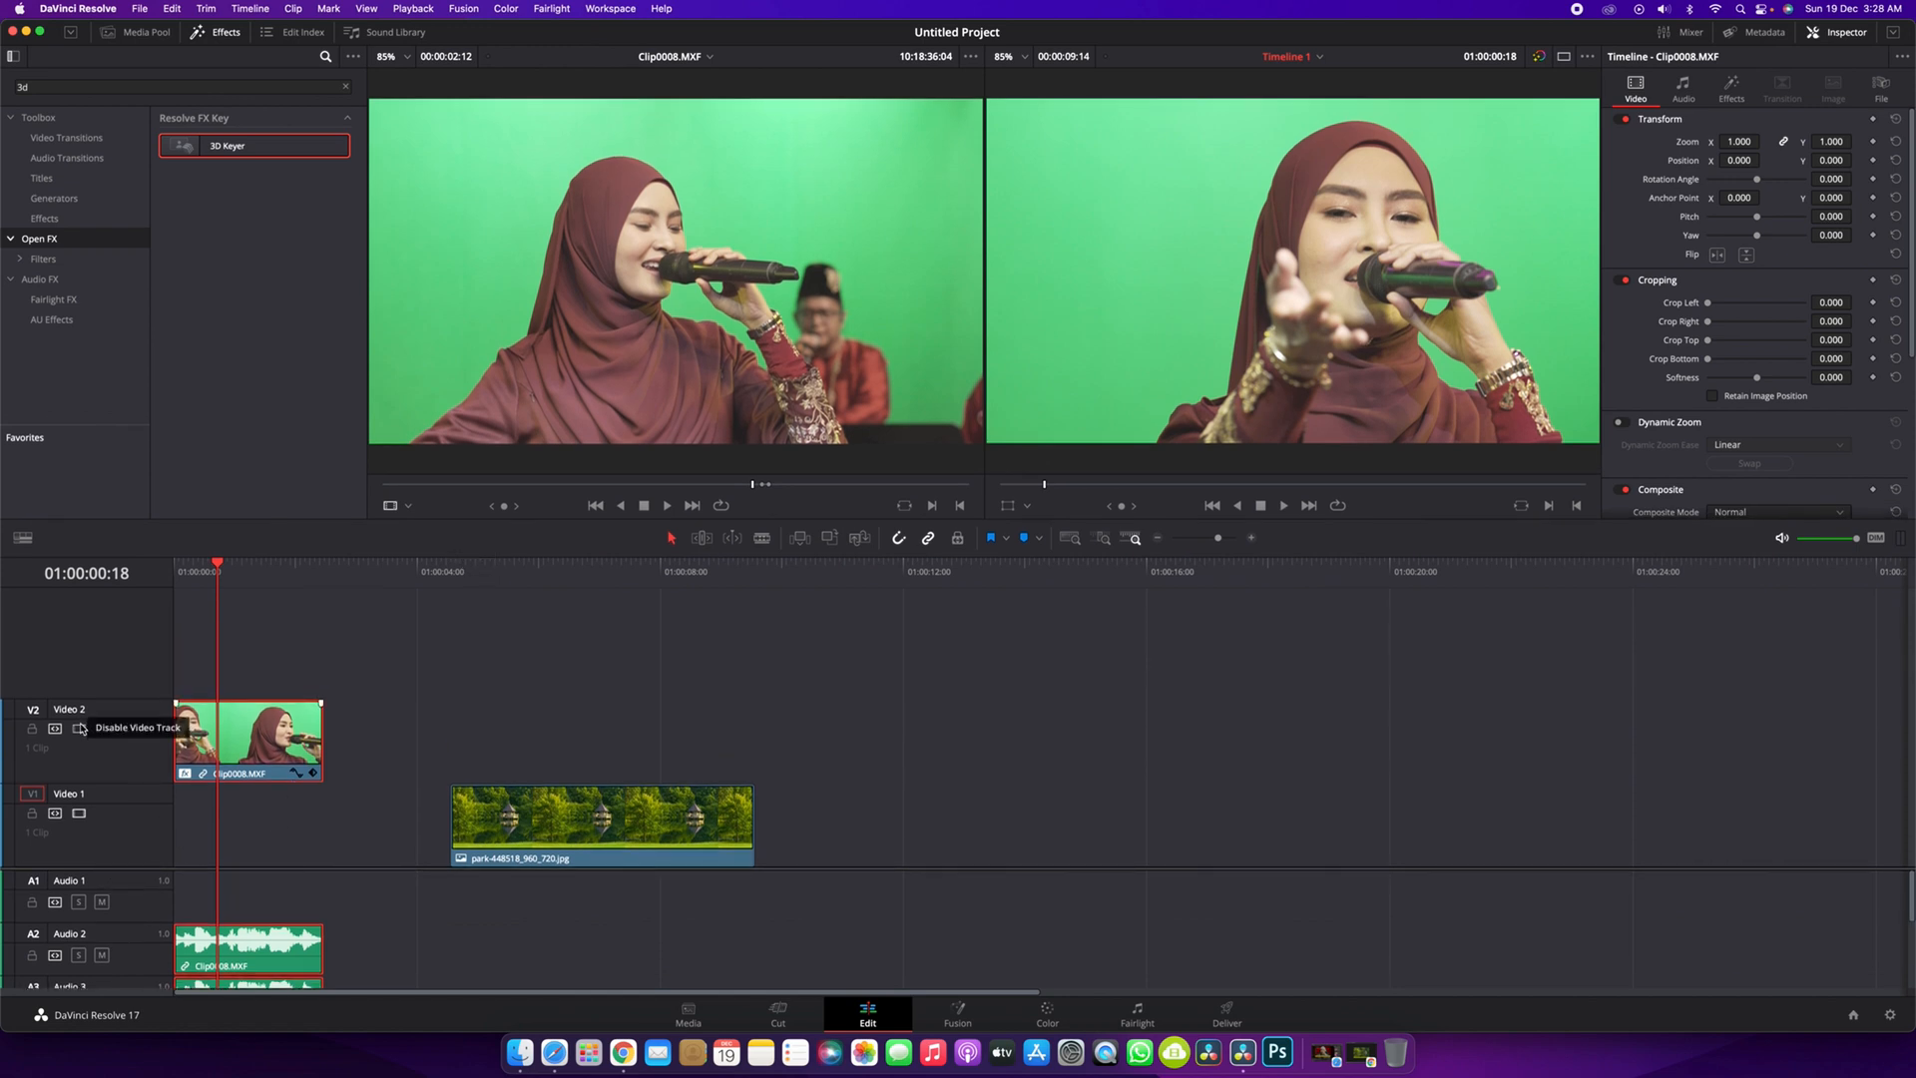
- Place the park image on Video 1 directly beneath Clip0008.MXF and trim its end to match the clip's end
{"action": "left_click", "coordinate": [522, 809]}
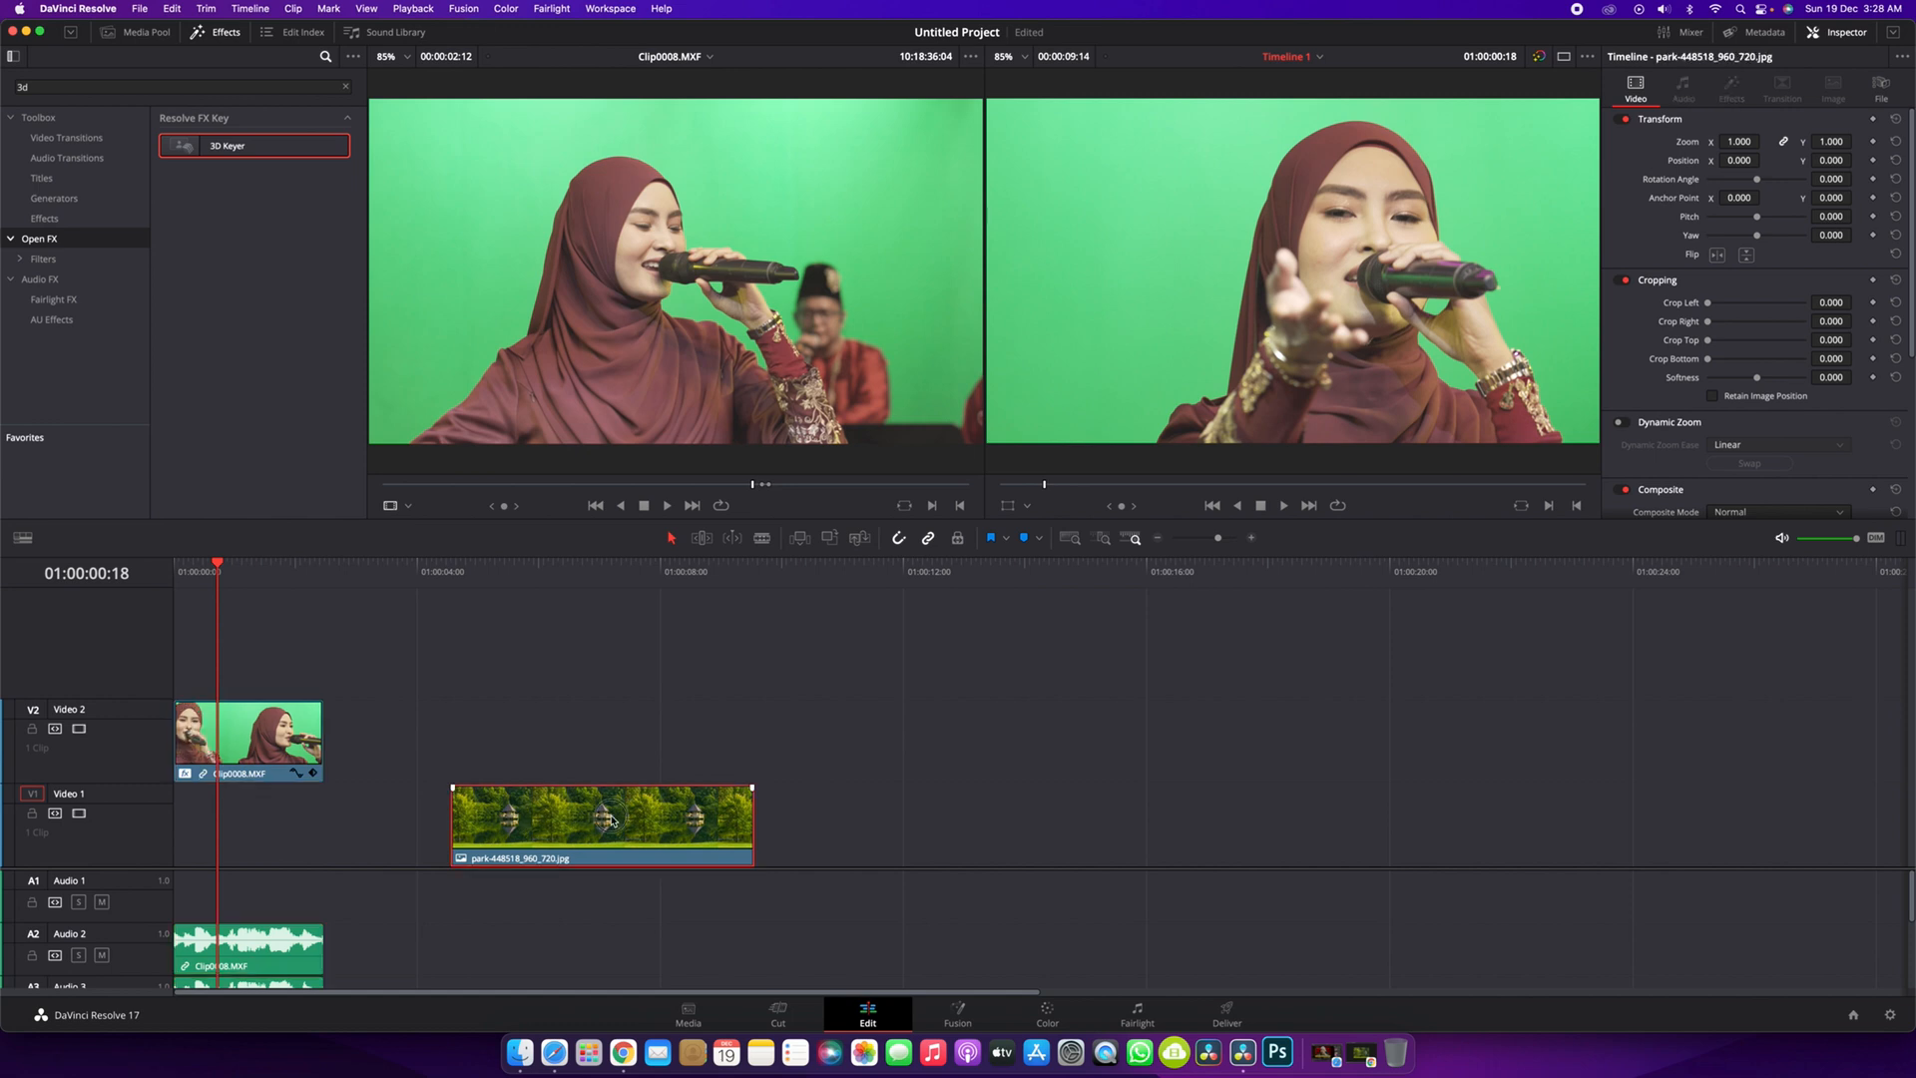
{"action": "left_click_drag", "start_coordinate": [613, 820], "coordinate": [335, 821]}
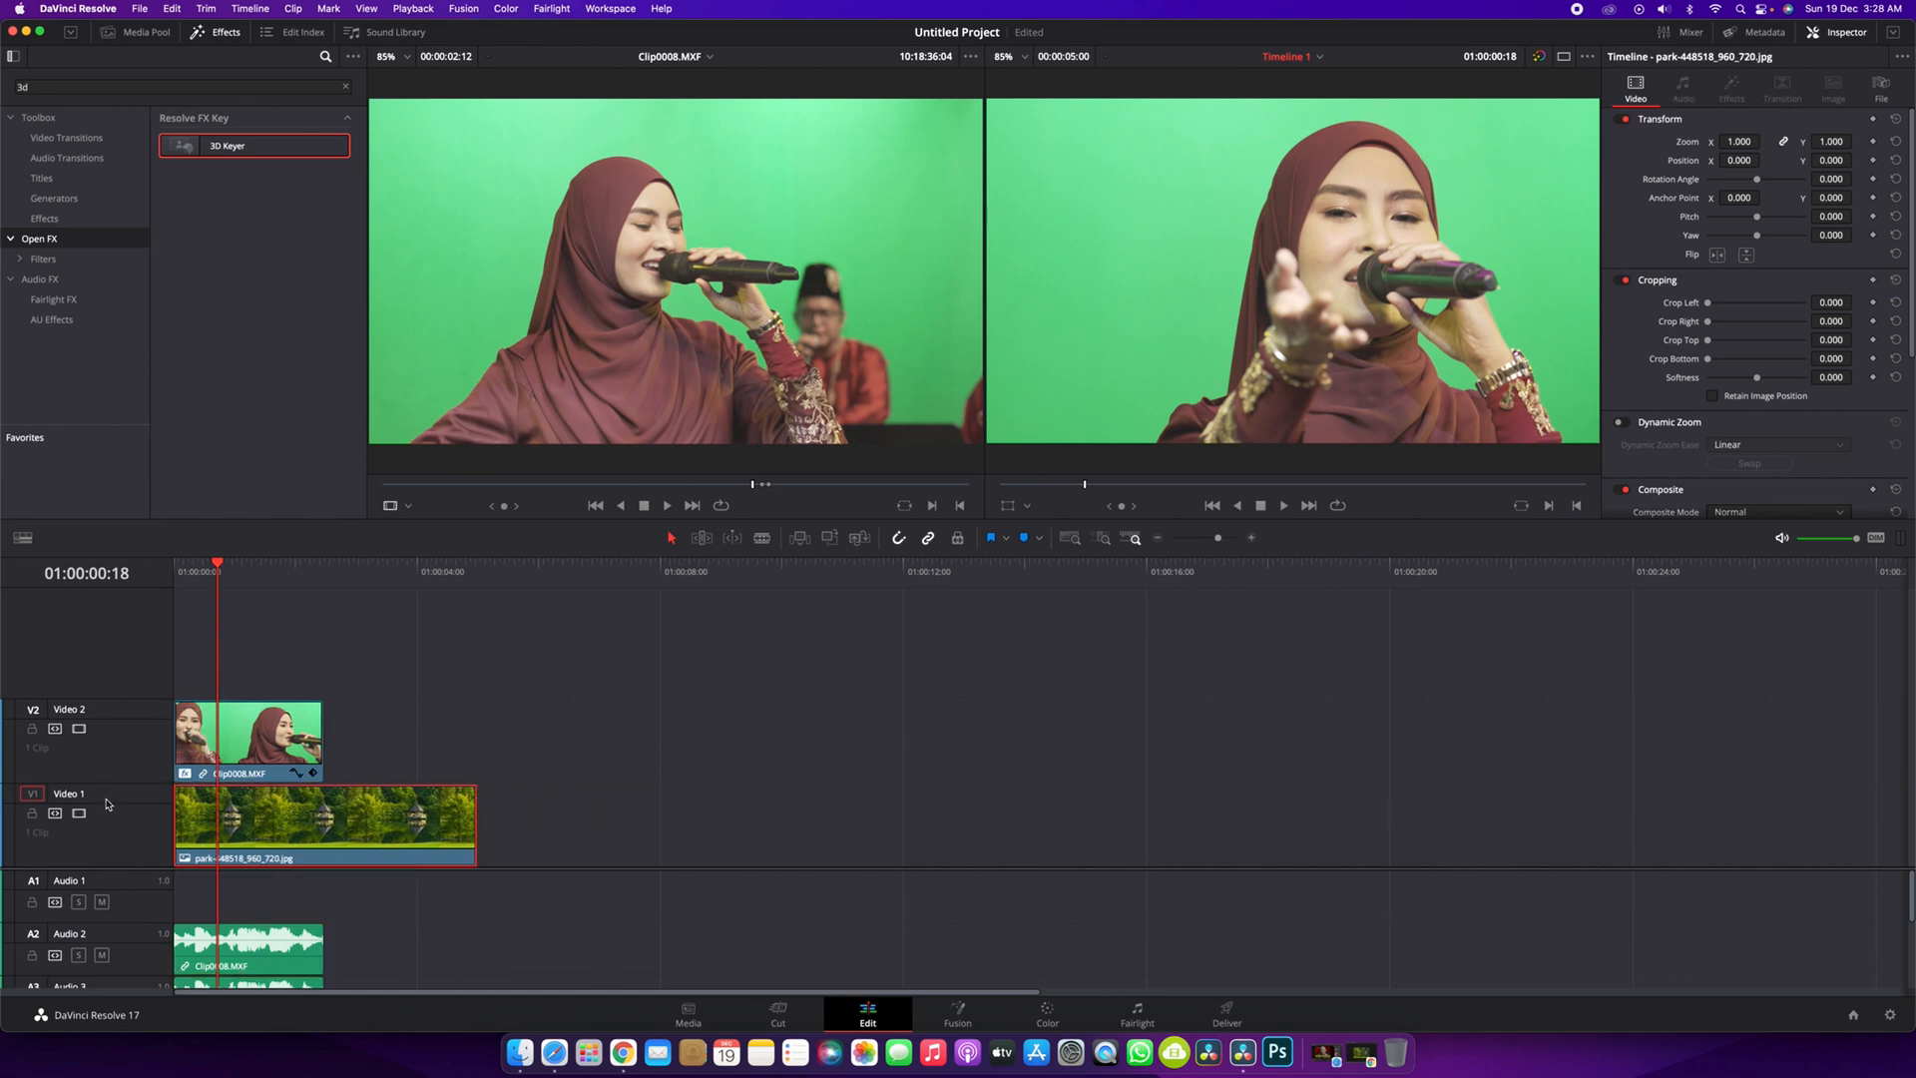
{"action": "left_click_drag", "start_coordinate": [476, 818], "coordinate": [317, 811]}
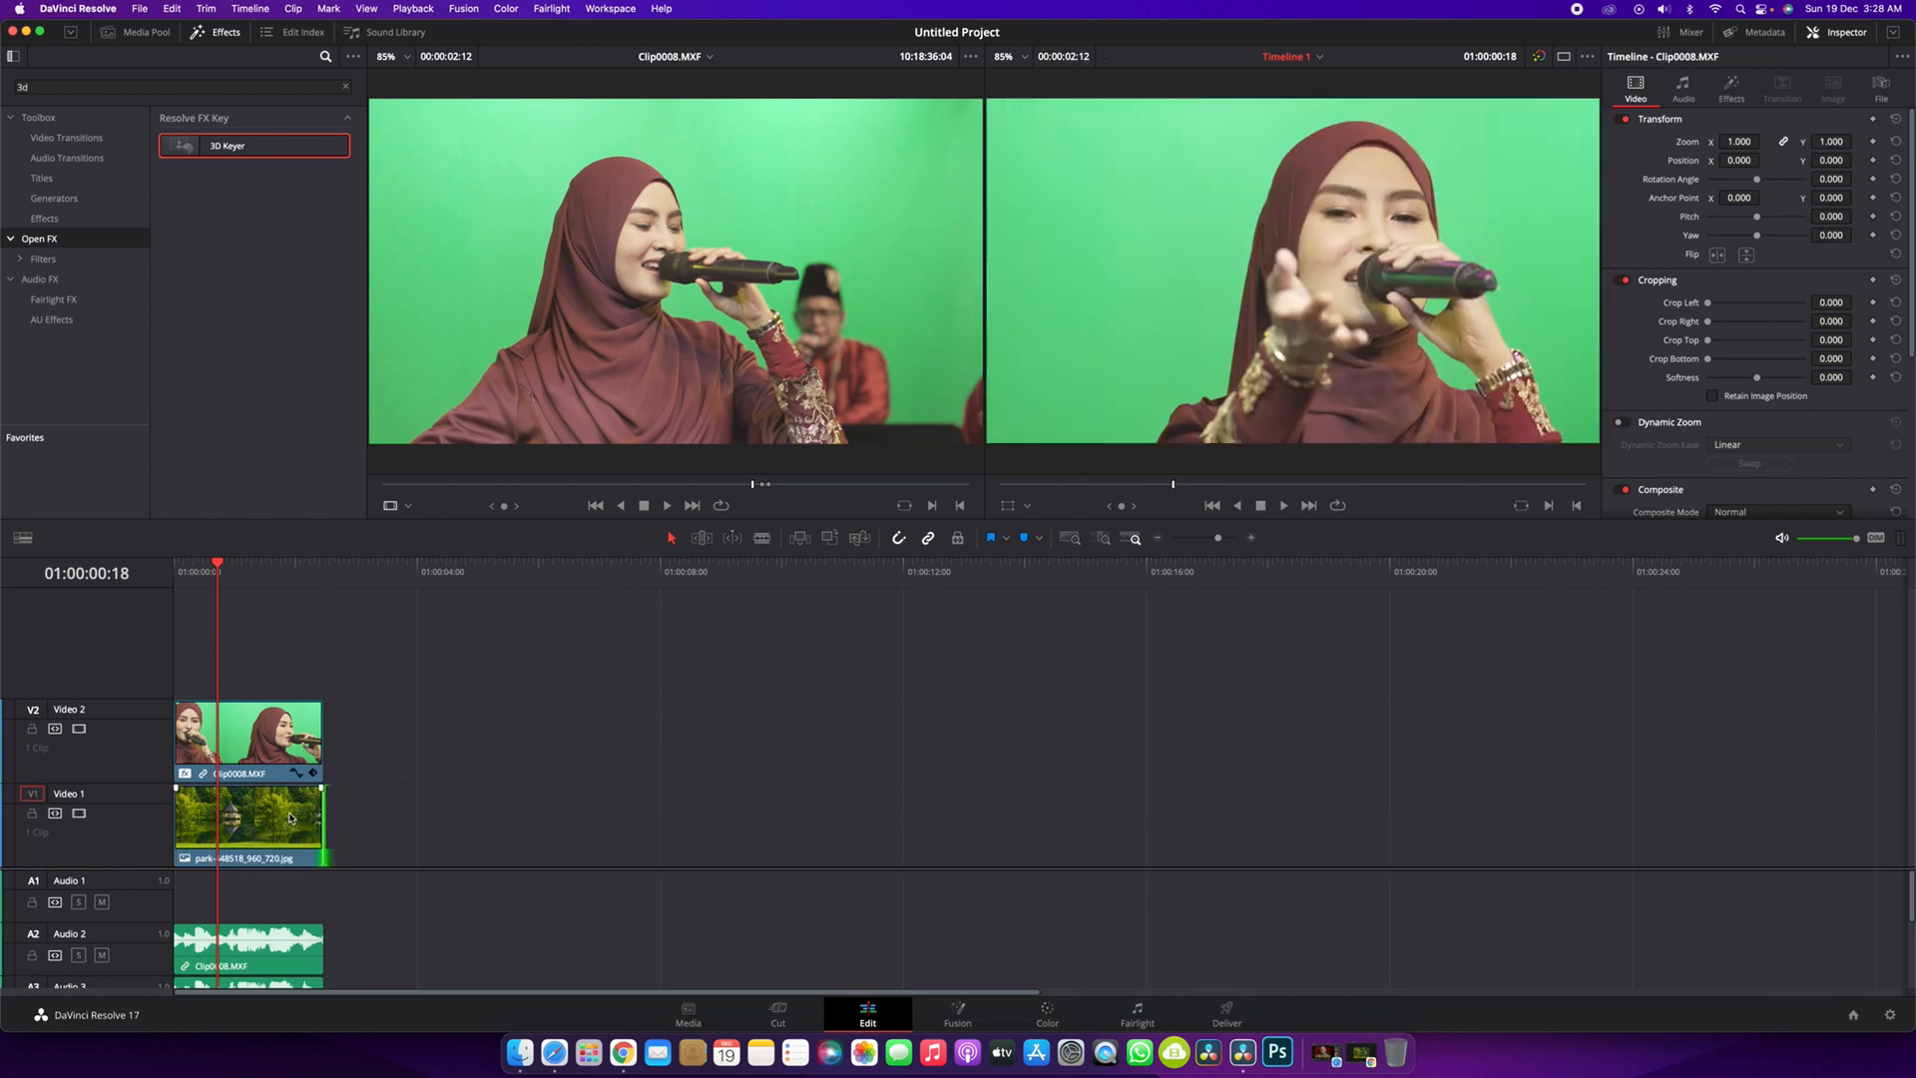
- Open the 3D Keyer settings of Clip0008.MXF and enable the Open FX overlay in the timeline viewer
{"action": "left_click", "coordinate": [288, 749]}
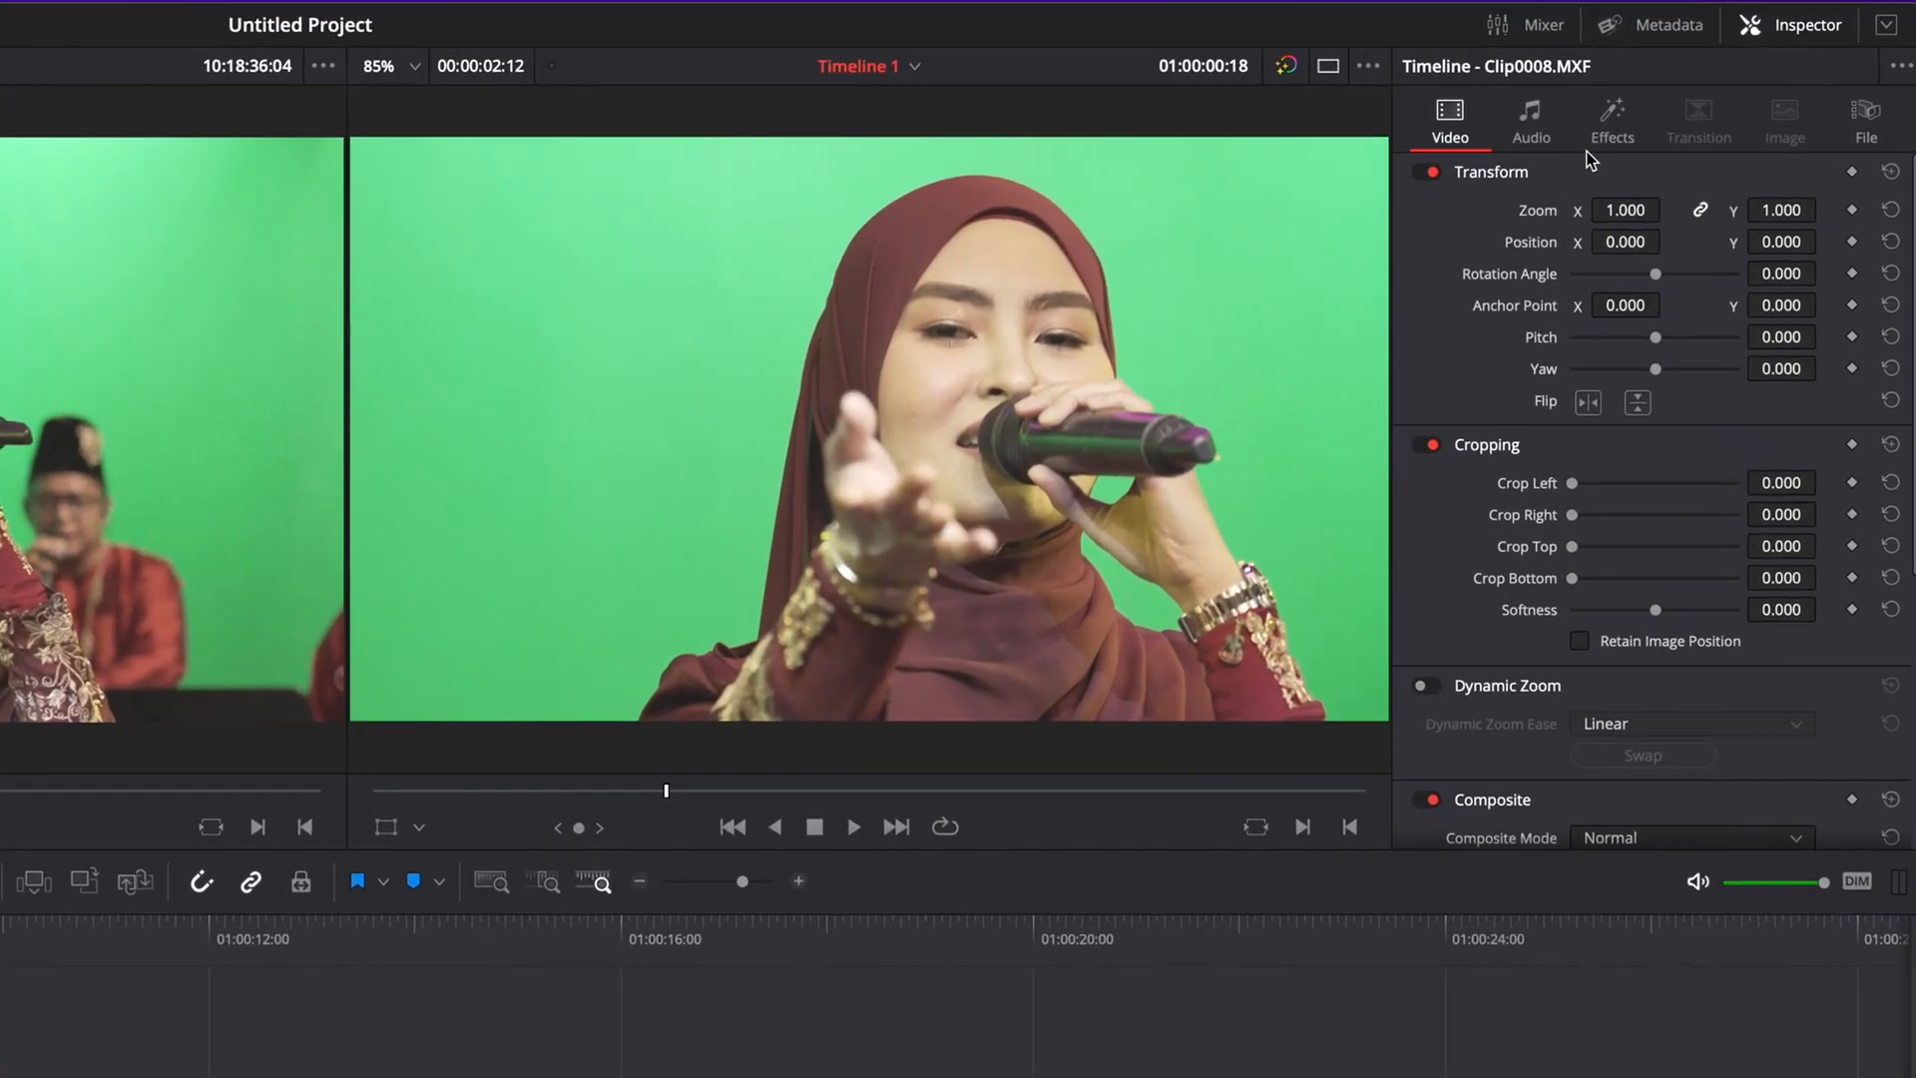
{"action": "left_click", "coordinate": [1731, 85]}
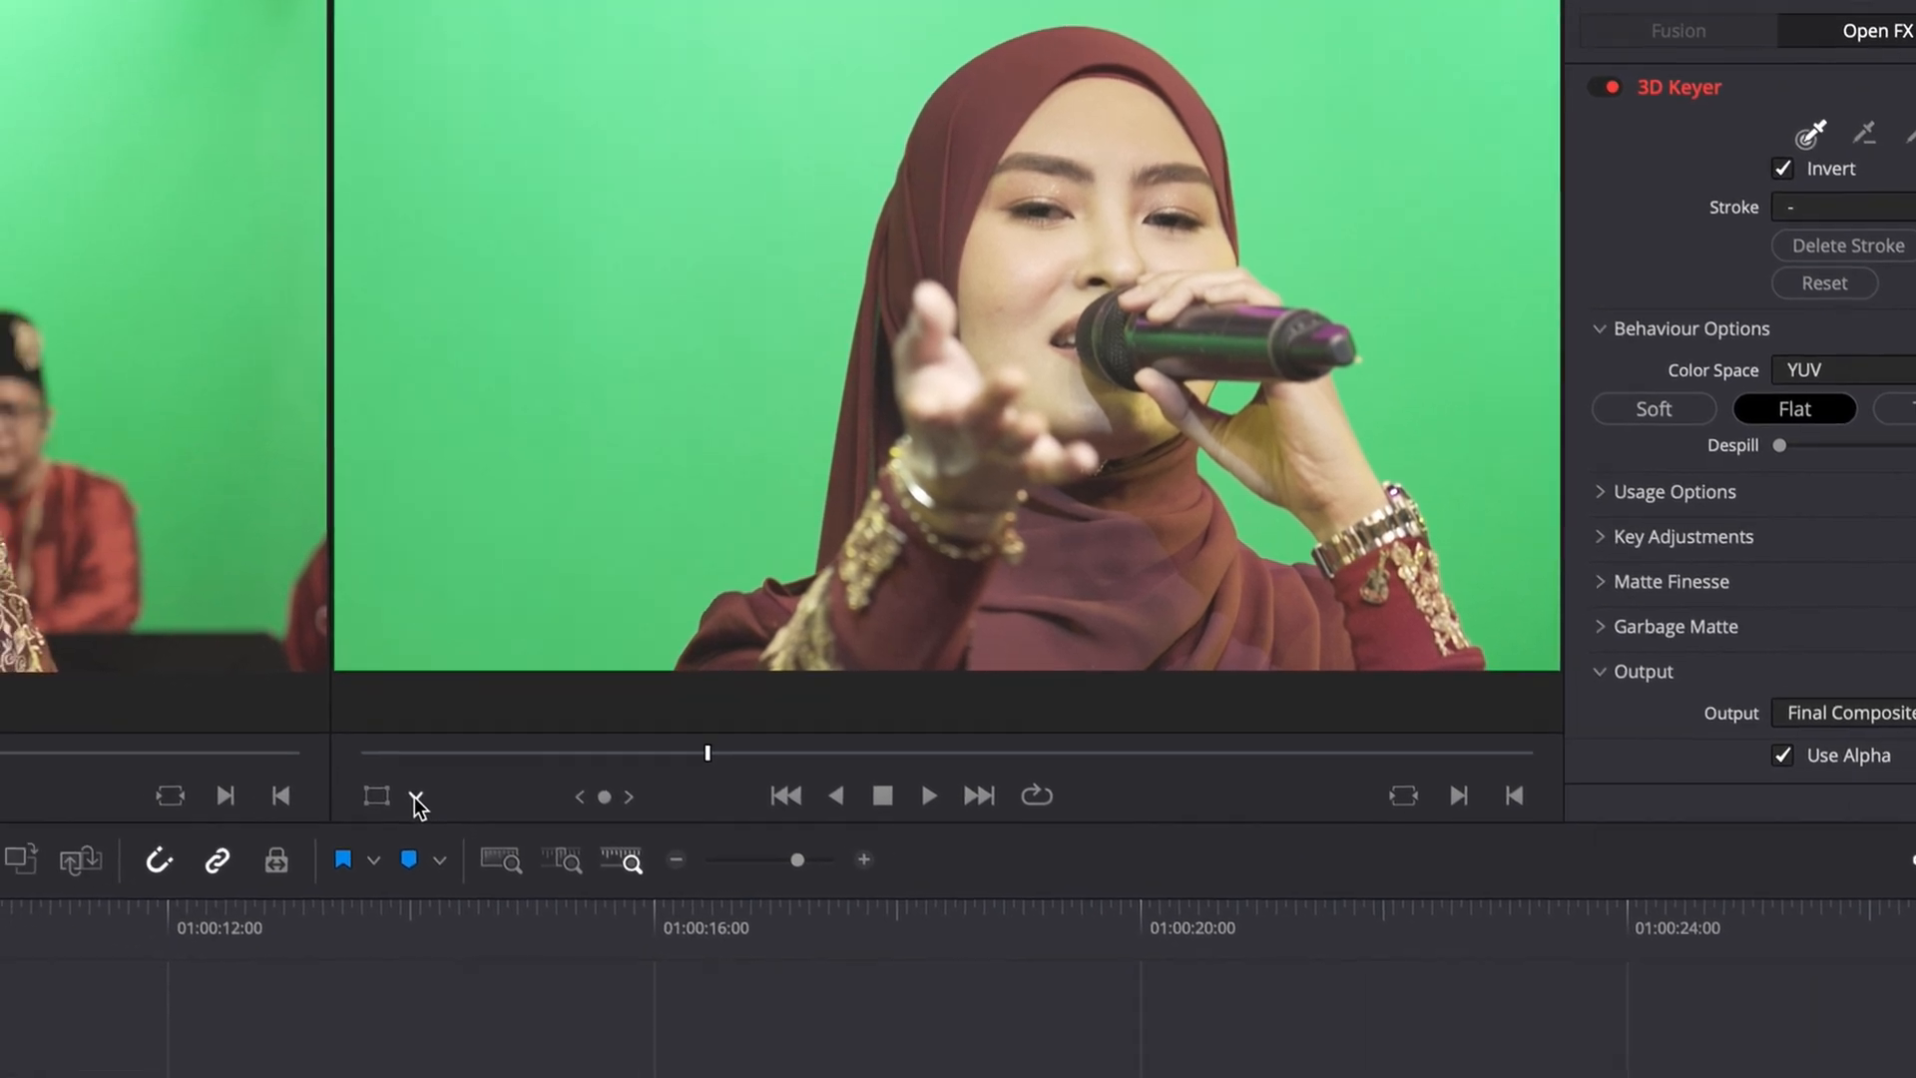
{"action": "left_click", "coordinate": [415, 797]}
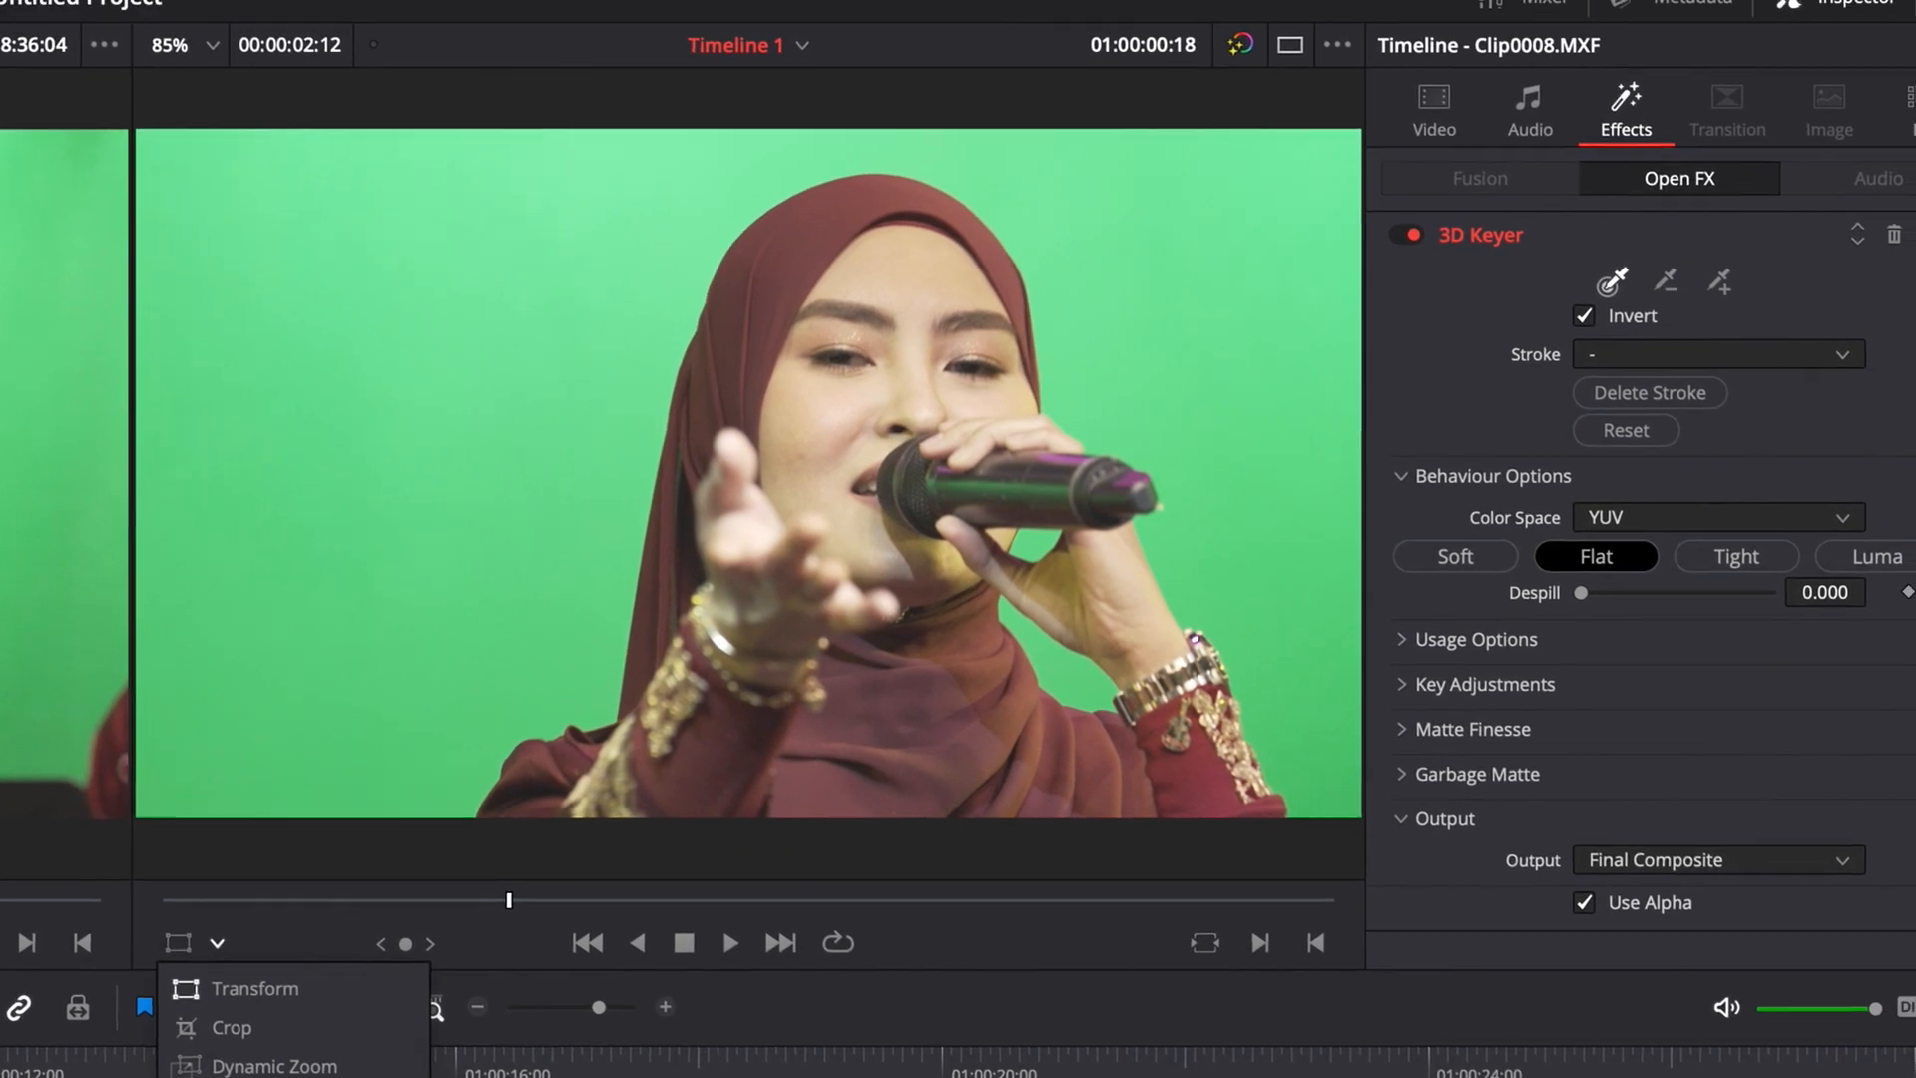
{"action": "left_click", "coordinate": [318, 1073]}
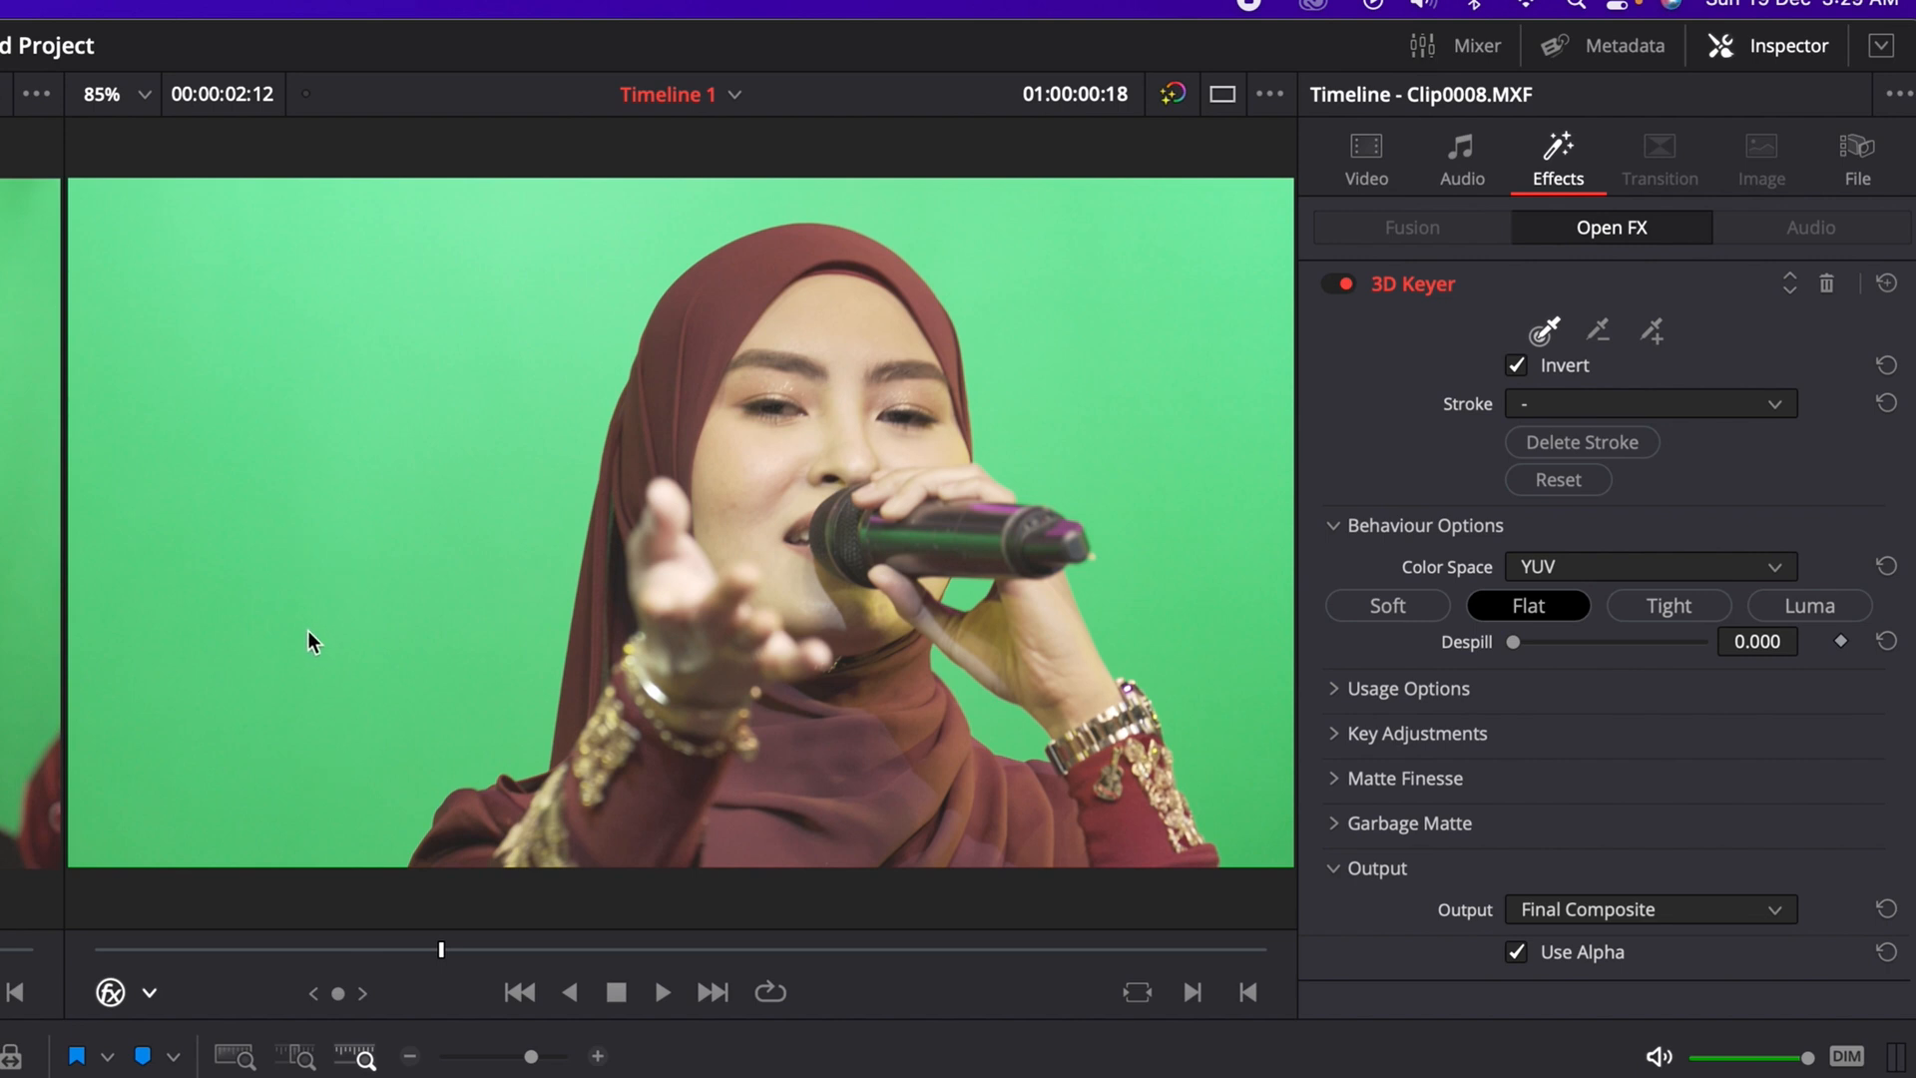
- Key out the green background by sampling strokes across it with the 3D Keyer's pick tool, and save the project
{"action": "left_click", "coordinate": [325, 589]}
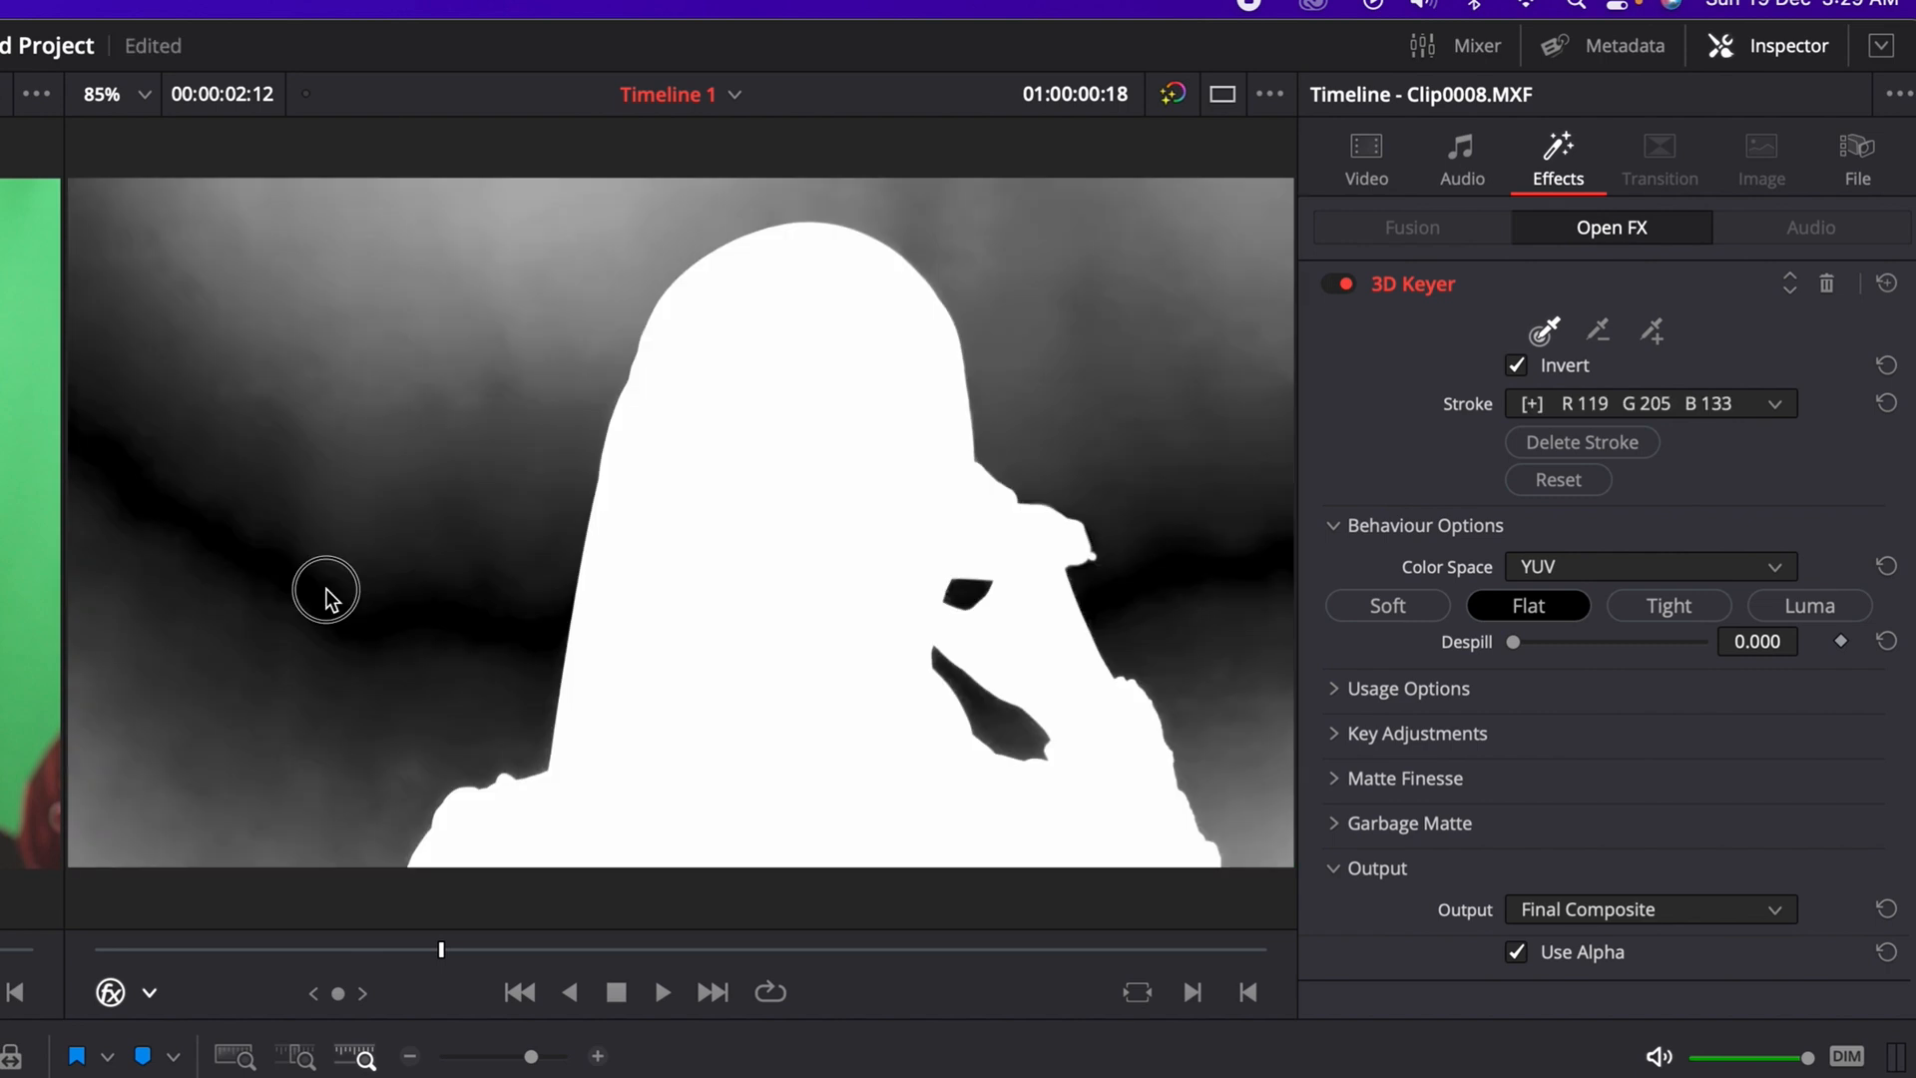
{"action": "mouse_move", "coordinate": [326, 586]}
{"action": "left_mouse_down"}
{"action": "mouse_move", "coordinate": [380, 402]}
{"action": "mouse_move", "coordinate": [532, 274]}
{"action": "mouse_move", "coordinate": [502, 257]}
{"action": "mouse_move", "coordinate": [382, 270]}
{"action": "mouse_move", "coordinate": [304, 328]}
{"action": "mouse_move", "coordinate": [239, 491]}
{"action": "mouse_move", "coordinate": [205, 662]}
{"action": "mouse_move", "coordinate": [121, 830]}
{"action": "mouse_move", "coordinate": [245, 788]}
{"action": "left_mouse_up"}
{"action": "key", "text": "super+s"}
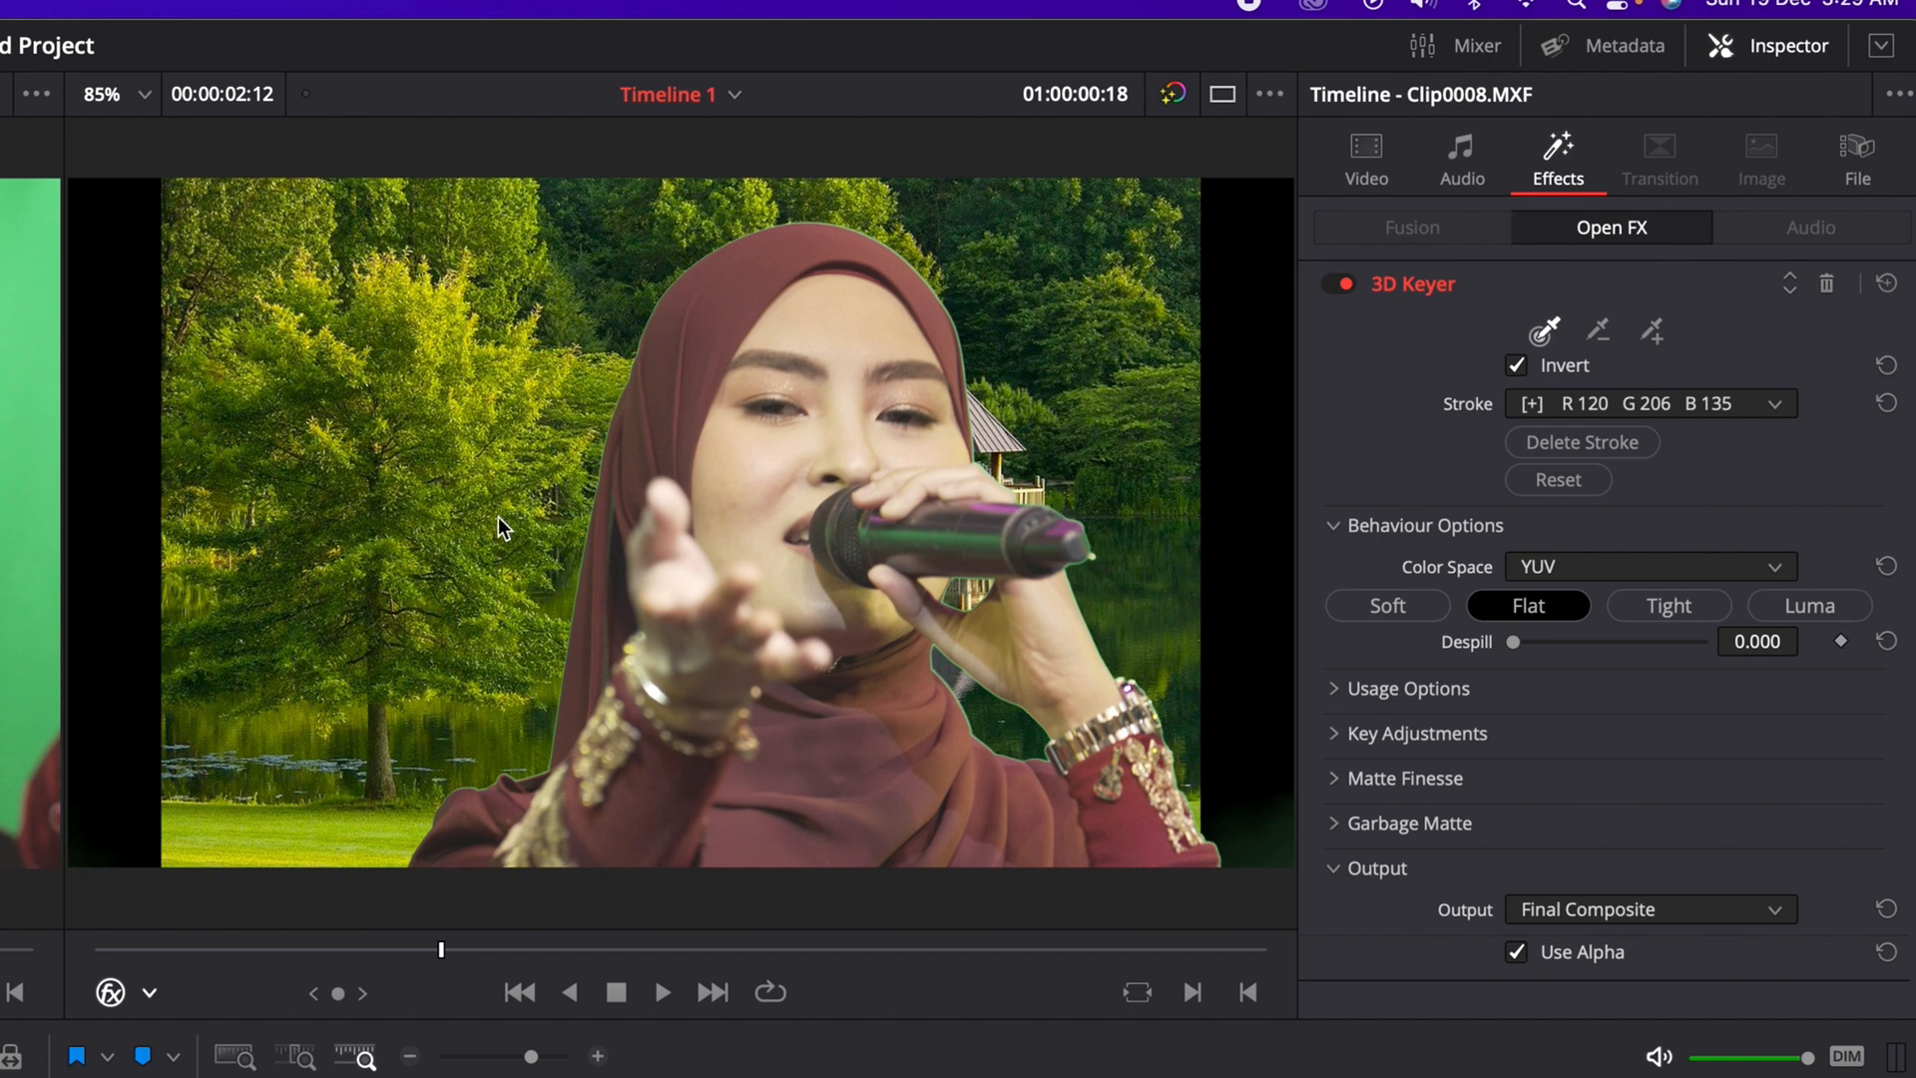
{"action": "mouse_move", "coordinate": [428, 431]}
{"action": "left_mouse_down"}
{"action": "mouse_move", "coordinate": [358, 518]}
{"action": "mouse_move", "coordinate": [232, 537]}
{"action": "mouse_move", "coordinate": [292, 391]}
{"action": "mouse_move", "coordinate": [491, 228]}
{"action": "mouse_move", "coordinate": [926, 213]}
{"action": "mouse_move", "coordinate": [1097, 337]}
{"action": "mouse_move", "coordinate": [1219, 650]}
{"action": "mouse_move", "coordinate": [1260, 892]}
{"action": "mouse_move", "coordinate": [1277, 838]}
{"action": "mouse_move", "coordinate": [1233, 560]}
{"action": "mouse_move", "coordinate": [1235, 440]}
{"action": "mouse_move", "coordinate": [1235, 499]}
{"action": "left_mouse_up"}
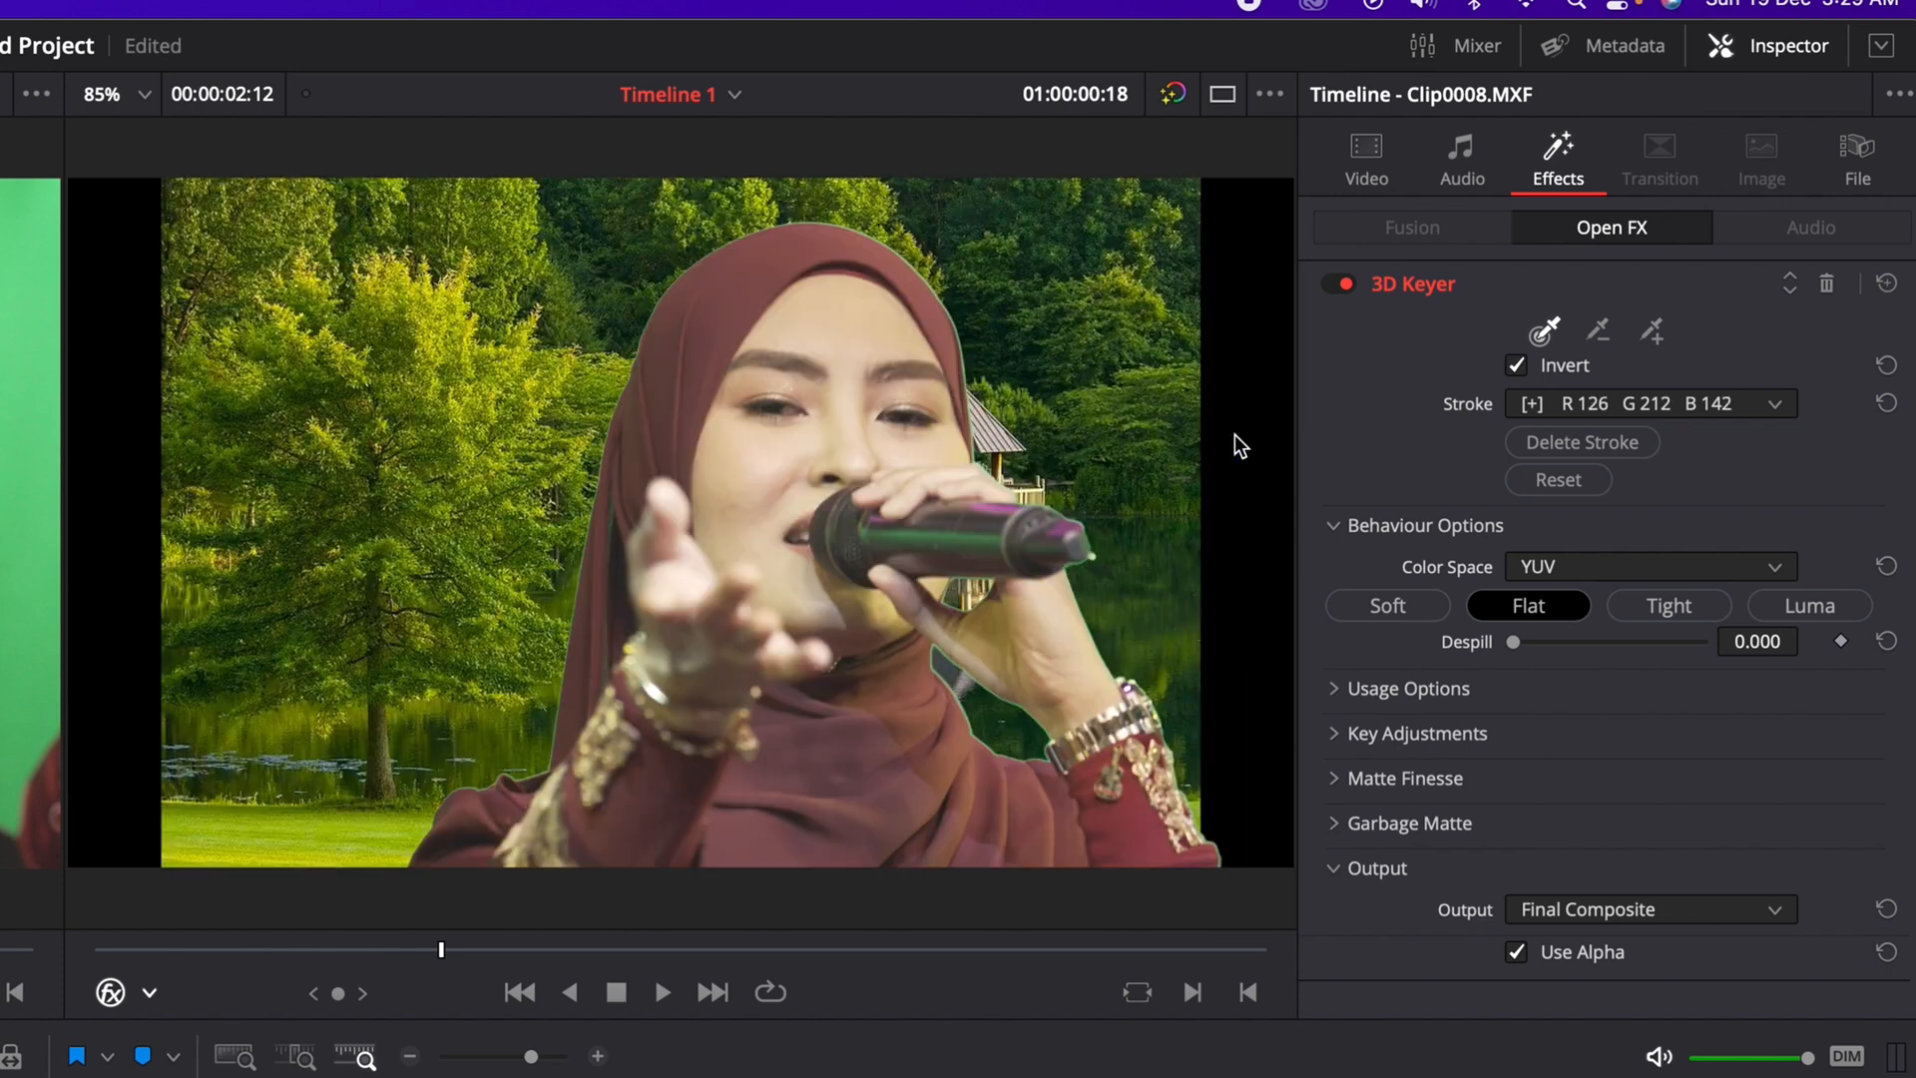
- Try adding another stroke to the key across the background and singer, then reset the 3D Keyer to its defaults
{"action": "left_click", "coordinate": [1652, 332]}
{"action": "mouse_move", "coordinate": [1115, 319]}
{"action": "left_mouse_down"}
{"action": "mouse_move", "coordinate": [1085, 254]}
{"action": "mouse_move", "coordinate": [1035, 226]}
{"action": "mouse_move", "coordinate": [891, 361]}
{"action": "left_mouse_up"}
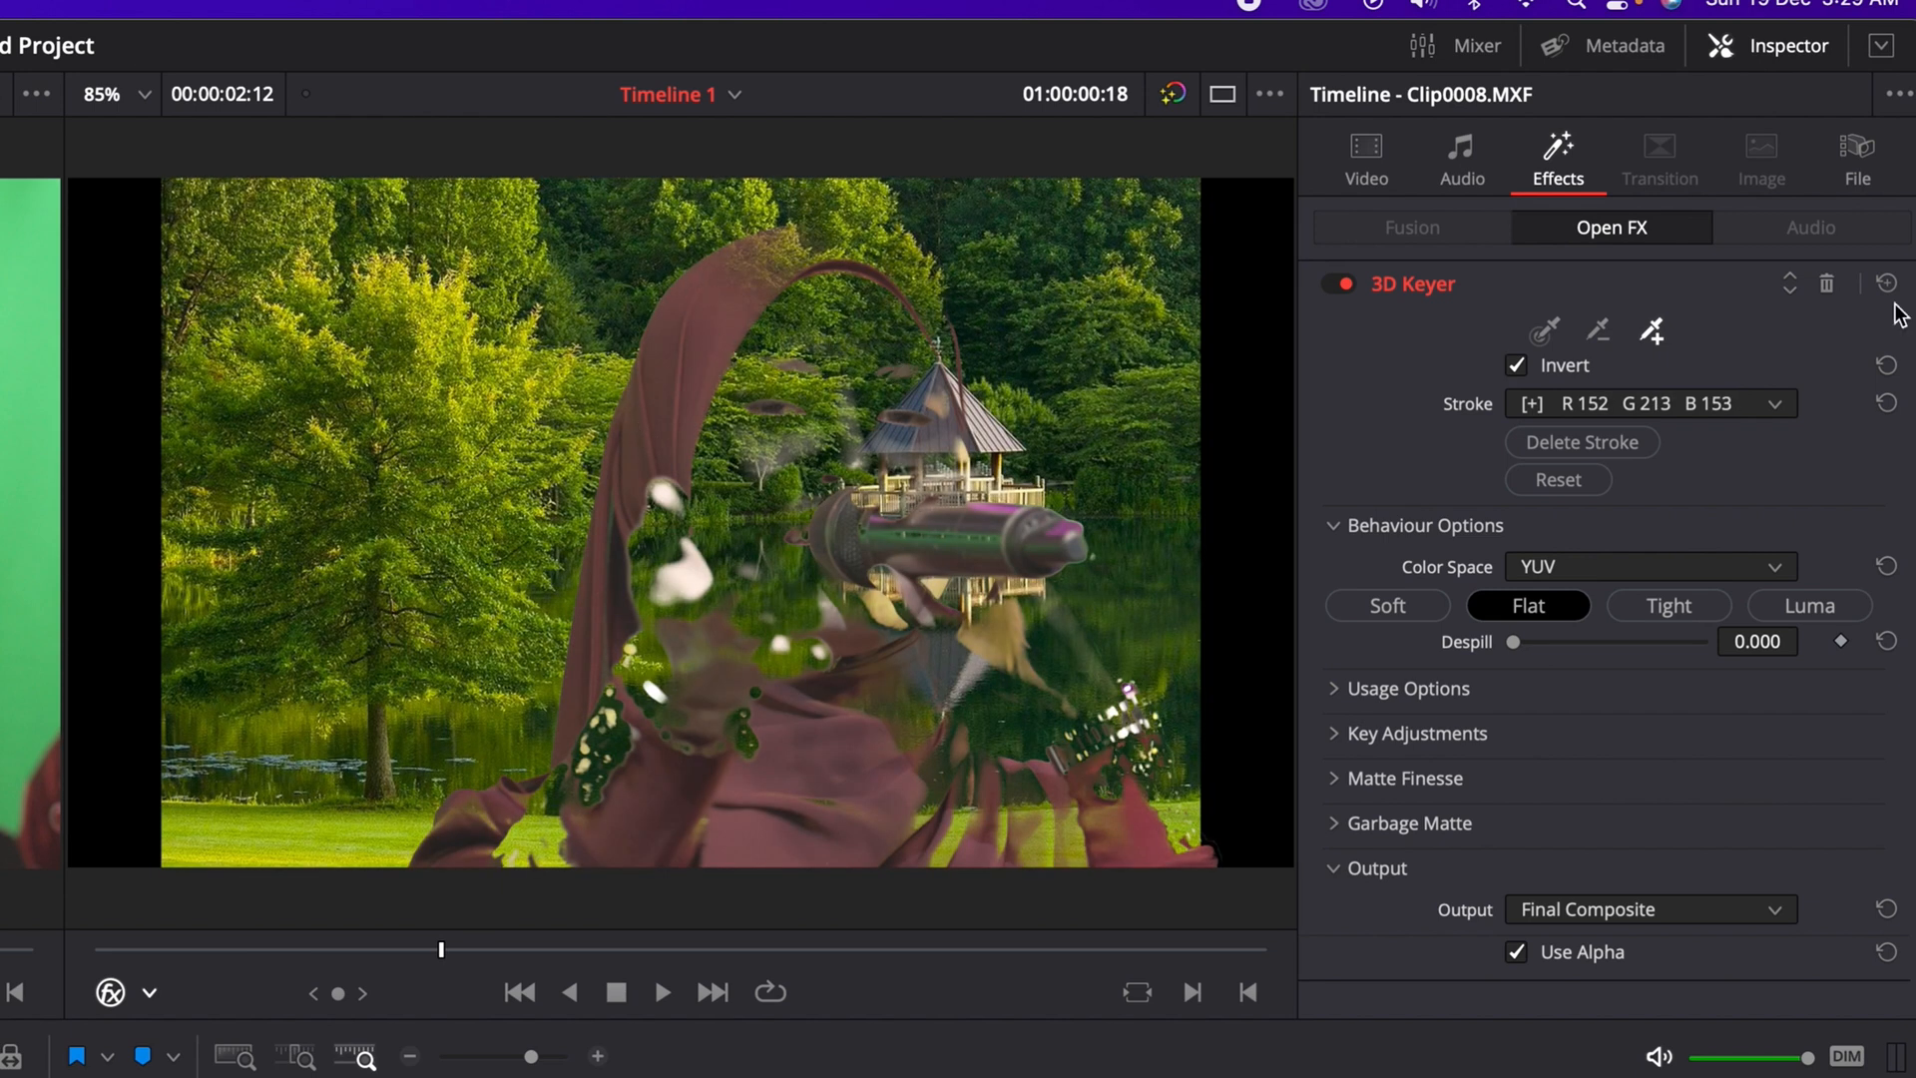
{"action": "left_click", "coordinate": [1827, 284]}
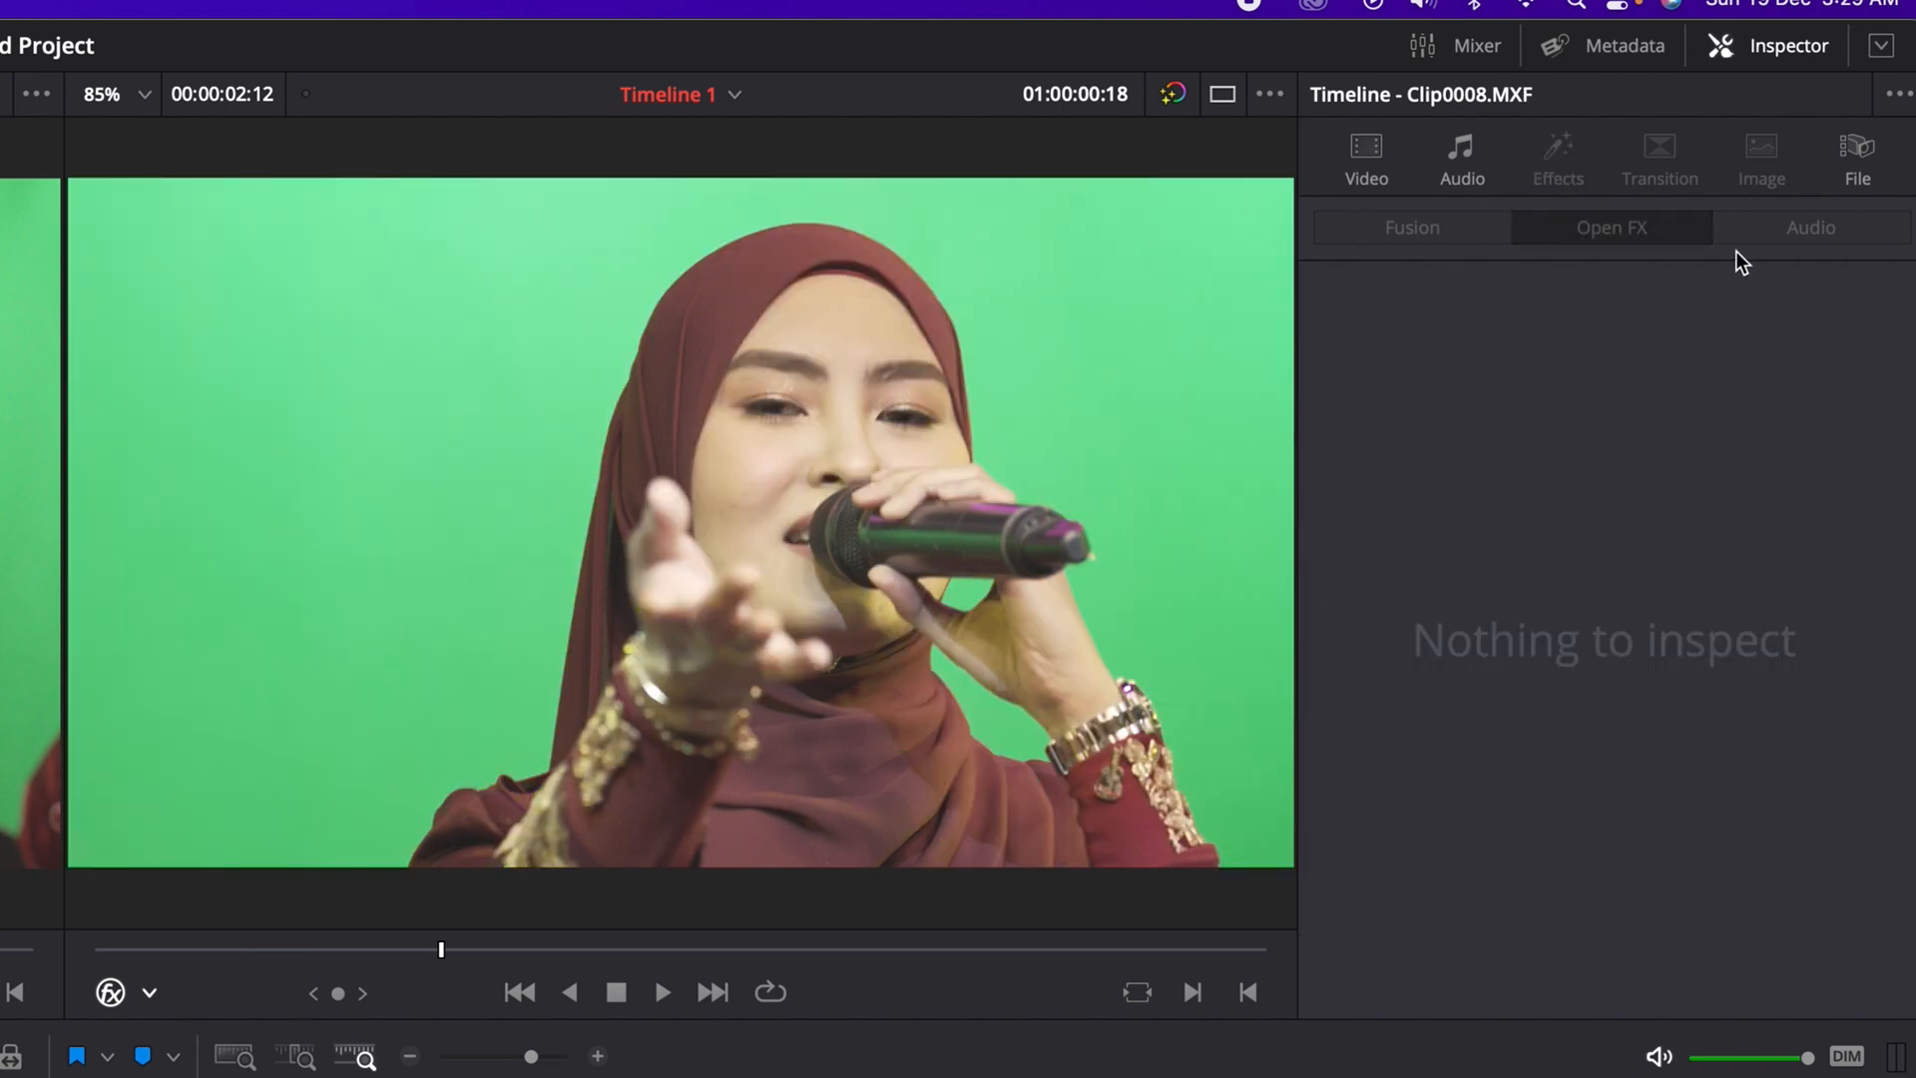
{"action": "key", "text": "super+z"}
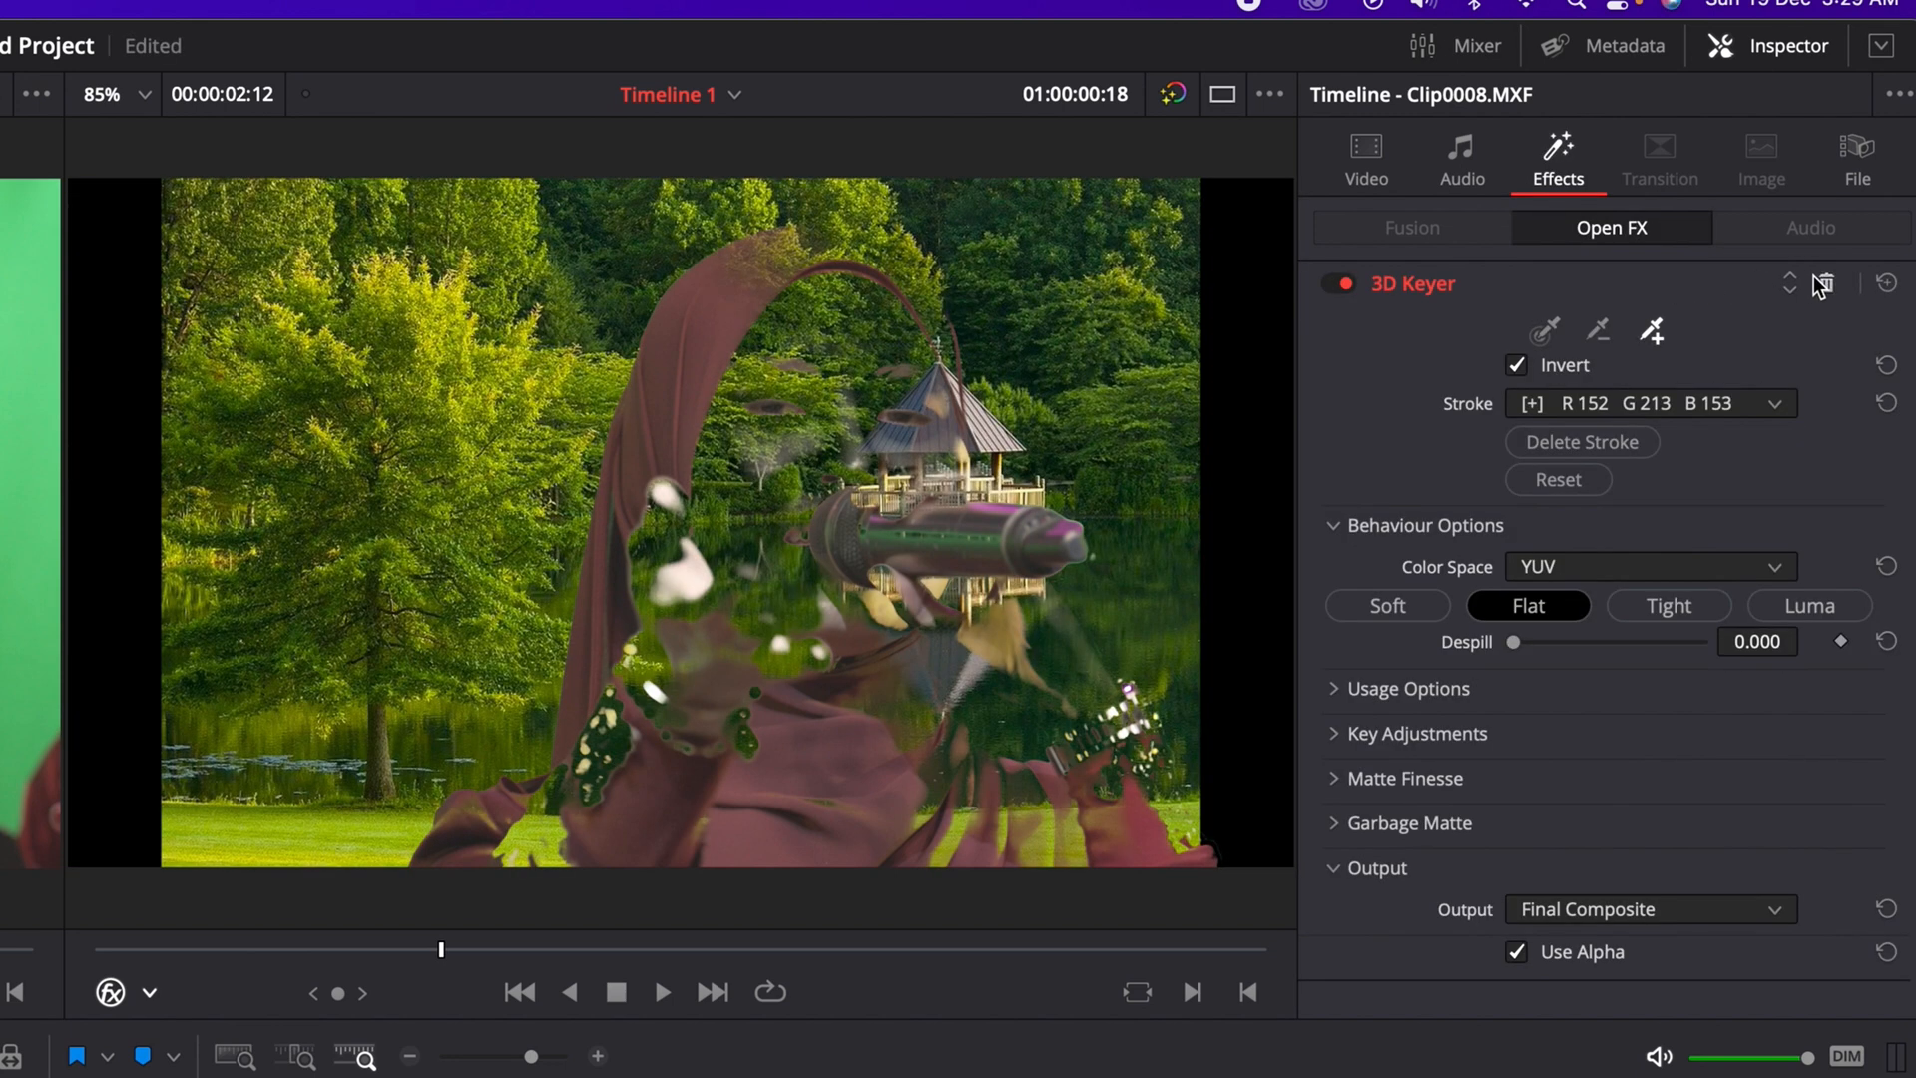
{"action": "left_click", "coordinate": [1890, 285]}
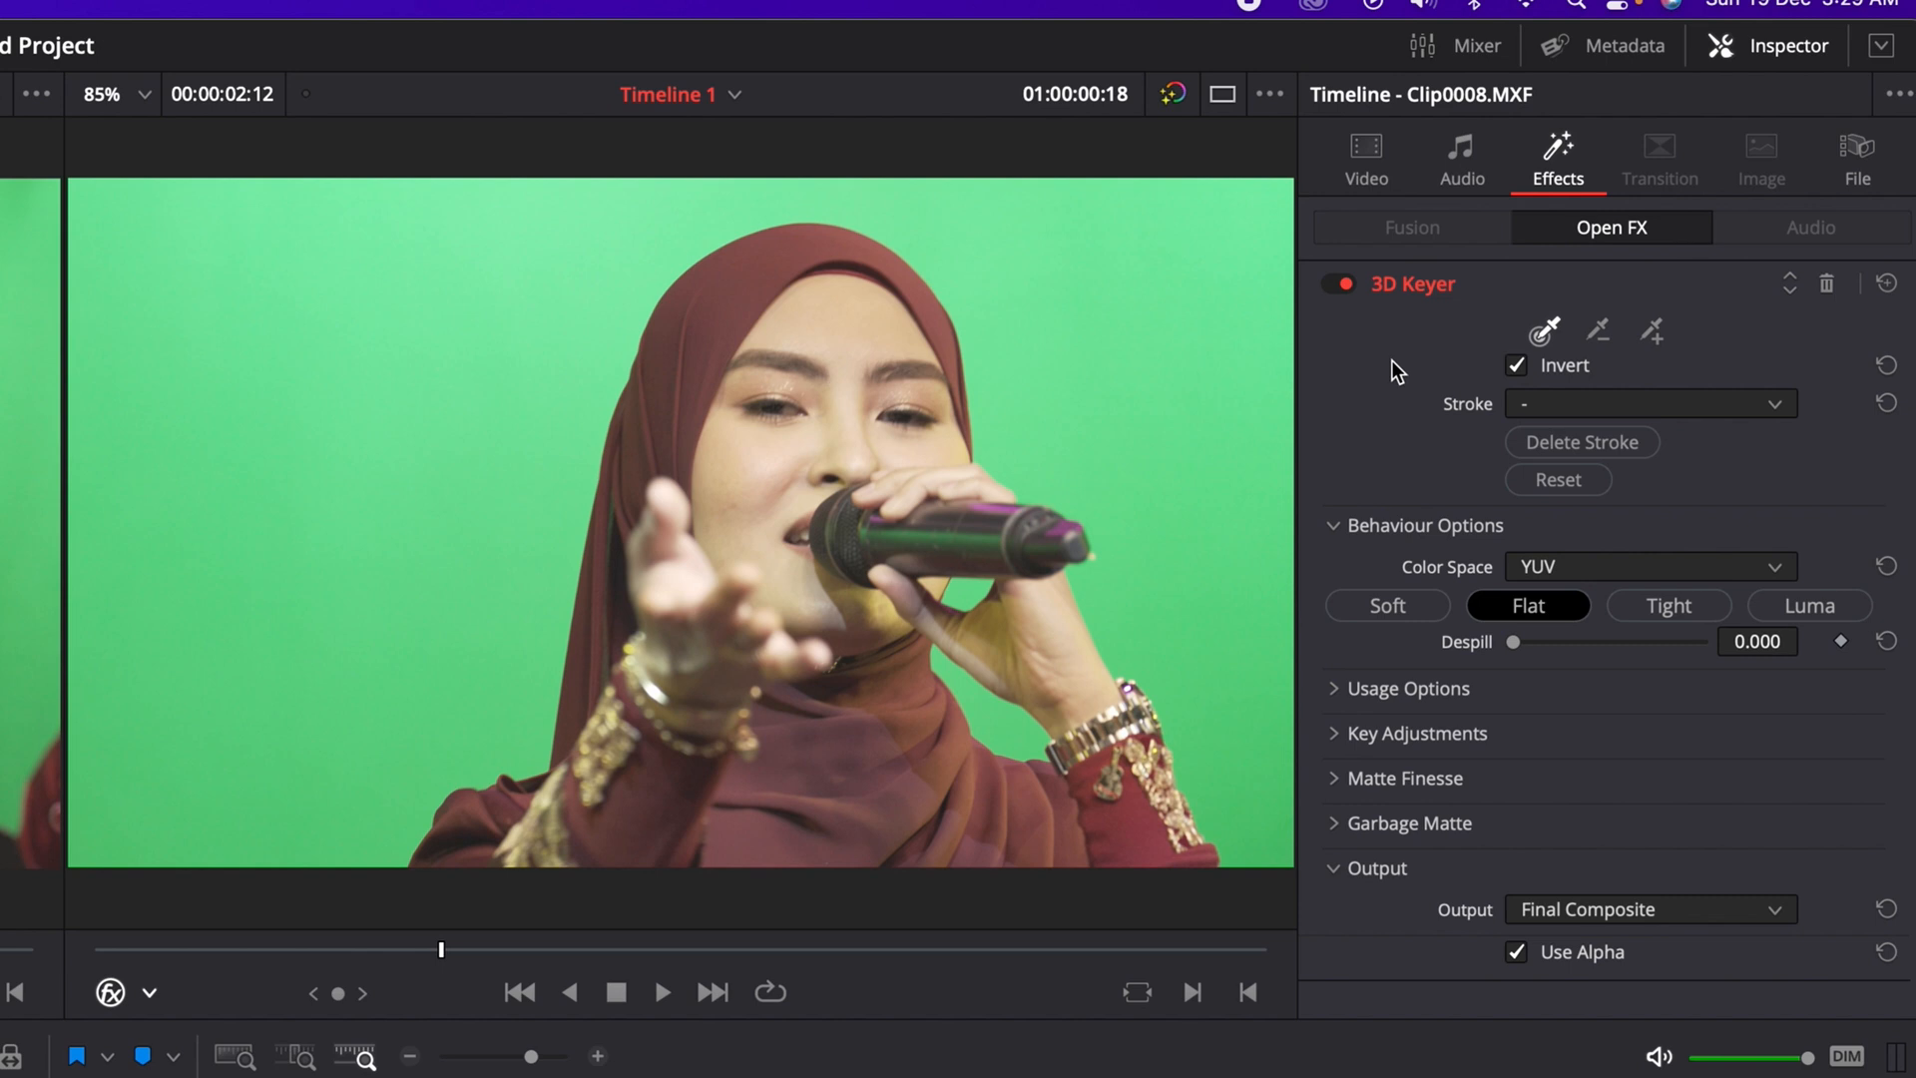
- Key out the green background with one long 3D Keyer pick stroke across it and play the clip to check the key
{"action": "mouse_move", "coordinate": [1249, 834]}
{"action": "left_mouse_down"}
{"action": "mouse_move", "coordinate": [1231, 500]}
{"action": "mouse_move", "coordinate": [1153, 294]}
{"action": "mouse_move", "coordinate": [1049, 225]}
{"action": "mouse_move", "coordinate": [598, 222]}
{"action": "mouse_move", "coordinate": [360, 261]}
{"action": "mouse_move", "coordinate": [242, 302]}
{"action": "mouse_move", "coordinate": [206, 517]}
{"action": "left_mouse_up"}
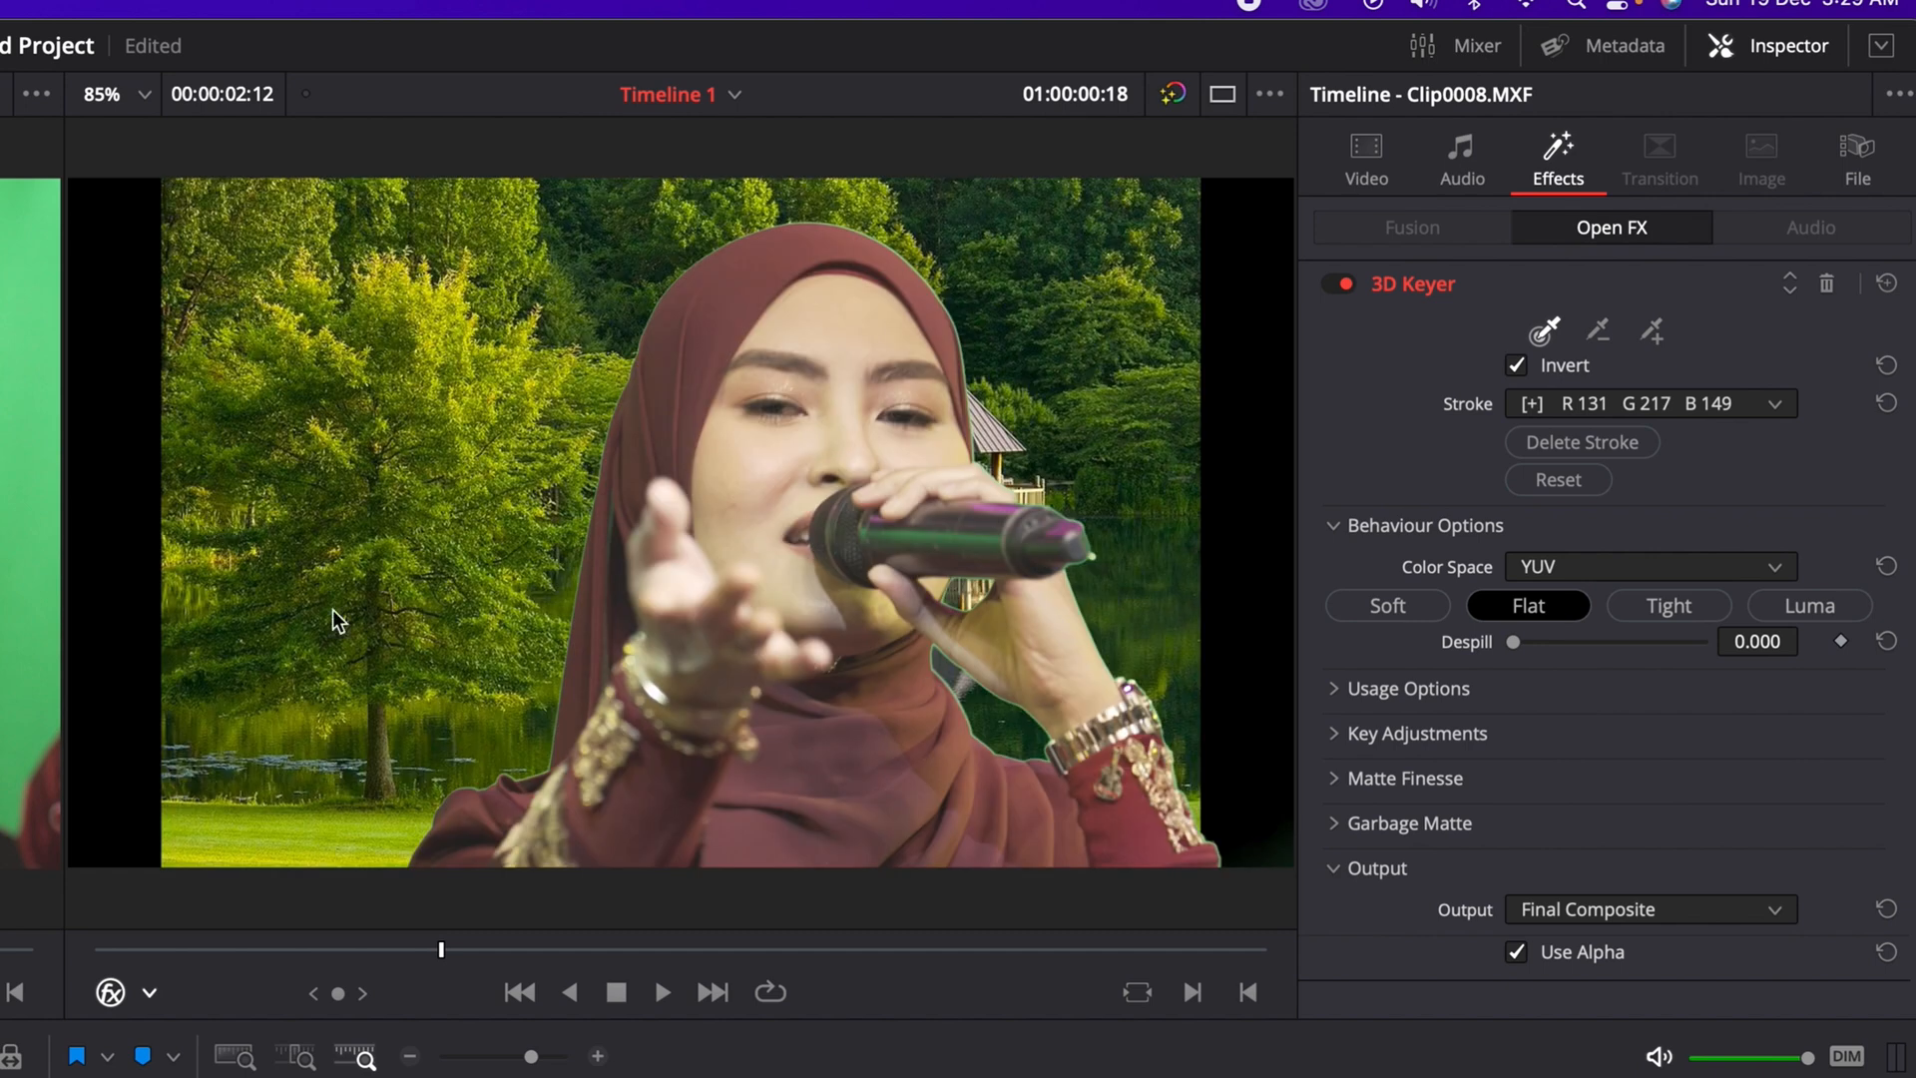
{"action": "key", "text": "space"}
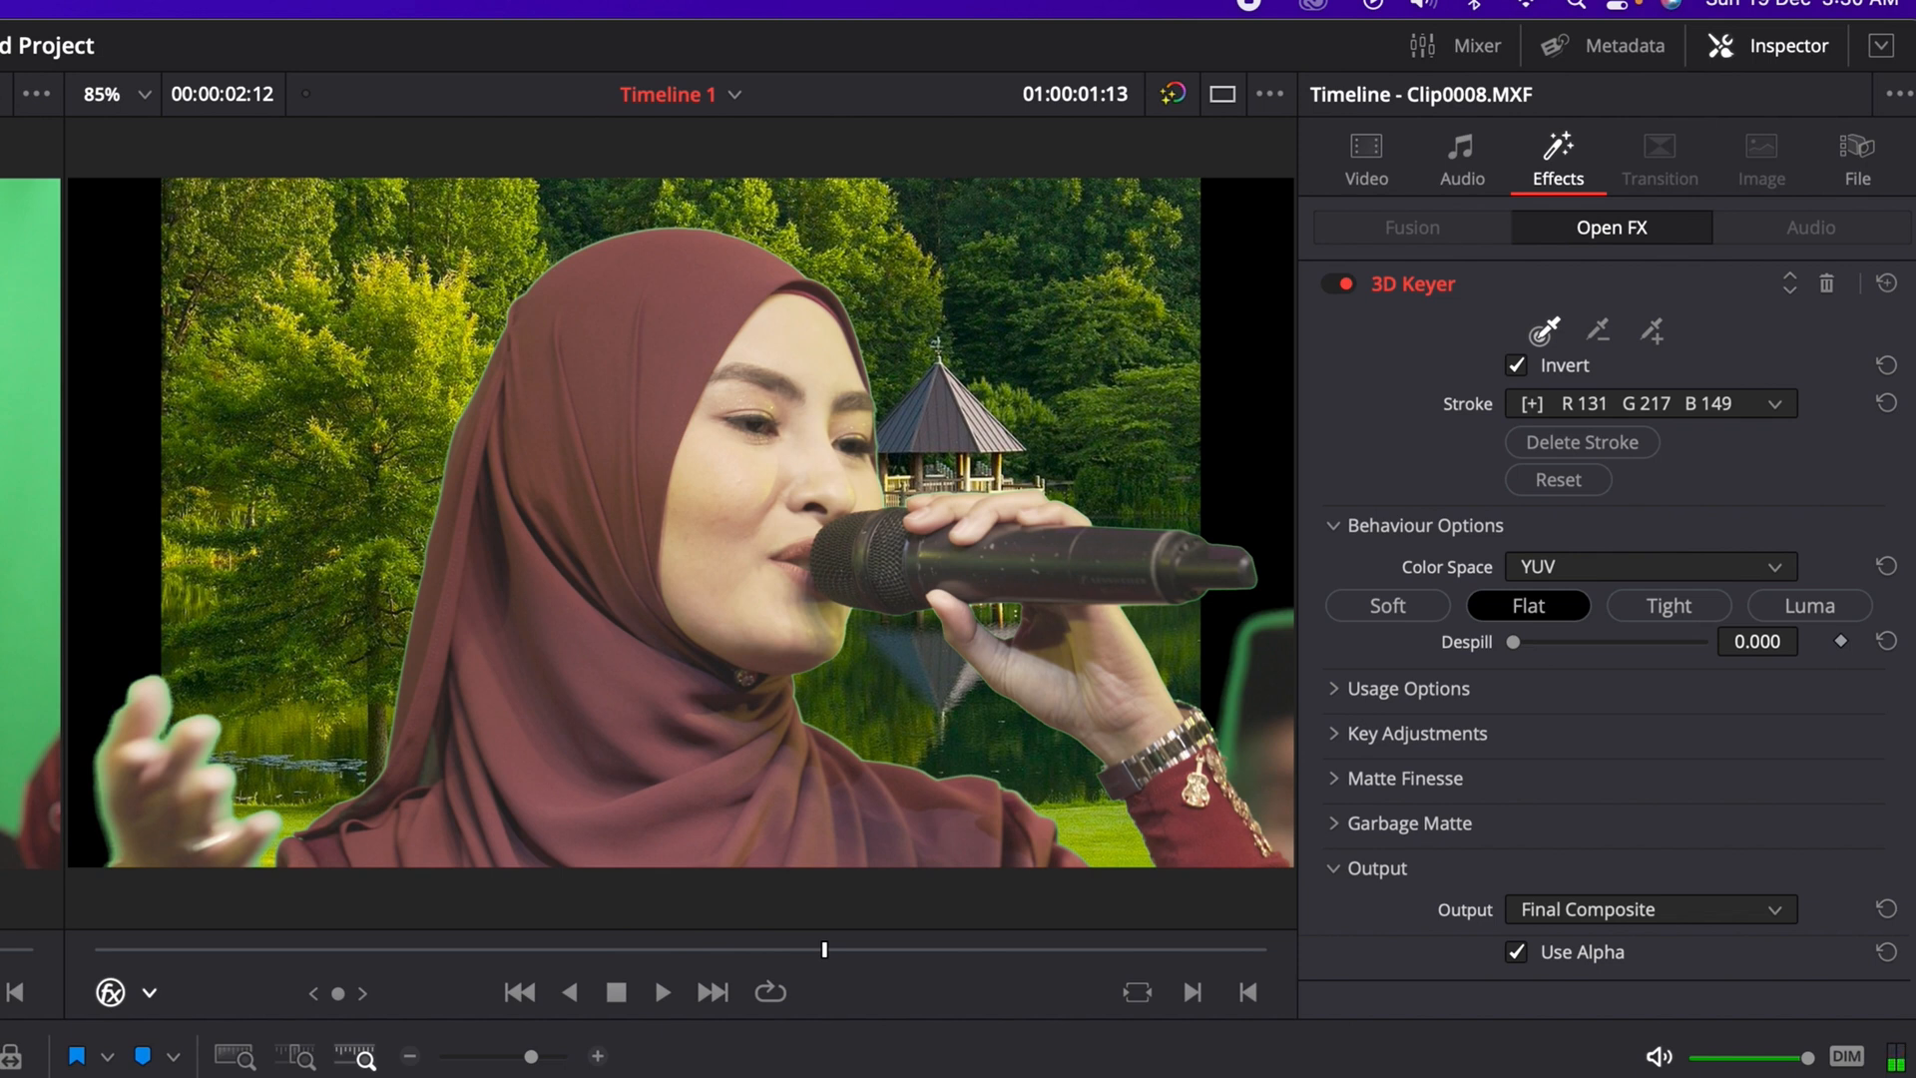
- Enlarge the park image to a zoom of 1.240 so it fills the frame, and save the project
{"action": "left_click", "coordinate": [699, 1077]}
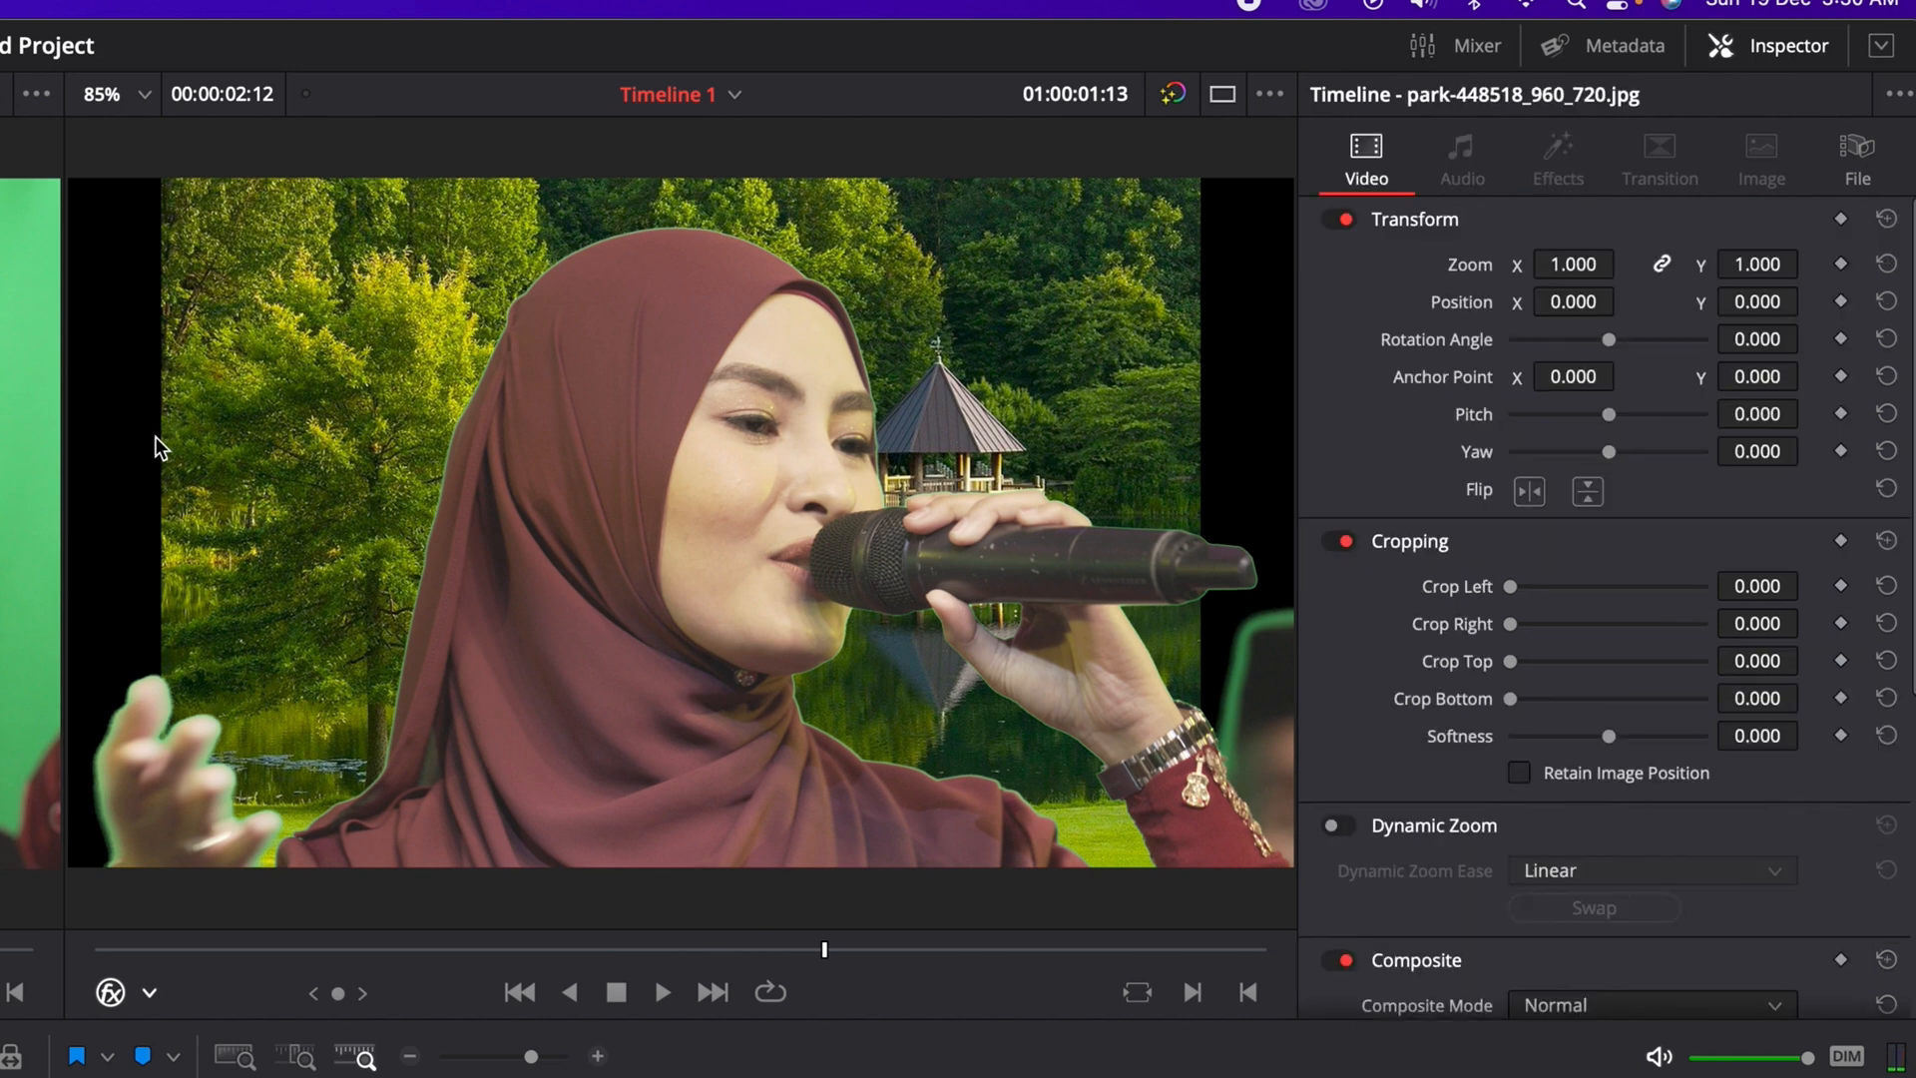
{"action": "left_click_drag", "start_coordinate": [1574, 263], "coordinate": [1614, 254]}
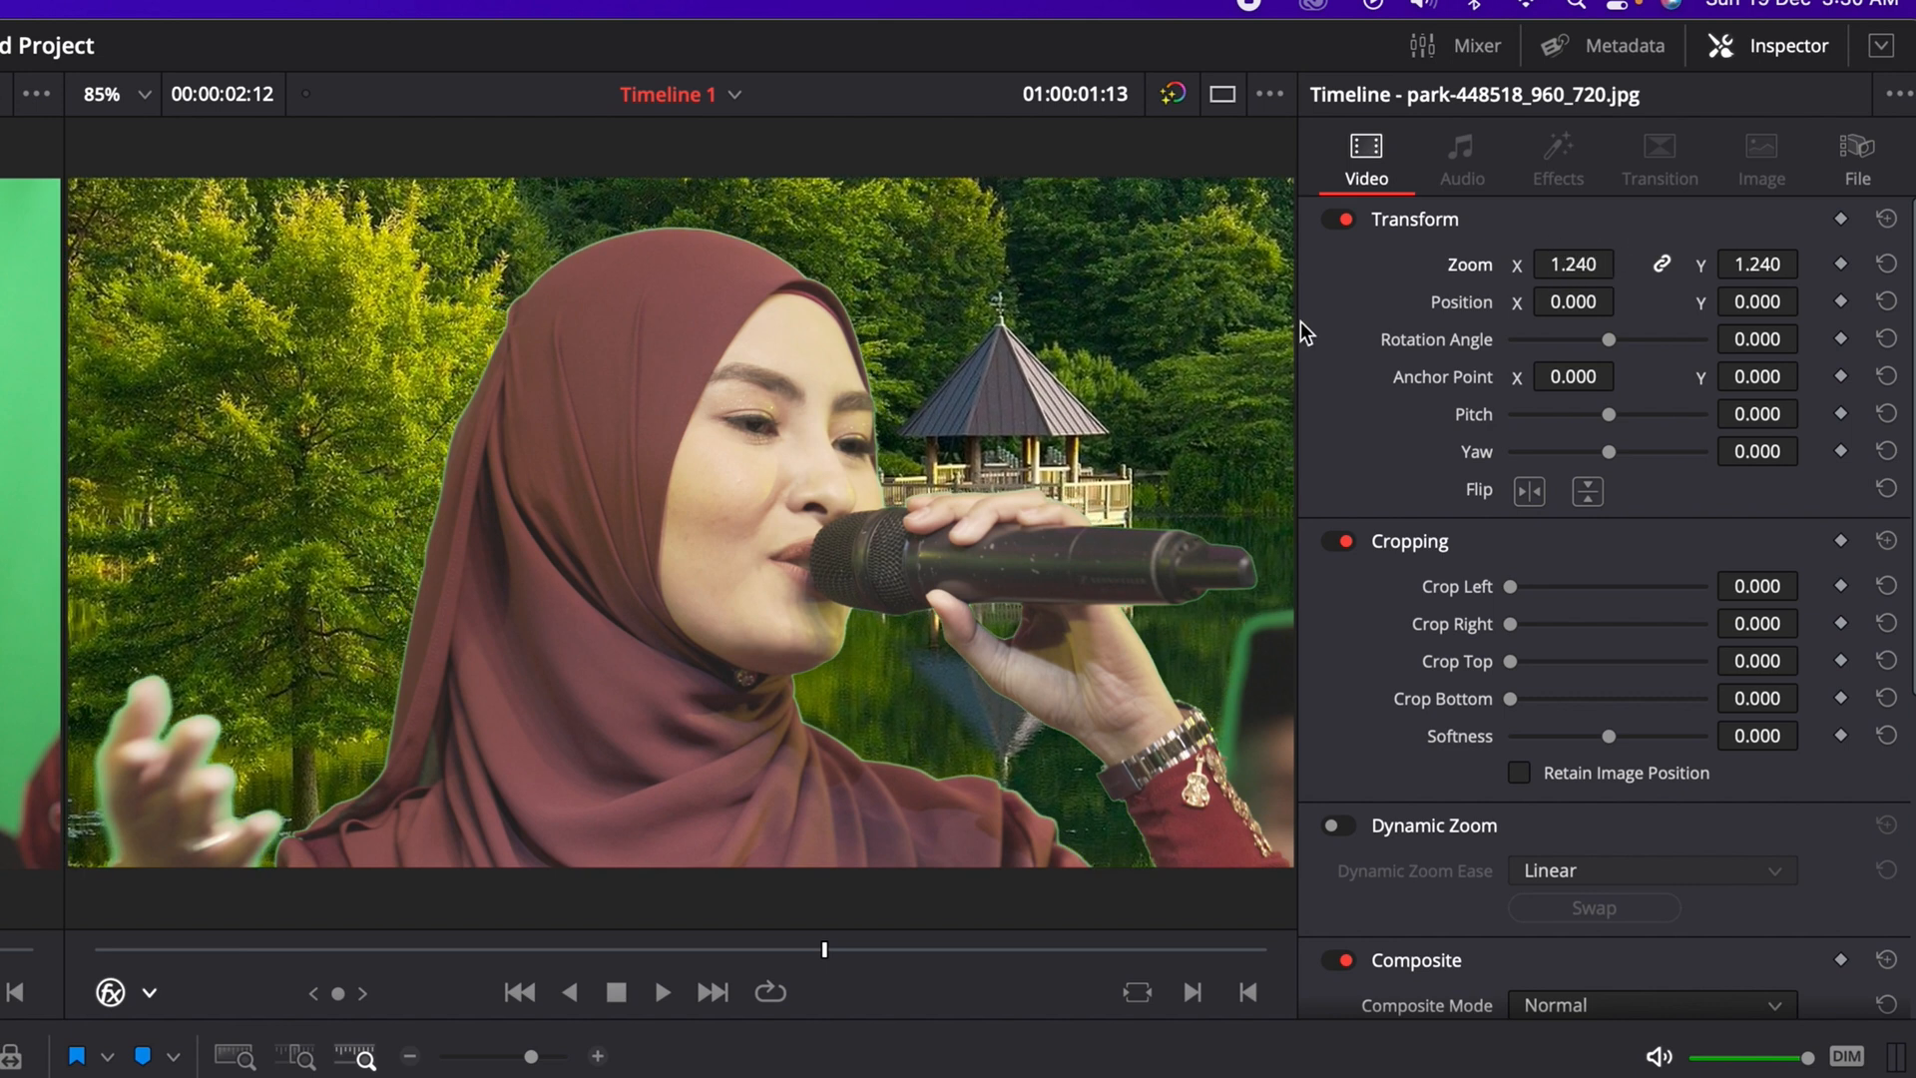
{"action": "scroll", "coordinate": [1064, 386], "scroll_direction": "down", "scroll_amount": 1}
{"action": "key", "text": "super+s"}
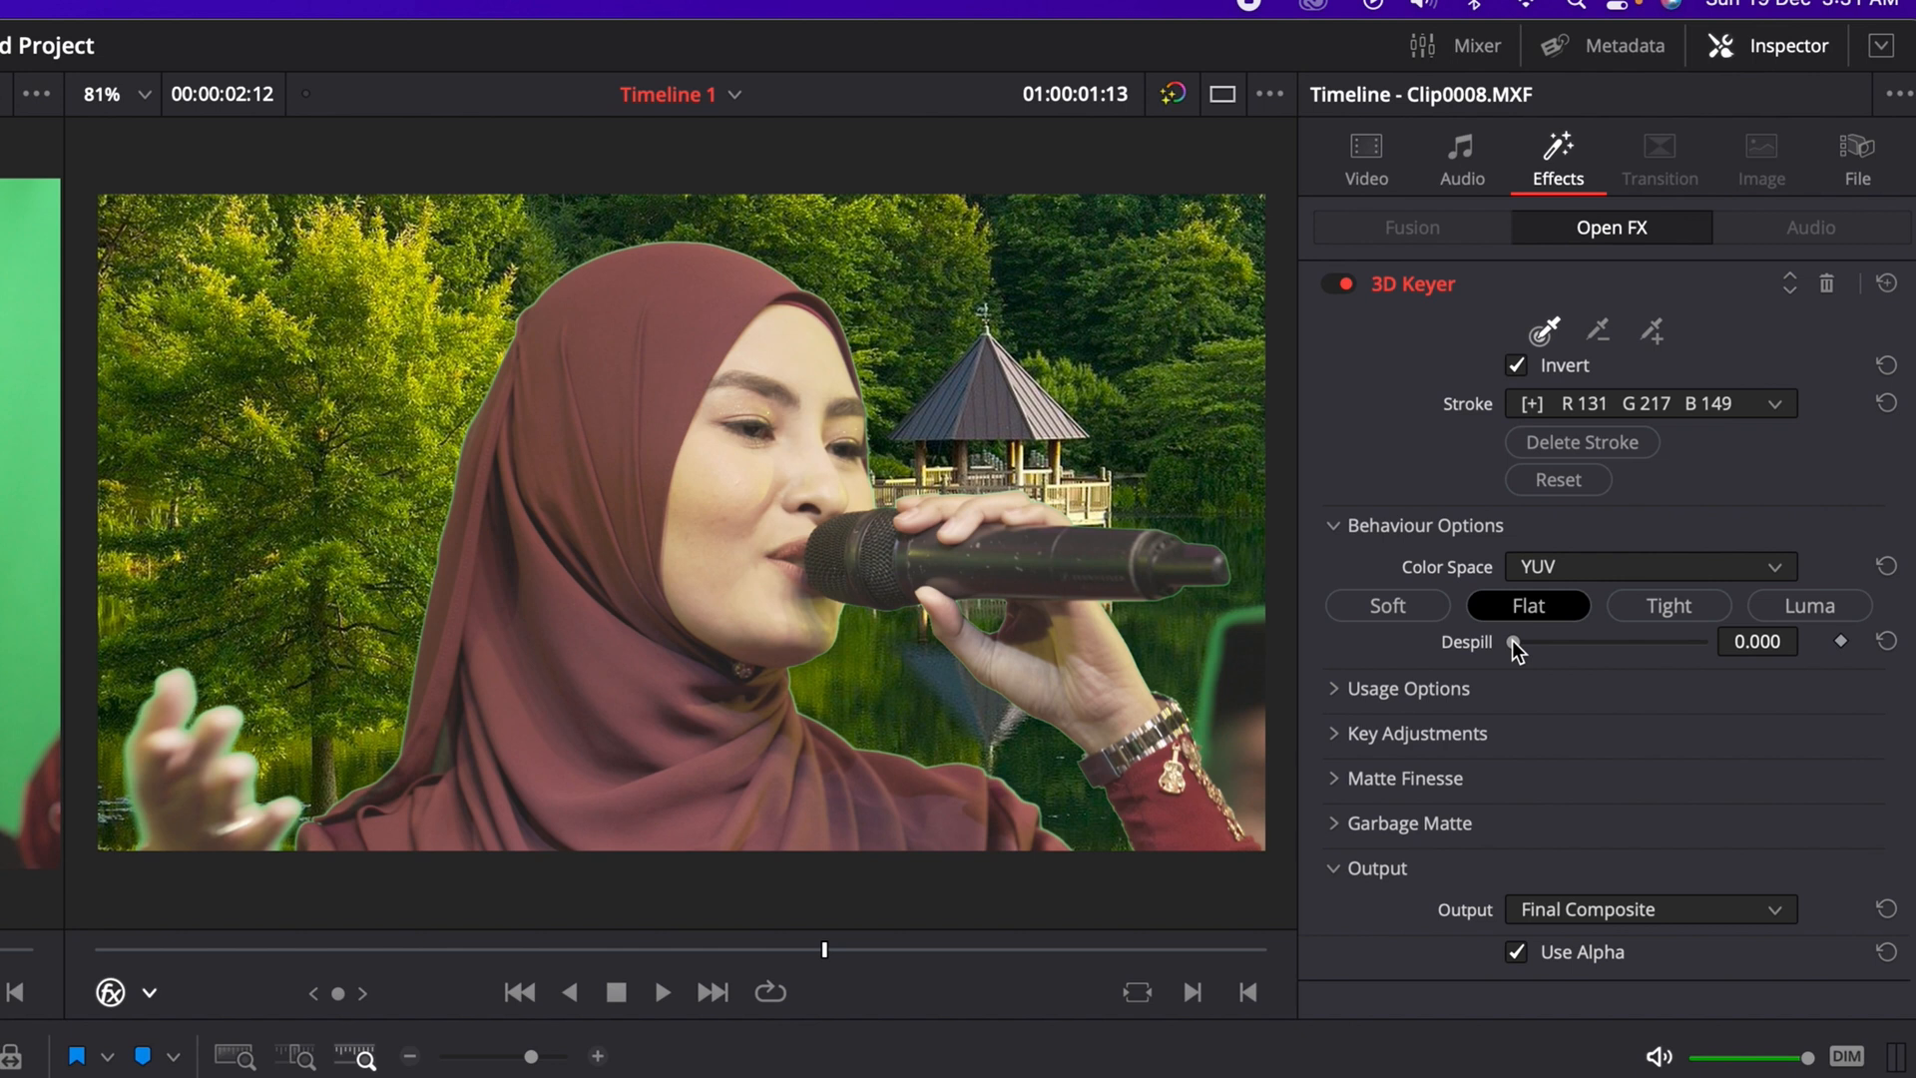
- Set the Despill of Clip0008.MXF's 3D Keyer to 1.000
{"action": "left_click_drag", "start_coordinate": [1513, 642], "coordinate": [1820, 638]}
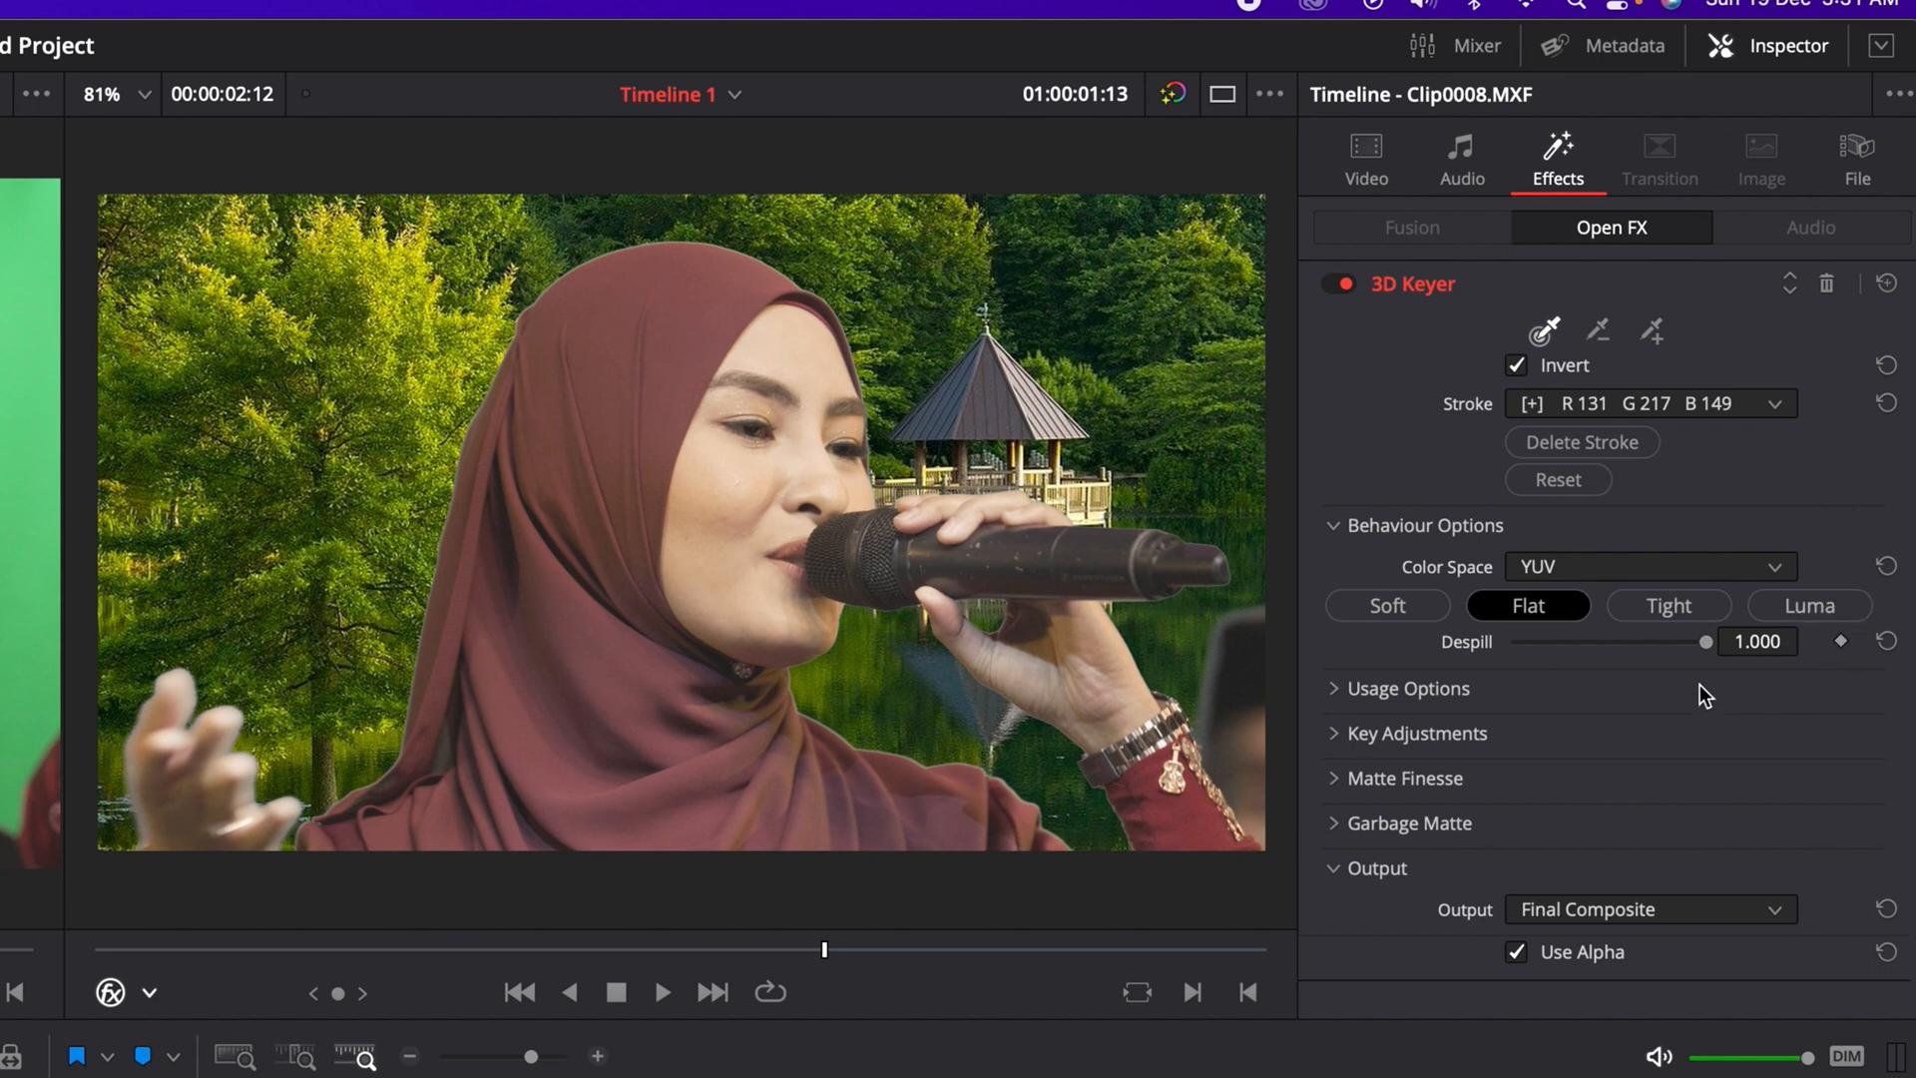
{"action": "left_click_drag", "start_coordinate": [1700, 642], "coordinate": [1852, 650]}
- Compare the Soft, Tight and Luma key behaviours with Flat, finishing on Flat
{"action": "left_click", "coordinate": [1387, 619]}
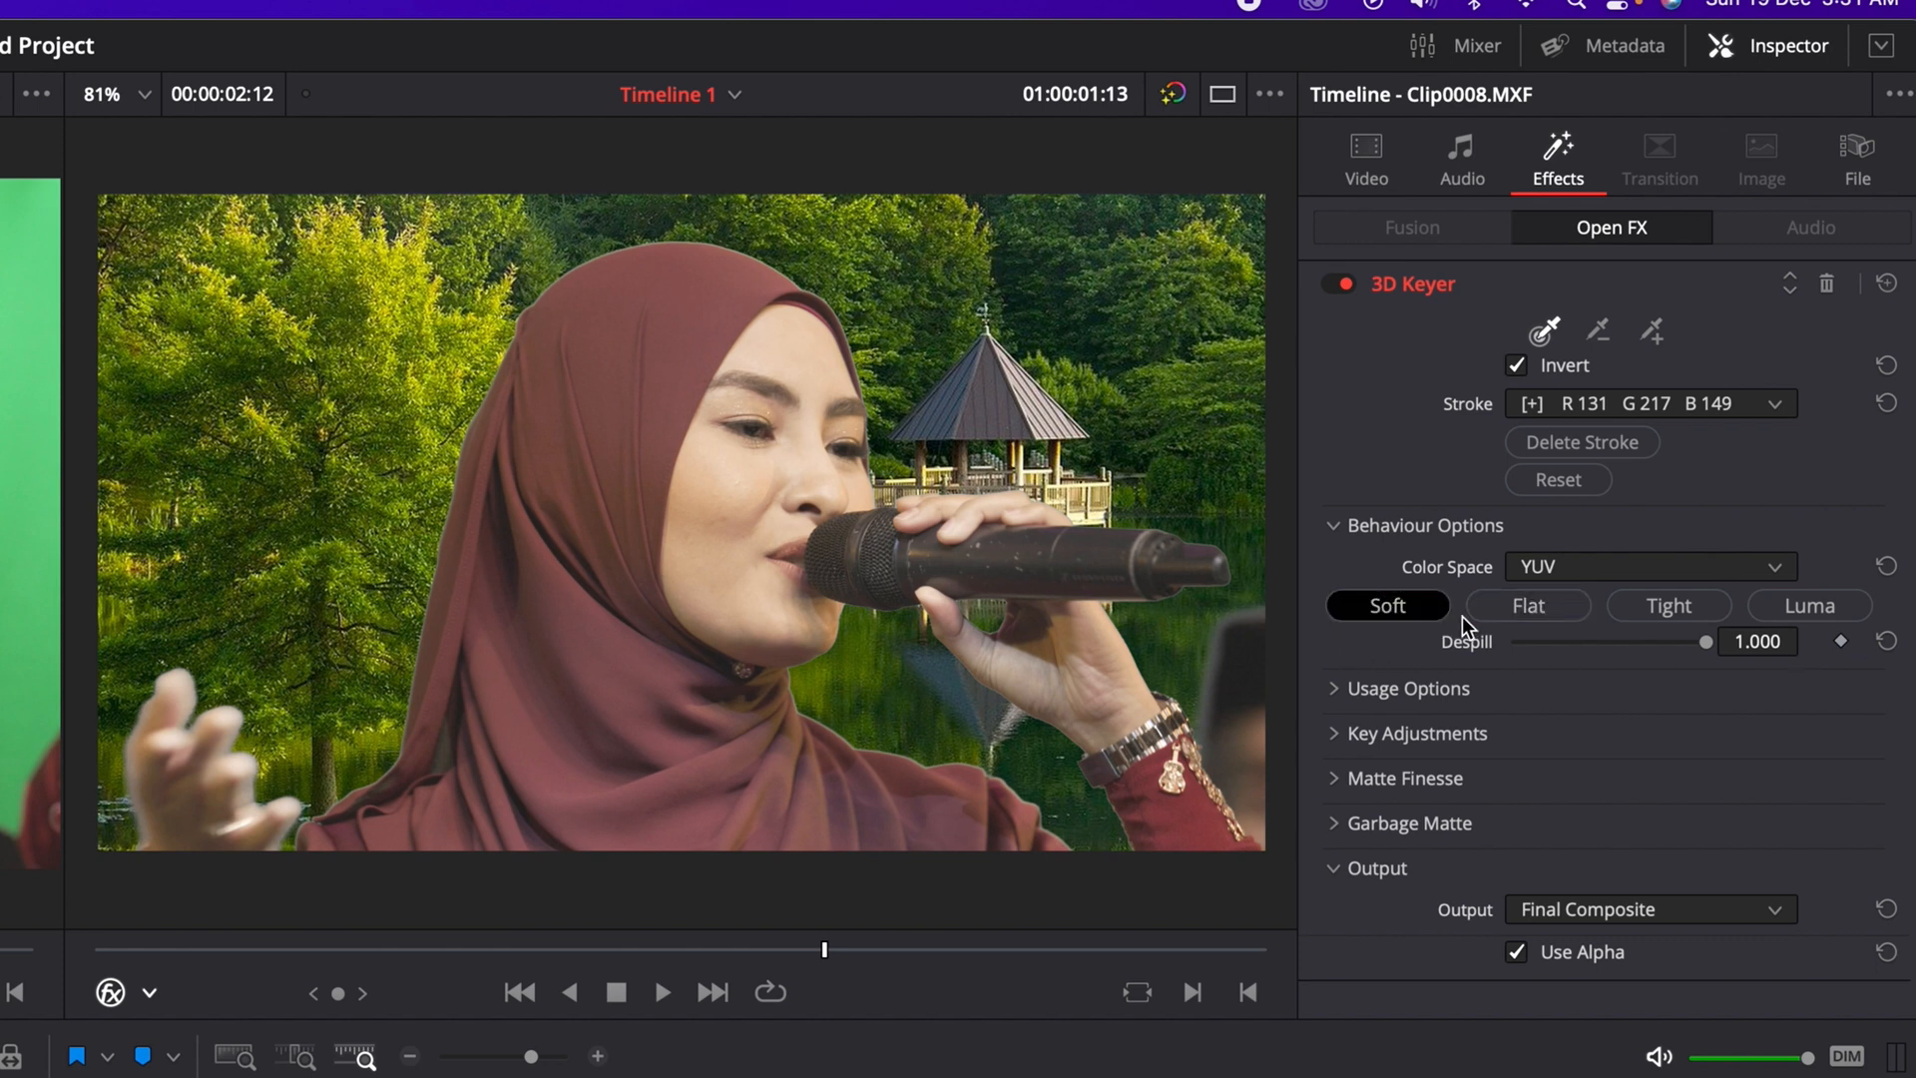
{"action": "left_click", "coordinate": [1493, 619]}
{"action": "left_click", "coordinate": [1659, 615]}
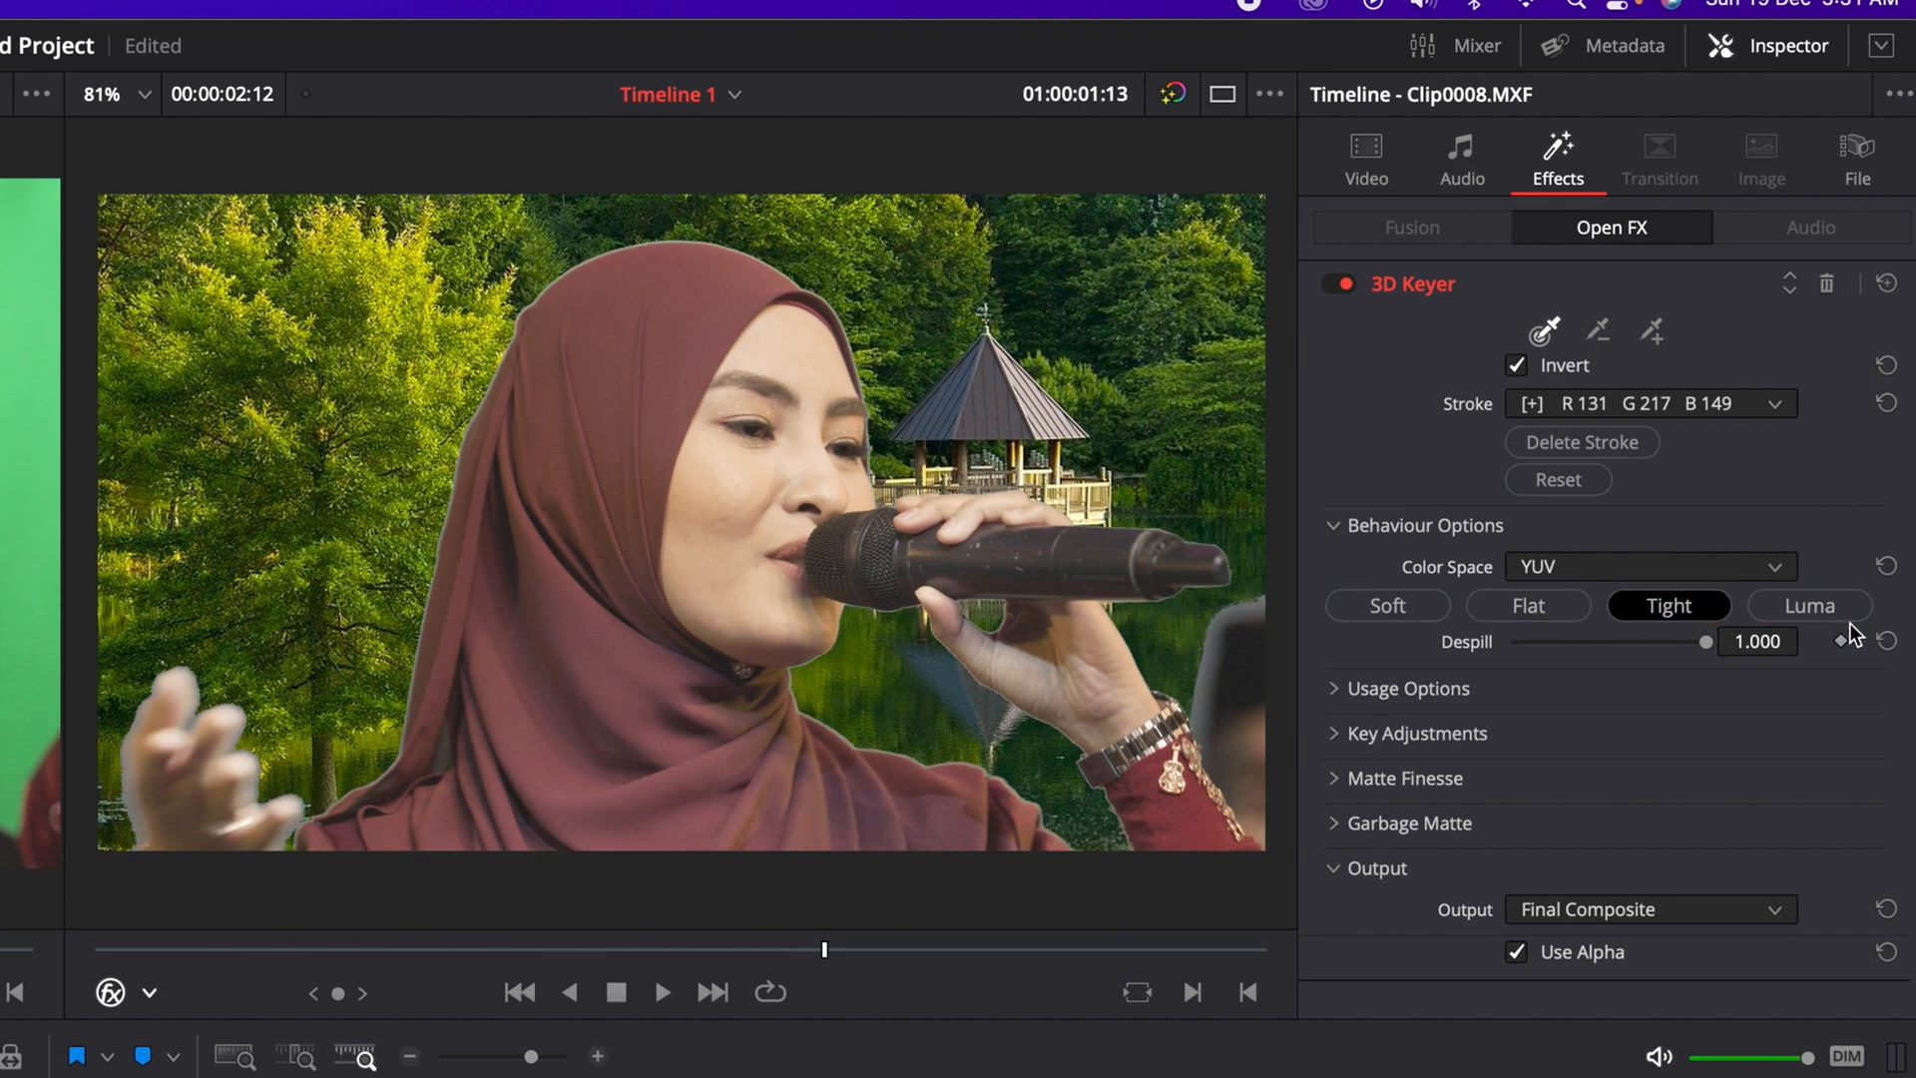
{"action": "left_click", "coordinate": [1815, 606]}
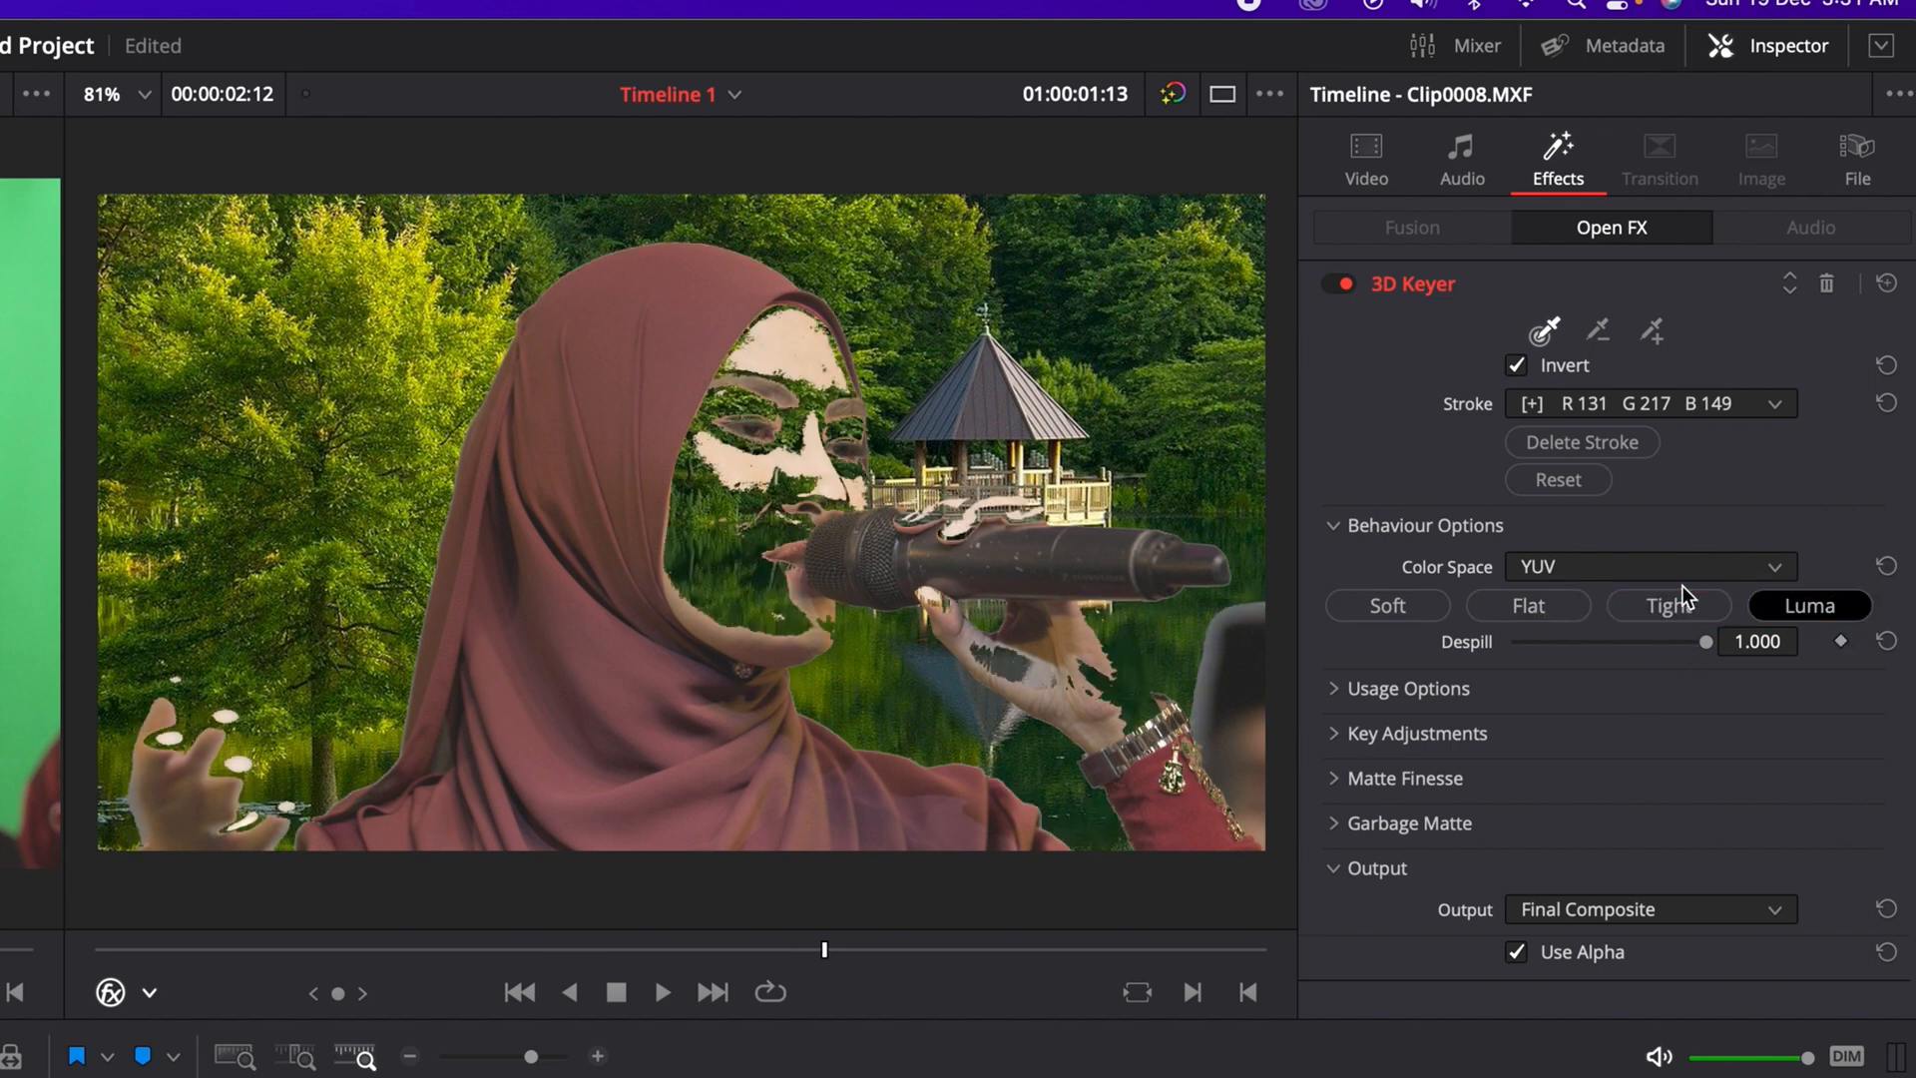
{"action": "left_click", "coordinate": [1680, 606]}
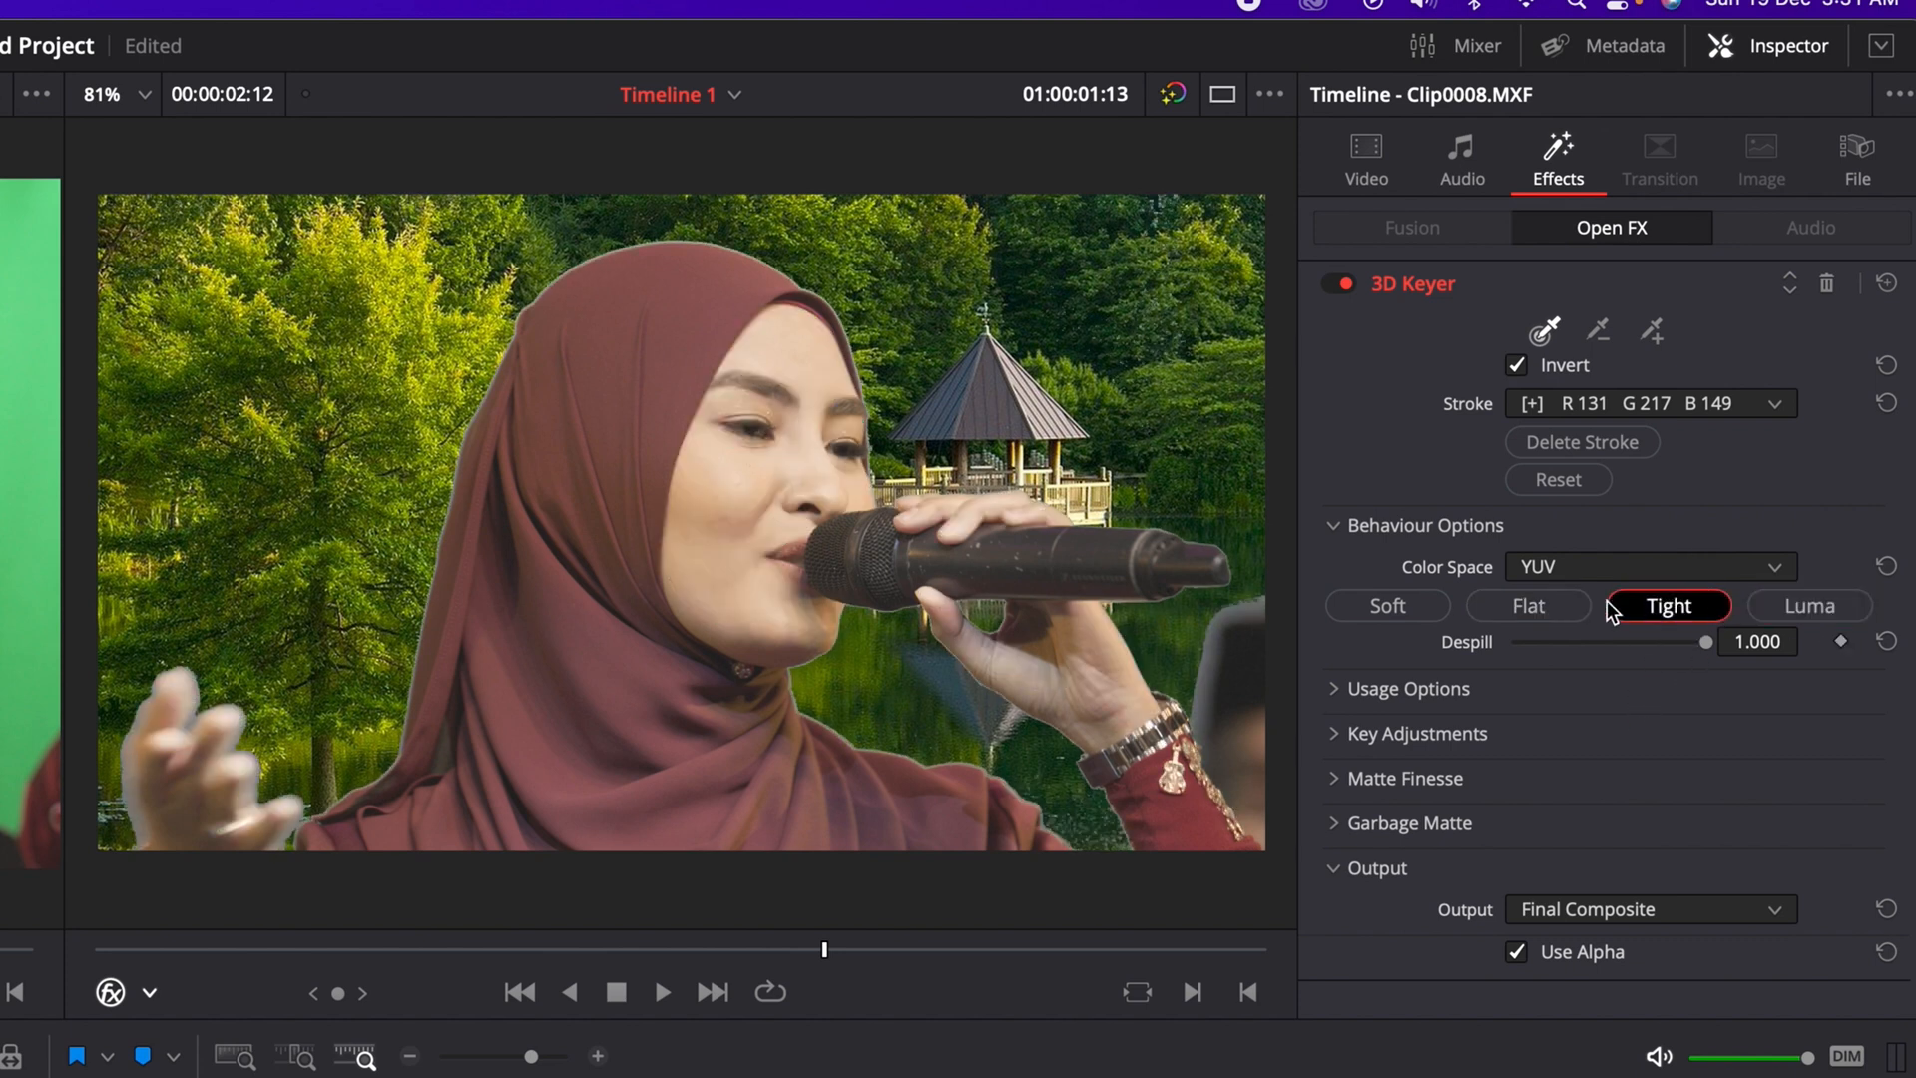
{"action": "left_click", "coordinate": [1495, 609]}
{"action": "left_click", "coordinate": [1627, 609]}
{"action": "left_click", "coordinate": [1520, 610]}
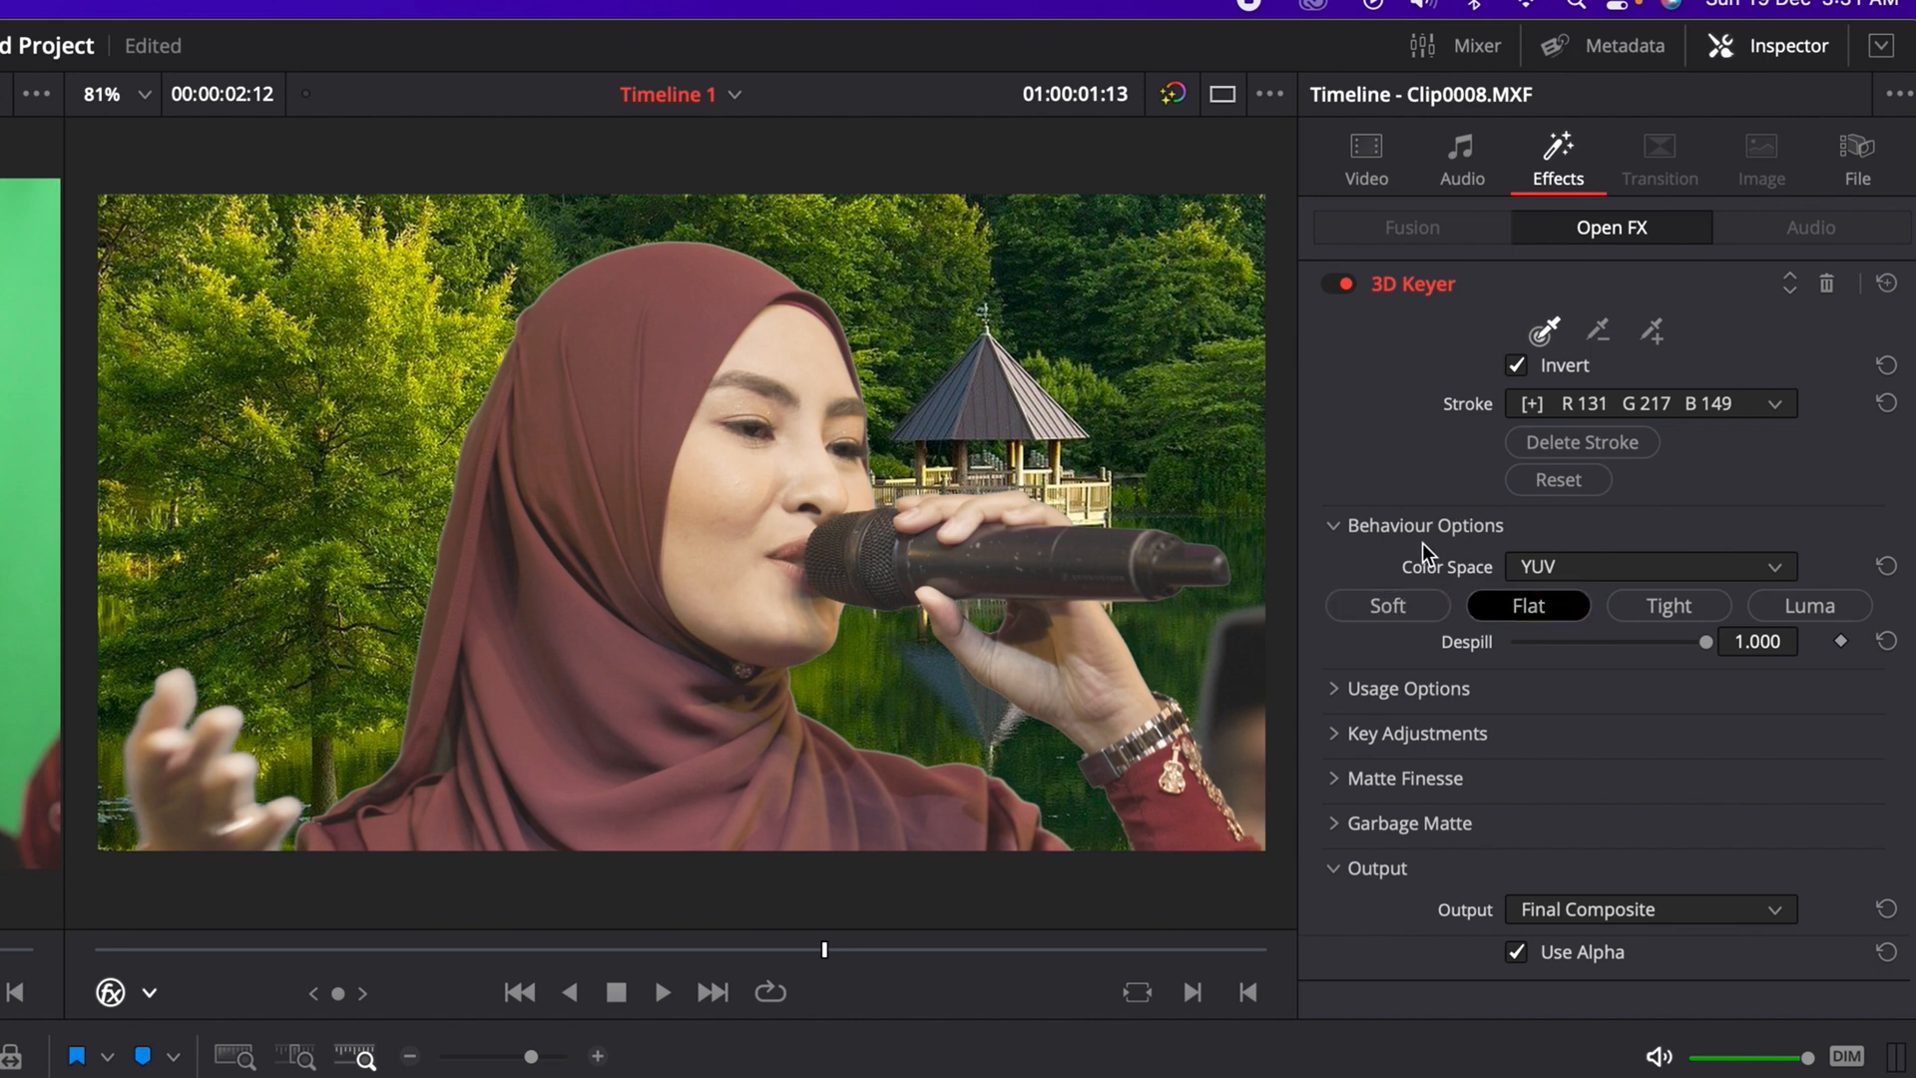
{"action": "left_click", "coordinate": [1587, 455]}
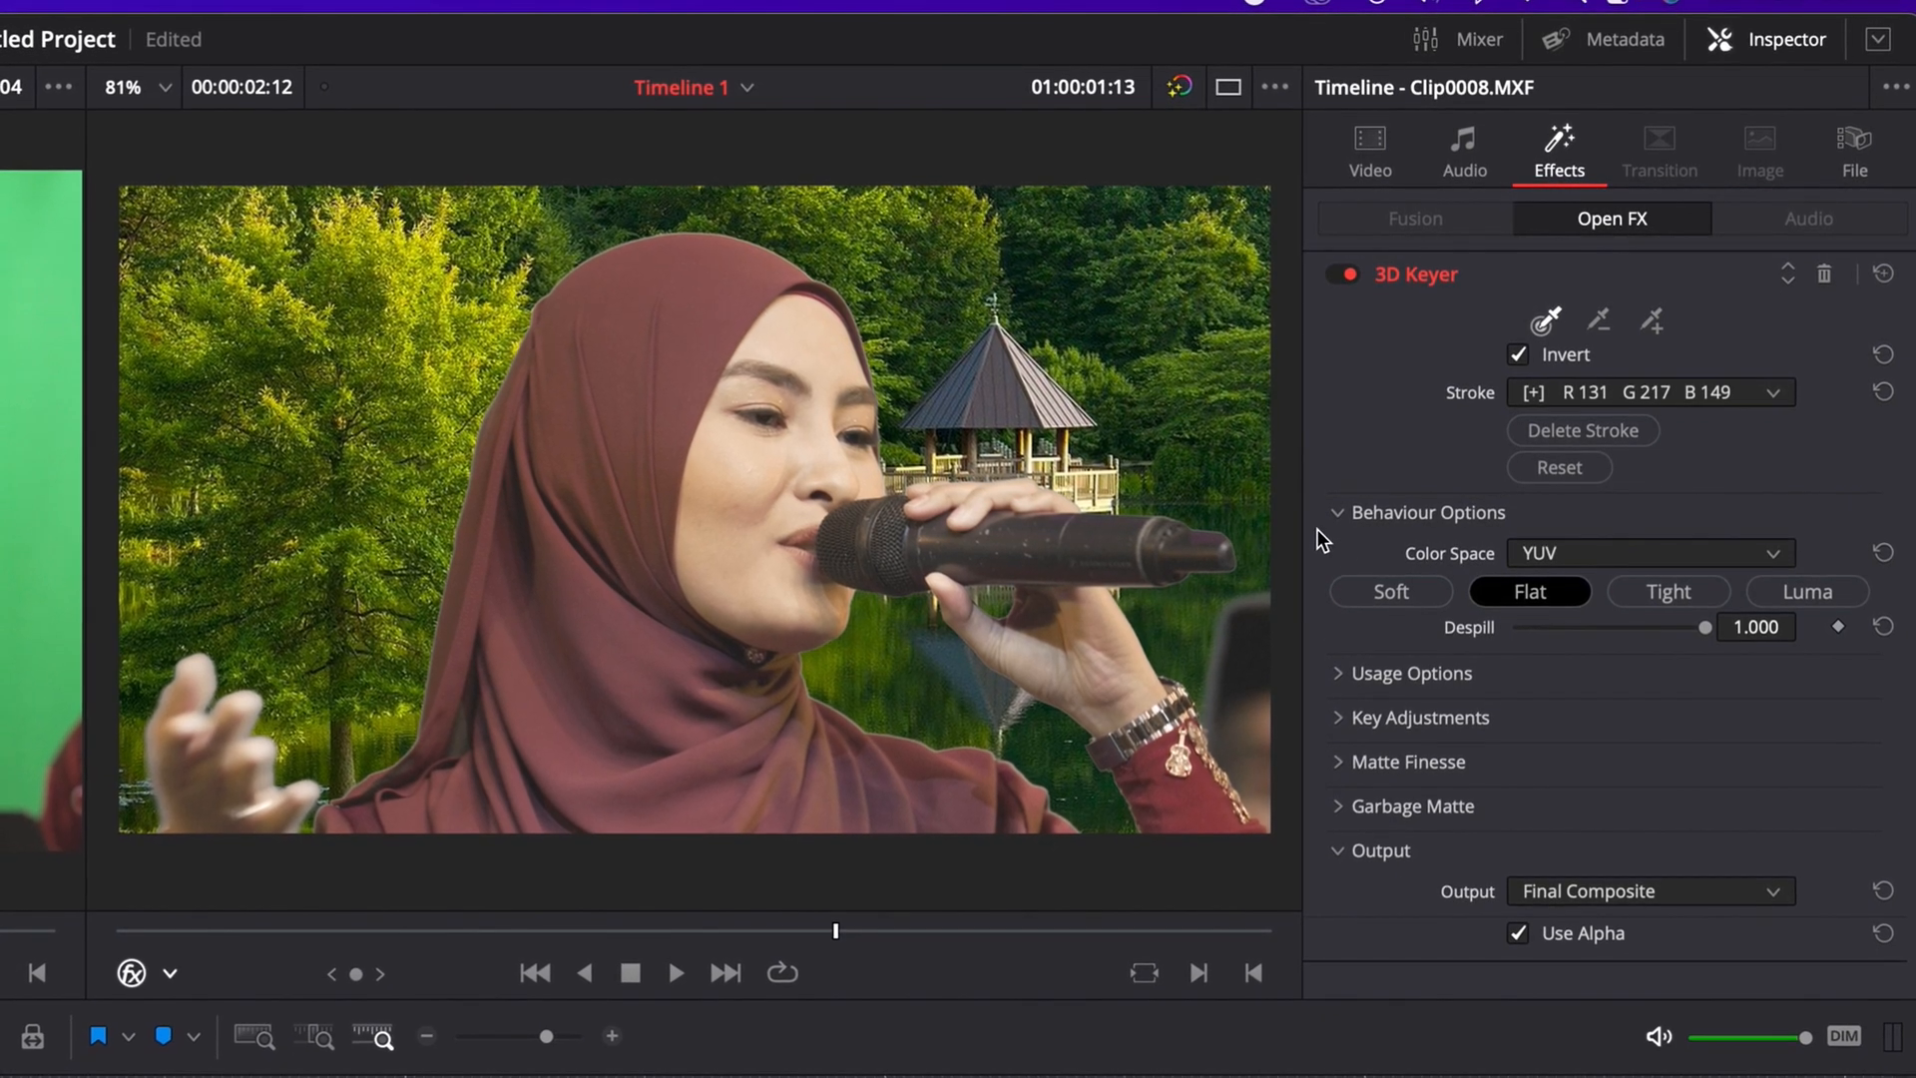
- Expand the 3D Keyer's Matte Finesse settings
{"action": "left_click", "coordinate": [1441, 764]}
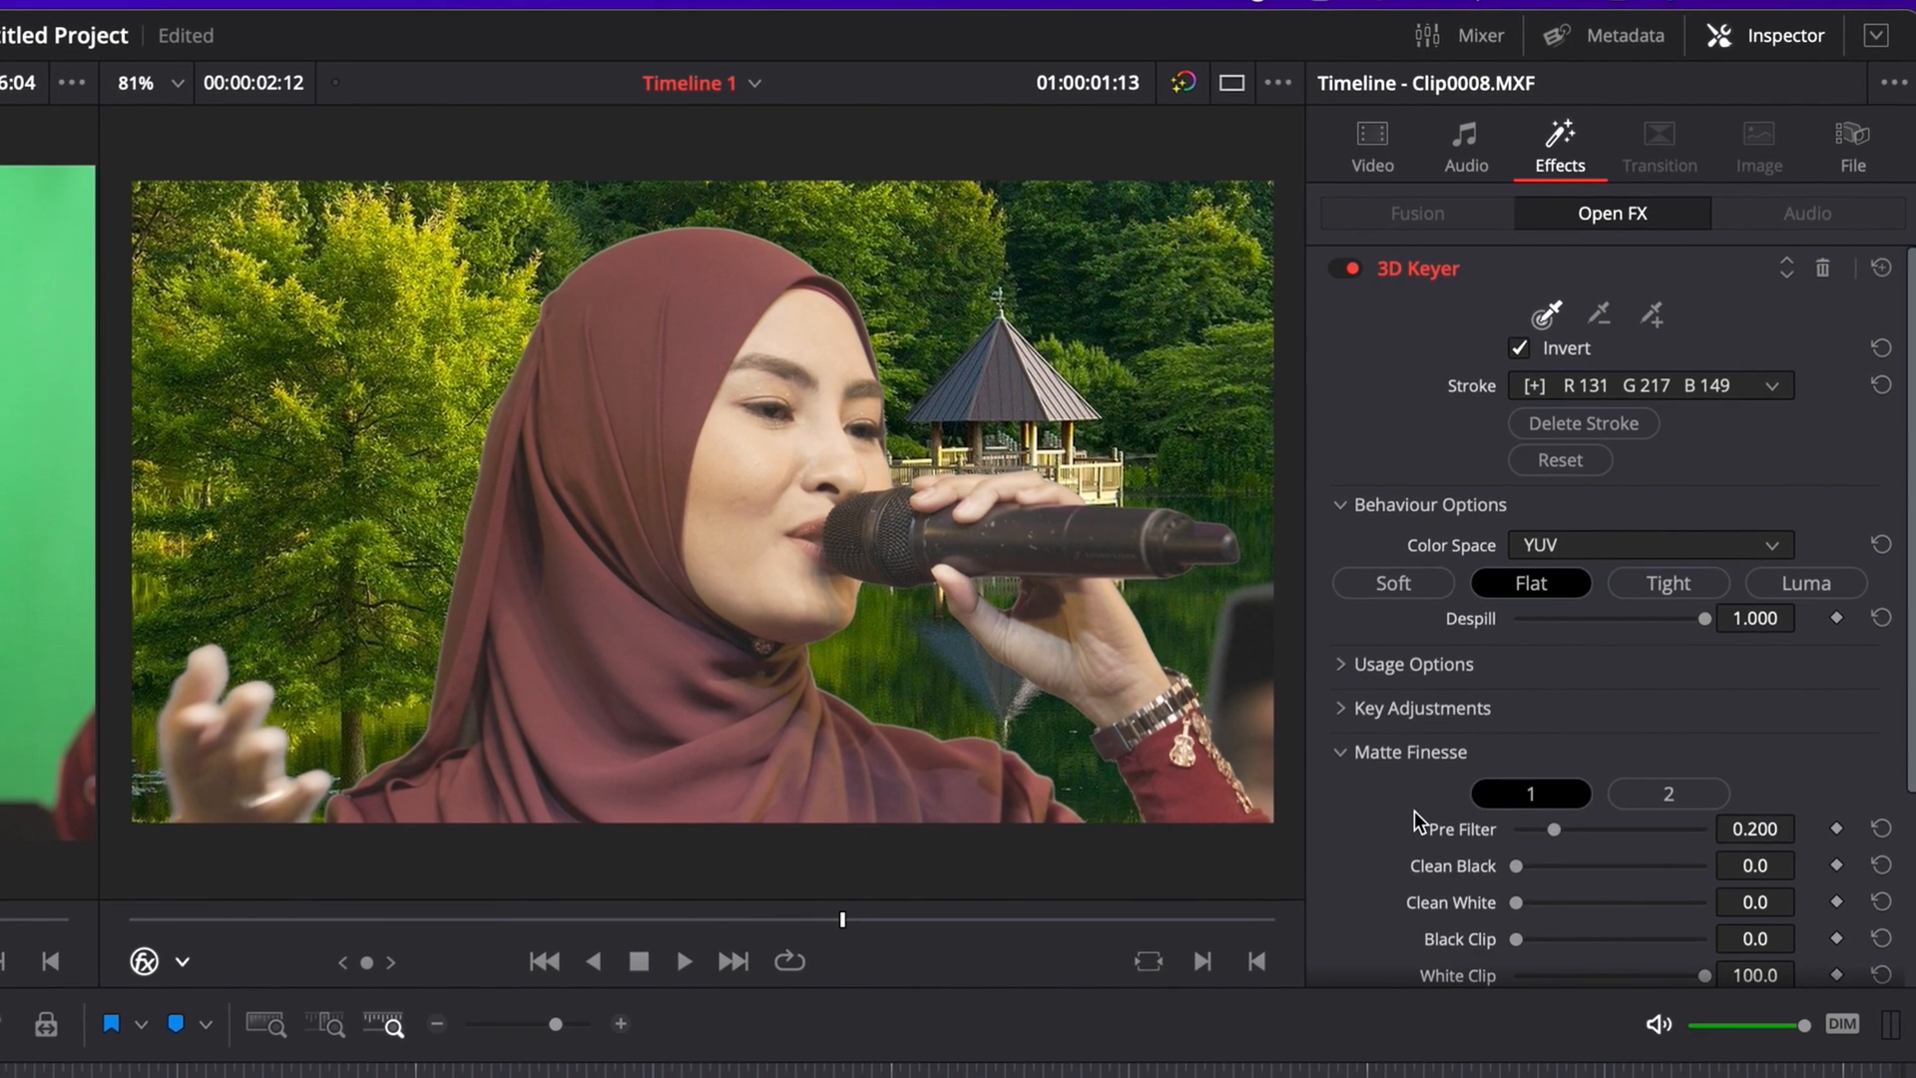
{"action": "scroll", "coordinate": [1415, 803], "scroll_direction": "down", "scroll_amount": 3}
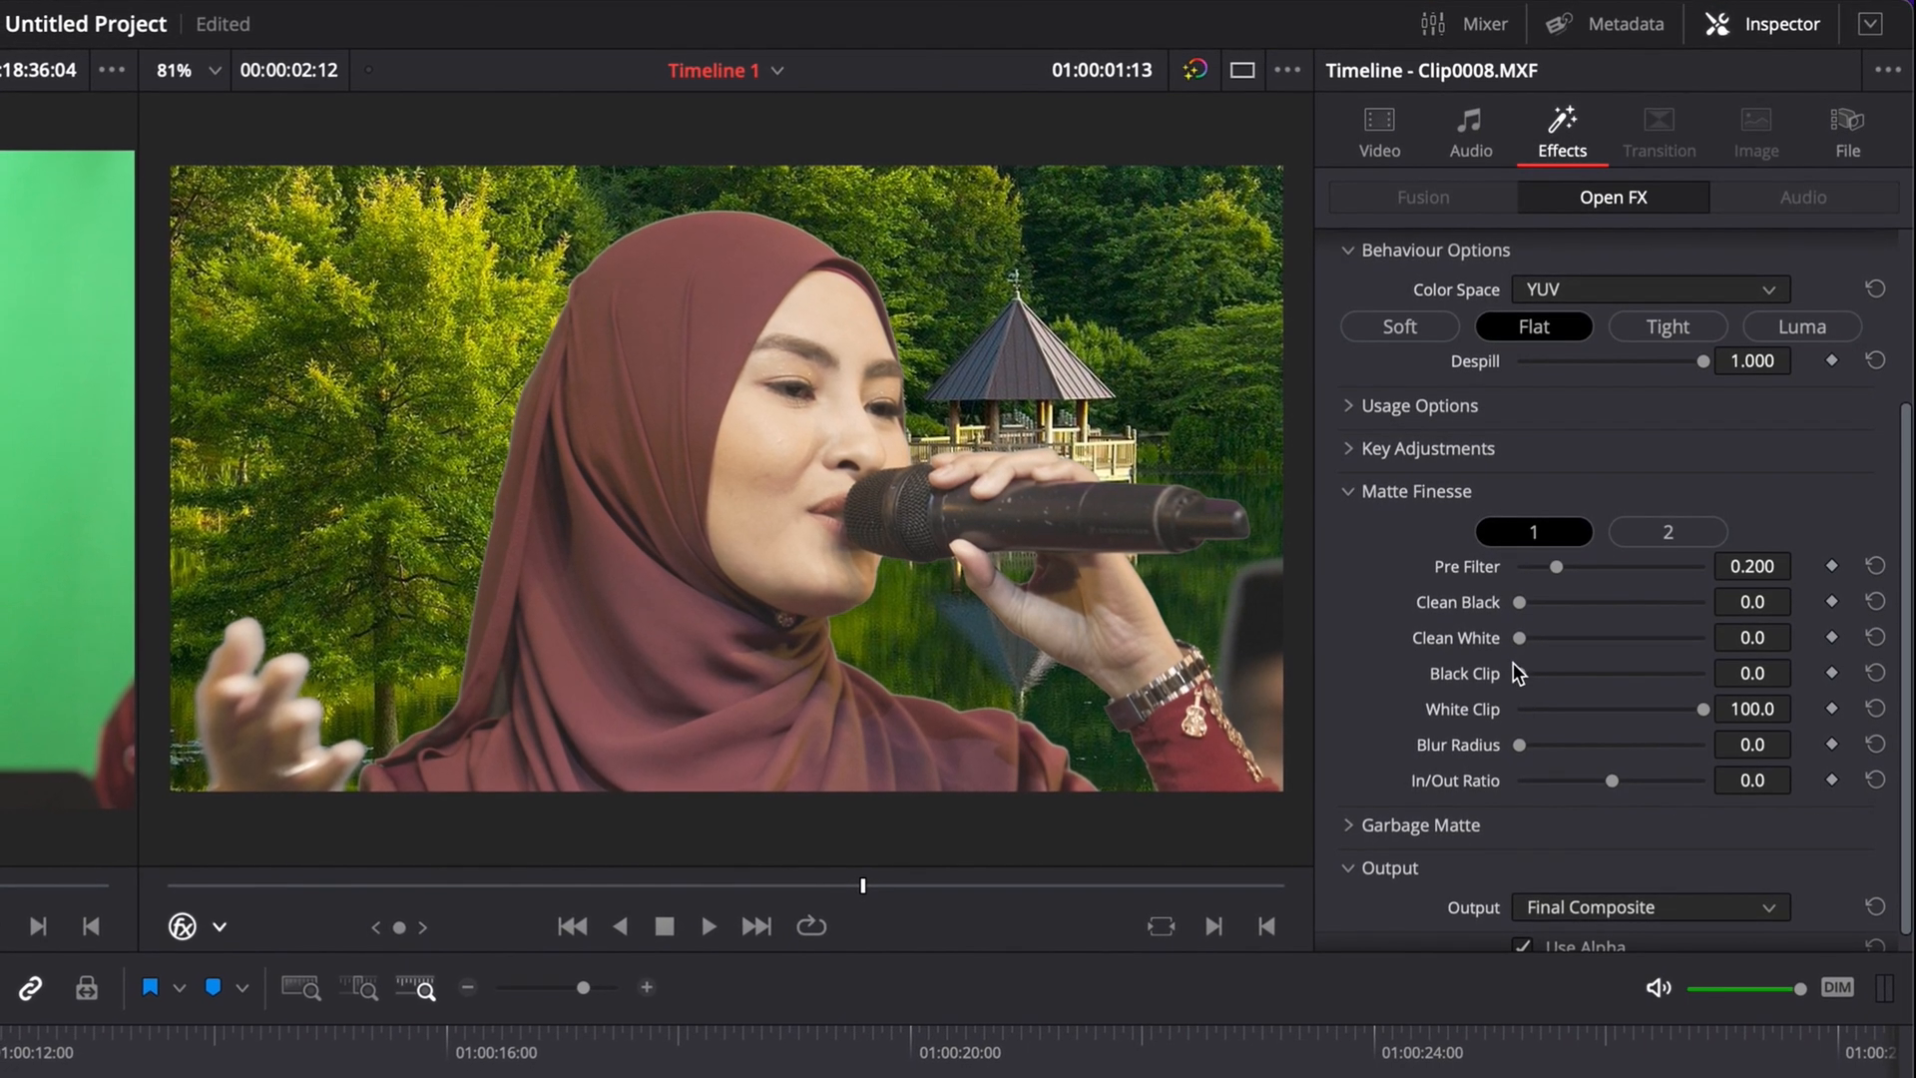
- Try a Clean Black of 100.0, check it with the Alpha Highlight B/W output, and return Clean Black to 0.0
{"action": "left_click_drag", "start_coordinate": [1520, 600], "coordinate": [1846, 650]}
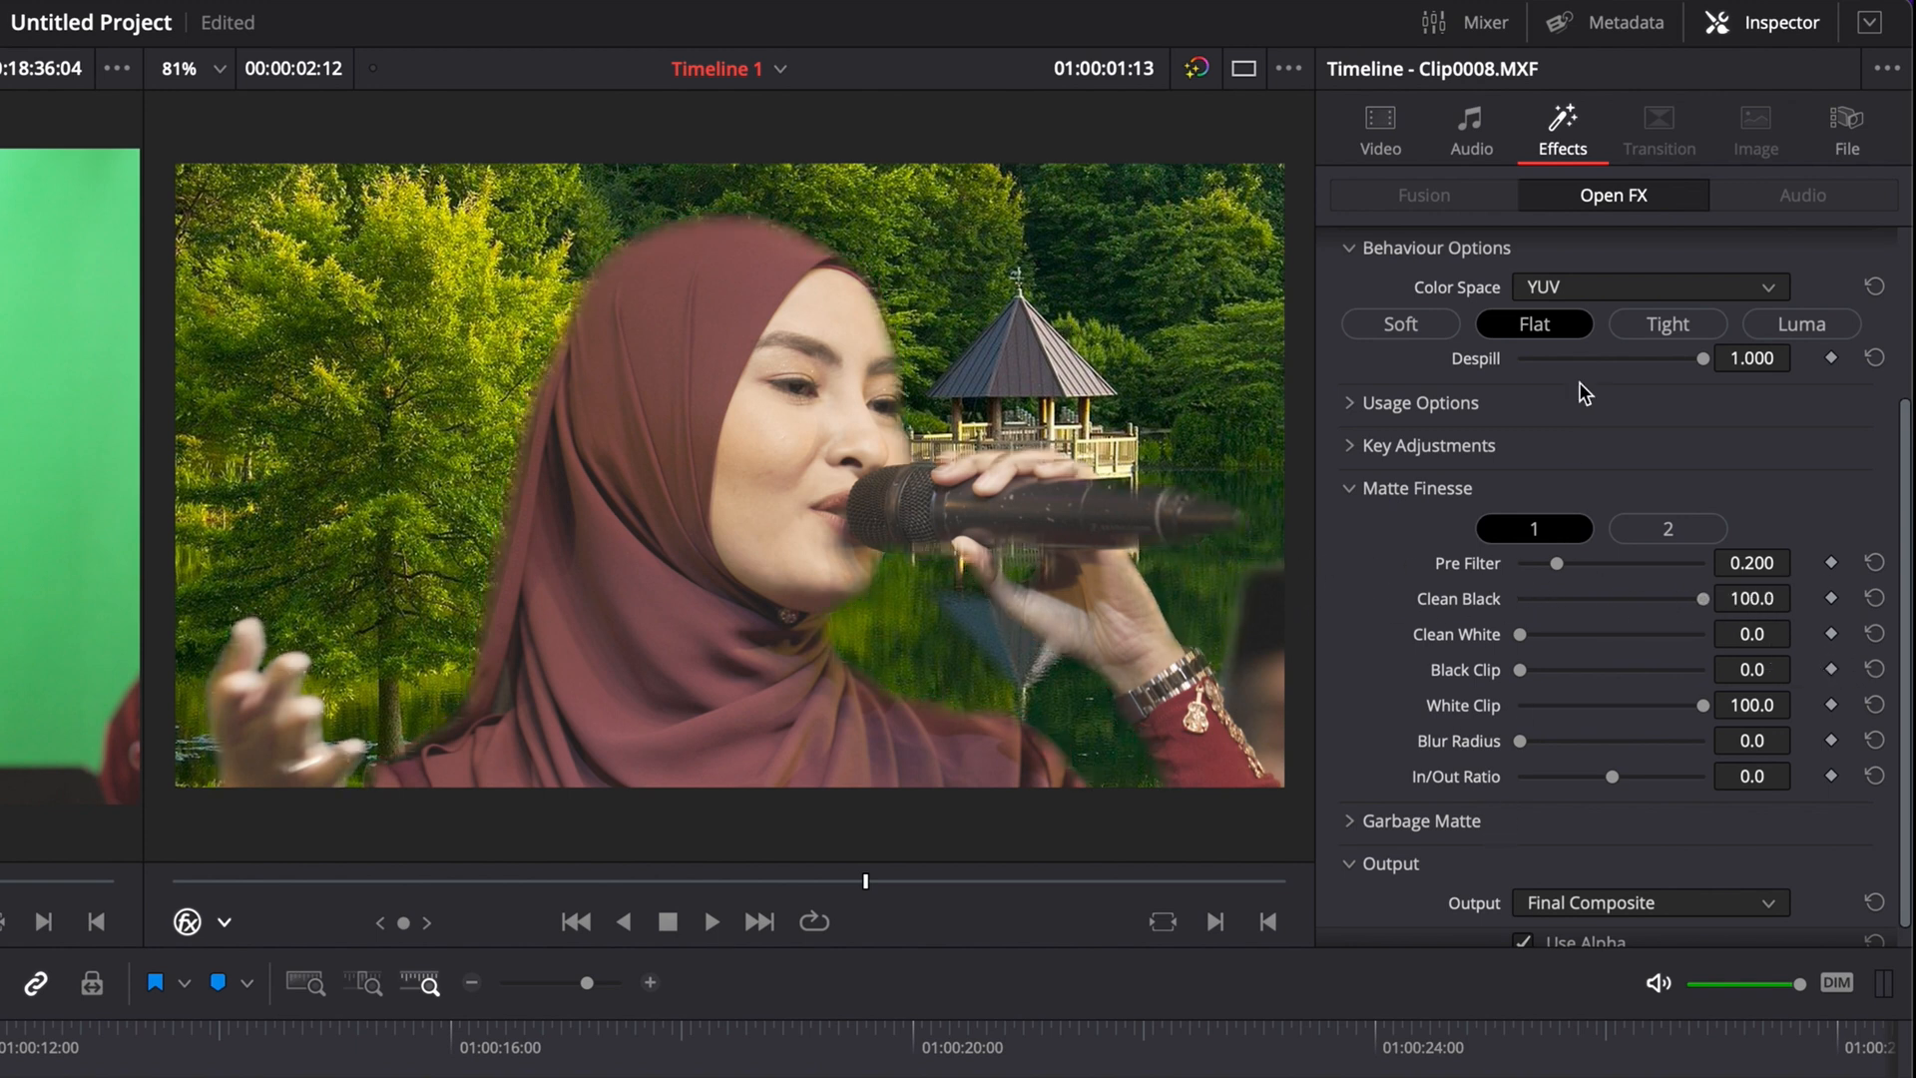
{"action": "left_click", "coordinate": [1589, 902]}
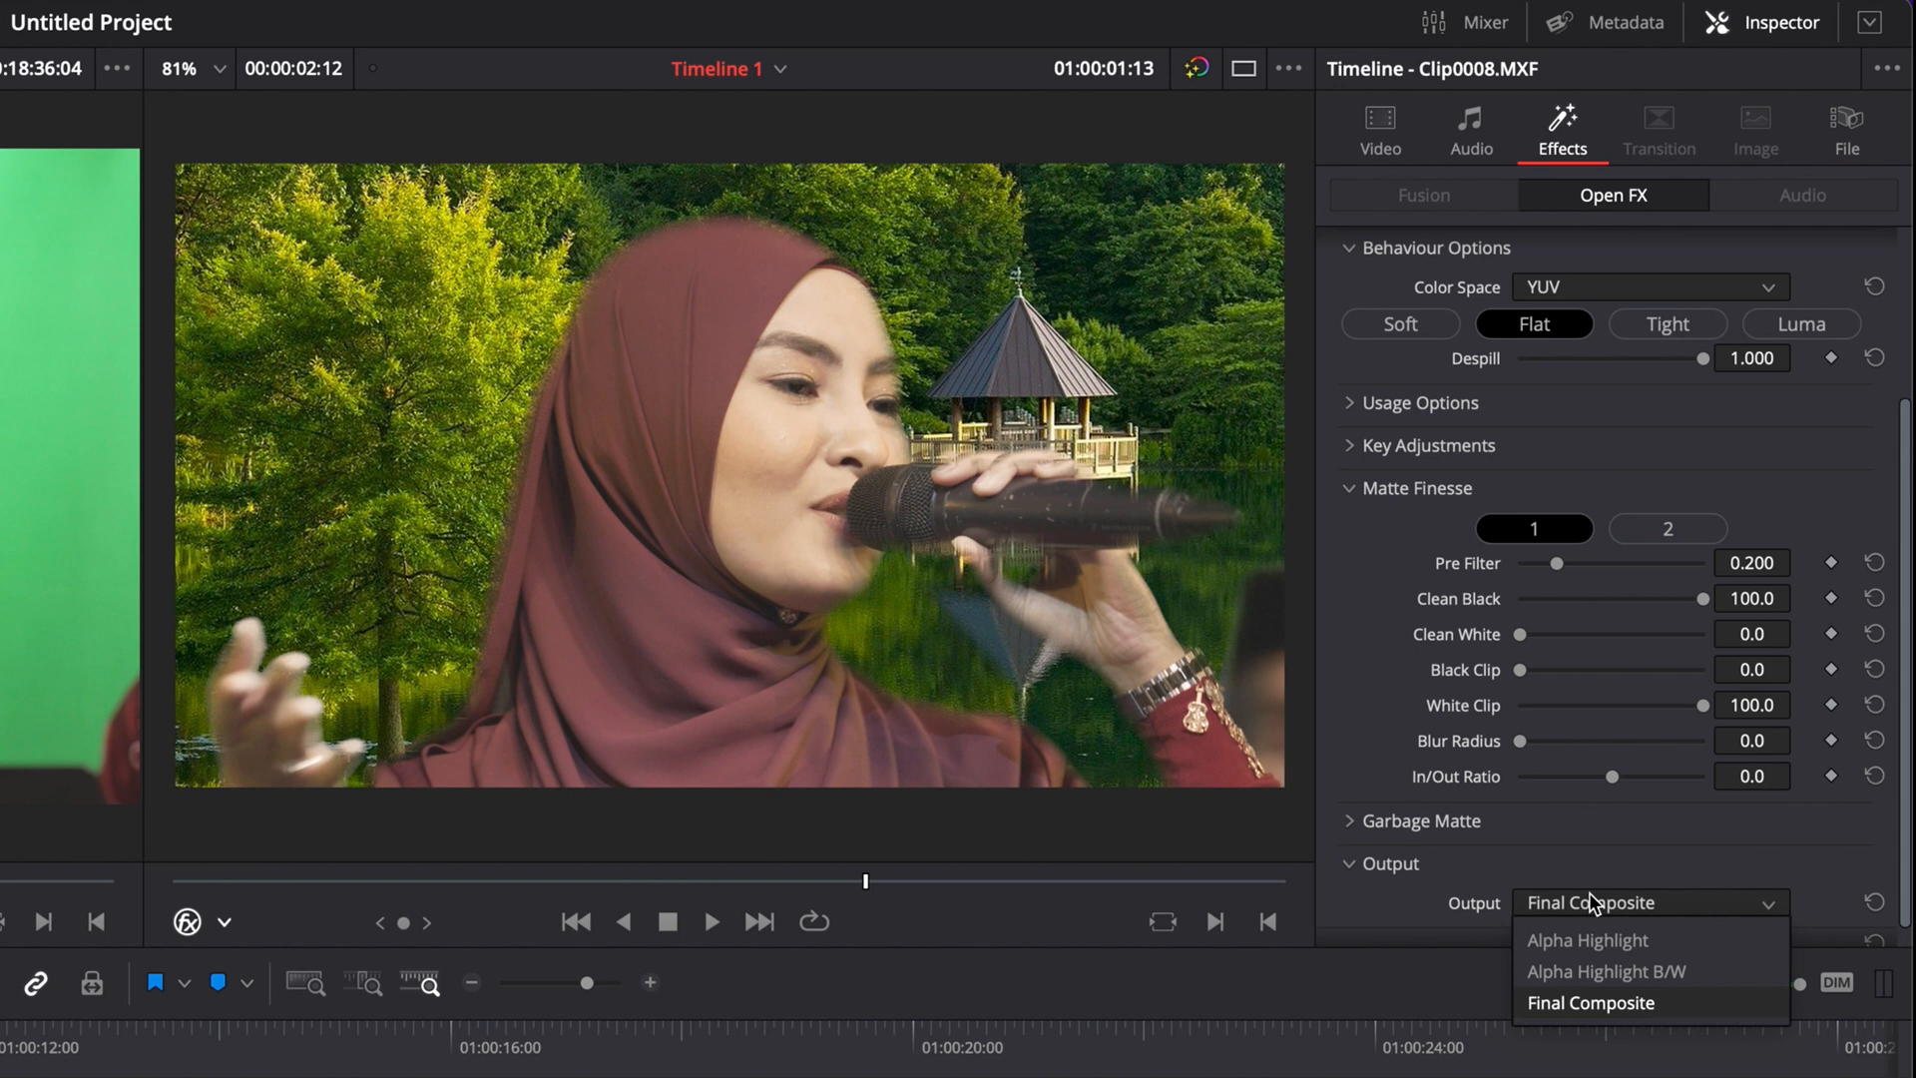
{"action": "left_click", "coordinate": [1587, 972]}
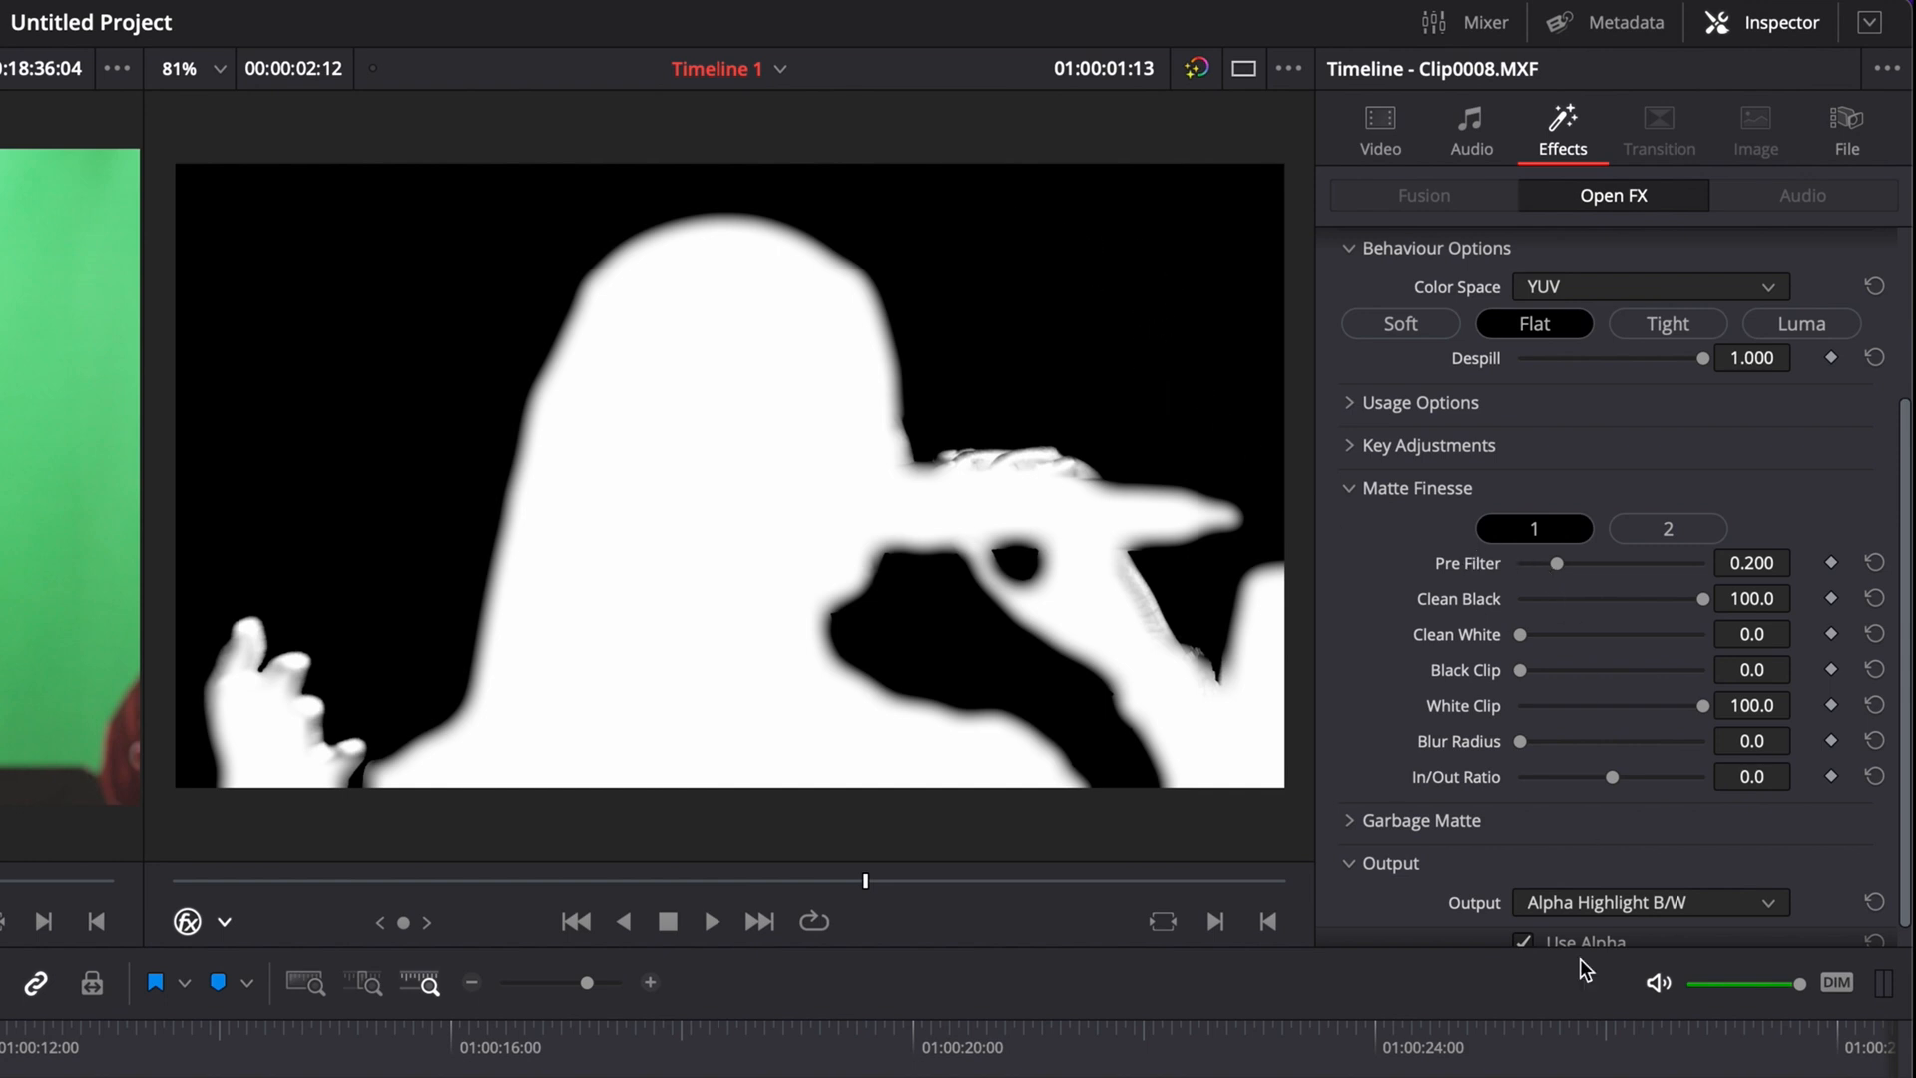
{"action": "left_click", "coordinate": [1603, 909]}
{"action": "left_click", "coordinate": [1594, 1003]}
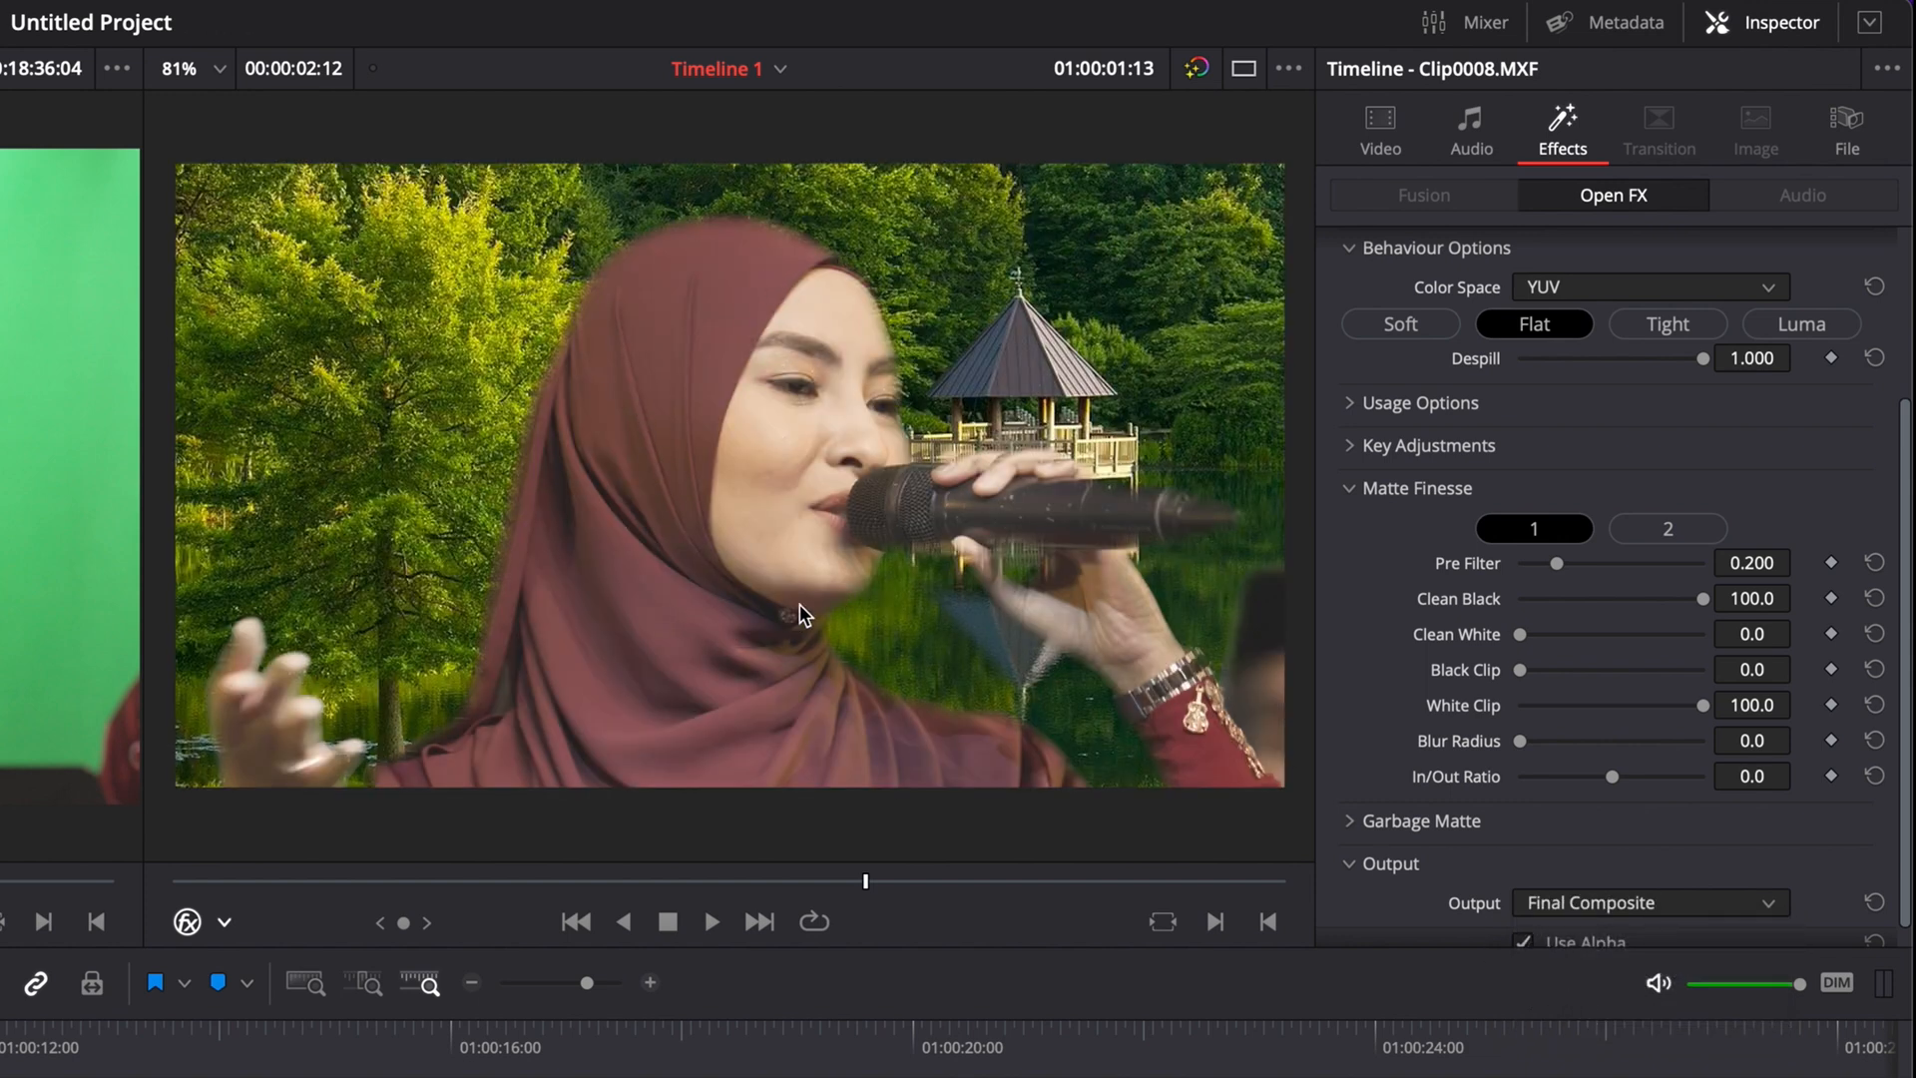
{"action": "left_click_drag", "start_coordinate": [1705, 702], "coordinate": [1746, 709]}
{"action": "left_click_drag", "start_coordinate": [1697, 597], "coordinate": [1398, 598]}
- Switch the keyer output to Alpha Highlight B/W and inspect the matte for holes around 01:00:00:10
{"action": "left_click", "coordinate": [1537, 903]}
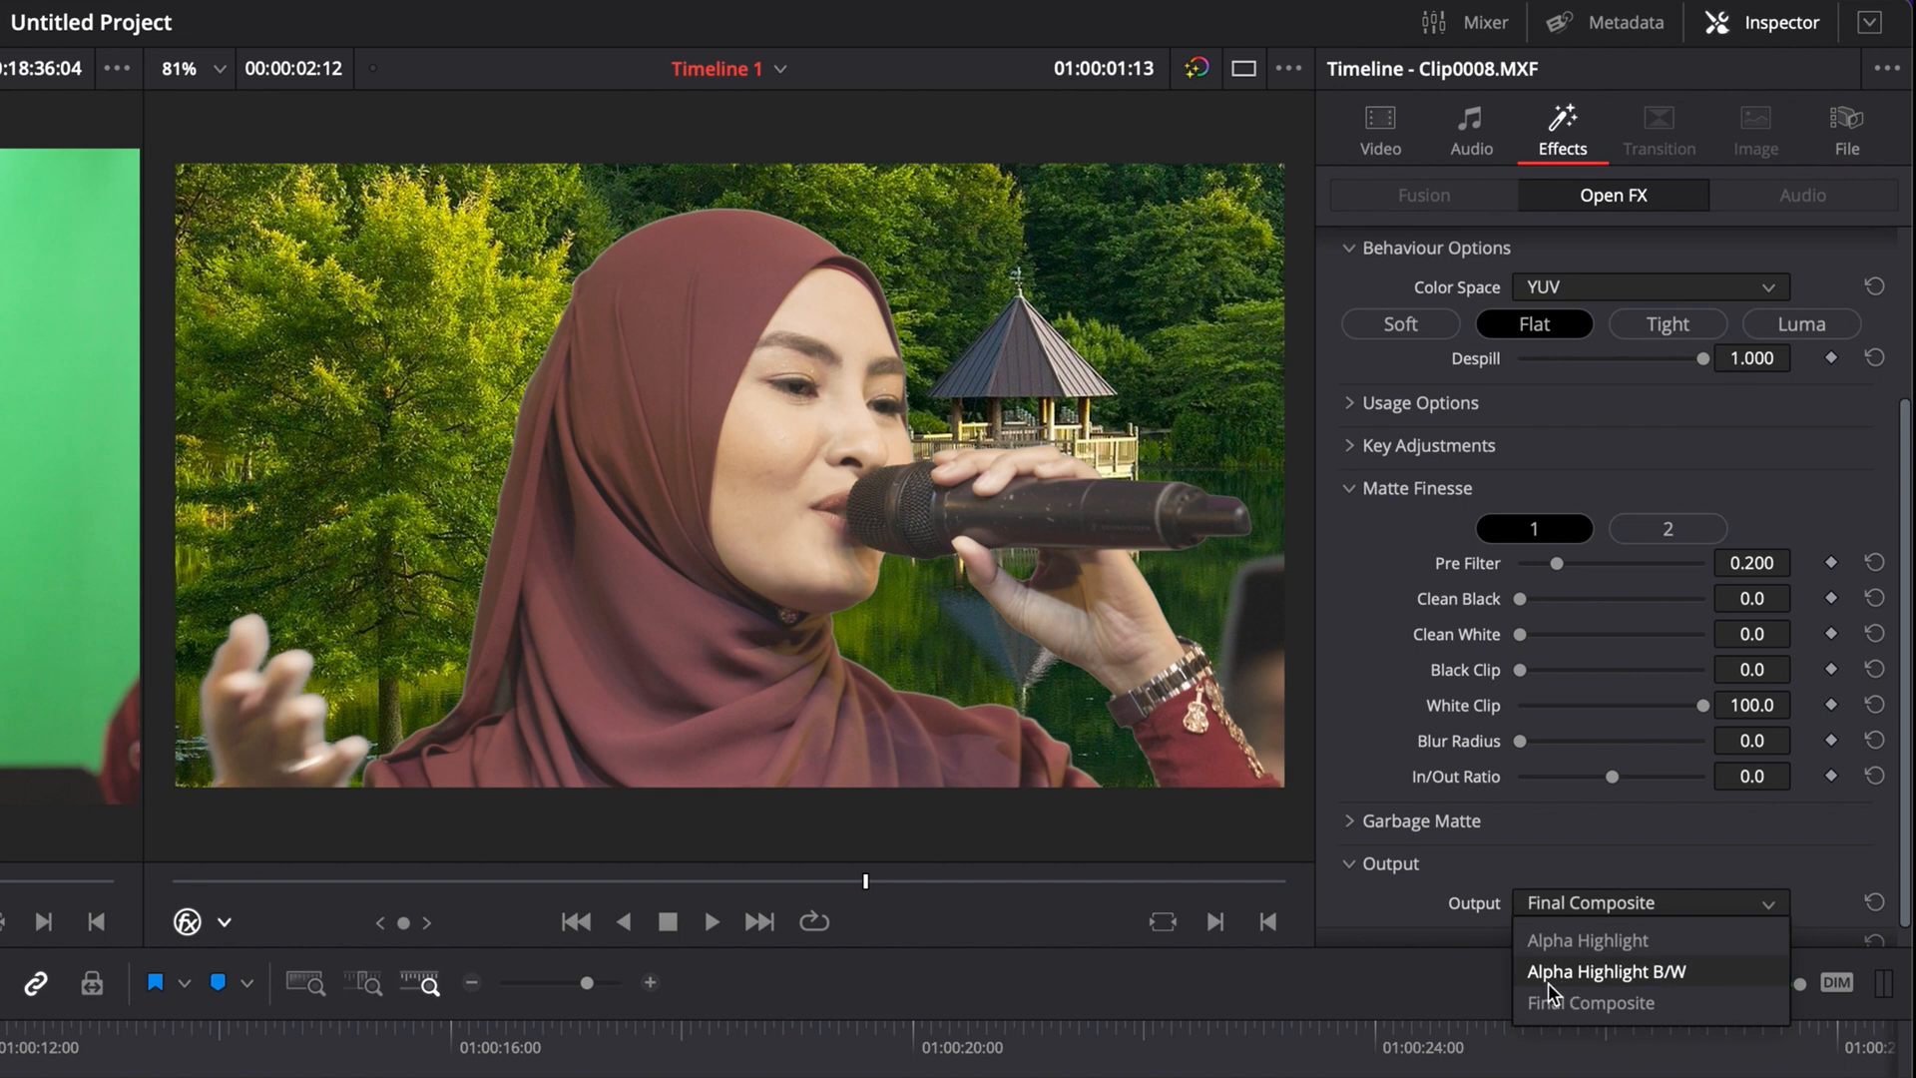
{"action": "left_click", "coordinate": [1649, 978]}
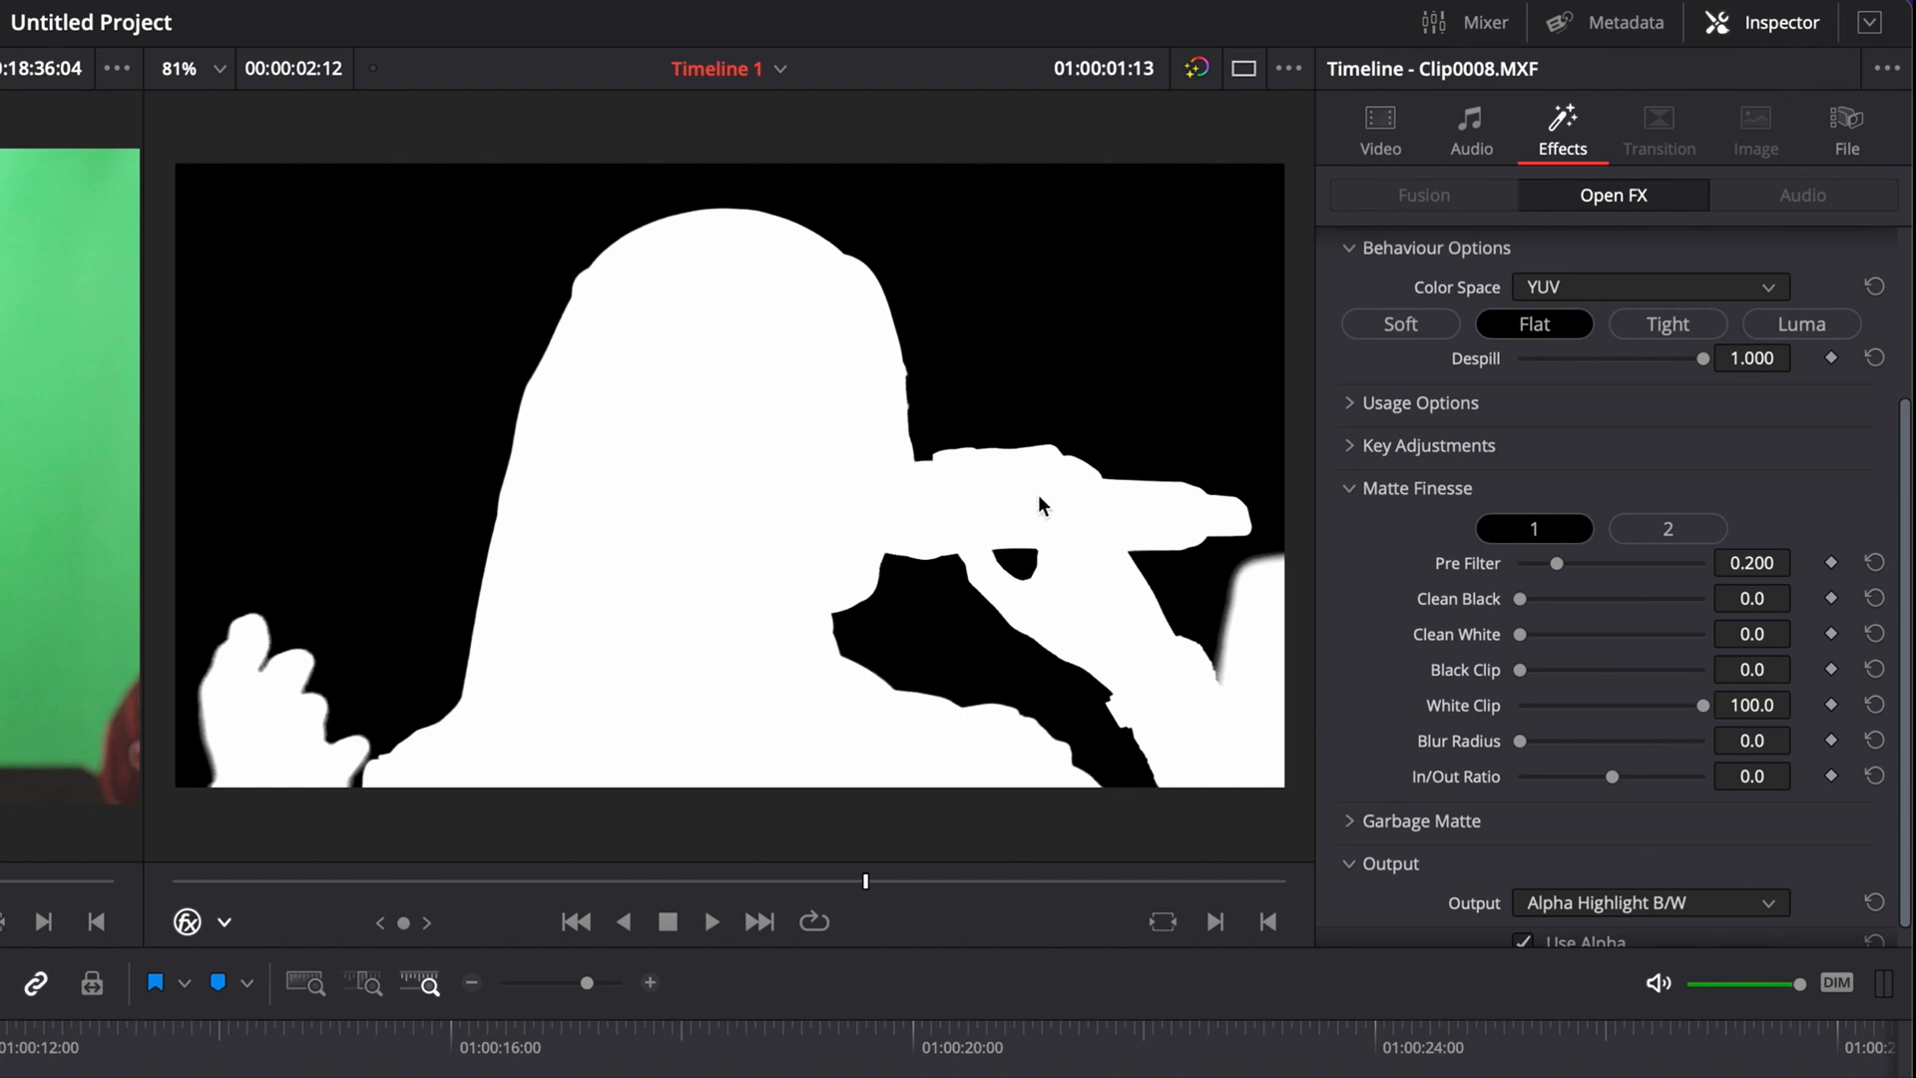
{"action": "left_click", "coordinate": [306, 881]}
{"action": "left_click", "coordinate": [434, 882]}
{"action": "left_click_drag", "start_coordinate": [434, 881], "coordinate": [355, 881]}
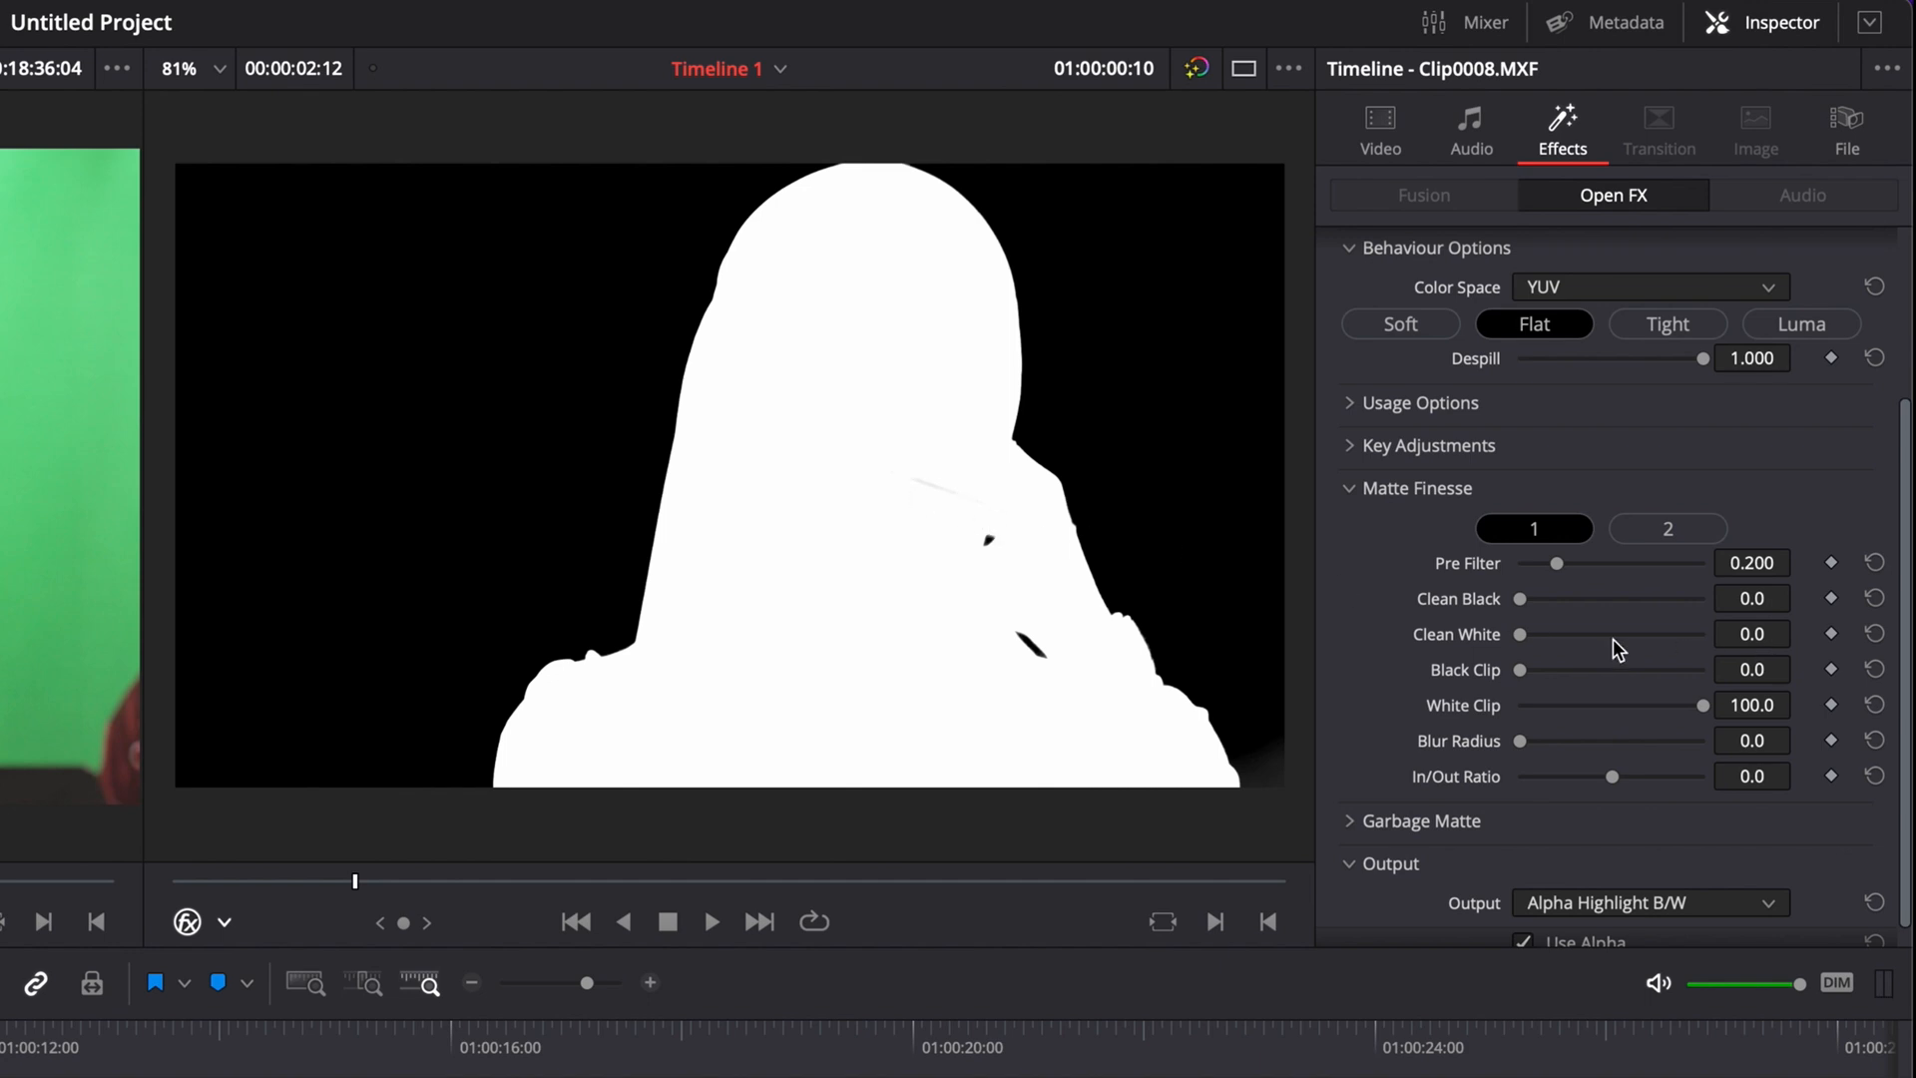
- Set Clean White to 3.1 to fill the matte's holes and play the whole clip to check it
{"action": "left_click_drag", "start_coordinate": [1521, 636], "coordinate": [1528, 644]}
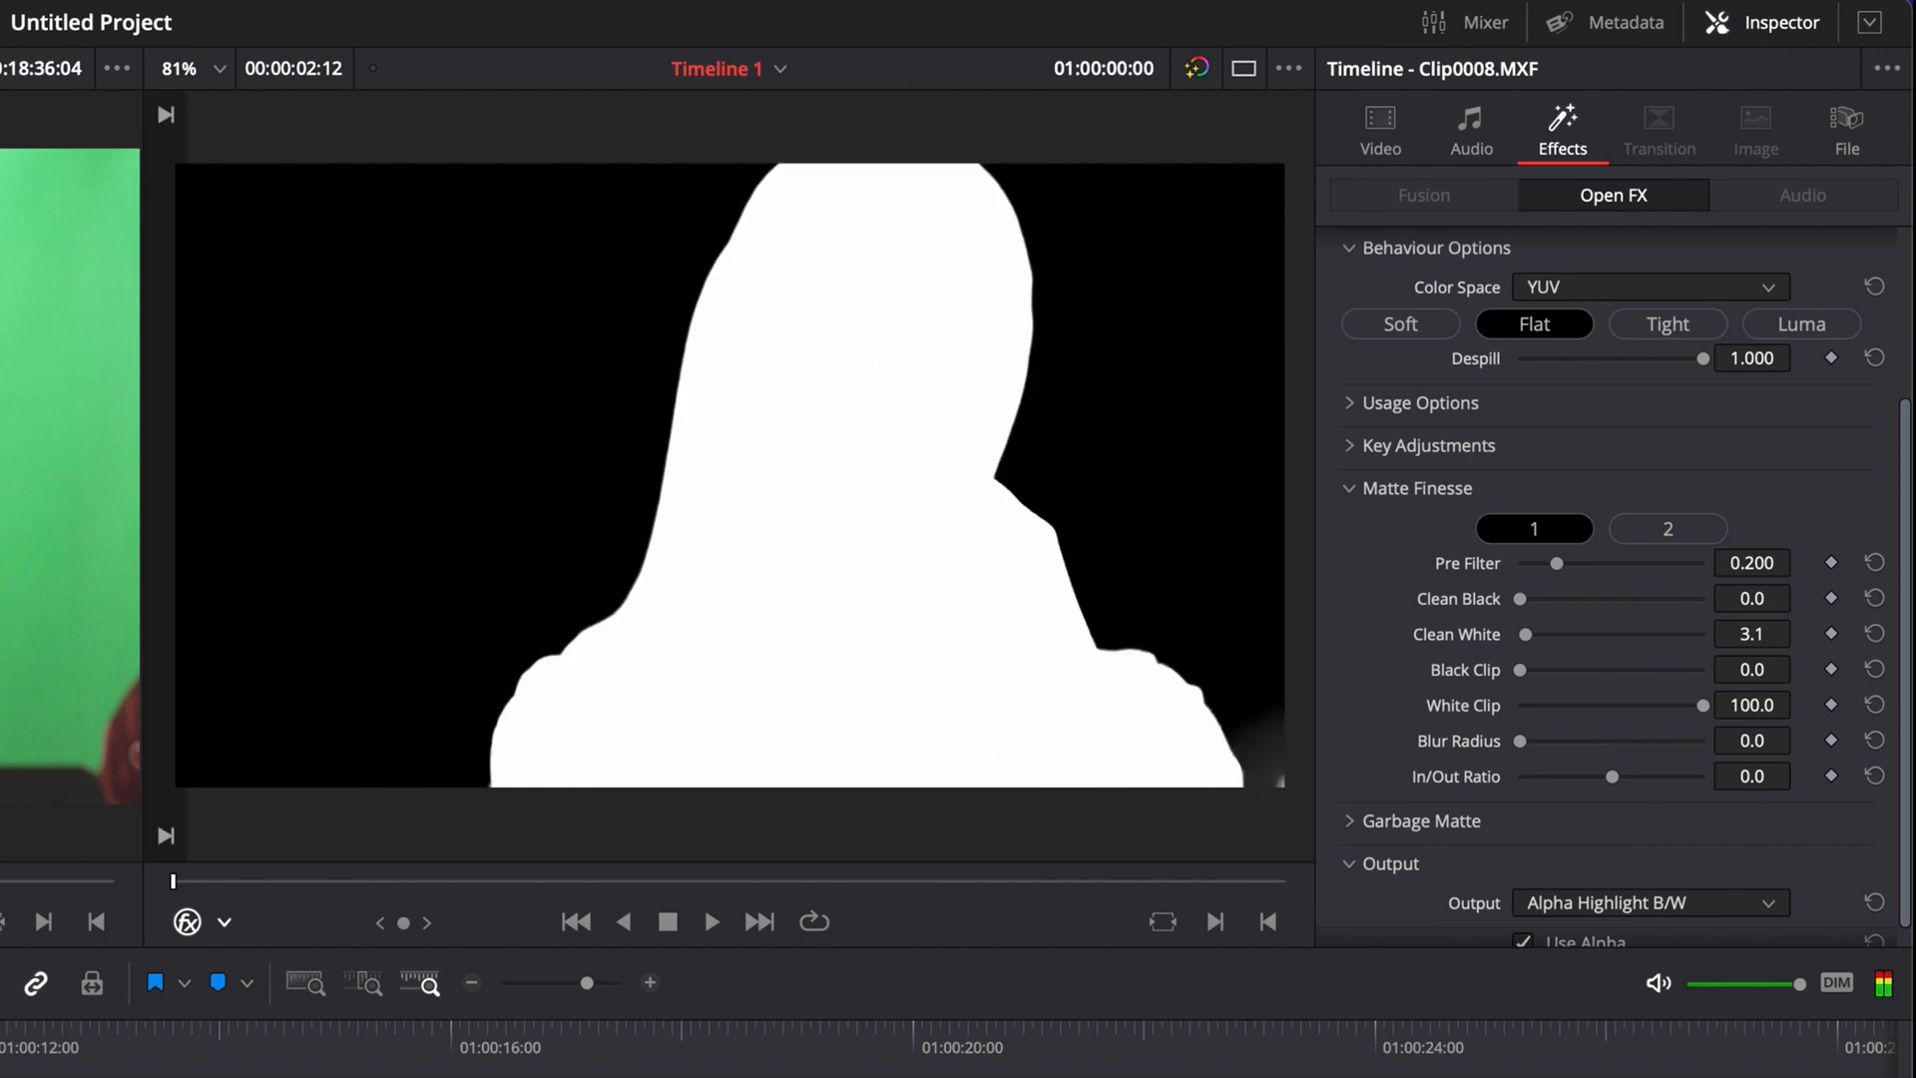
{"action": "key", "text": "space"}
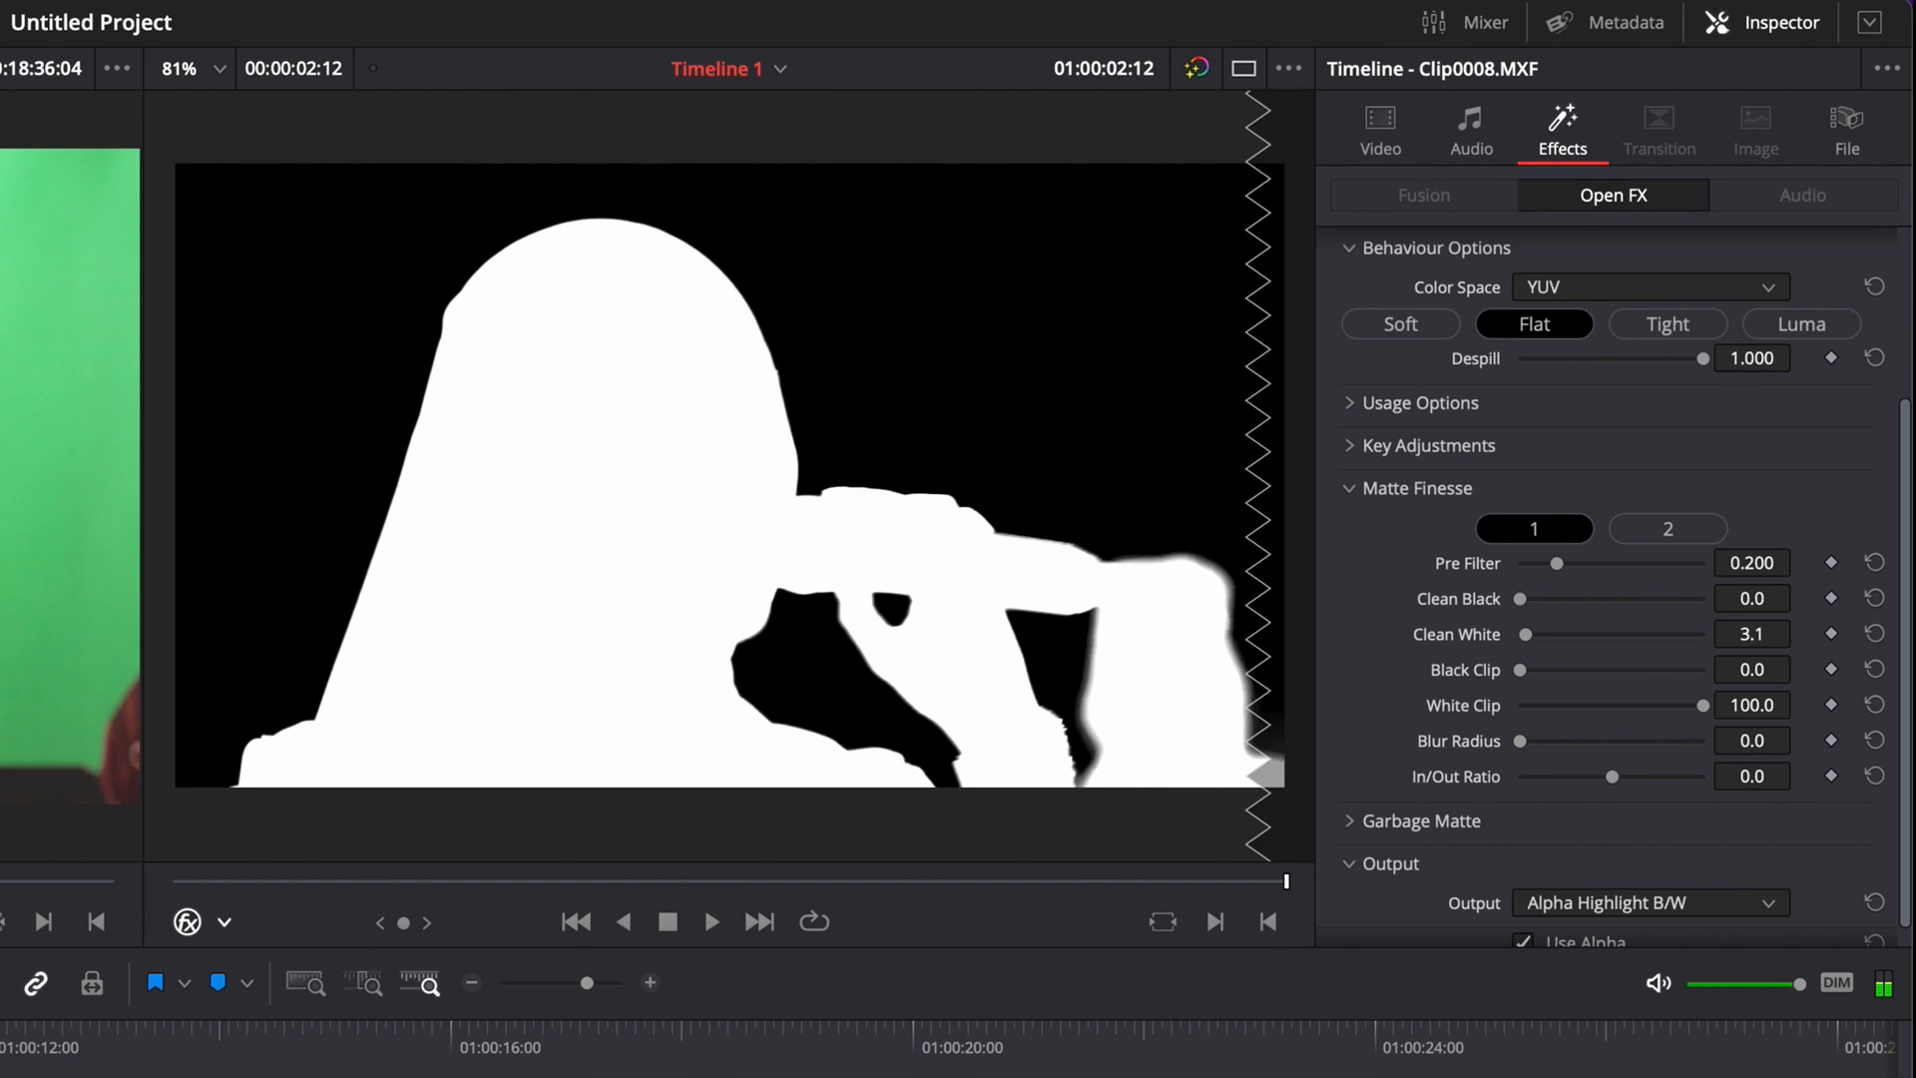
{"action": "key", "text": "Home"}
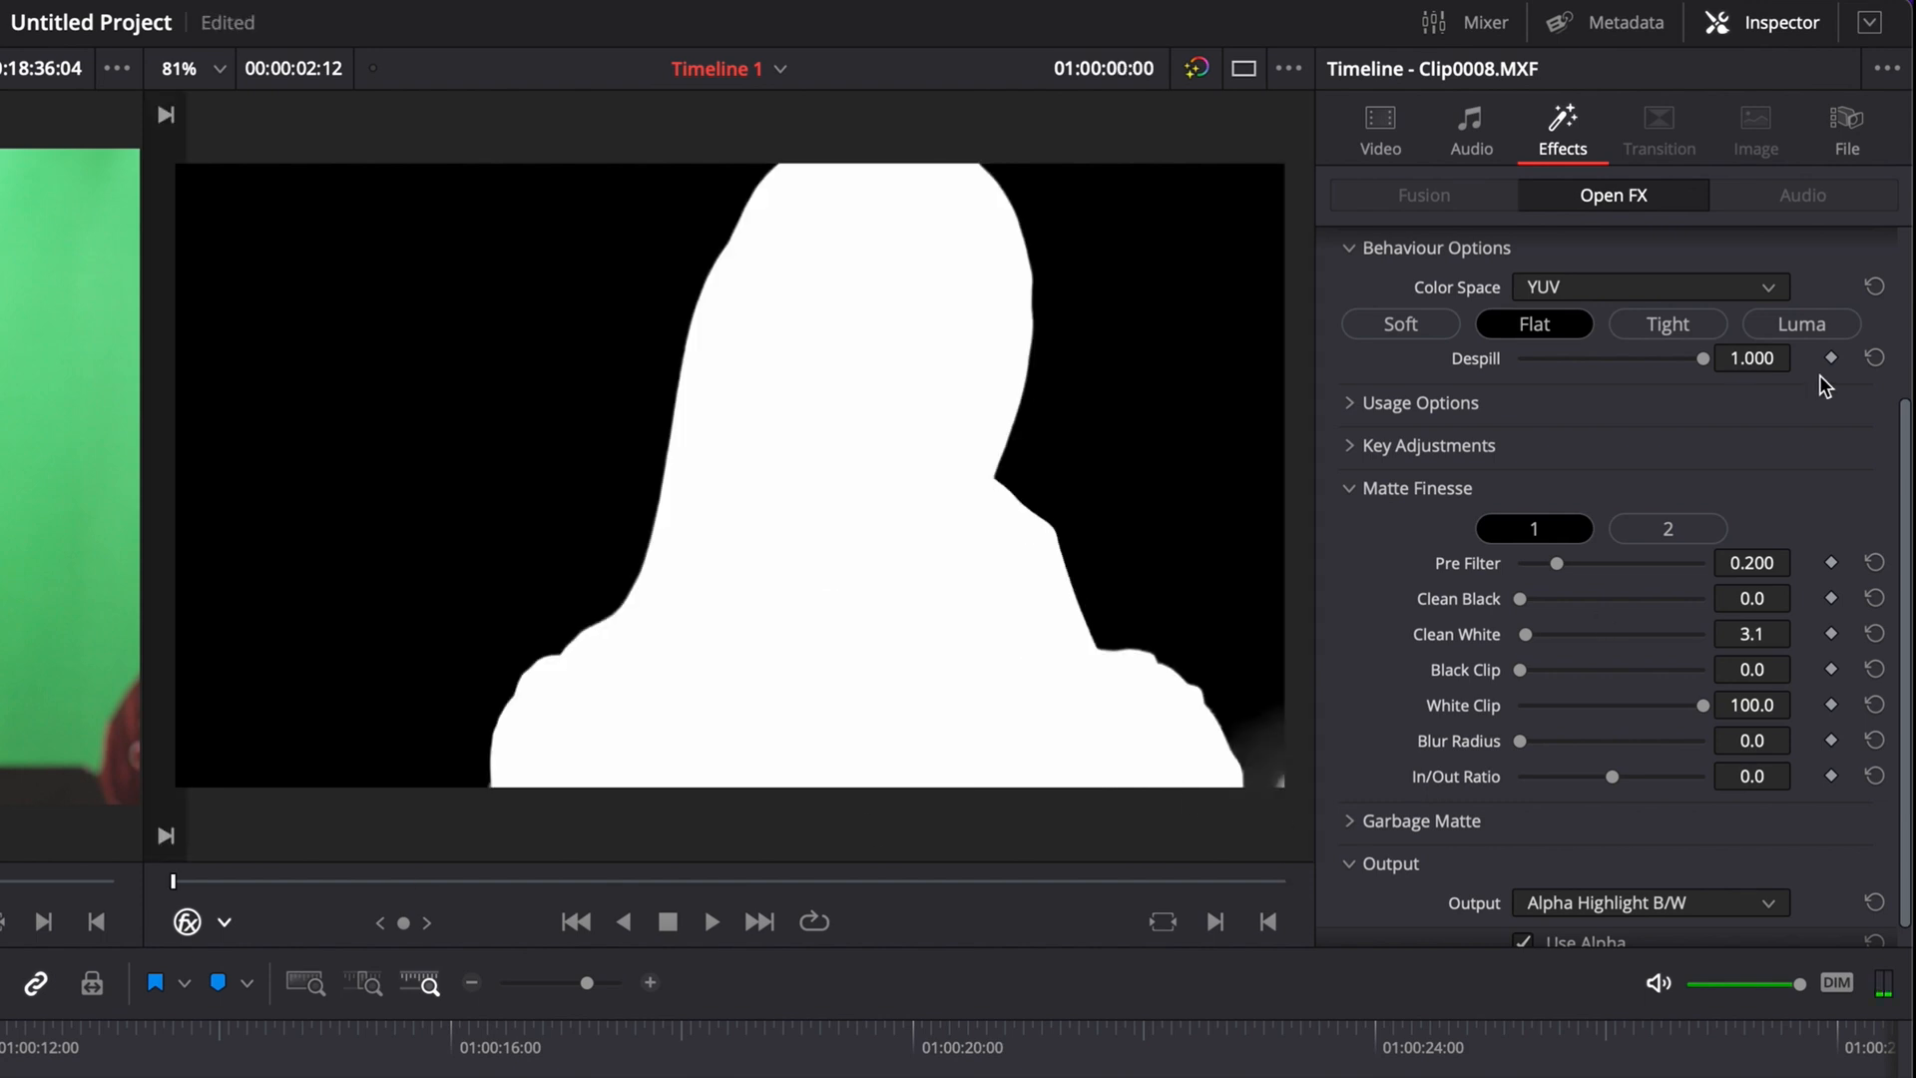
- Set the 3D Keyer output back to Final Composite
{"action": "left_click", "coordinate": [1587, 902]}
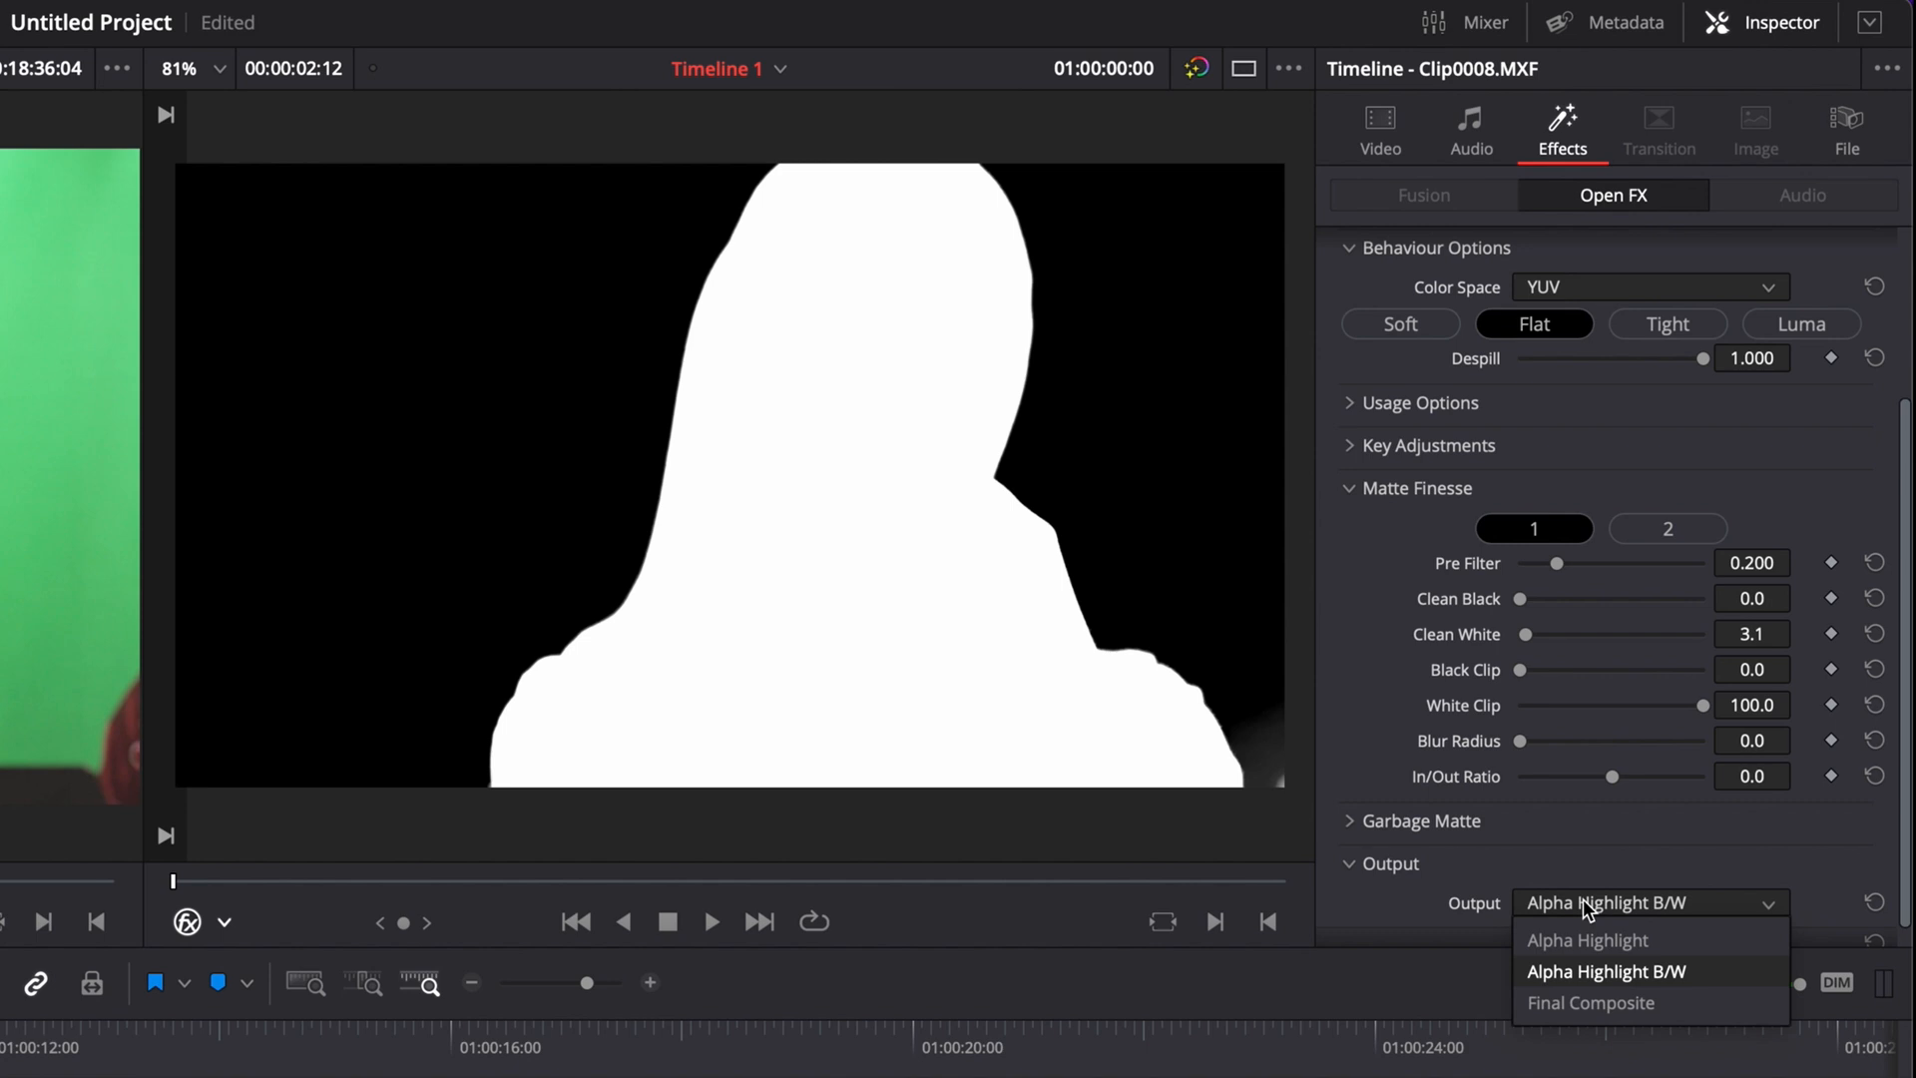
{"action": "left_click", "coordinate": [1589, 1004]}
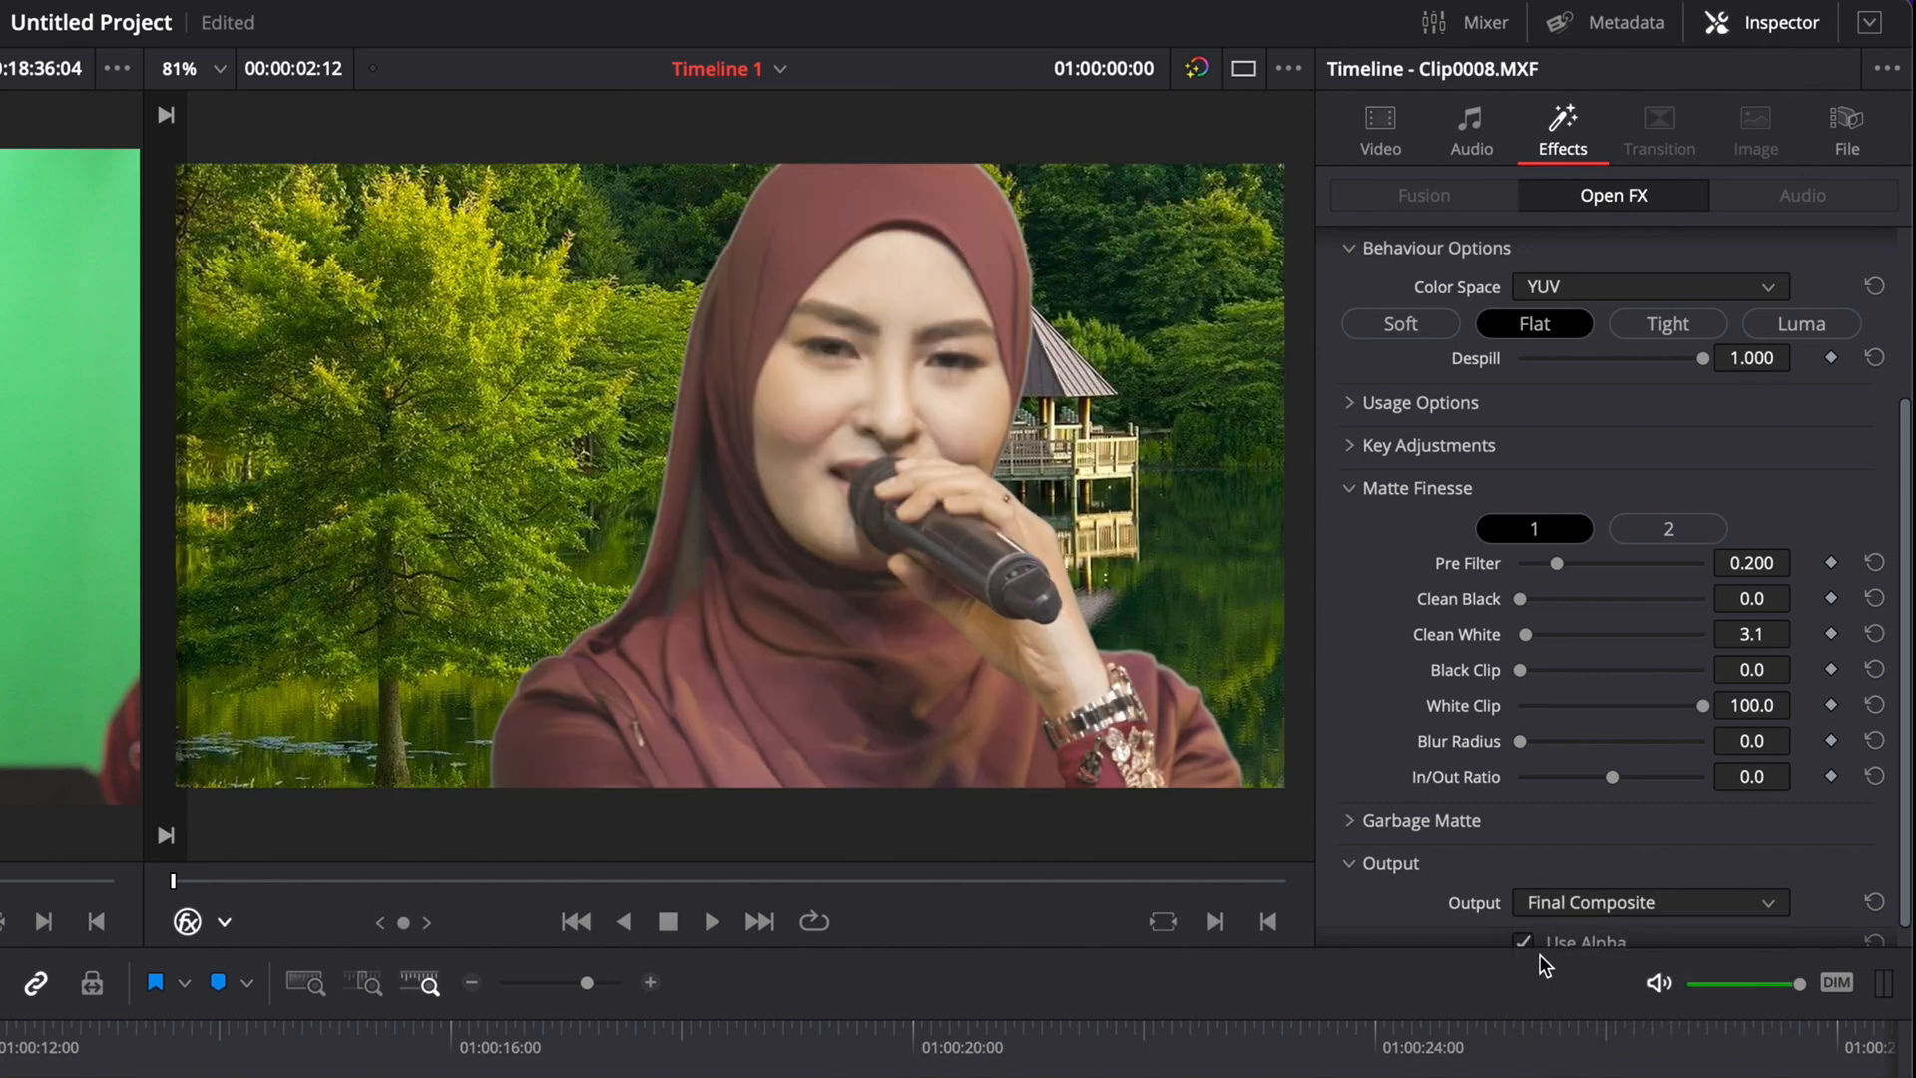
{"action": "left_click", "coordinate": [1635, 906]}
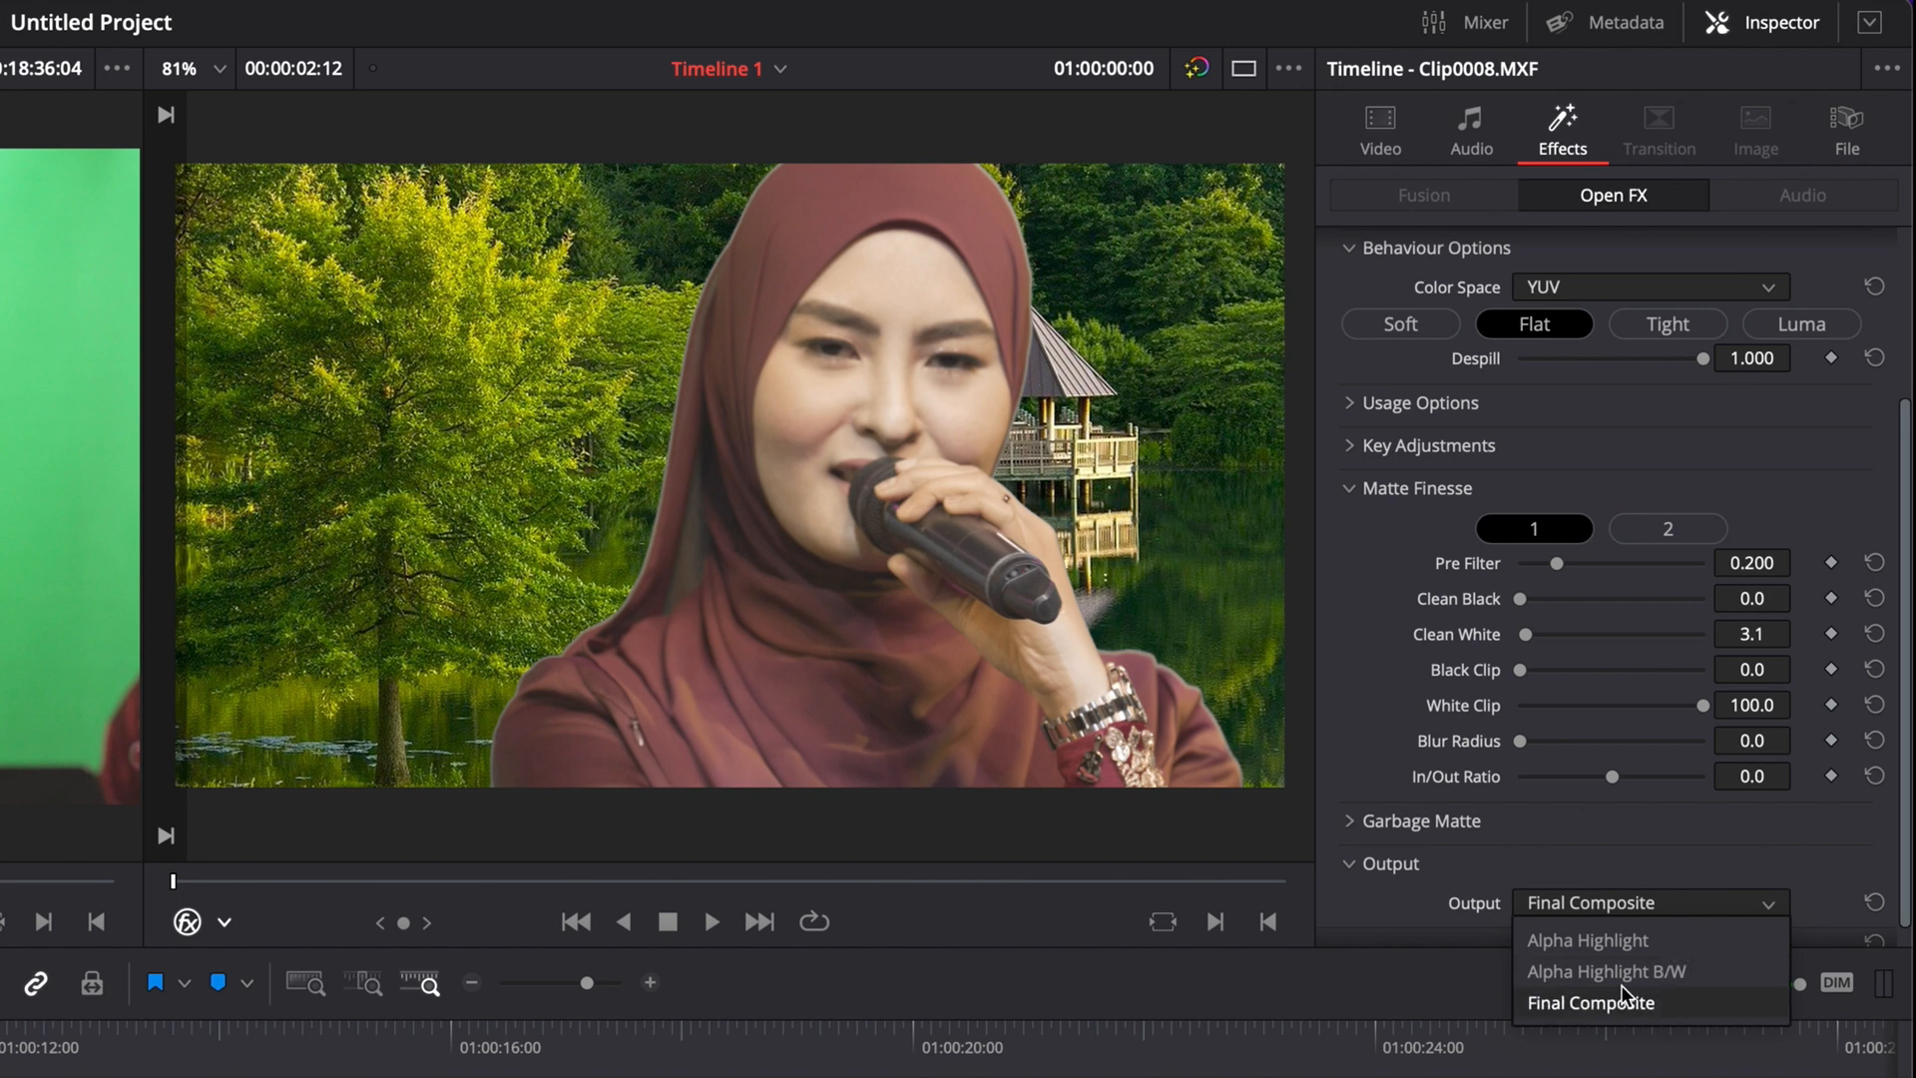
{"action": "left_click", "coordinate": [1685, 878]}
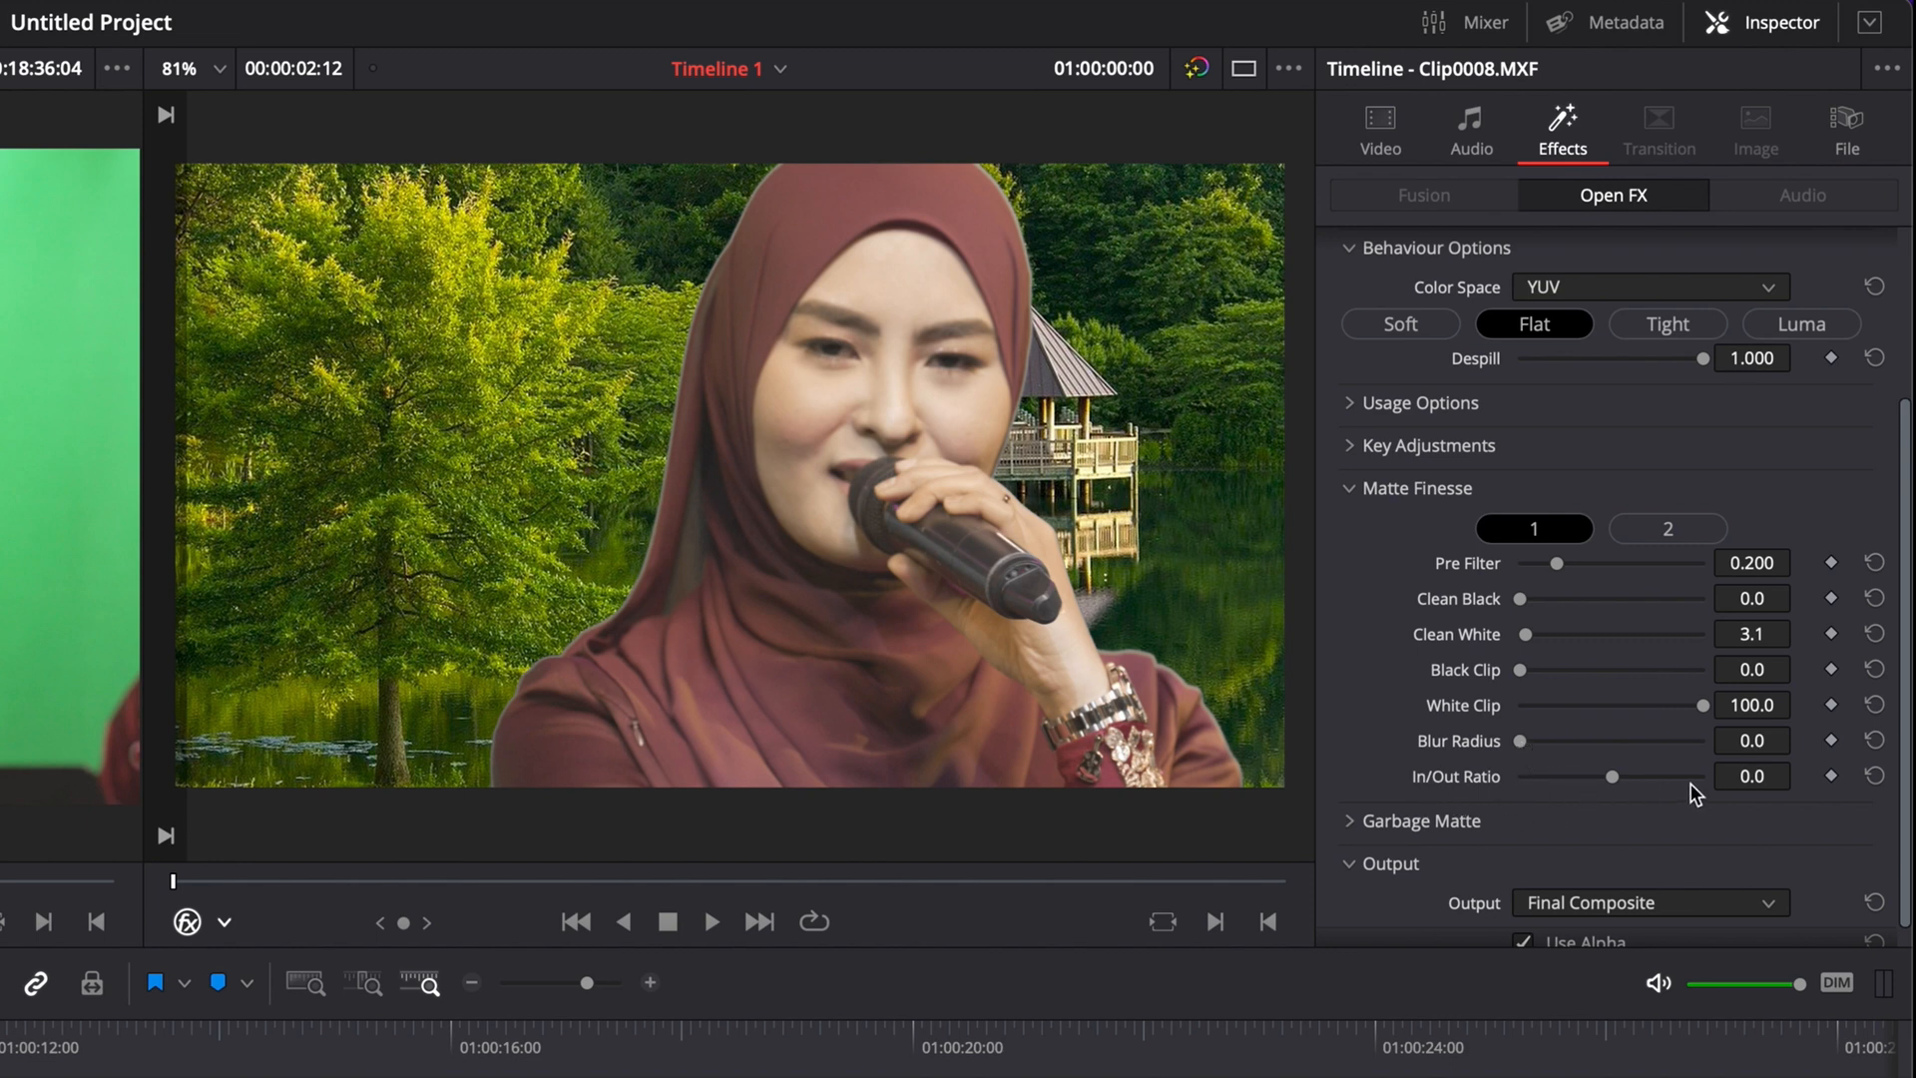
- Try an In/Out Ratio of -13.0 and play the clip to check the singer's edges
{"action": "left_click_drag", "start_coordinate": [1757, 777], "coordinate": [1601, 777]}
{"action": "key", "text": "space"}
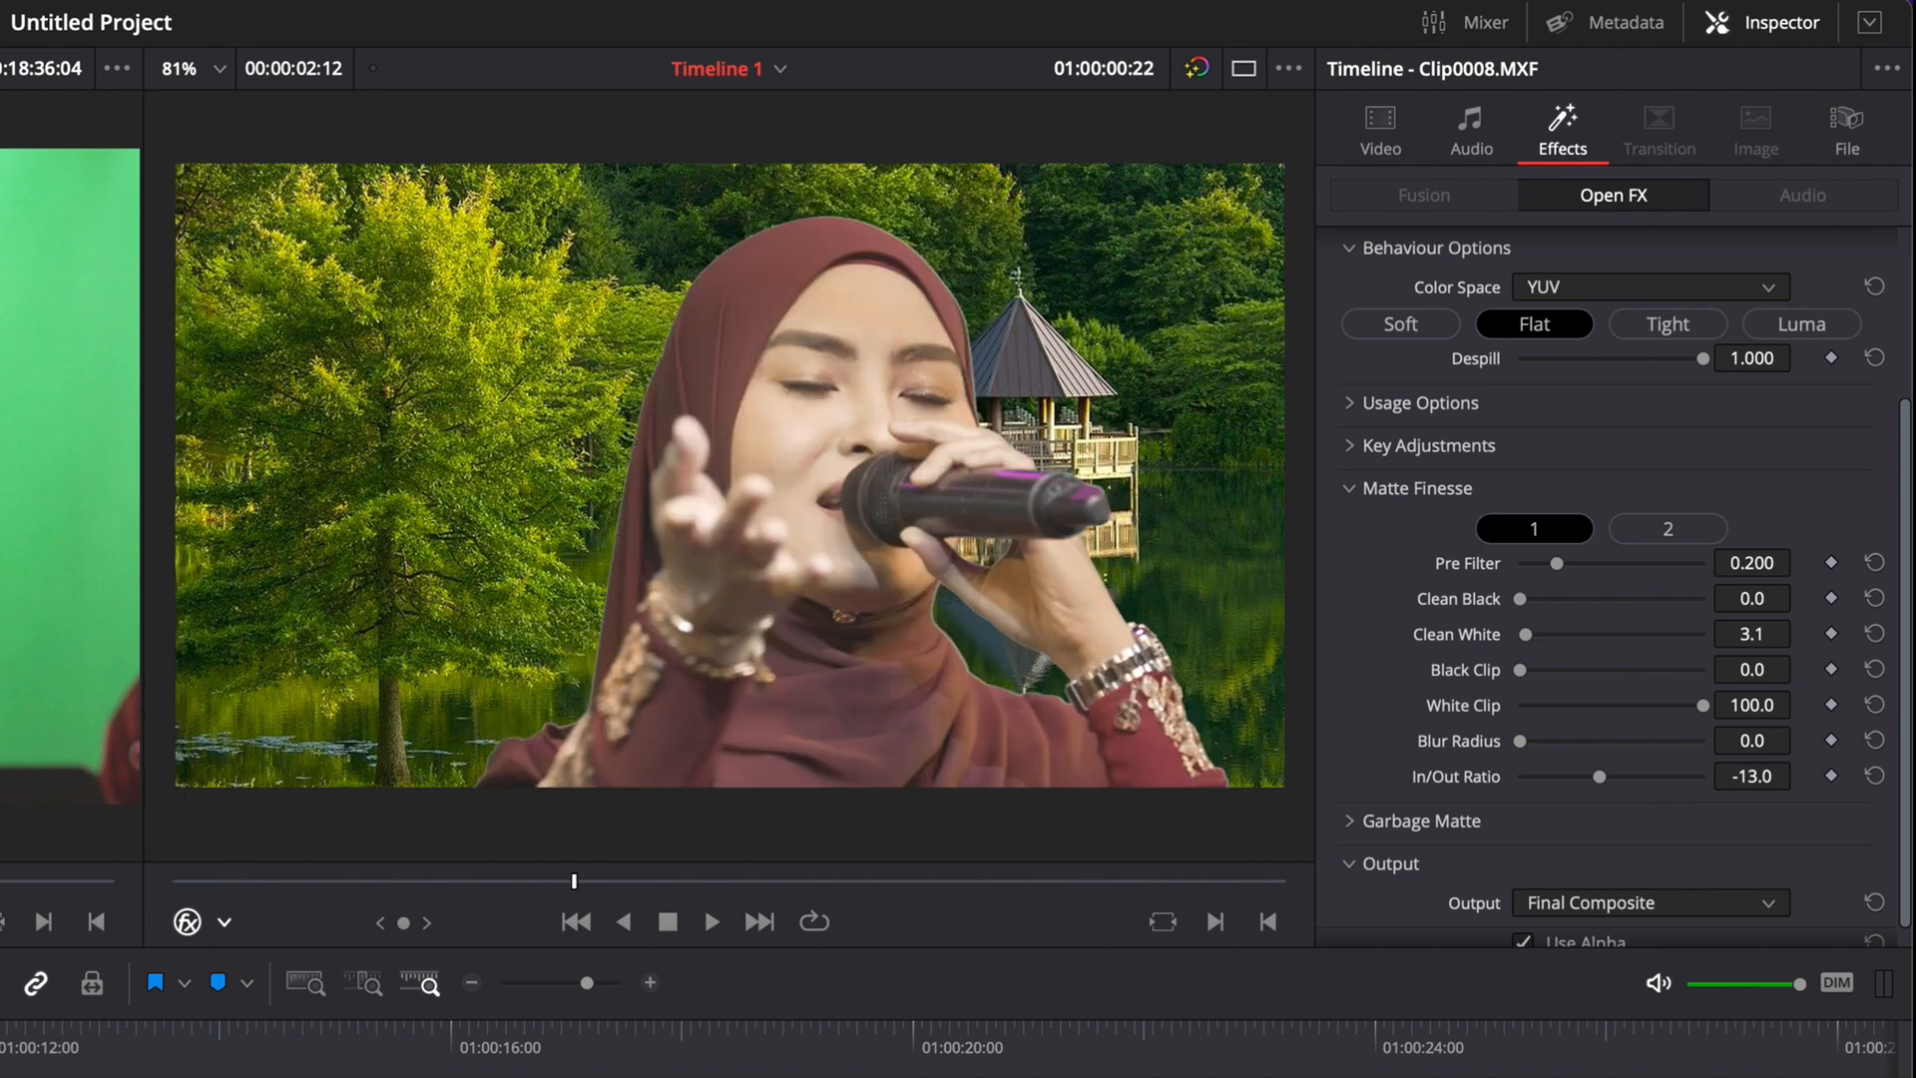
{"action": "key", "text": "Left"}
{"action": "key", "text": "Left"}
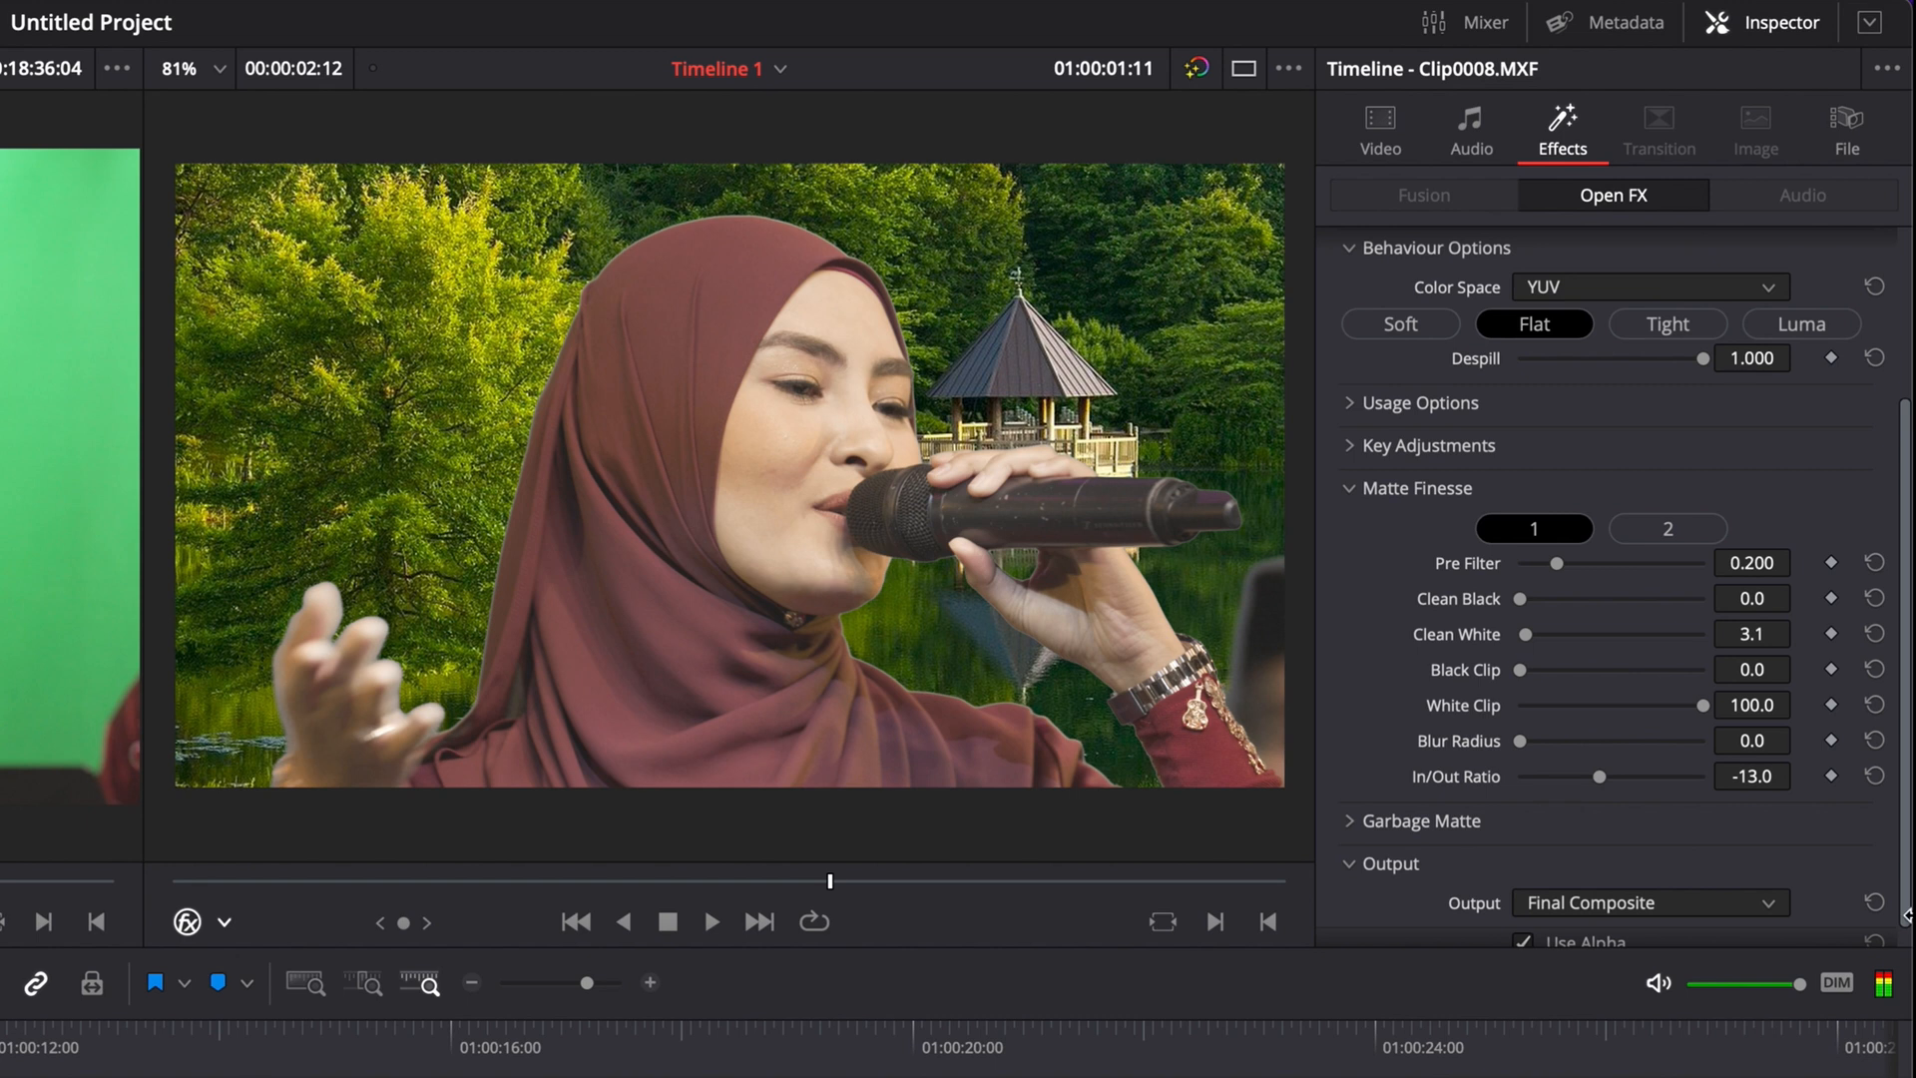
- Set the Matte Finesse In/Out Ratio to -45.1 to tighten the singer's edges, and save the project
{"action": "mouse_move", "coordinate": [1599, 769]}
{"action": "left_mouse_down"}
{"action": "mouse_move", "coordinate": [1794, 782]}
{"action": "mouse_move", "coordinate": [1380, 770]}
{"action": "mouse_move", "coordinate": [1896, 778]}
{"action": "mouse_move", "coordinate": [1329, 780]}
{"action": "mouse_move", "coordinate": [1784, 794]}
{"action": "mouse_move", "coordinate": [1619, 779]}
{"action": "left_mouse_up"}
{"action": "left_click_drag", "start_coordinate": [1622, 776], "coordinate": [1600, 777]}
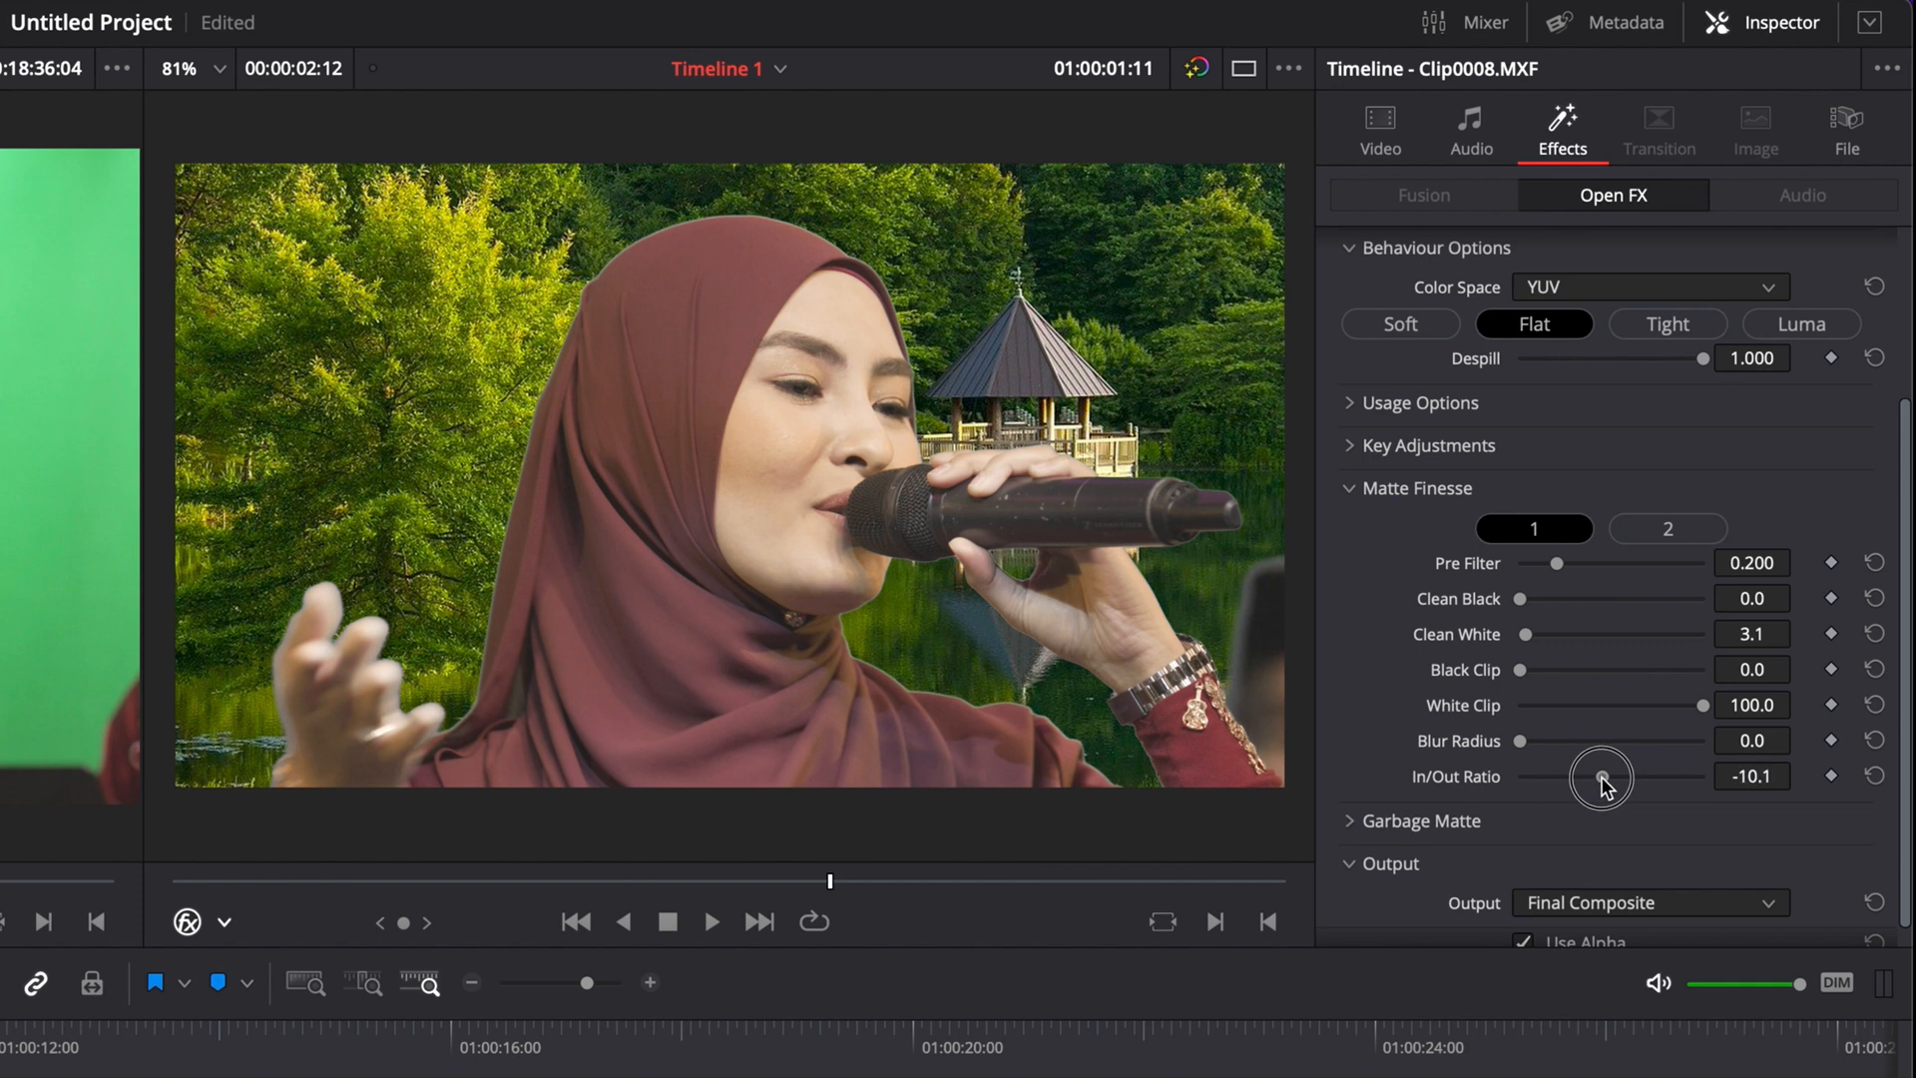
{"action": "double_click", "coordinate": [1478, 783]}
{"action": "left_click", "coordinate": [1757, 776]}
{"action": "left_click_drag", "start_coordinate": [1757, 776], "coordinate": [1570, 776]}
{"action": "key", "text": "ctrl+s"}
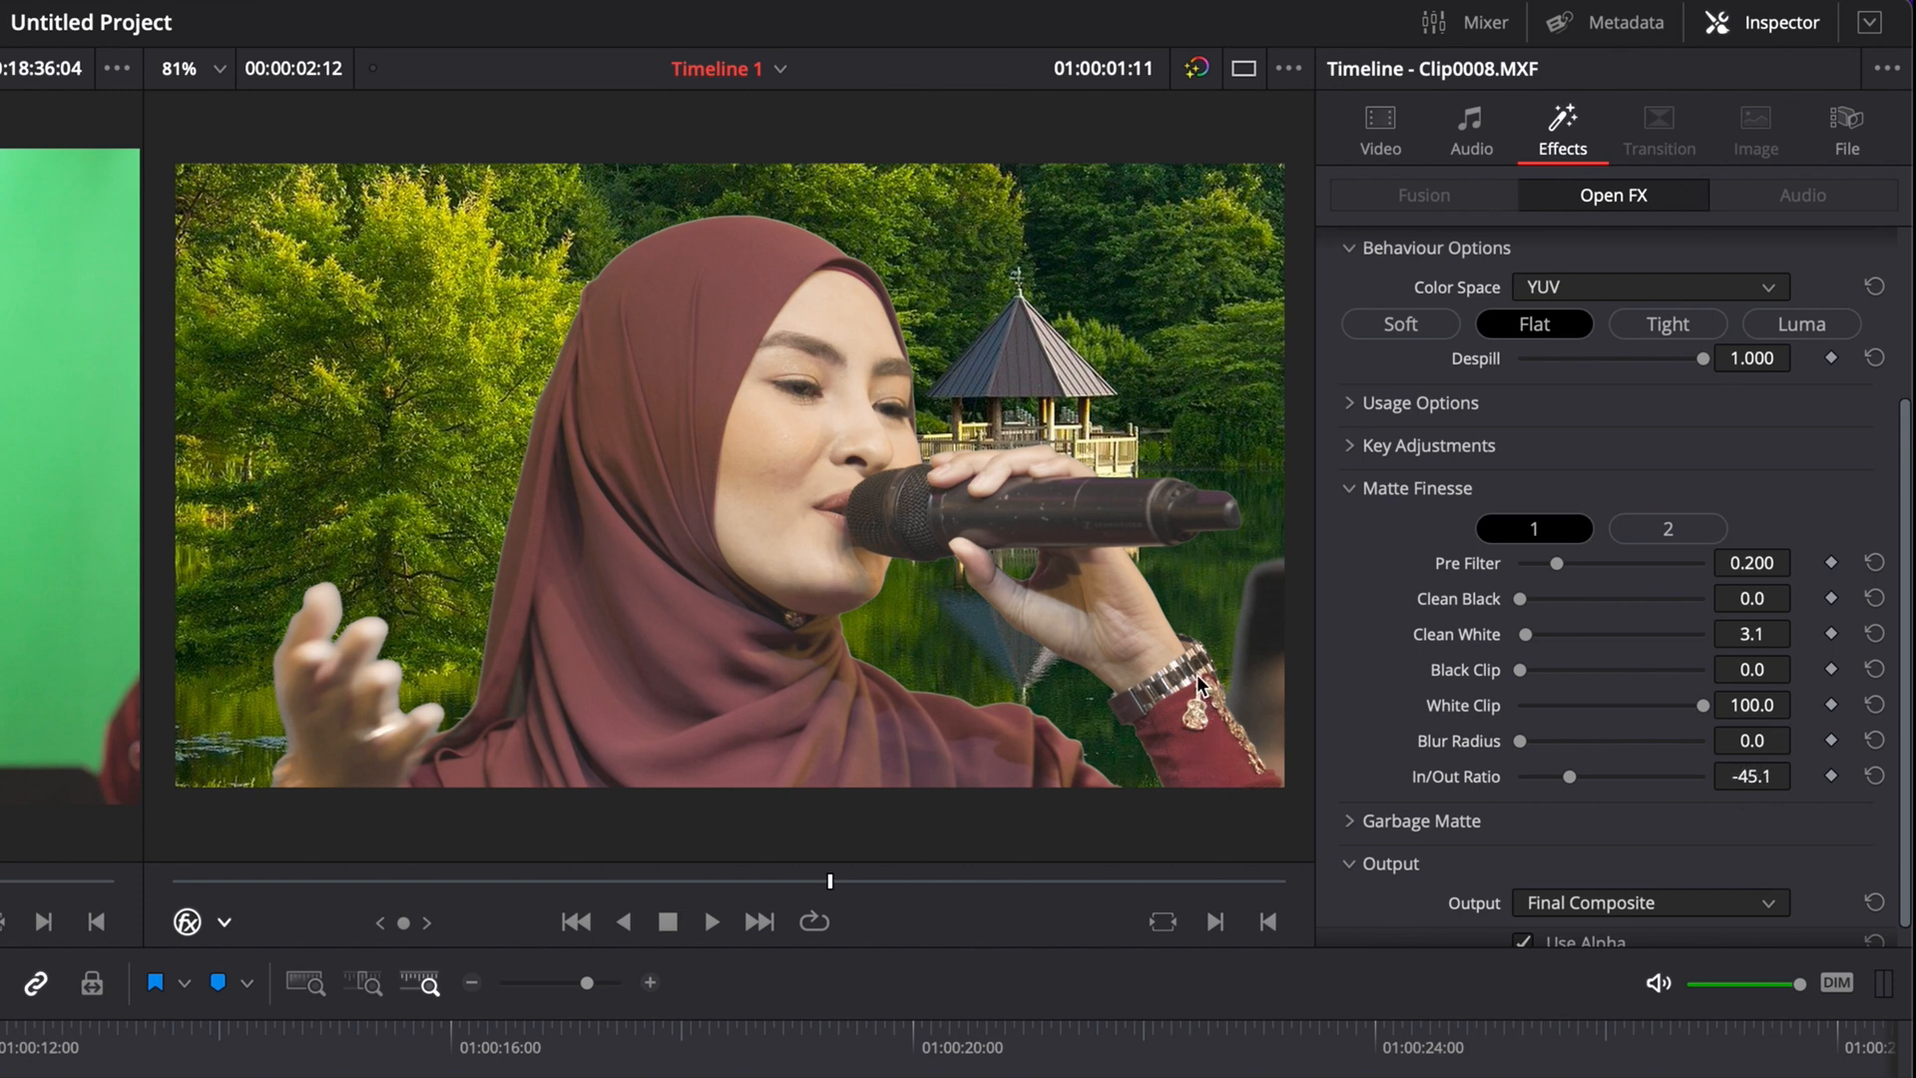
- Examine the composite at different magnifications in the timeline viewer and fit the frame to the viewer
{"action": "scroll", "coordinate": [1245, 732], "scroll_direction": "up", "scroll_amount": 1}
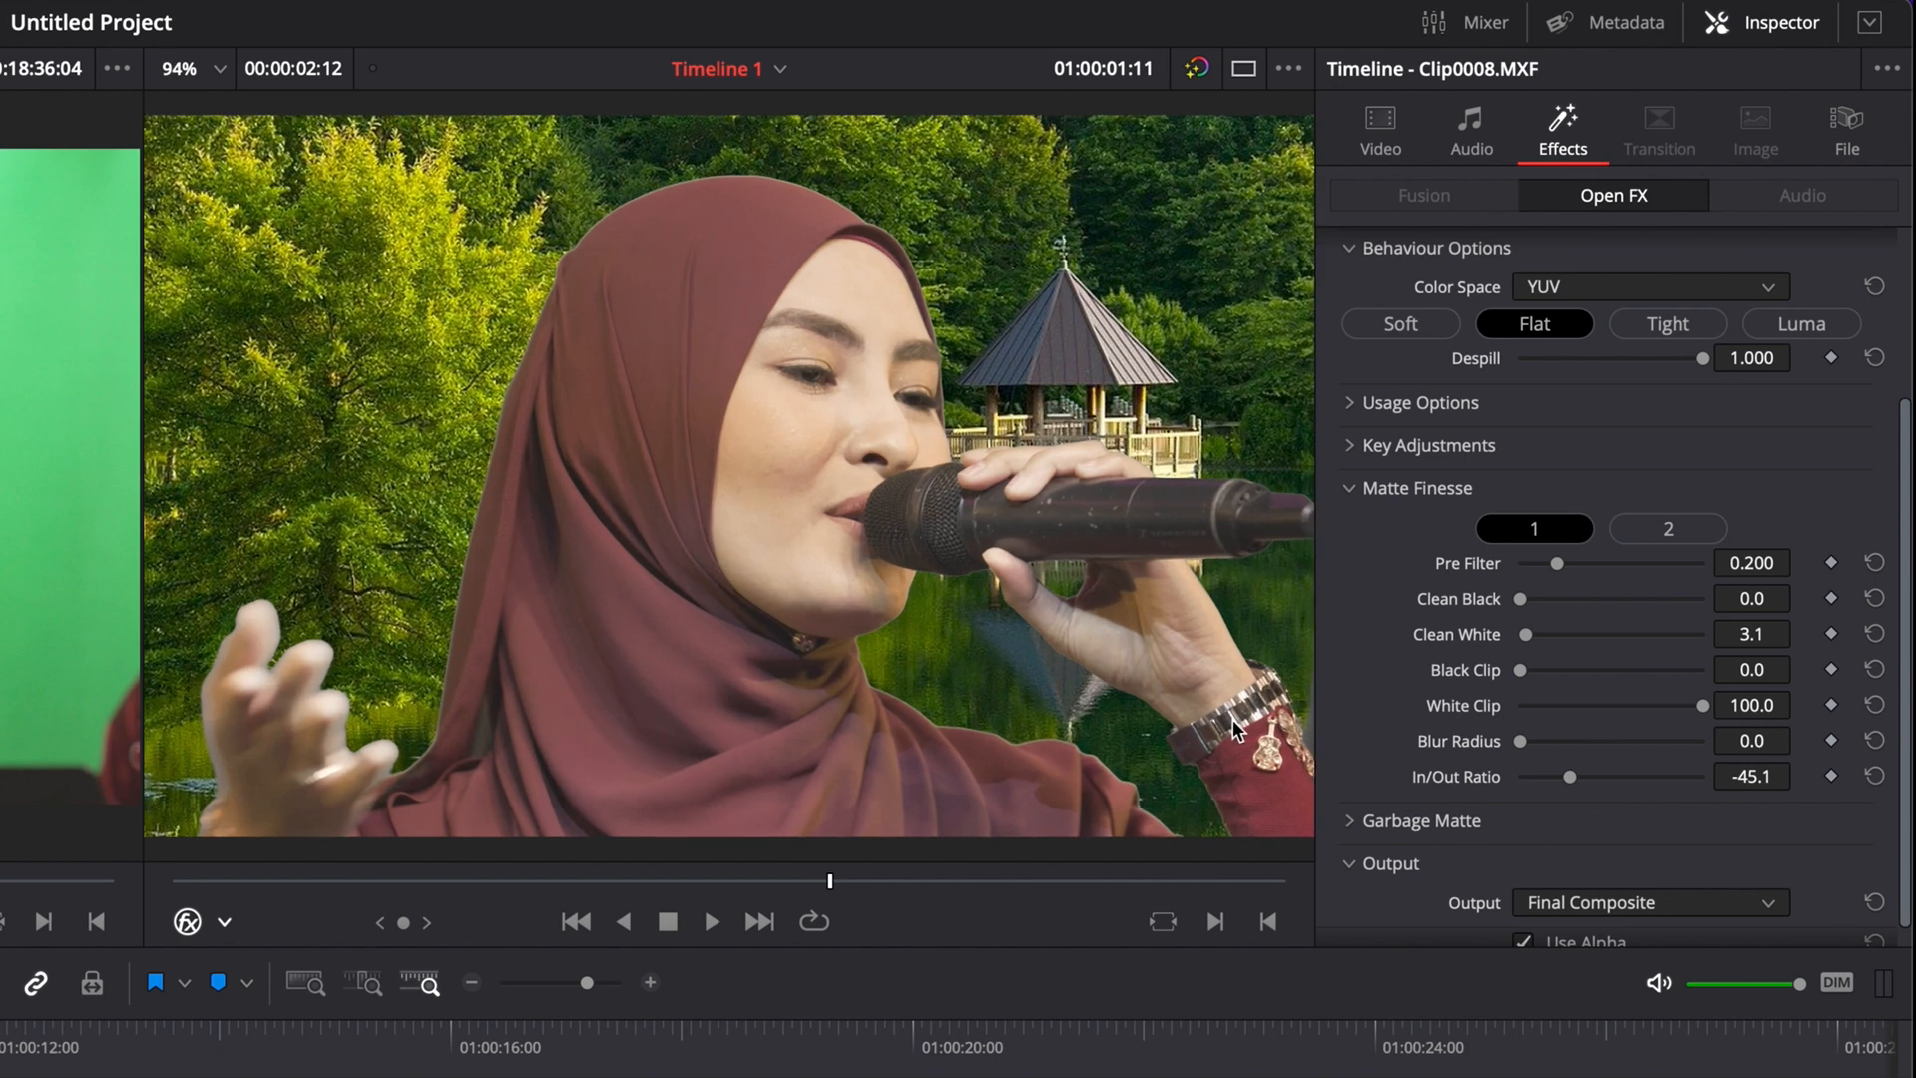
{"action": "scroll", "coordinate": [1255, 731], "scroll_direction": "down", "scroll_amount": 5}
{"action": "scroll", "coordinate": [1254, 732], "scroll_direction": "up", "scroll_amount": 5}
{"action": "key", "text": "z"}
{"action": "left_click", "coordinate": [218, 69]}
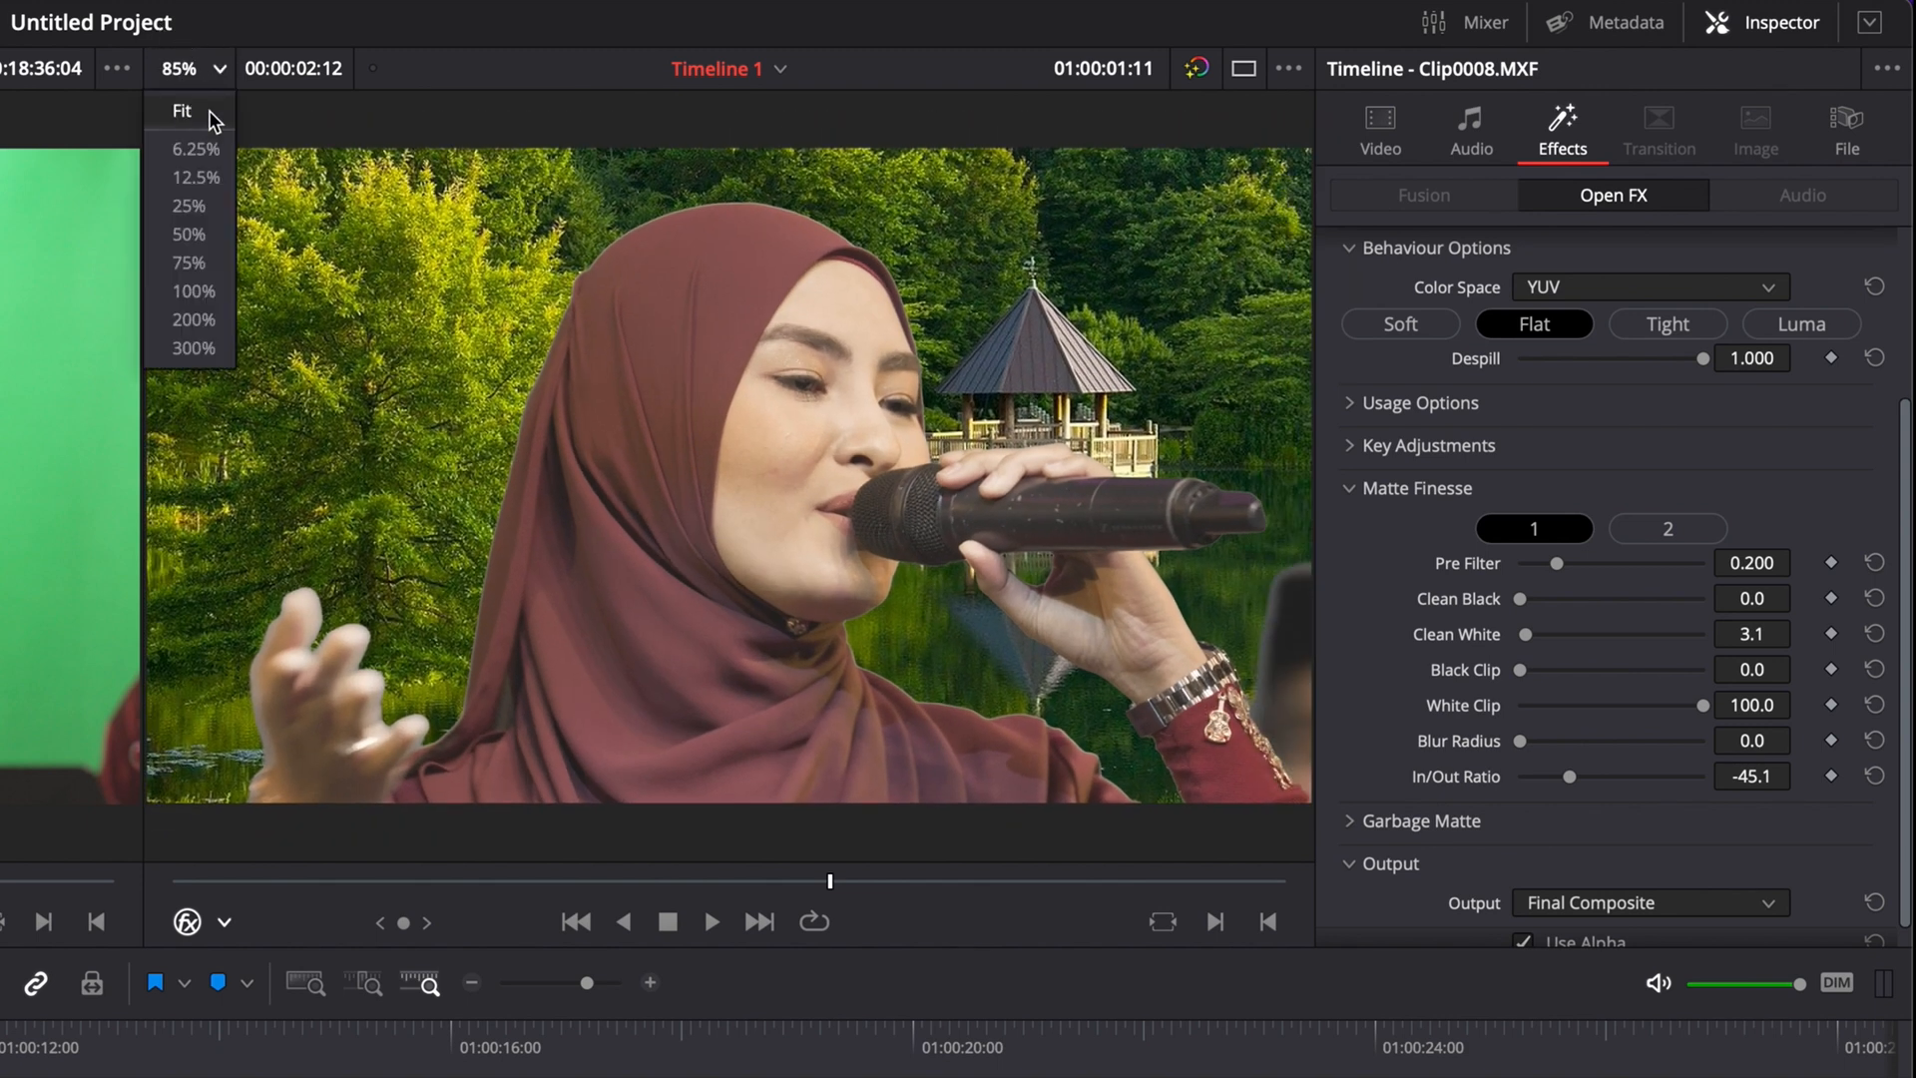
{"action": "left_click", "coordinate": [208, 109]}
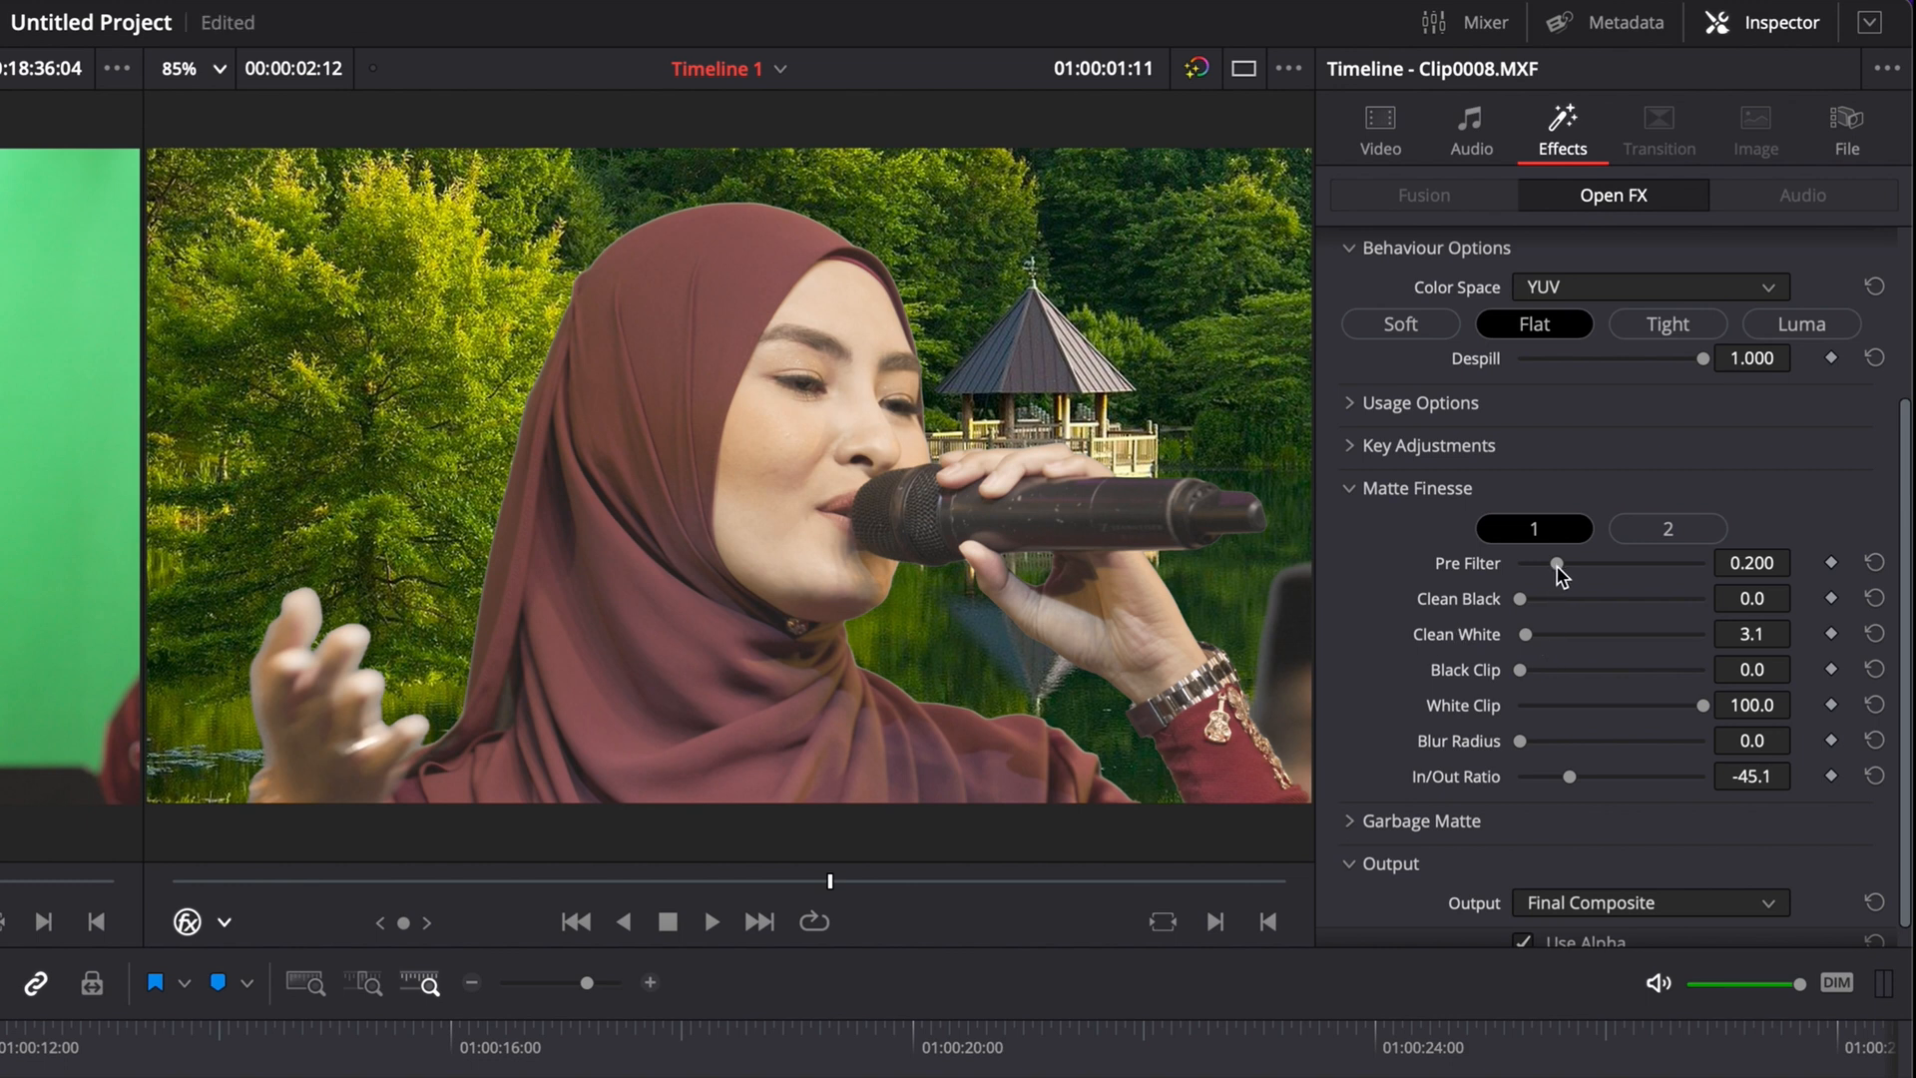
- Reset the Matte Finesse Pre Filter to its default and set Clean White to 0.0
{"action": "left_click_drag", "start_coordinate": [1557, 565], "coordinate": [1567, 603]}
{"action": "double_click", "coordinate": [1473, 556]}
{"action": "mouse_move", "coordinate": [1528, 633]}
{"action": "left_mouse_down"}
{"action": "mouse_move", "coordinate": [1723, 643]}
{"action": "mouse_move", "coordinate": [1506, 633]}
{"action": "left_mouse_up"}
- Set the Matte Finesse Blur Radius to 31.6 to soften the singer's edges
{"action": "mouse_move", "coordinate": [1519, 744]}
{"action": "left_mouse_down"}
{"action": "mouse_move", "coordinate": [1477, 745]}
{"action": "mouse_move", "coordinate": [1500, 747]}
{"action": "left_mouse_up"}
{"action": "left_click", "coordinate": [1749, 740]}
{"action": "left_click_drag", "start_coordinate": [1750, 740], "coordinate": [1800, 738]}
{"action": "left_click_drag", "start_coordinate": [92, 984], "coordinate": [398, 1038]}
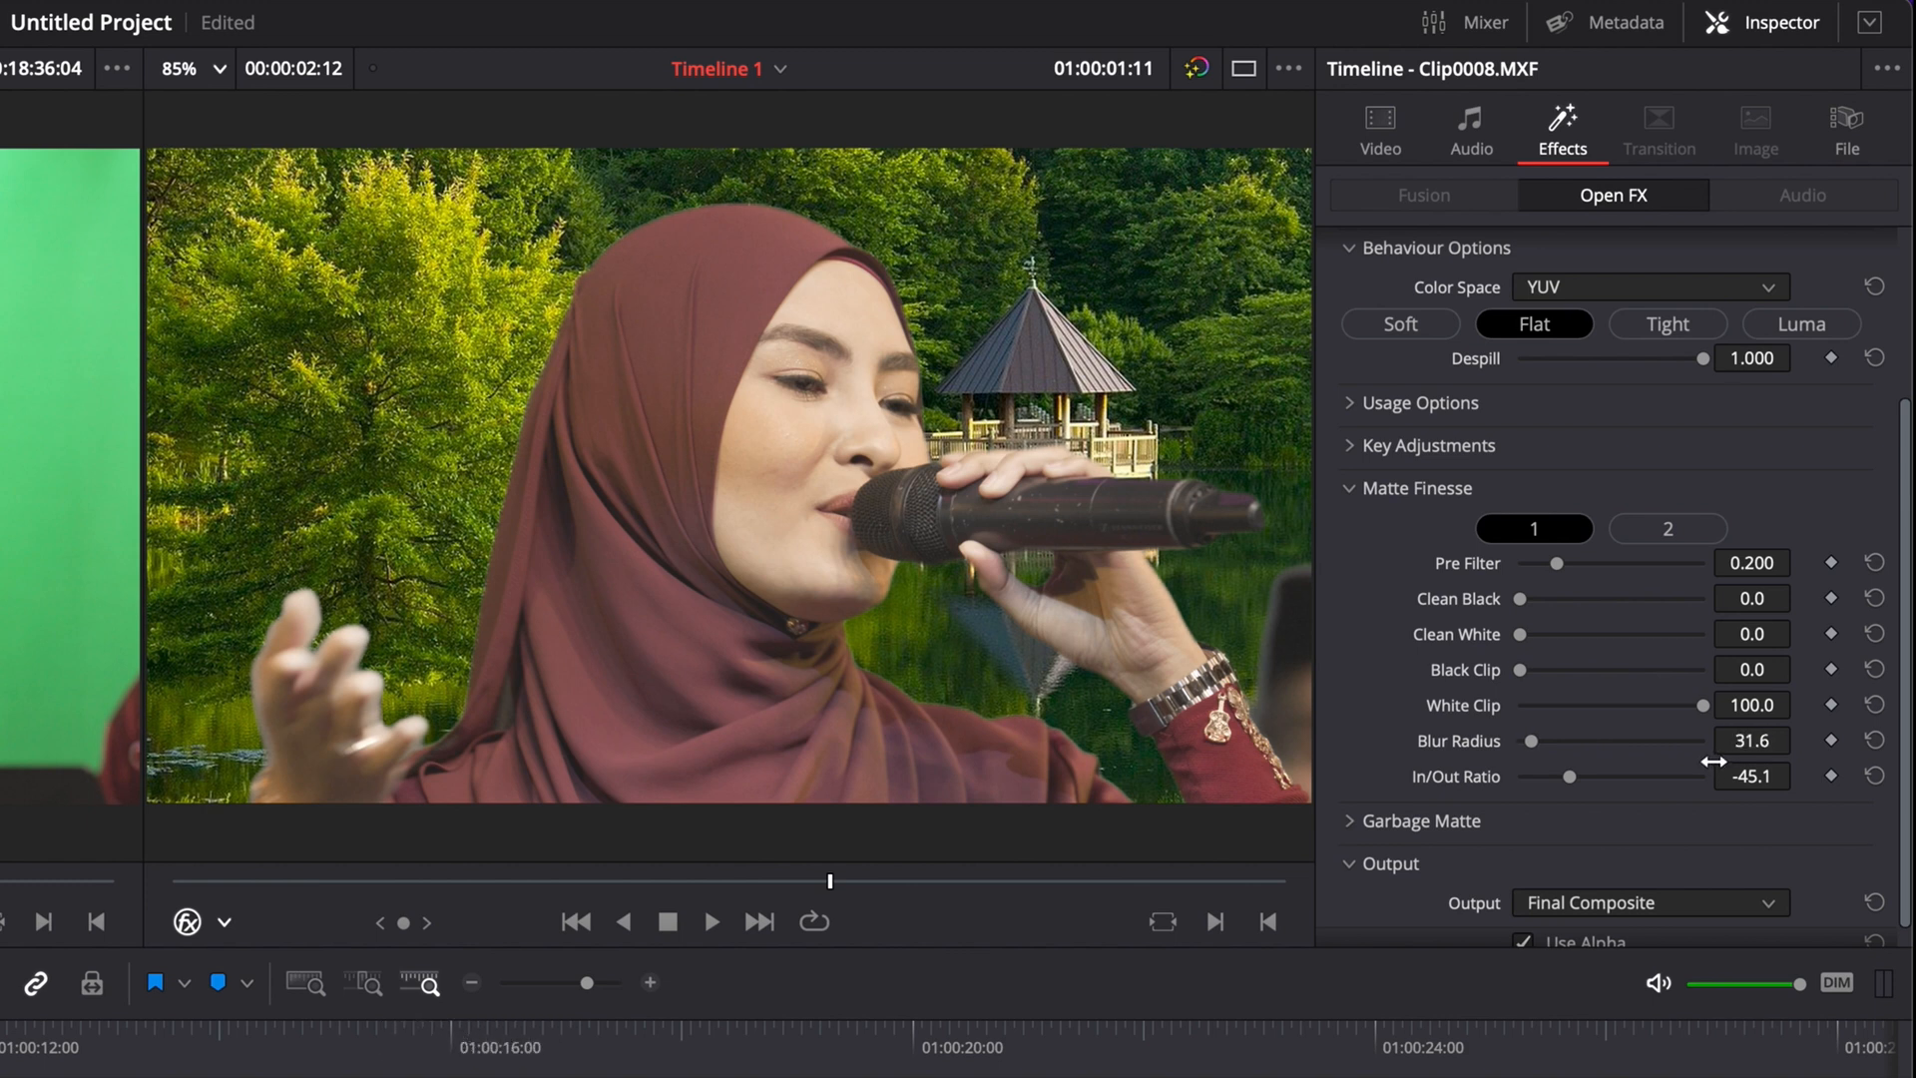
{"action": "key", "text": "ctrl+s"}
- Play the clip from its start to check the softened edges, and park the playhead at 01:00:02:00
{"action": "left_click_drag", "start_coordinate": [235, 880], "coordinate": [51, 896]}
{"action": "key", "text": "space"}
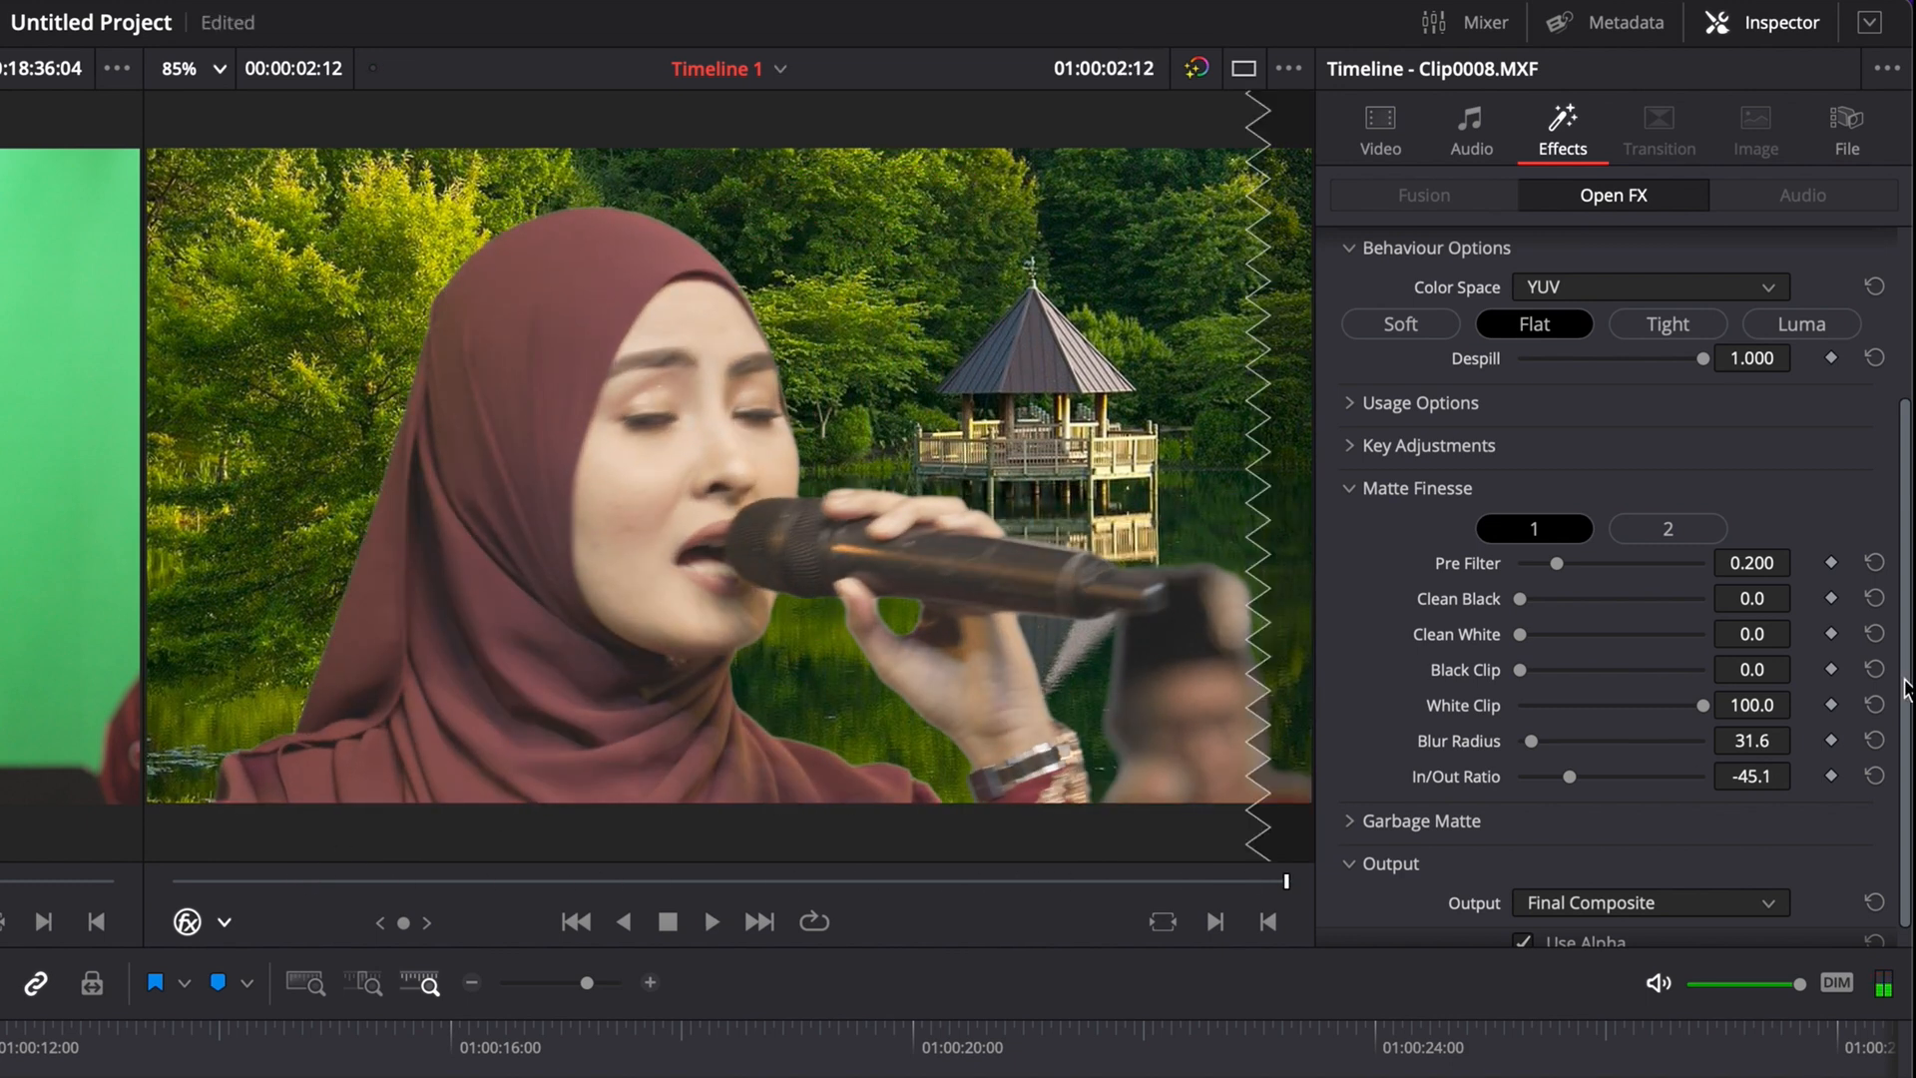
{"action": "left_click", "coordinate": [1088, 882]}
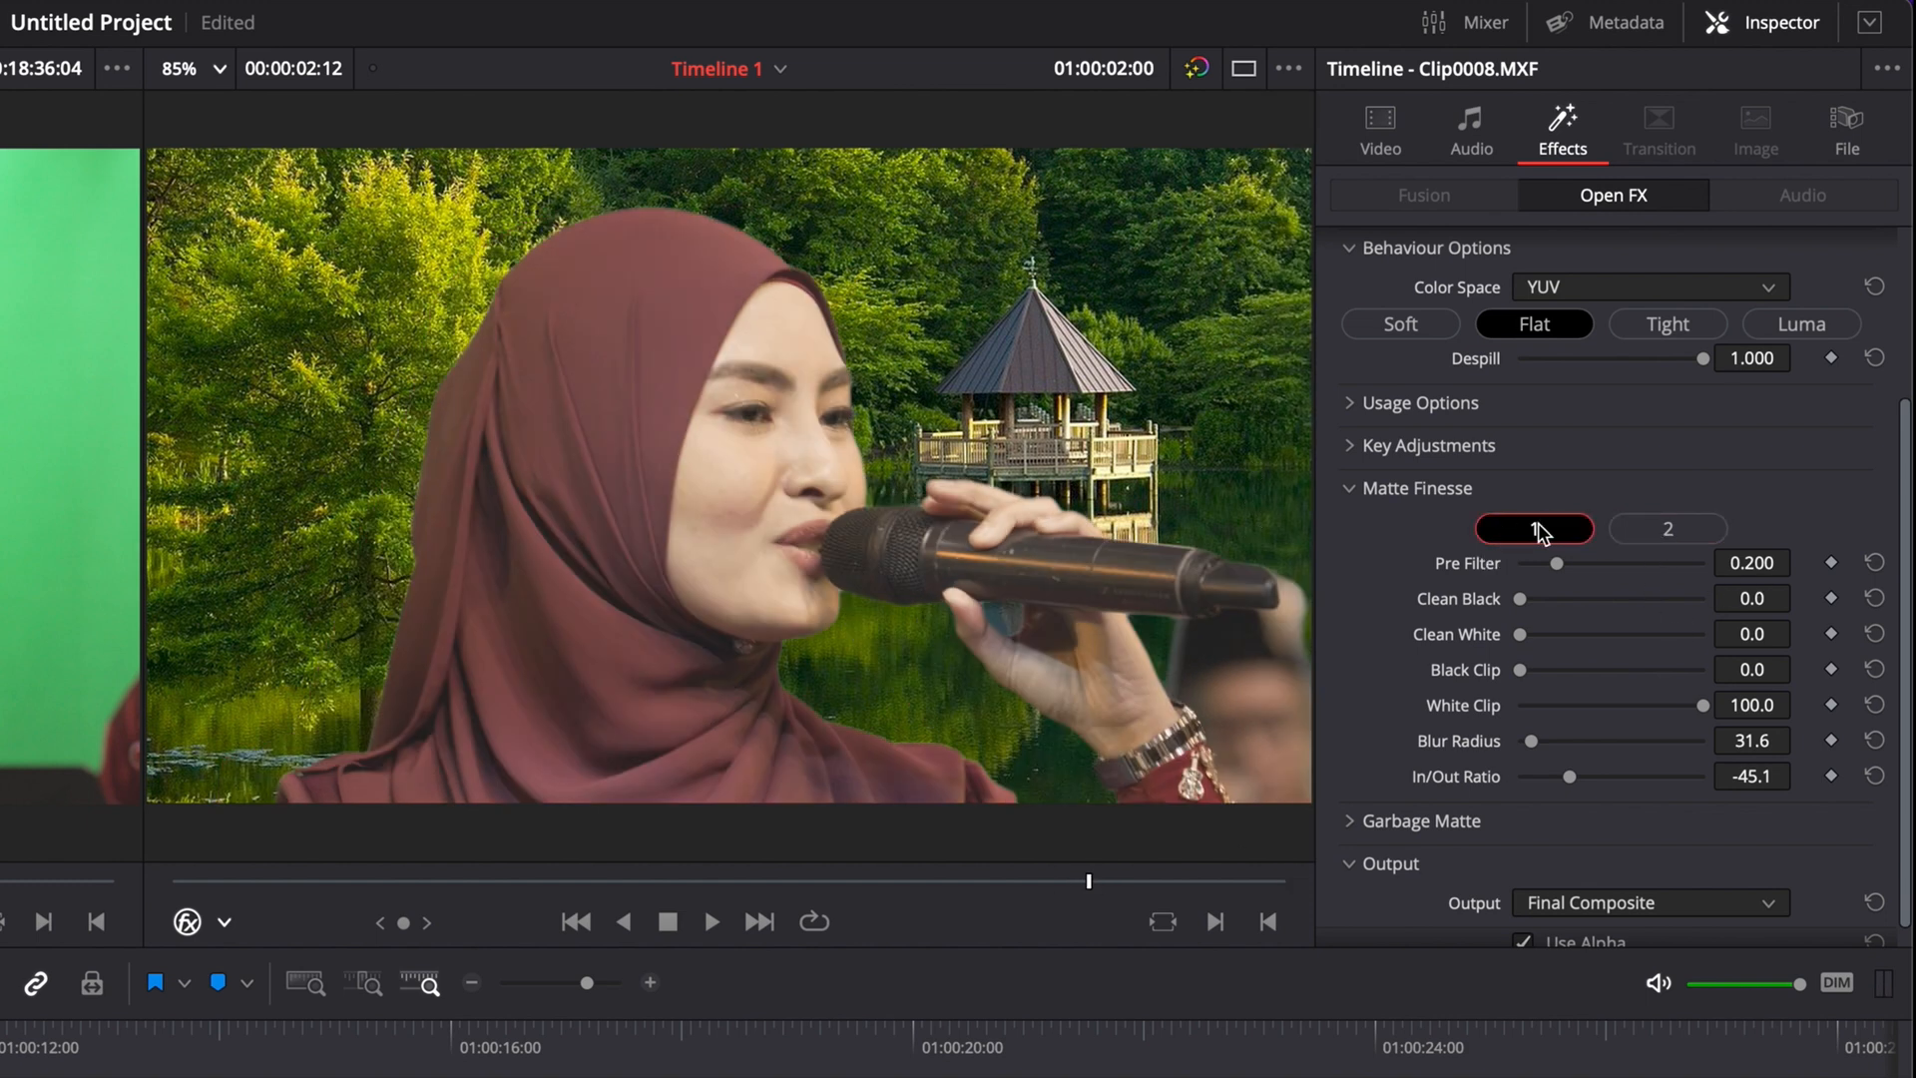
- Try a higher Post Filter in the second set of Matte Finesse controls and reset it to 0.000
{"action": "left_click", "coordinate": [1674, 529]}
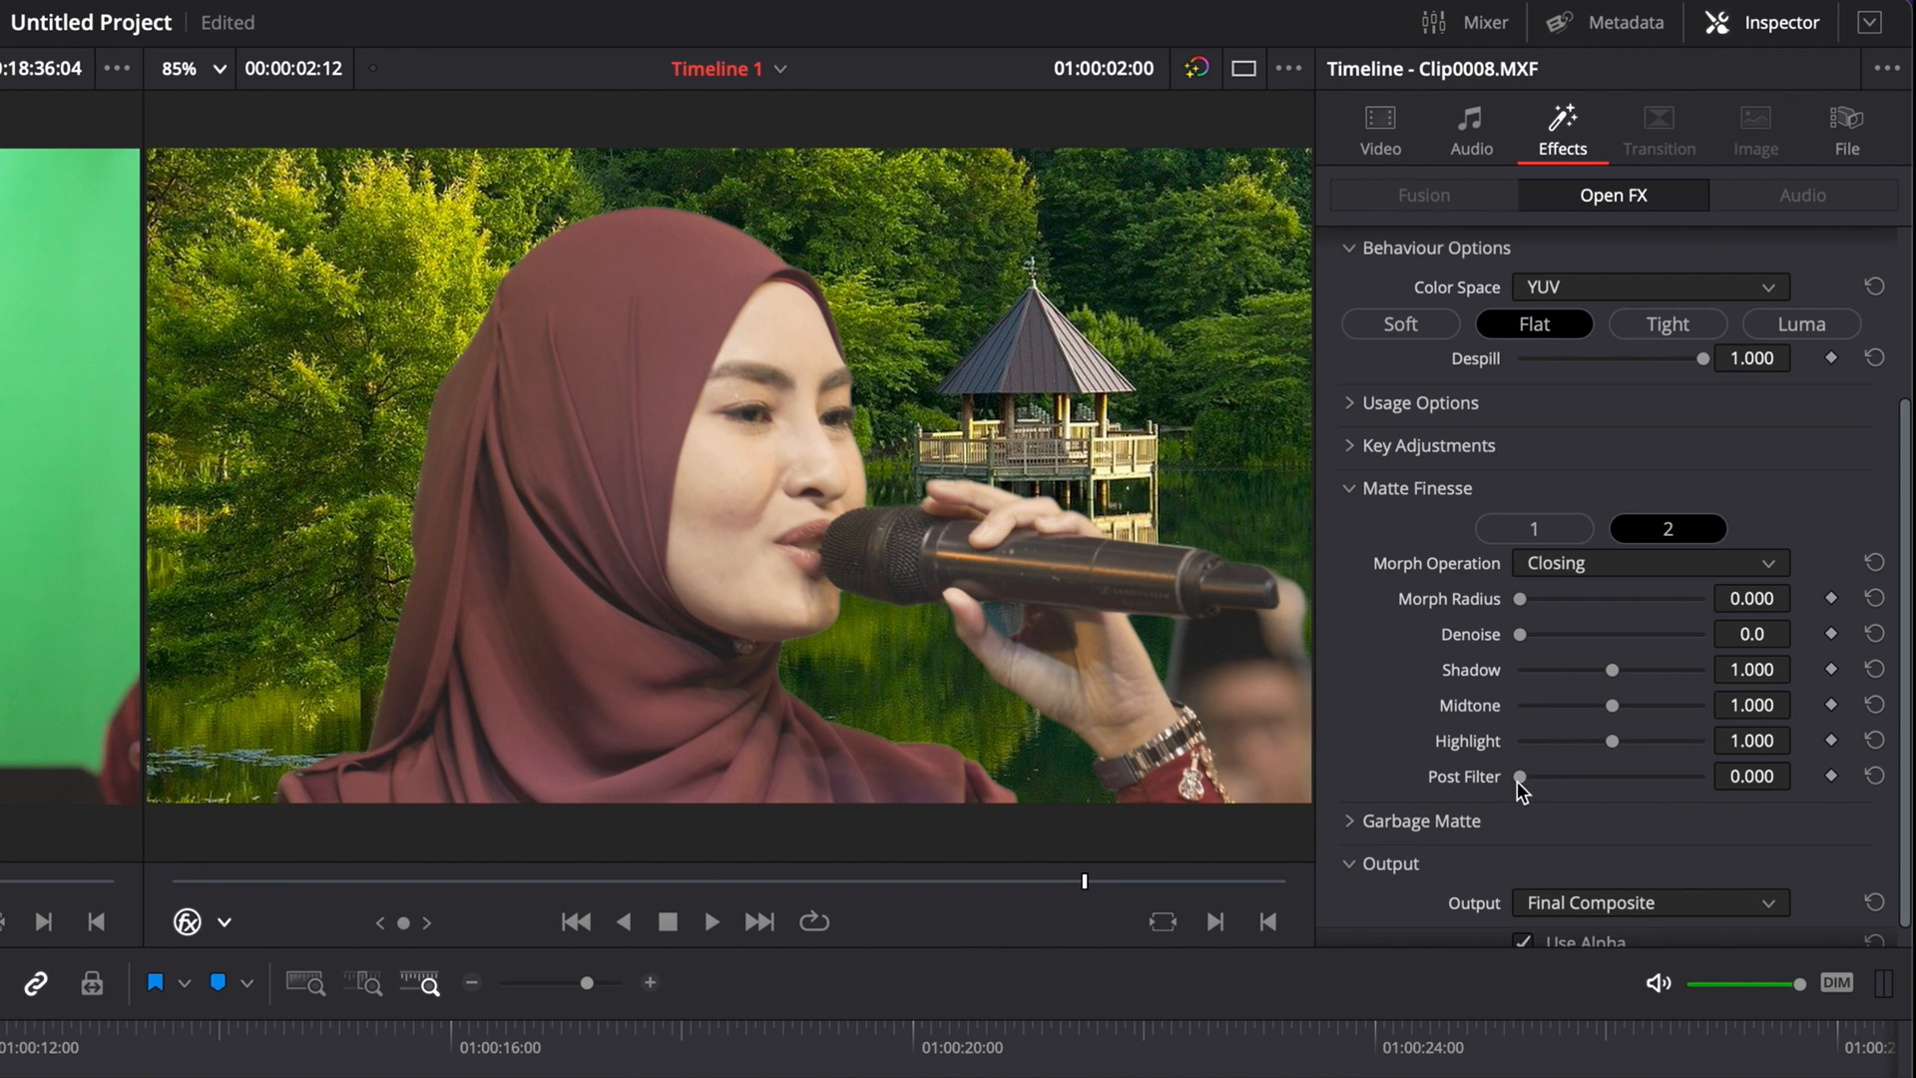
{"action": "left_click_drag", "start_coordinate": [1519, 780], "coordinate": [1678, 777]}
{"action": "double_click", "coordinate": [1465, 777]}
{"action": "left_click_drag", "start_coordinate": [1466, 776], "coordinate": [1219, 747]}
- Magnify the timeline viewer to 200% on the singer's face and set the Matte Finesse Post Filter to 1.000
{"action": "left_click", "coordinate": [216, 69]}
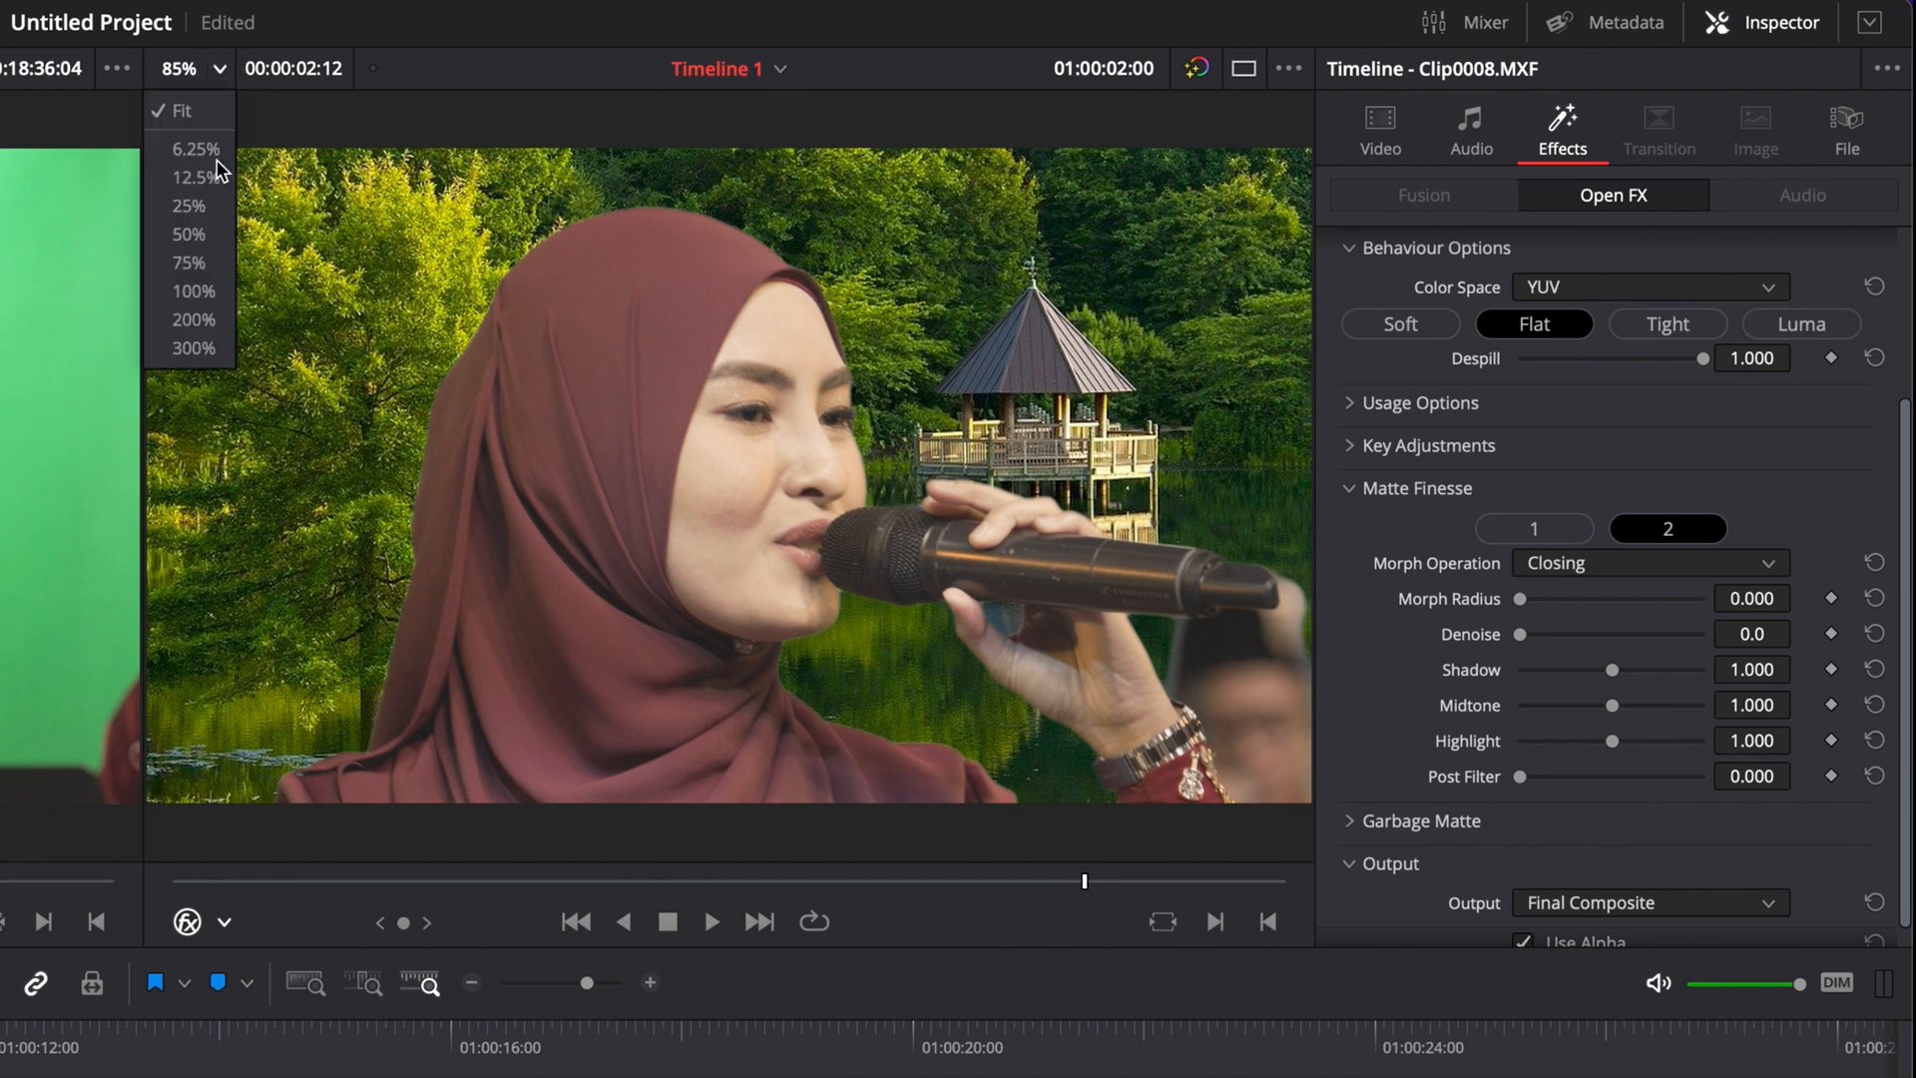
{"action": "left_click", "coordinate": [196, 292]}
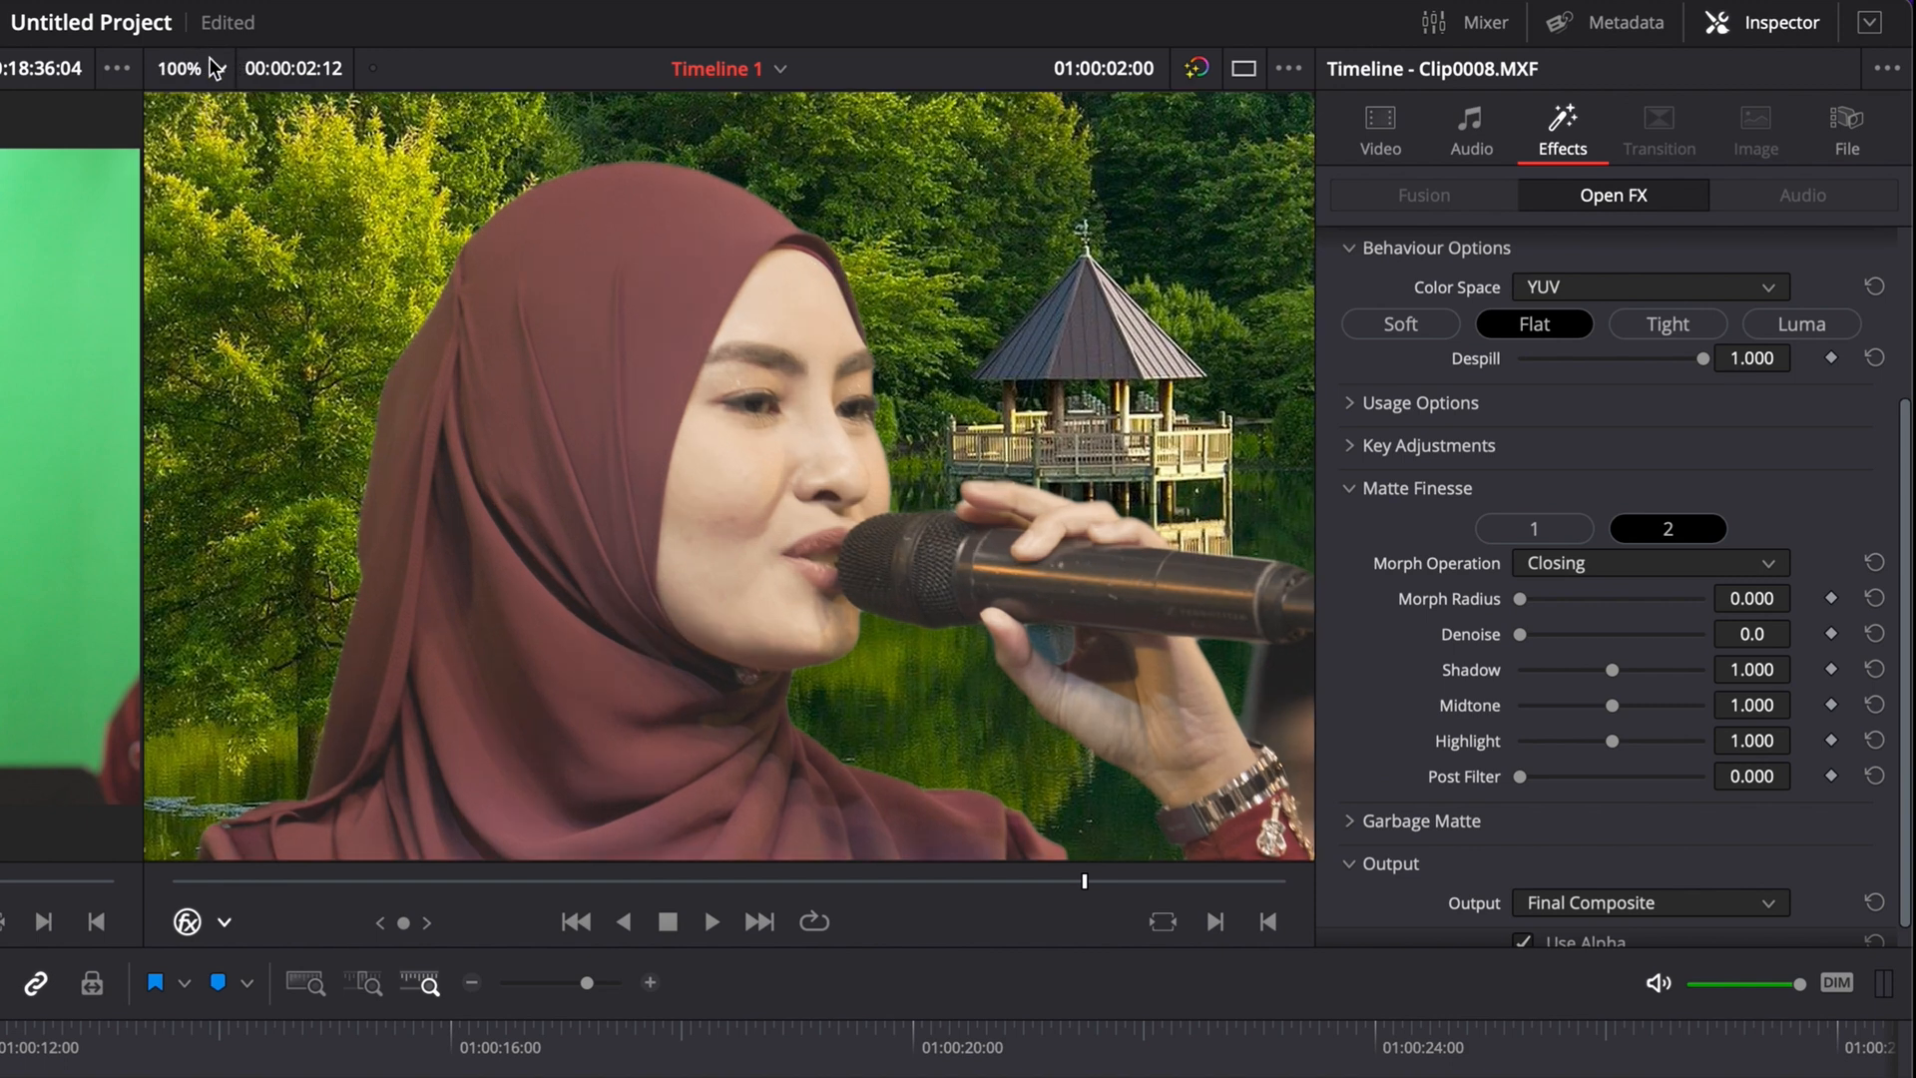
{"action": "left_click", "coordinate": [211, 64]}
{"action": "left_click", "coordinate": [195, 320]}
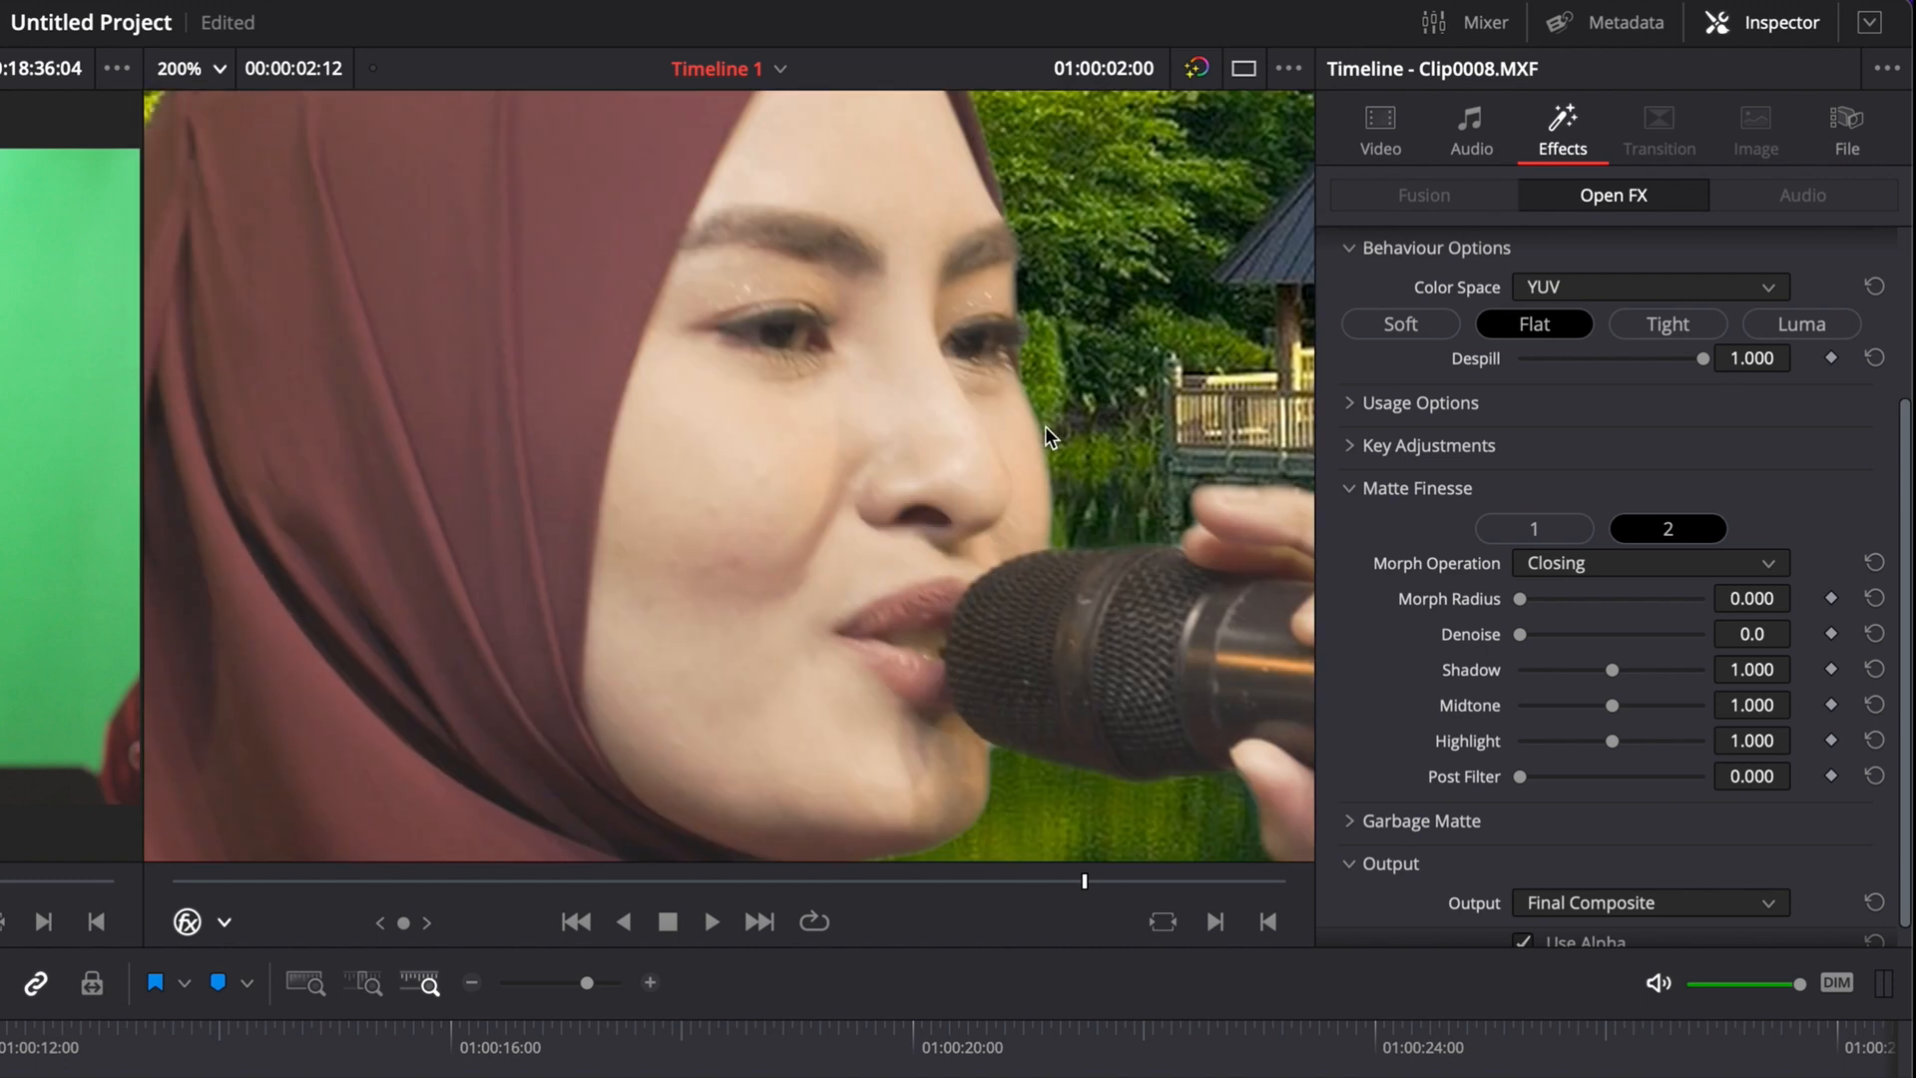
{"action": "left_click_drag", "start_coordinate": [1521, 776], "coordinate": [1329, 758]}
{"action": "mouse_move", "coordinate": [1518, 775]}
{"action": "left_mouse_down"}
{"action": "mouse_move", "coordinate": [1559, 771]}
{"action": "mouse_move", "coordinate": [1500, 775]}
{"action": "left_mouse_up"}
{"action": "left_click_drag", "start_coordinate": [1521, 777], "coordinate": [1790, 780]}
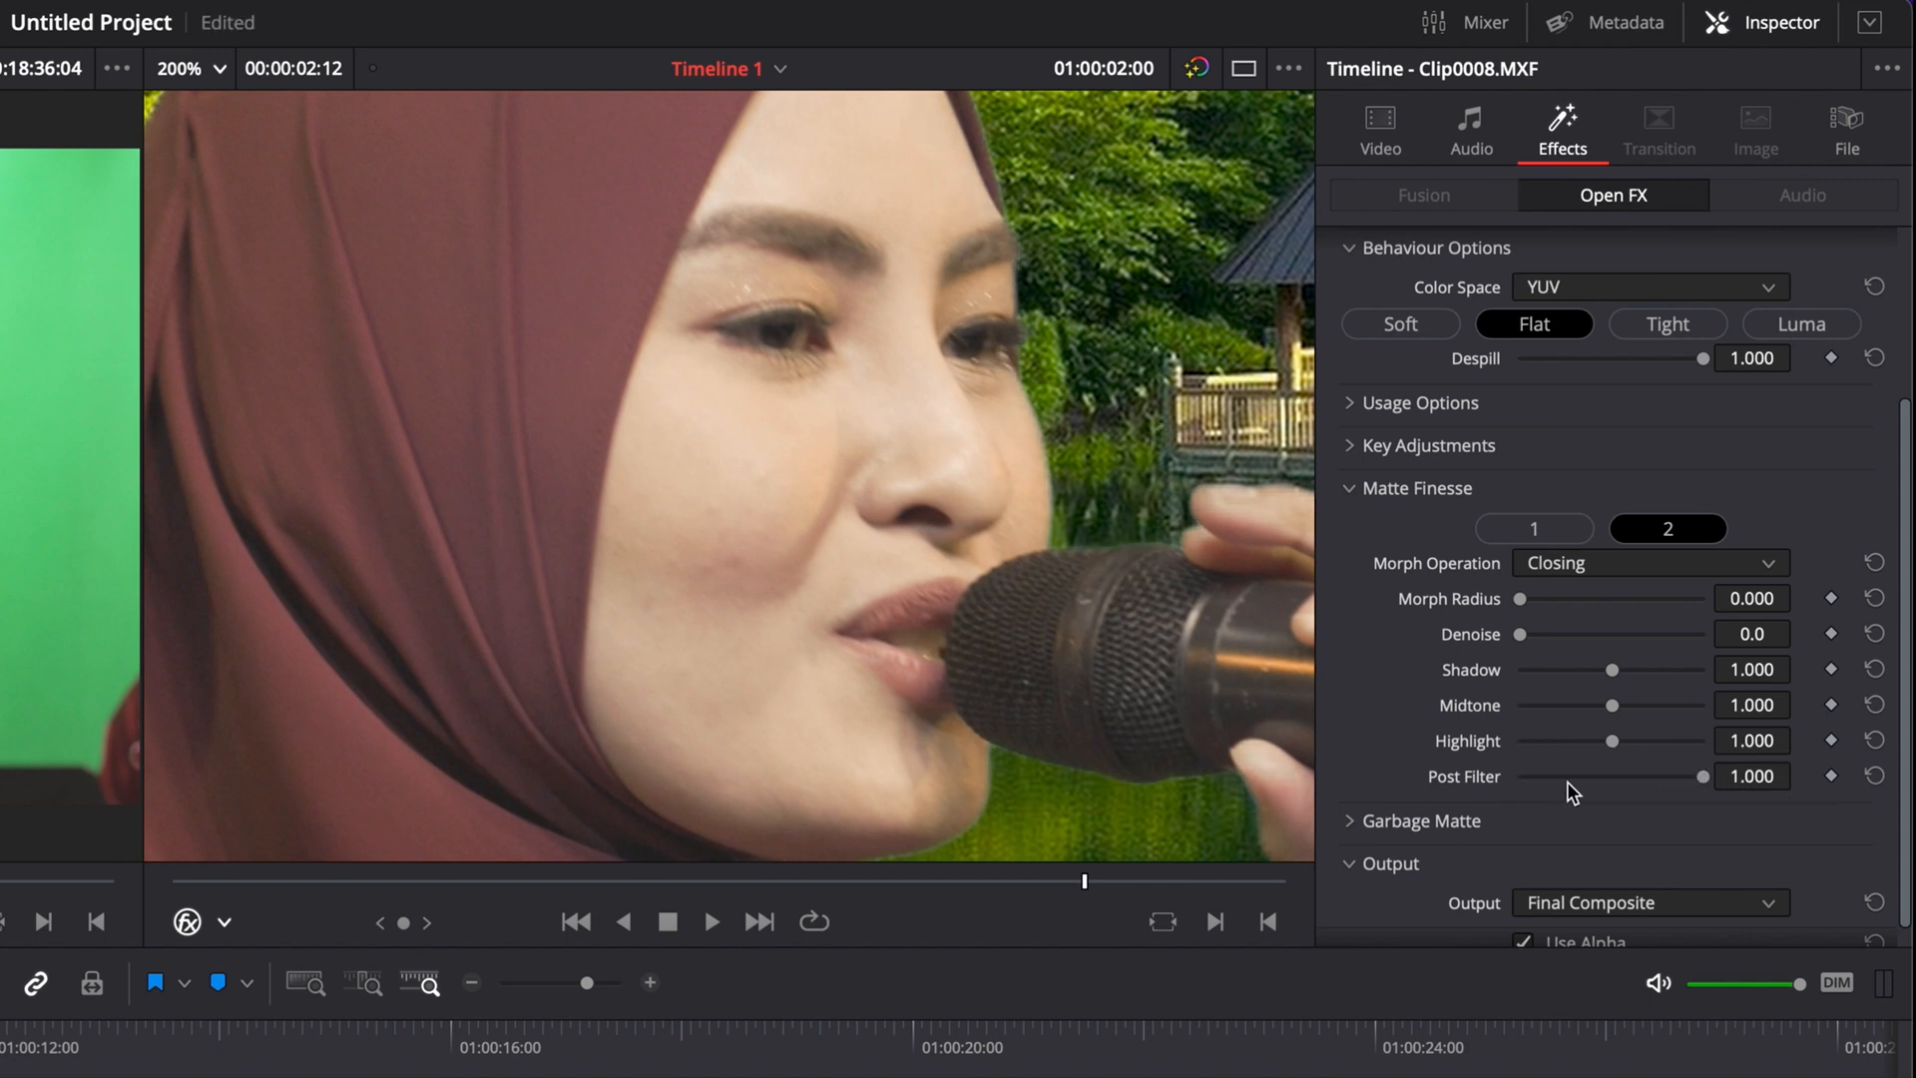
- Try adjusting Clean White in the first set of Matte Finesse controls and return to the second set
{"action": "left_click", "coordinate": [1528, 528]}
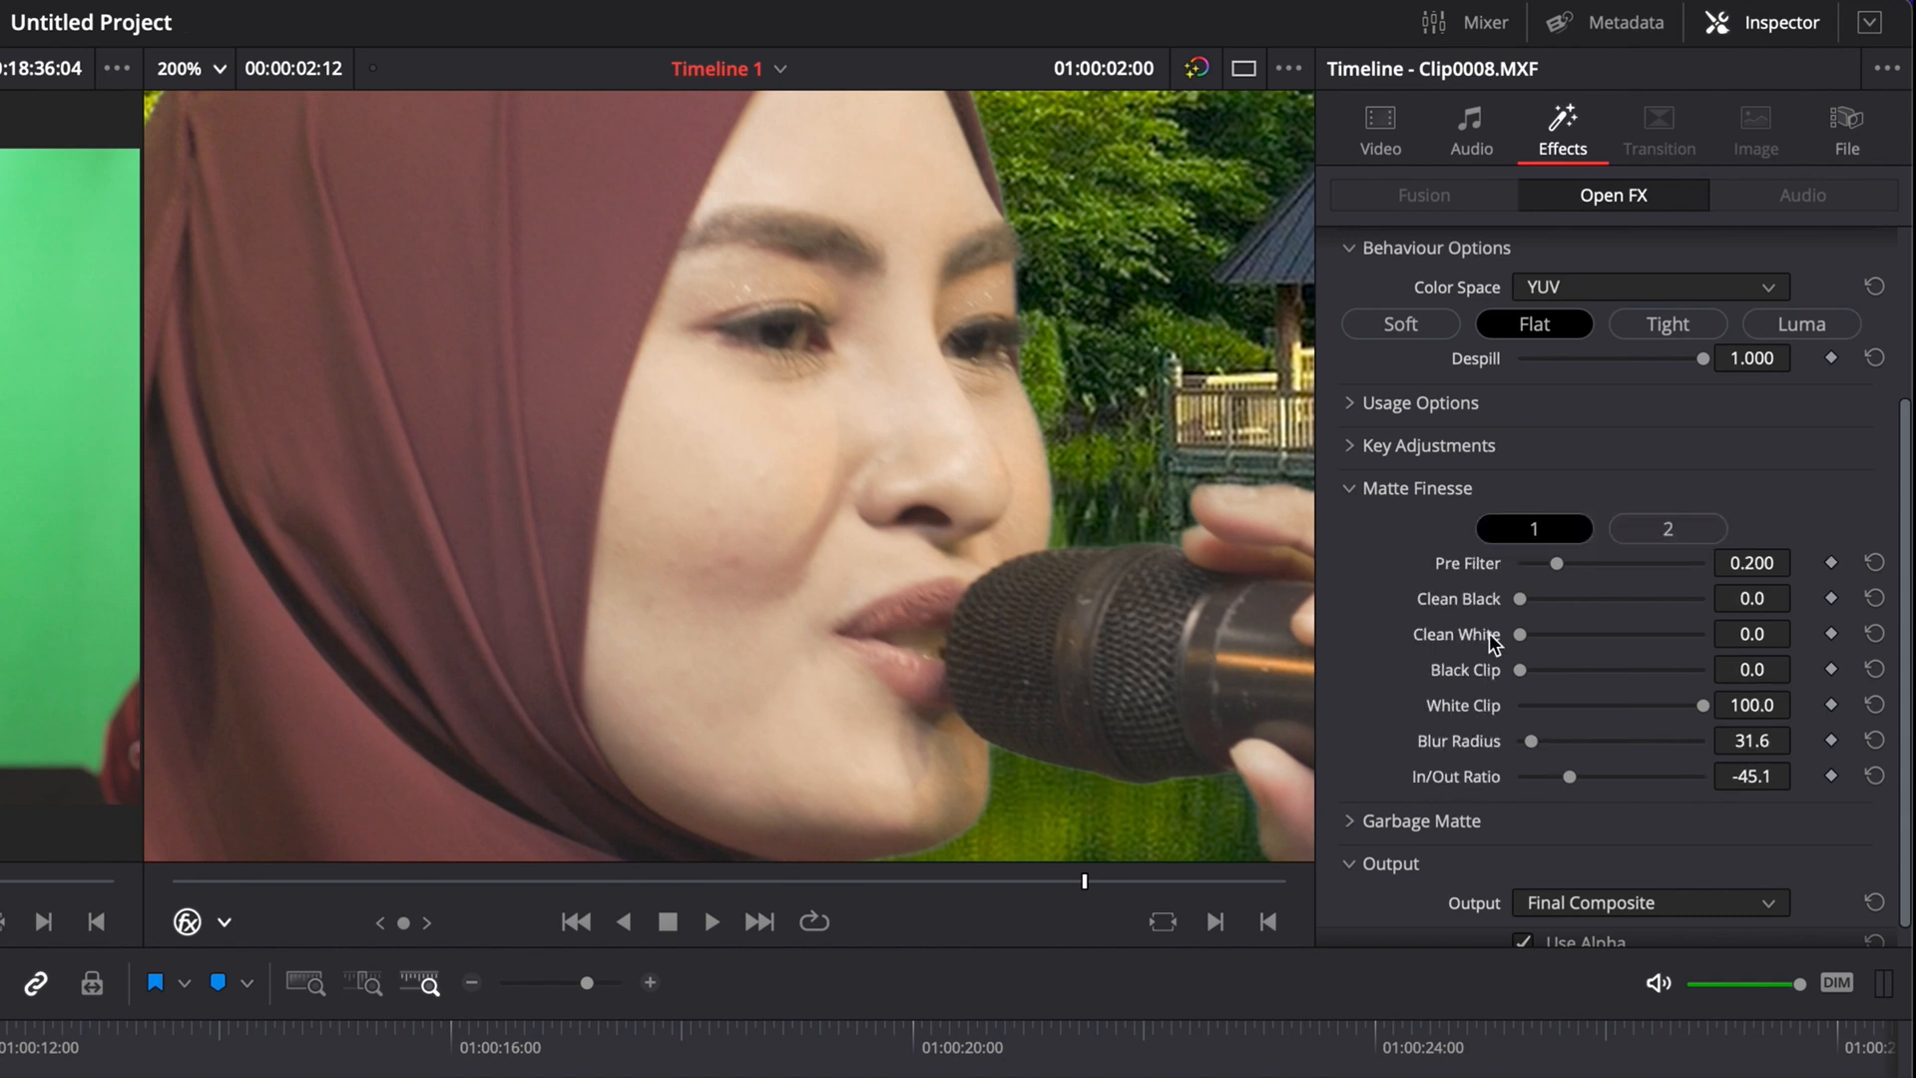
{"action": "left_click_drag", "start_coordinate": [1521, 635], "coordinate": [1437, 638]}
{"action": "left_click", "coordinate": [1616, 540]}
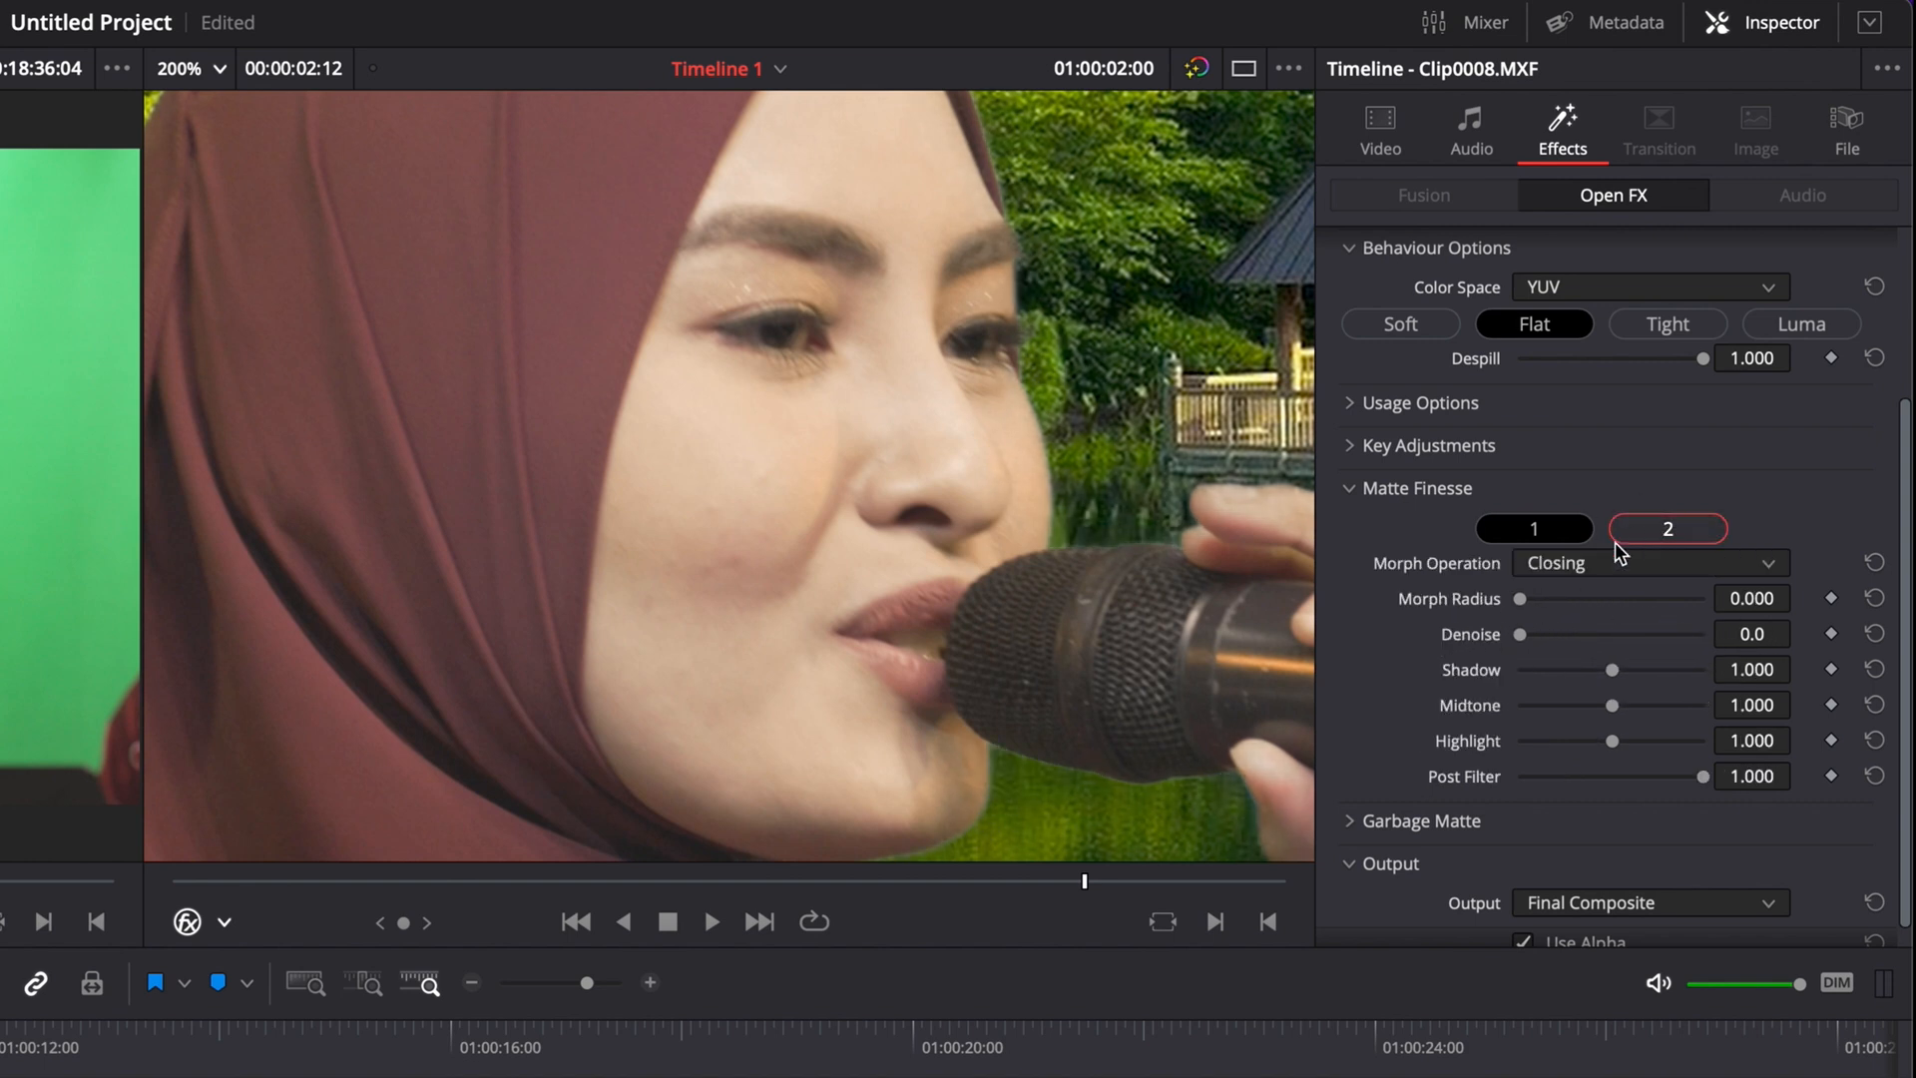
- Try a small Rectangle garbage matte over the singer's shoulder with Edge Softness 0.000, and set the Matte Shape back to None
{"action": "scroll", "coordinate": [803, 619], "scroll_direction": "down", "scroll_amount": 8}
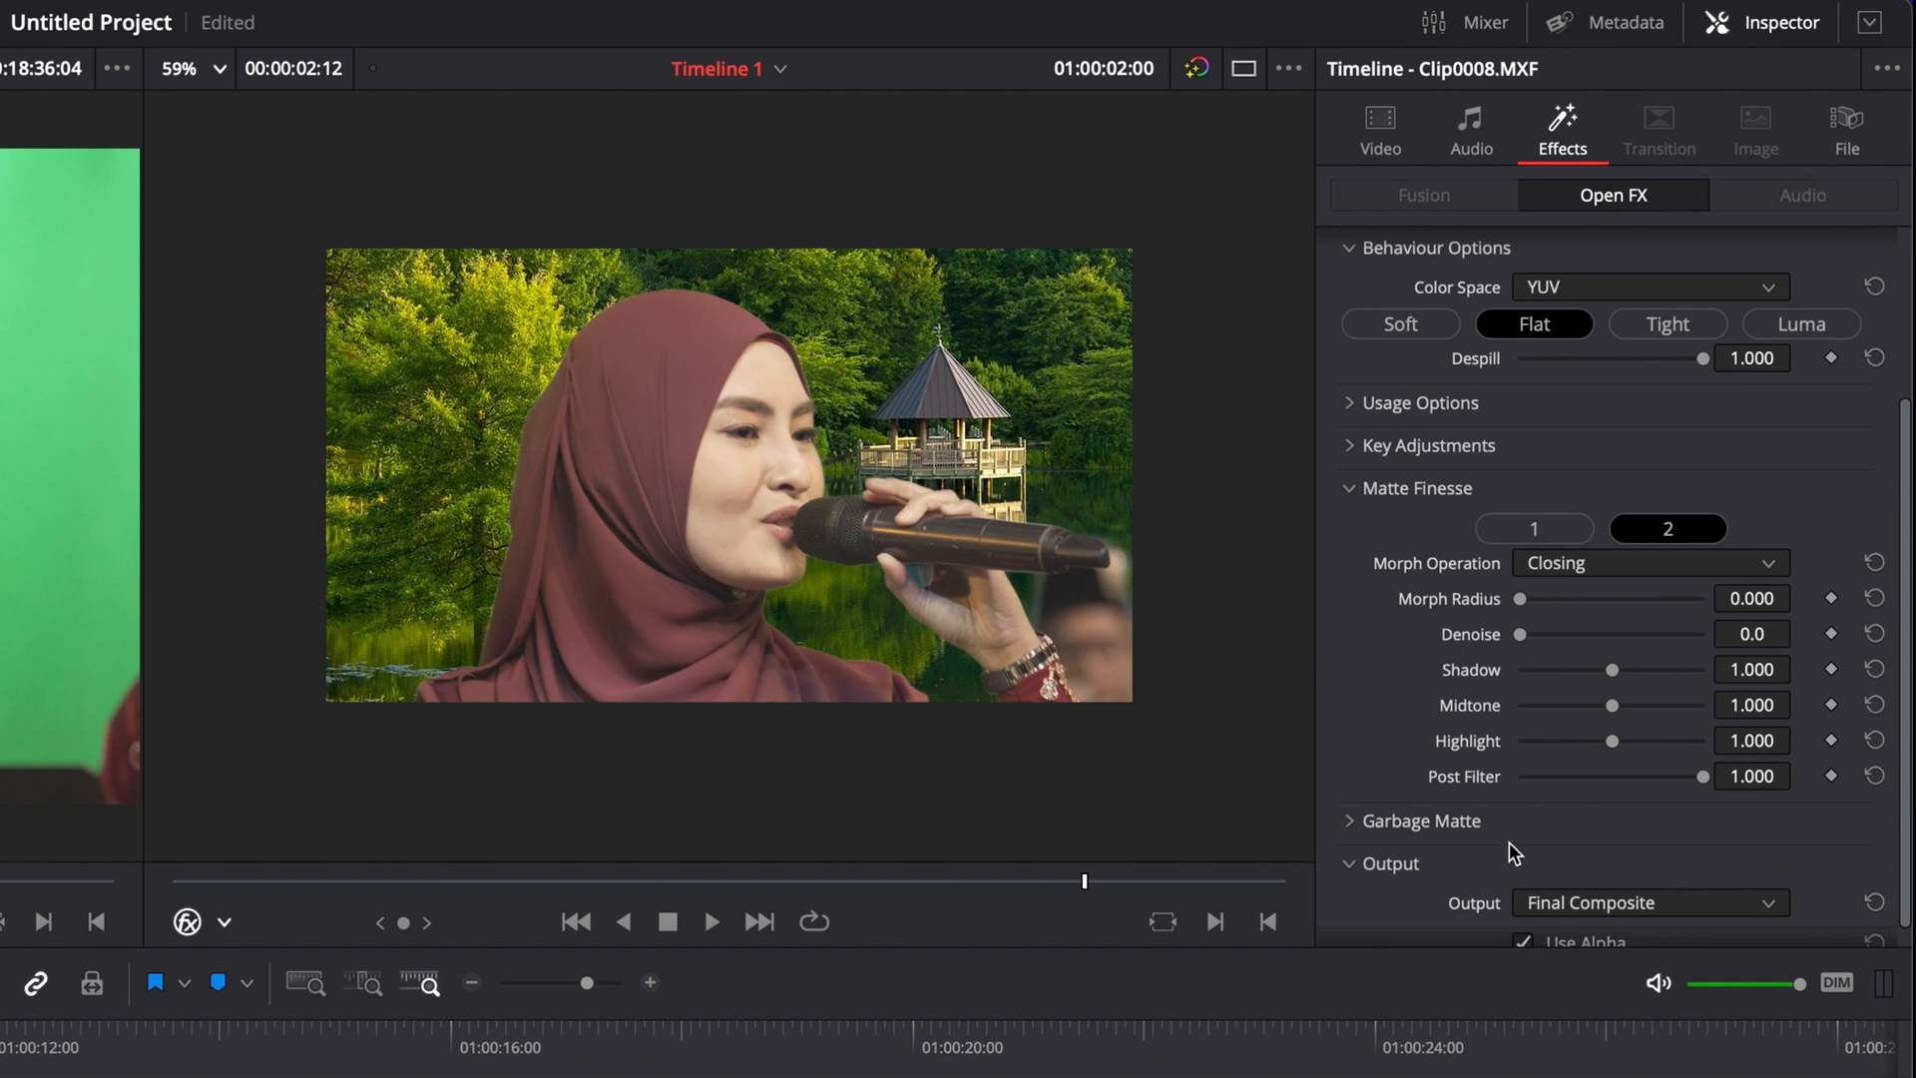
{"action": "scroll", "coordinate": [1497, 846], "scroll_direction": "down", "scroll_amount": 1}
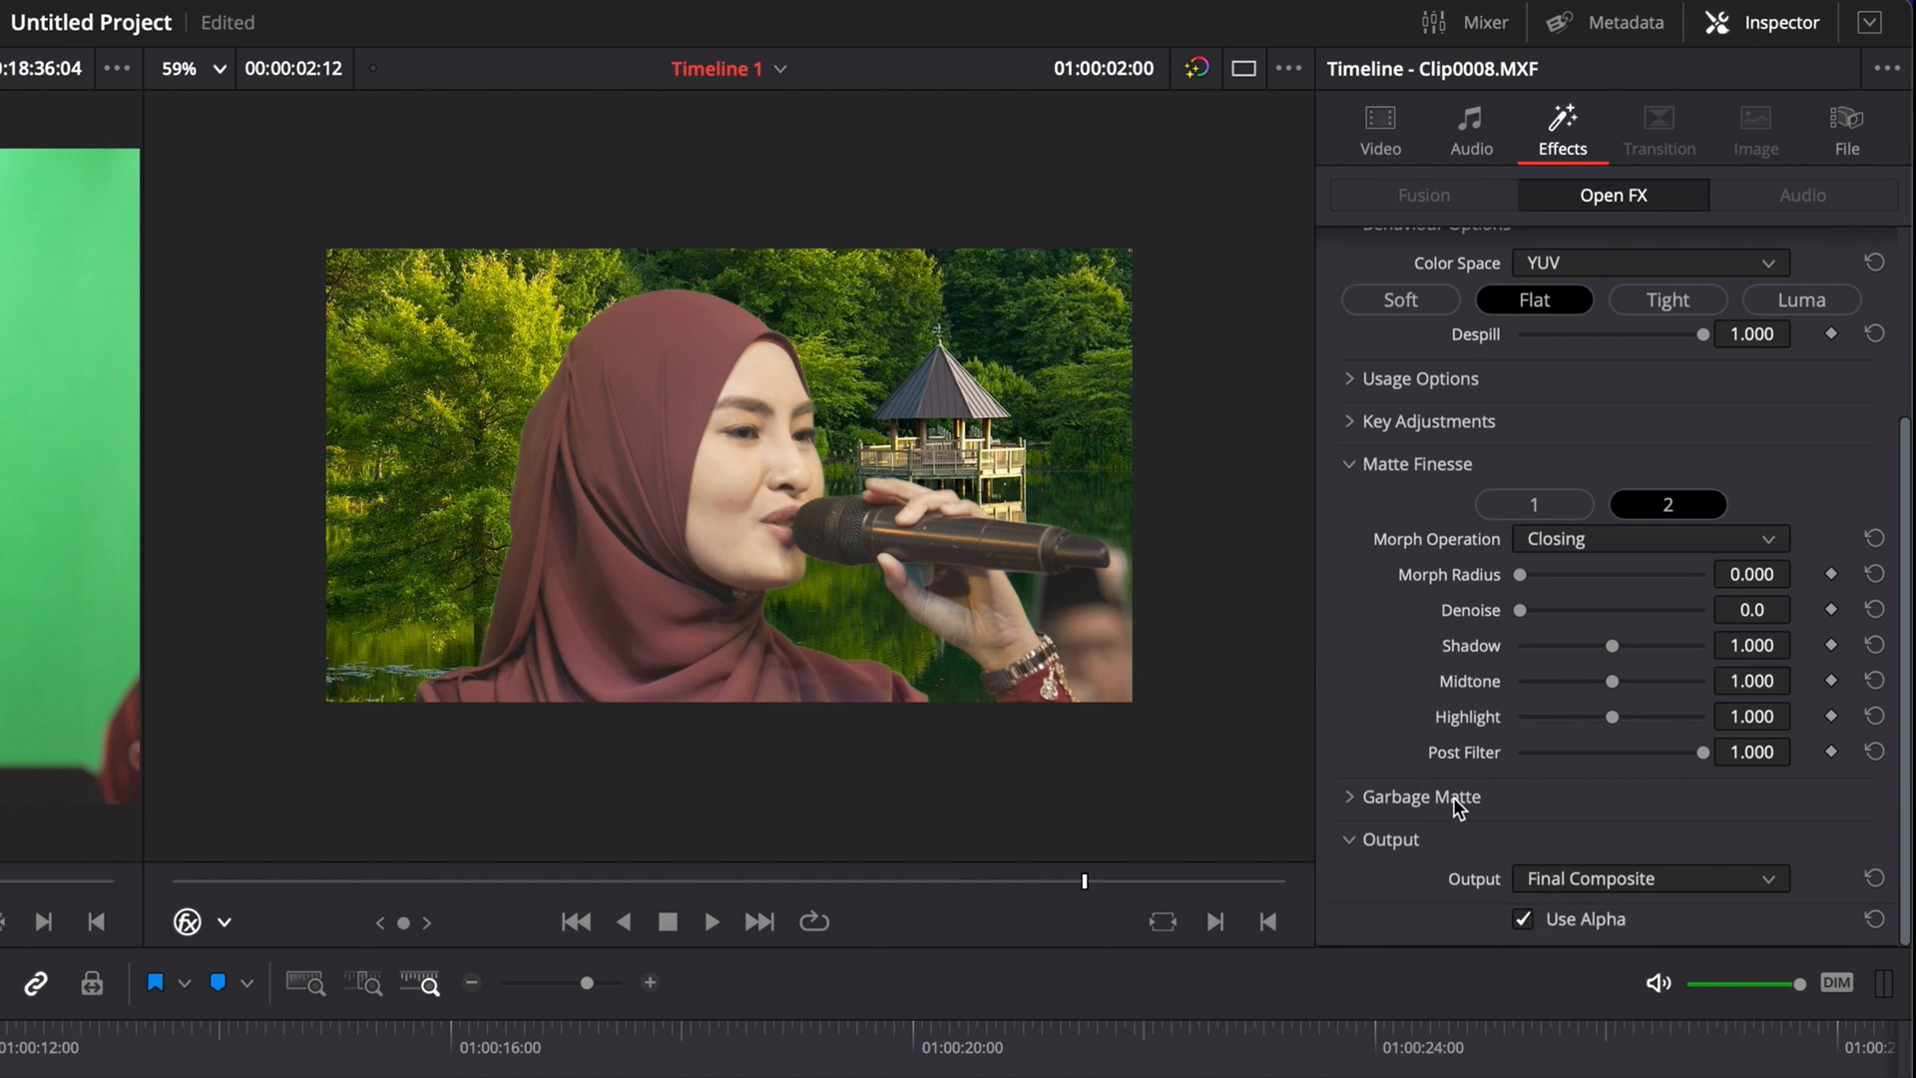
{"action": "left_click", "coordinate": [1453, 797]}
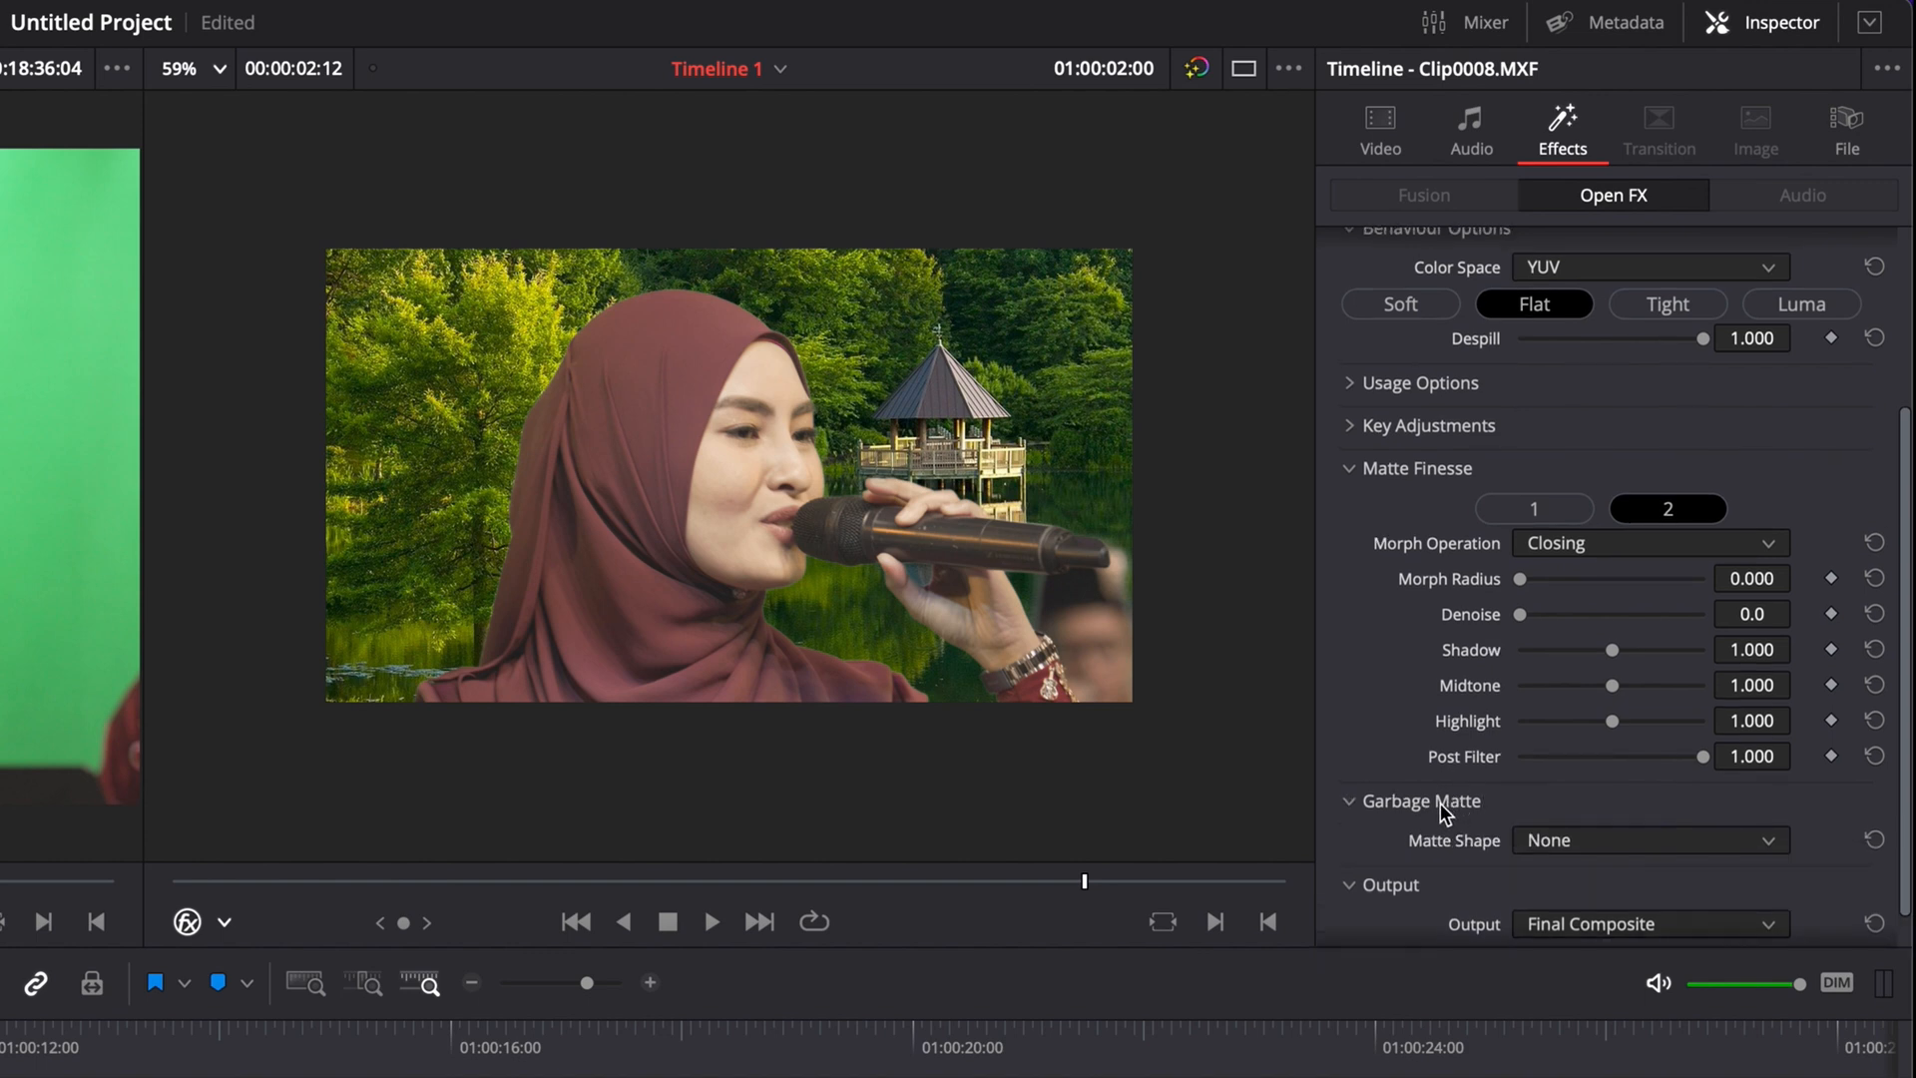
{"action": "scroll", "coordinate": [1440, 803], "scroll_direction": "down", "scroll_amount": 1}
{"action": "left_click", "coordinate": [1608, 805]}
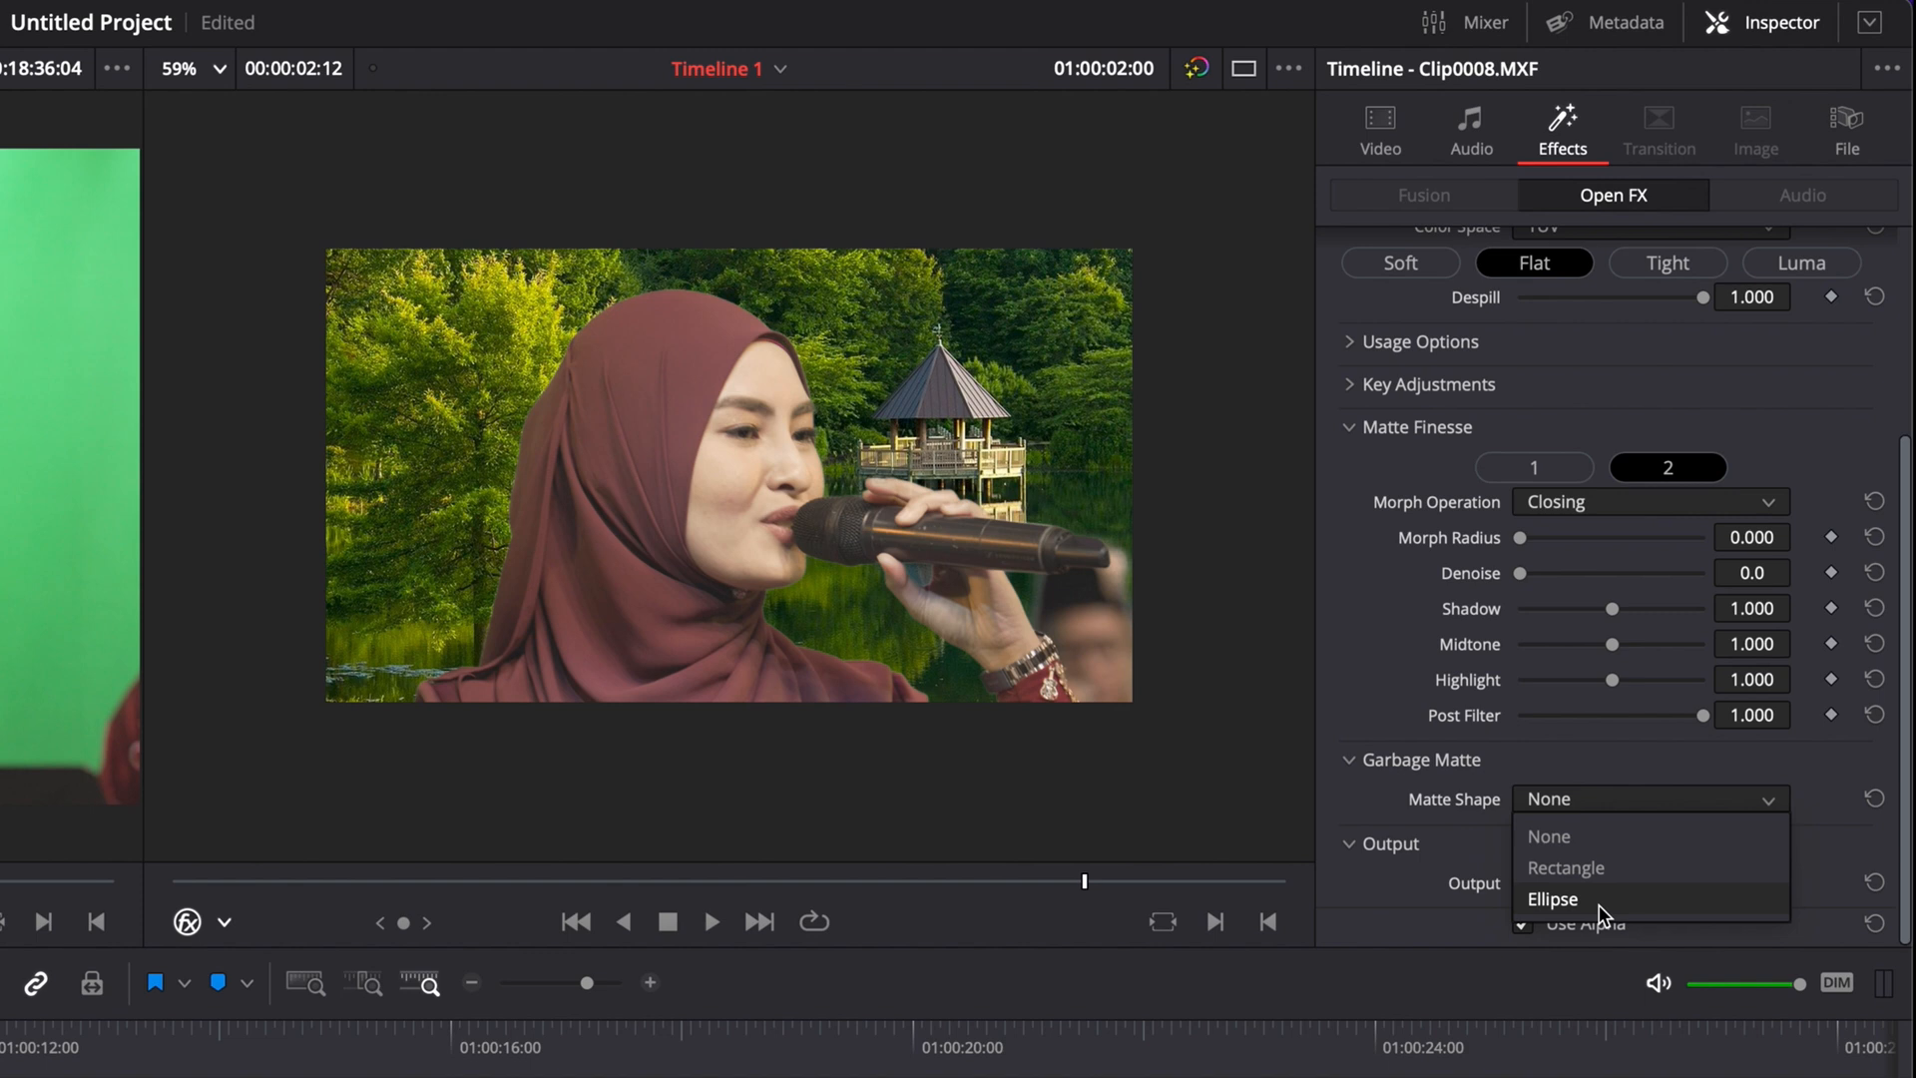
{"action": "left_click", "coordinate": [1598, 873]}
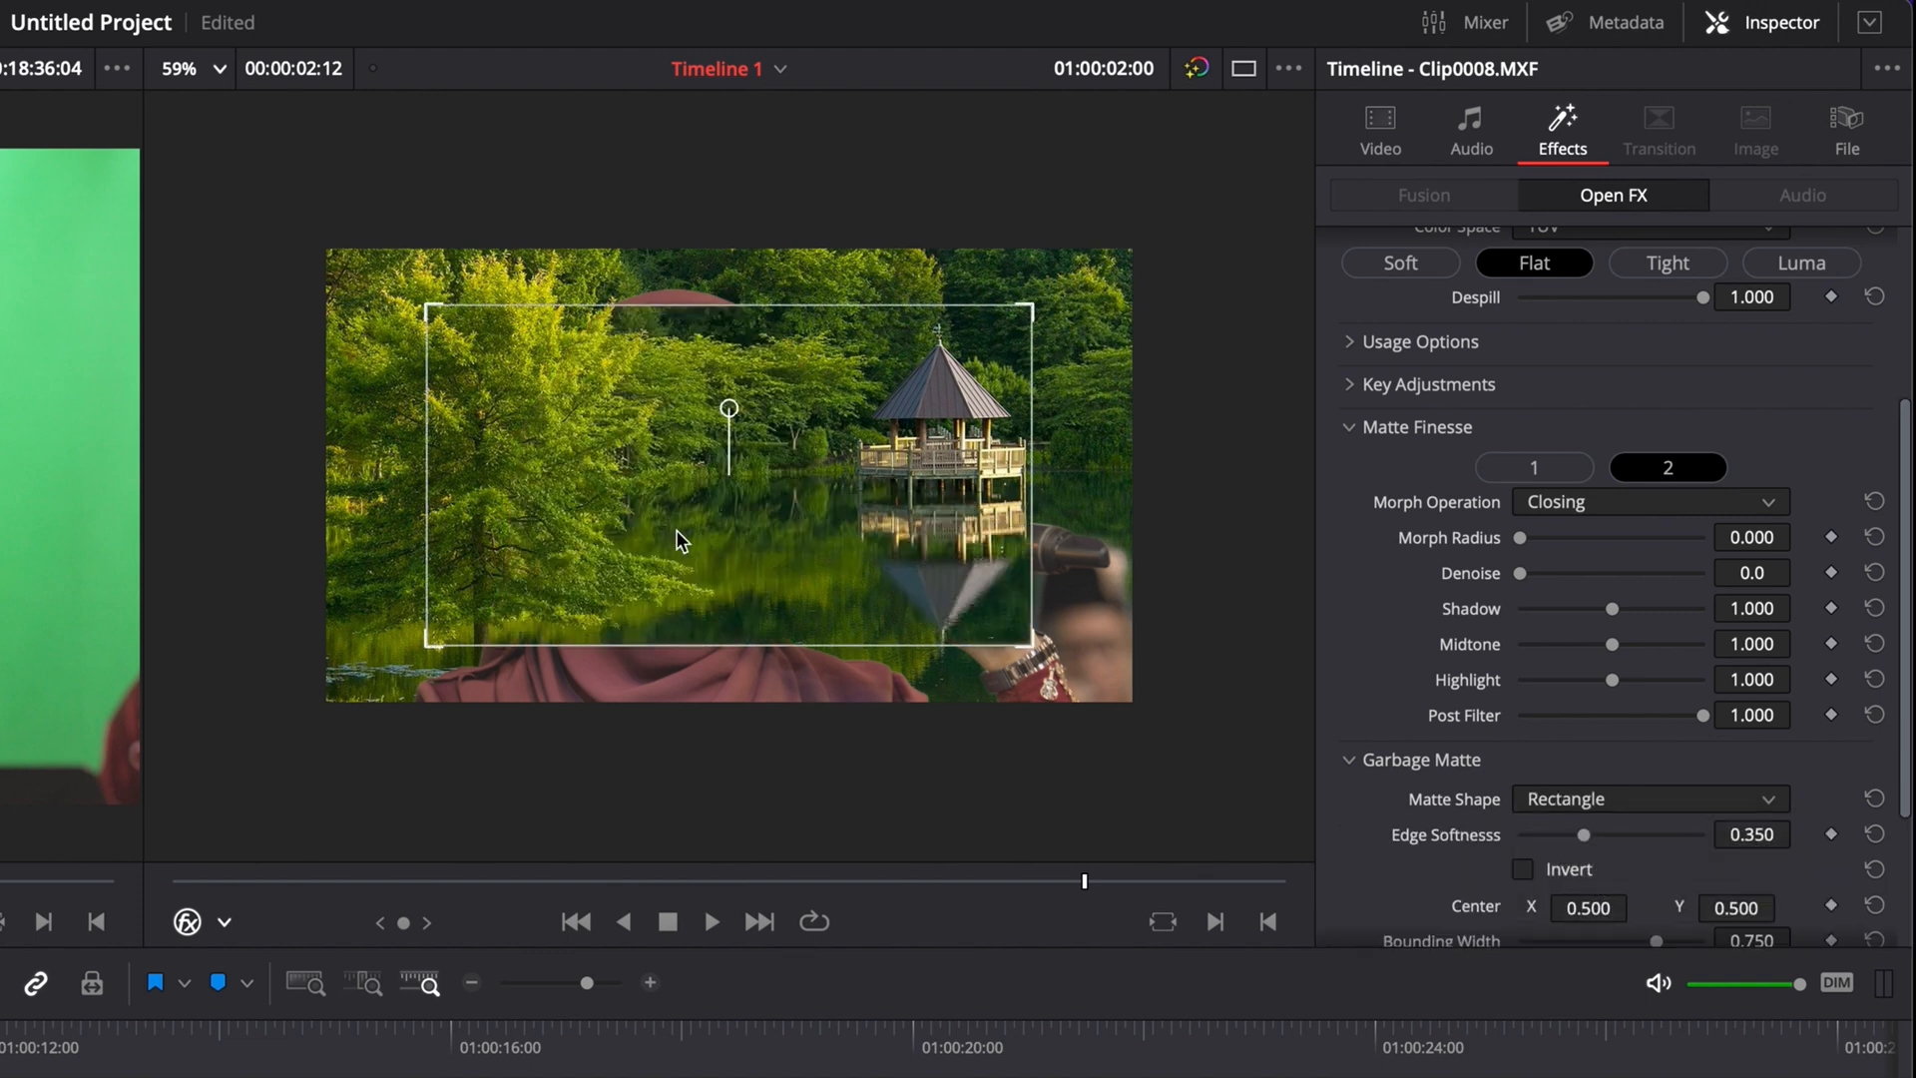
{"action": "left_click_drag", "start_coordinate": [1029, 307], "coordinate": [587, 530]}
{"action": "left_click_drag", "start_coordinate": [1591, 837], "coordinate": [1507, 827]}
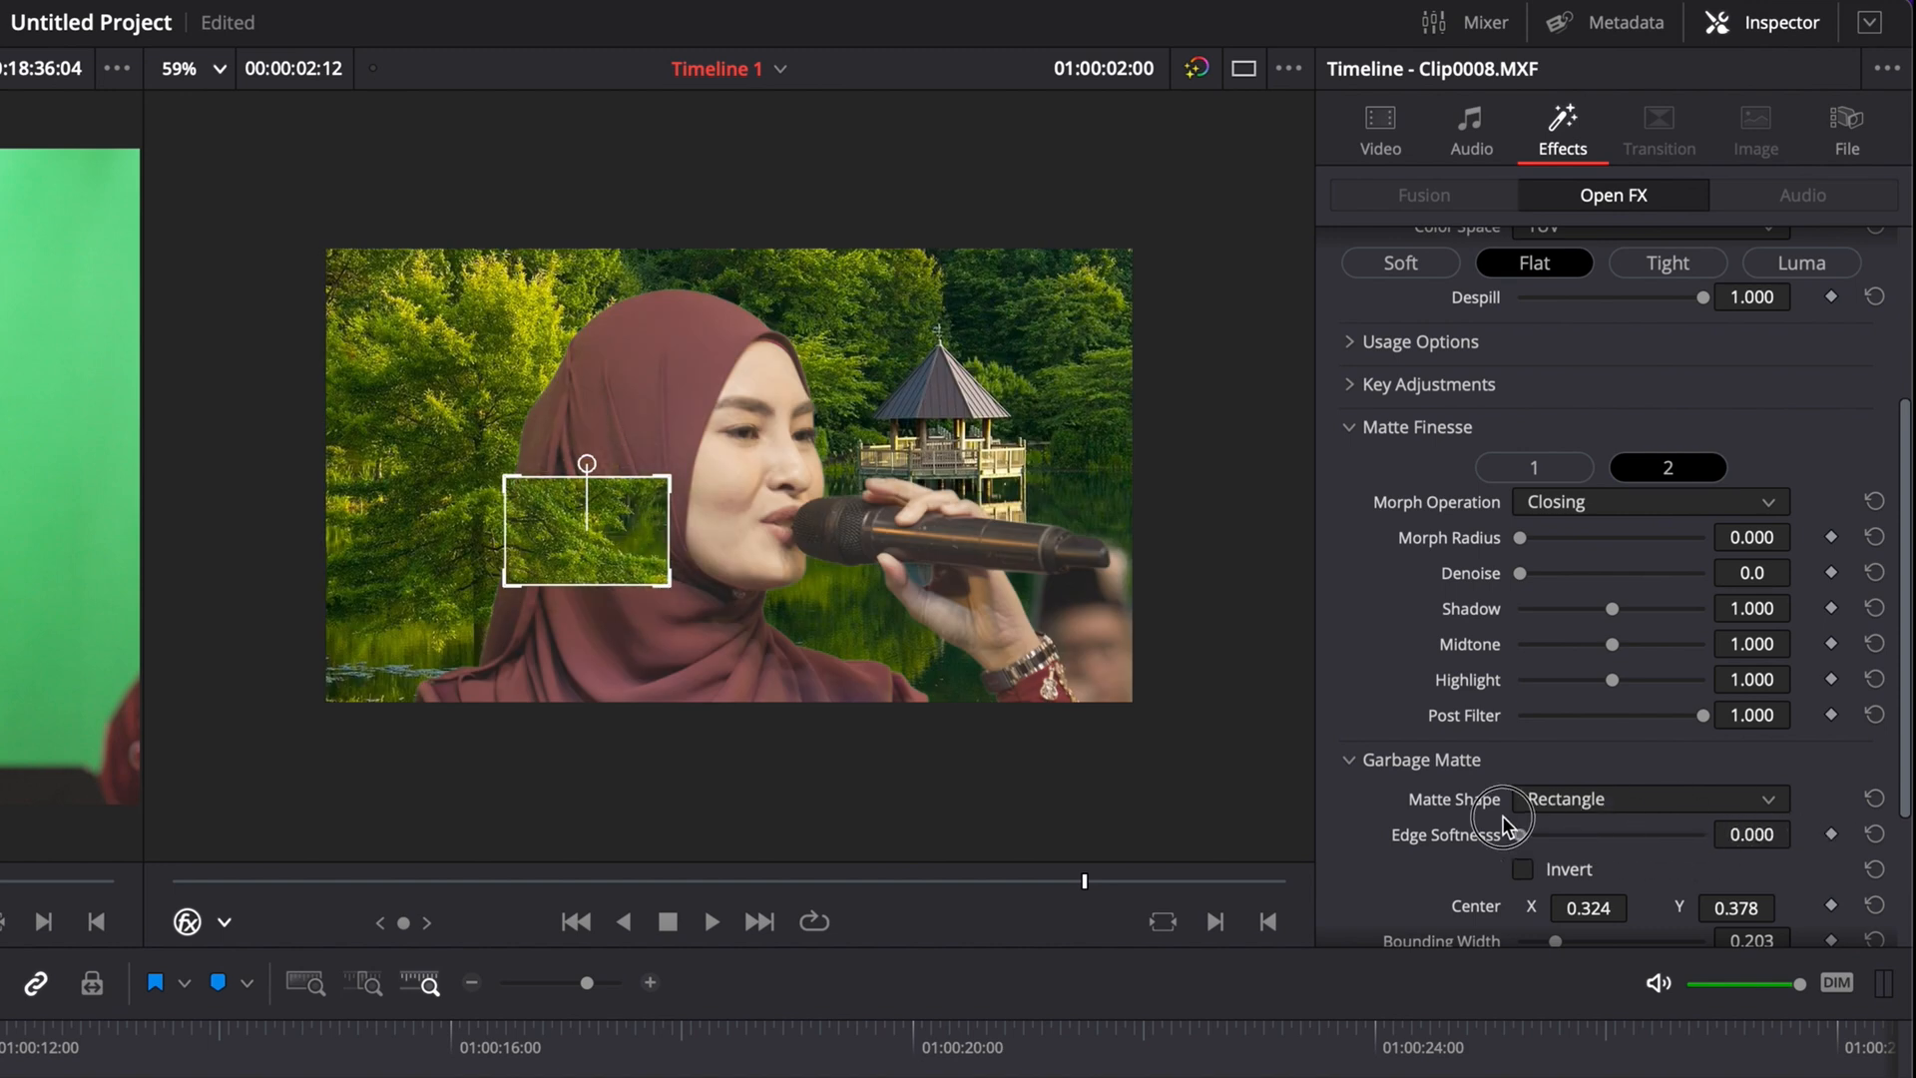
{"action": "left_click", "coordinate": [1641, 798]}
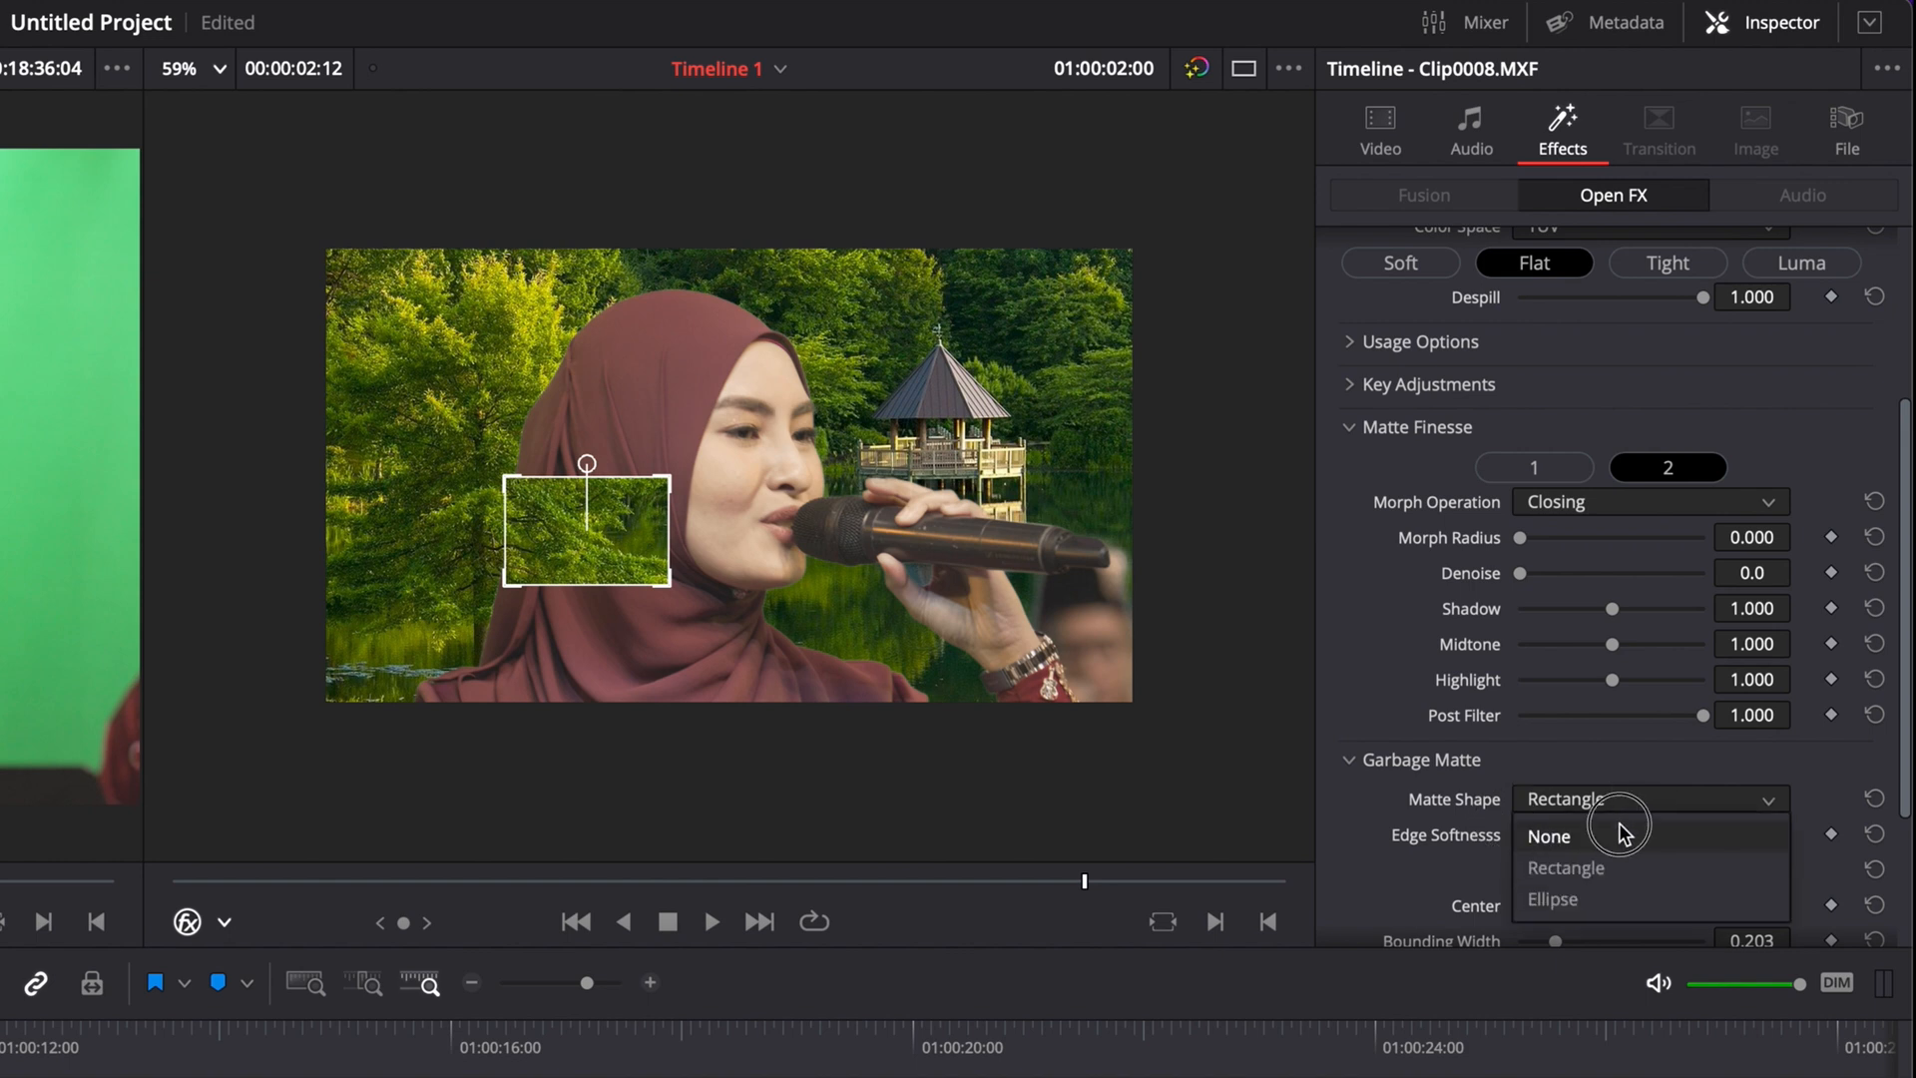
{"action": "left_click", "coordinate": [1619, 830]}
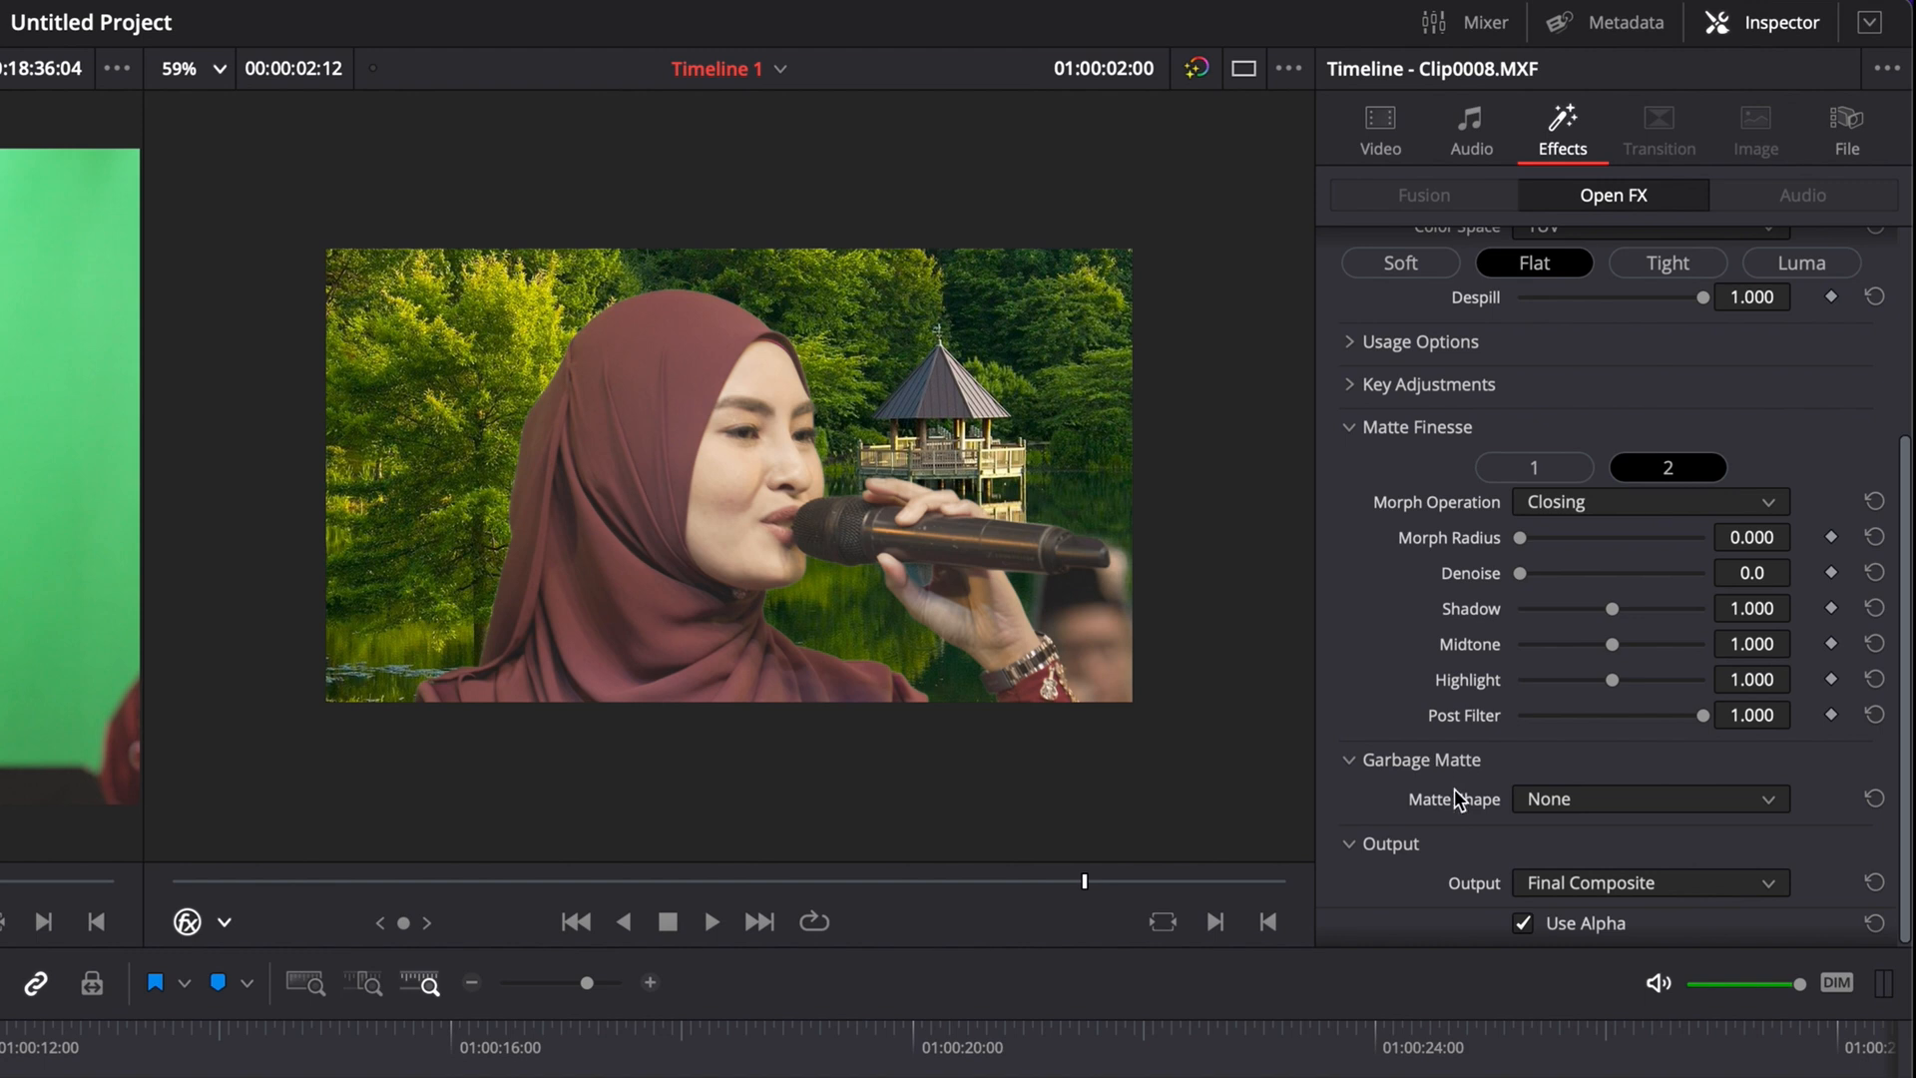
{"action": "scroll", "coordinate": [1415, 761], "scroll_direction": "down", "scroll_amount": 1}
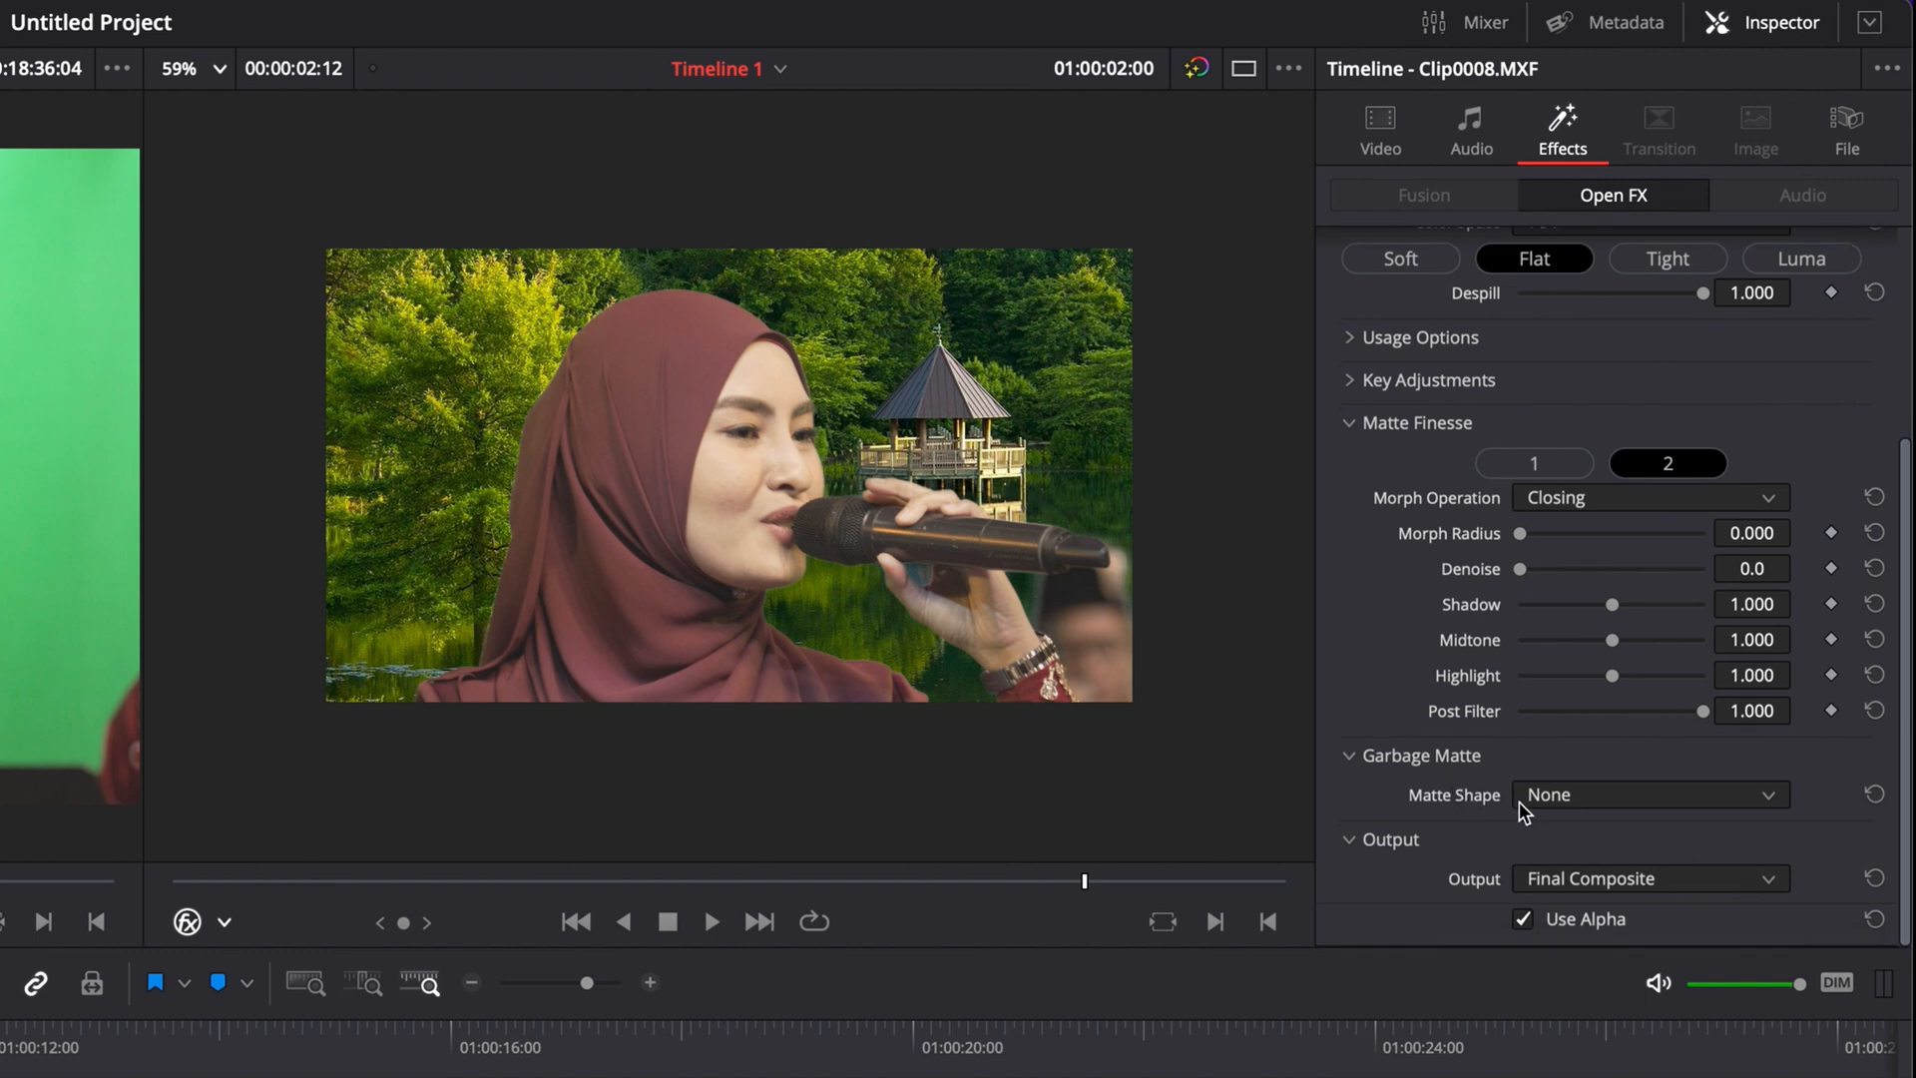
{"action": "left_click", "coordinate": [1553, 798]}
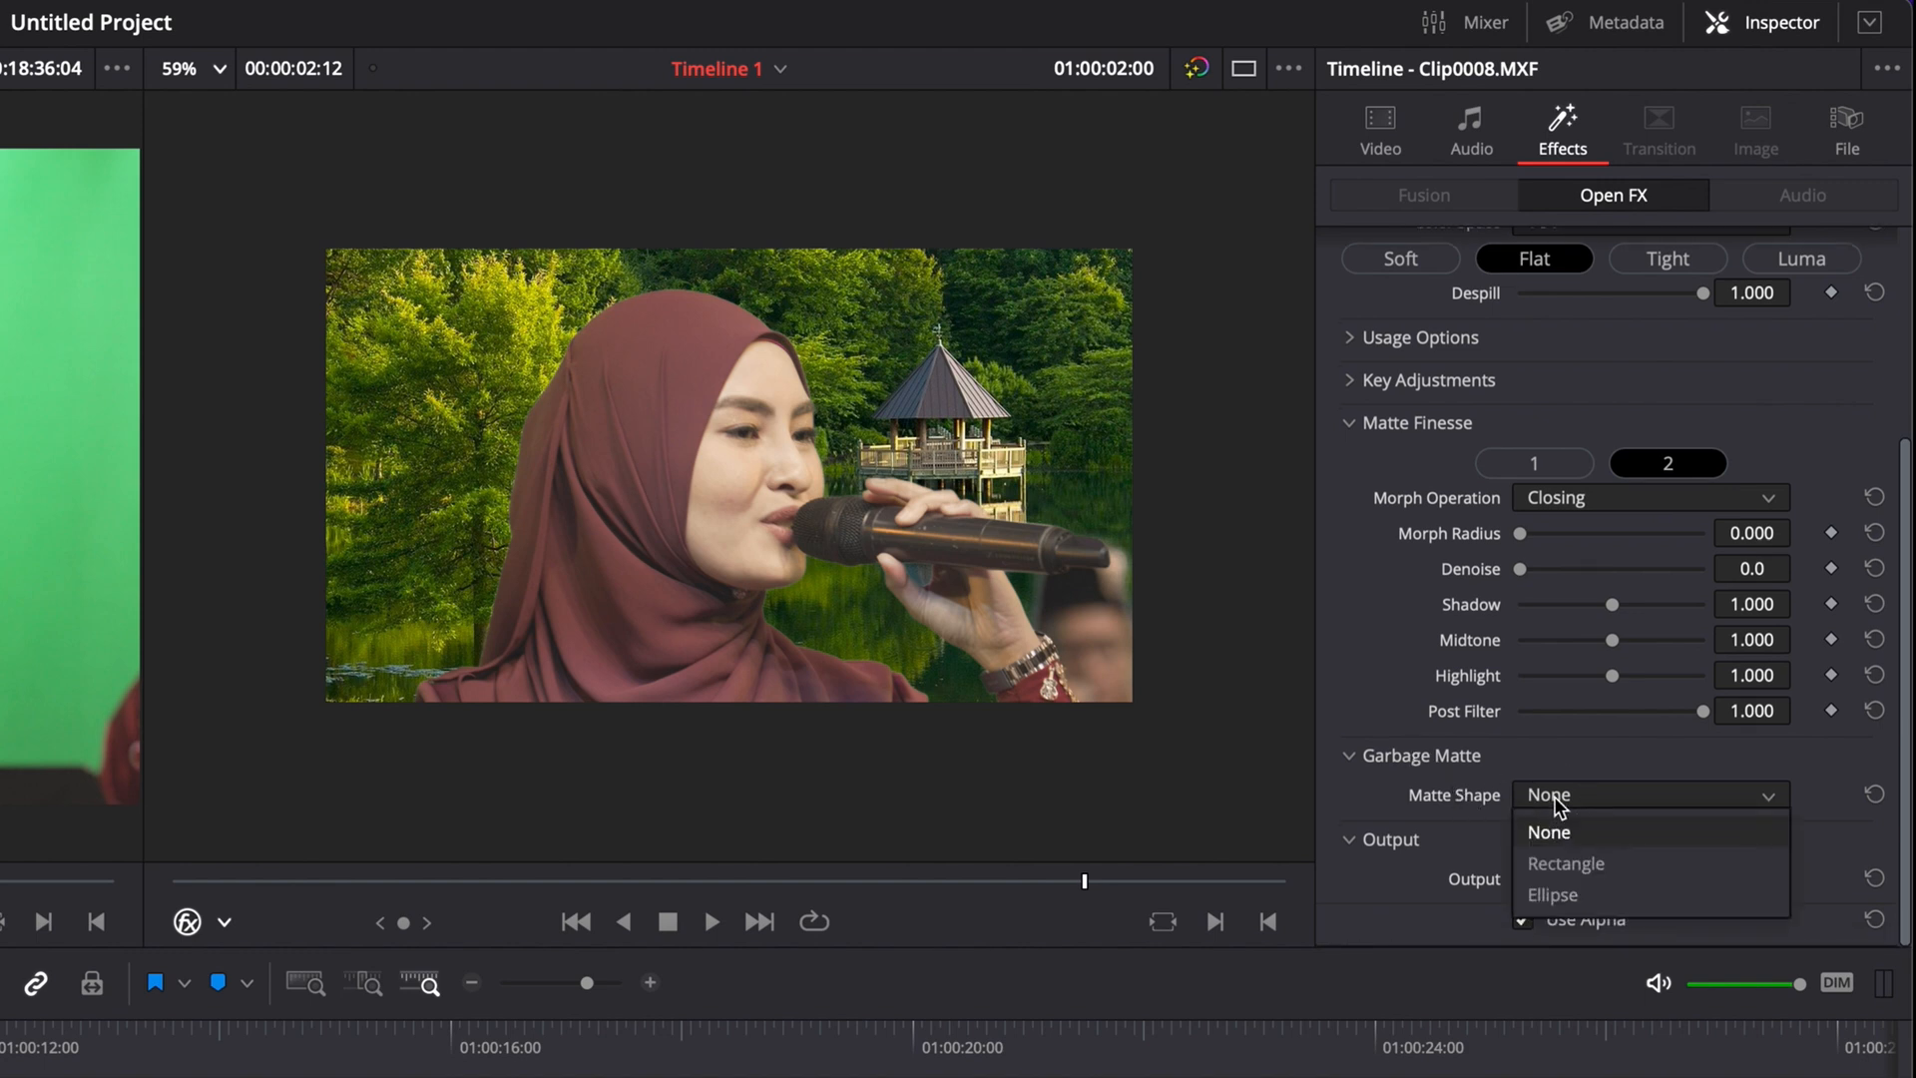
{"action": "left_click", "coordinate": [1419, 783]}
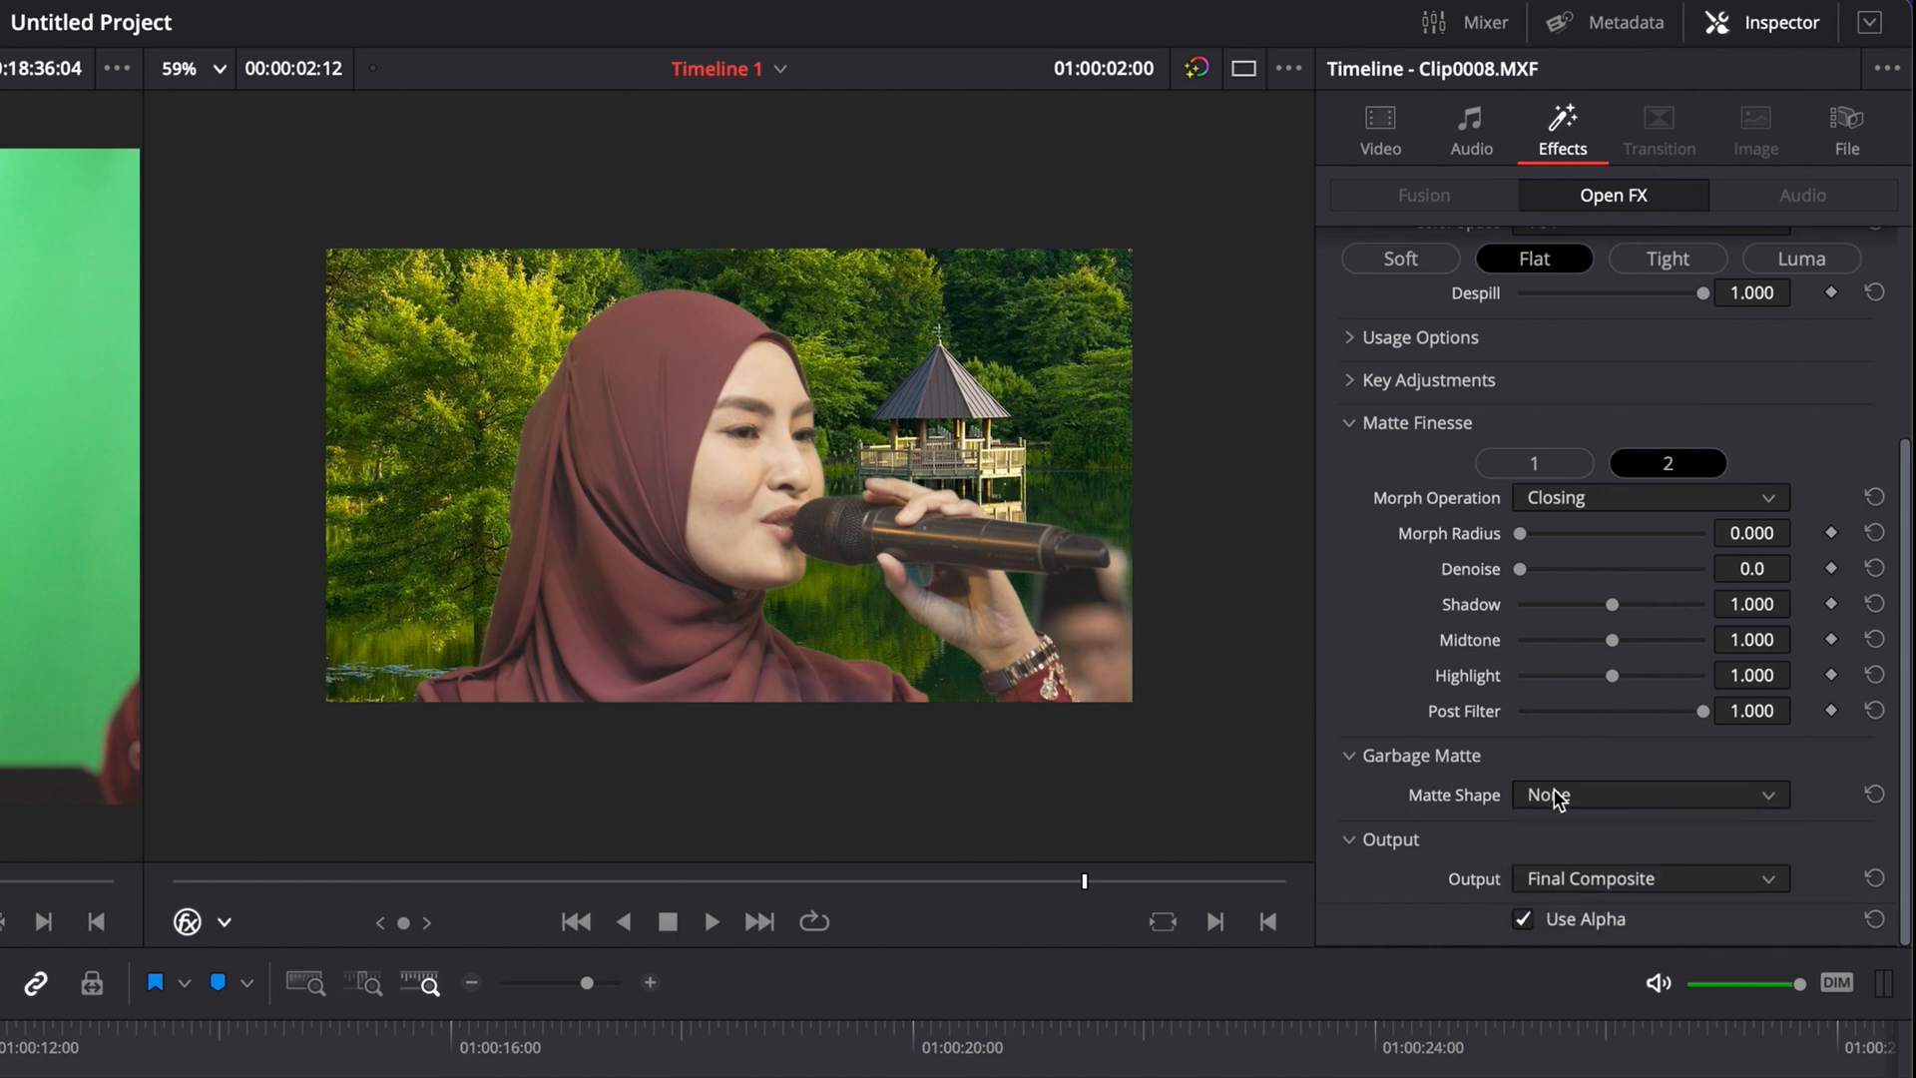
{"action": "left_click", "coordinate": [1554, 799]}
{"action": "left_click", "coordinate": [1416, 799]}
{"action": "scroll", "coordinate": [735, 525], "scroll_direction": "up", "scroll_amount": 5}
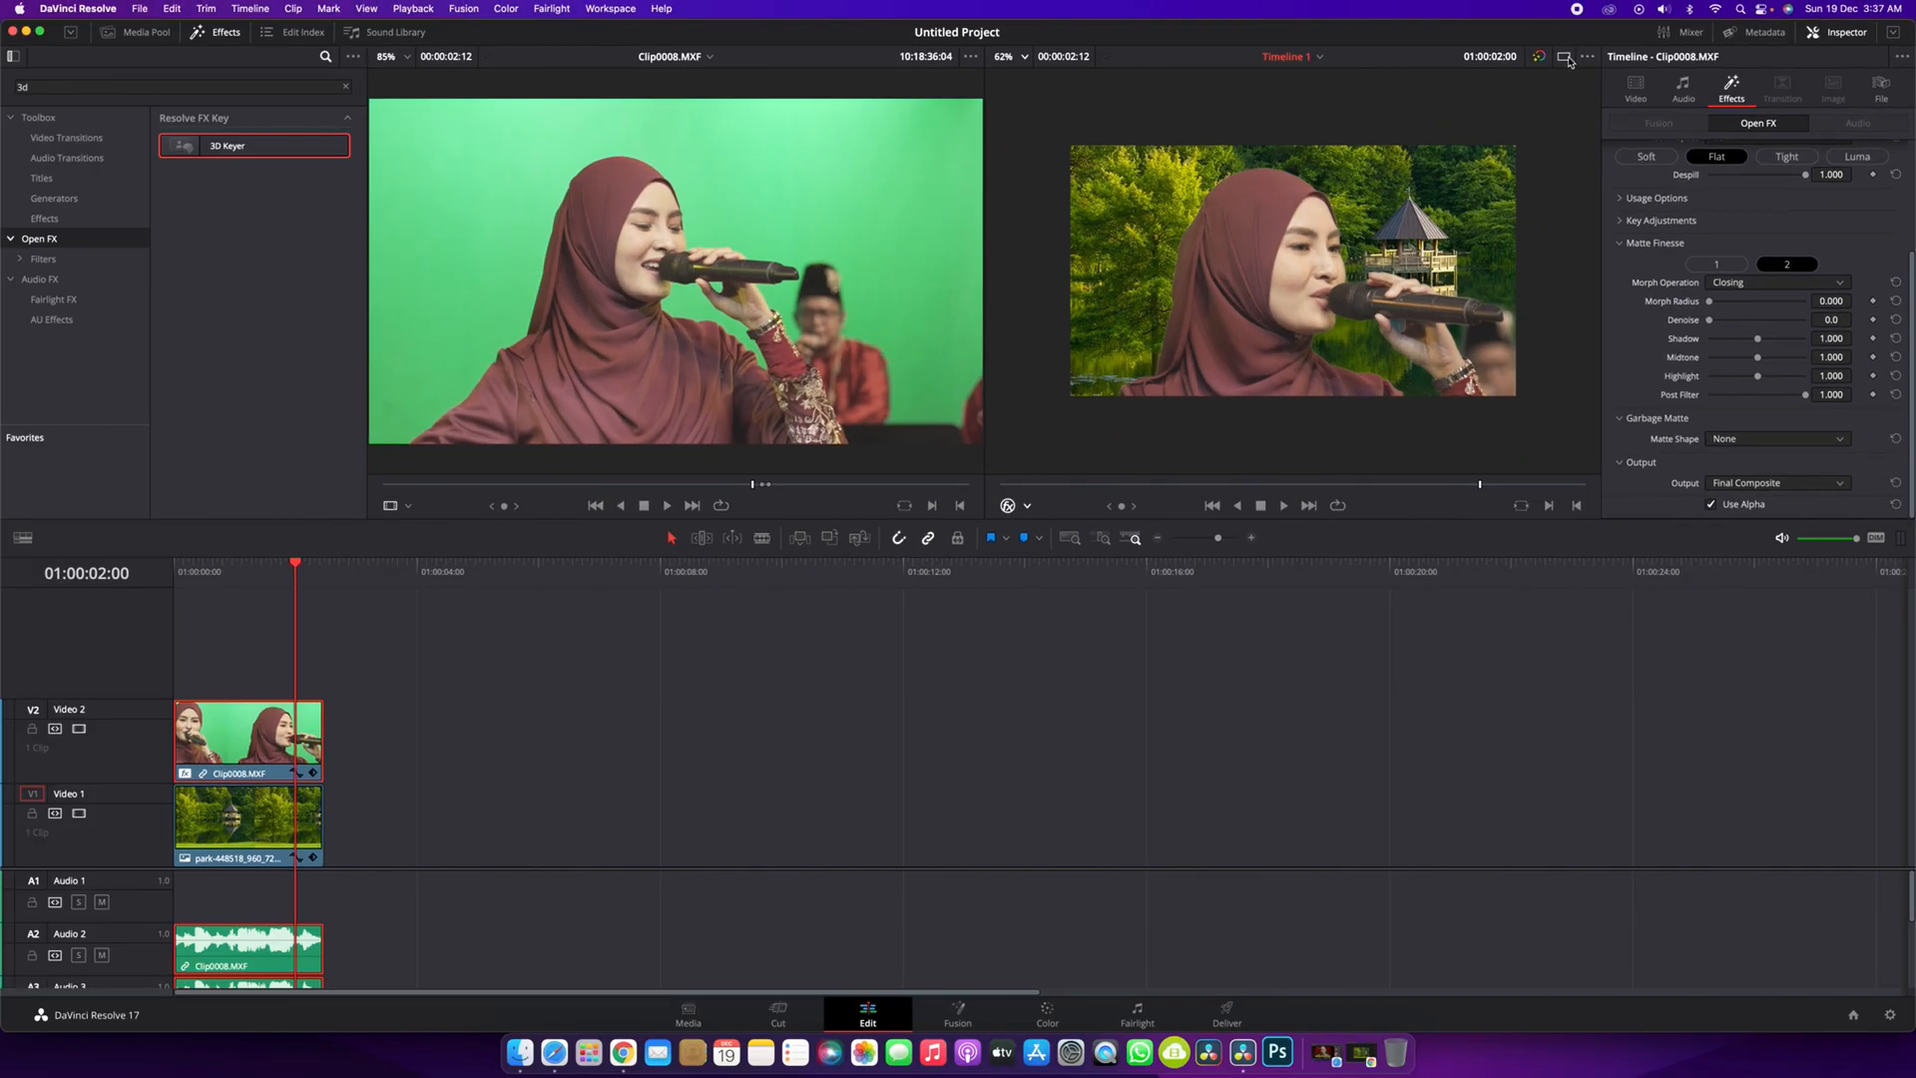
- Switch to the single timeline viewer and fit the composite frame to it
{"action": "left_click", "coordinate": [1243, 68]}
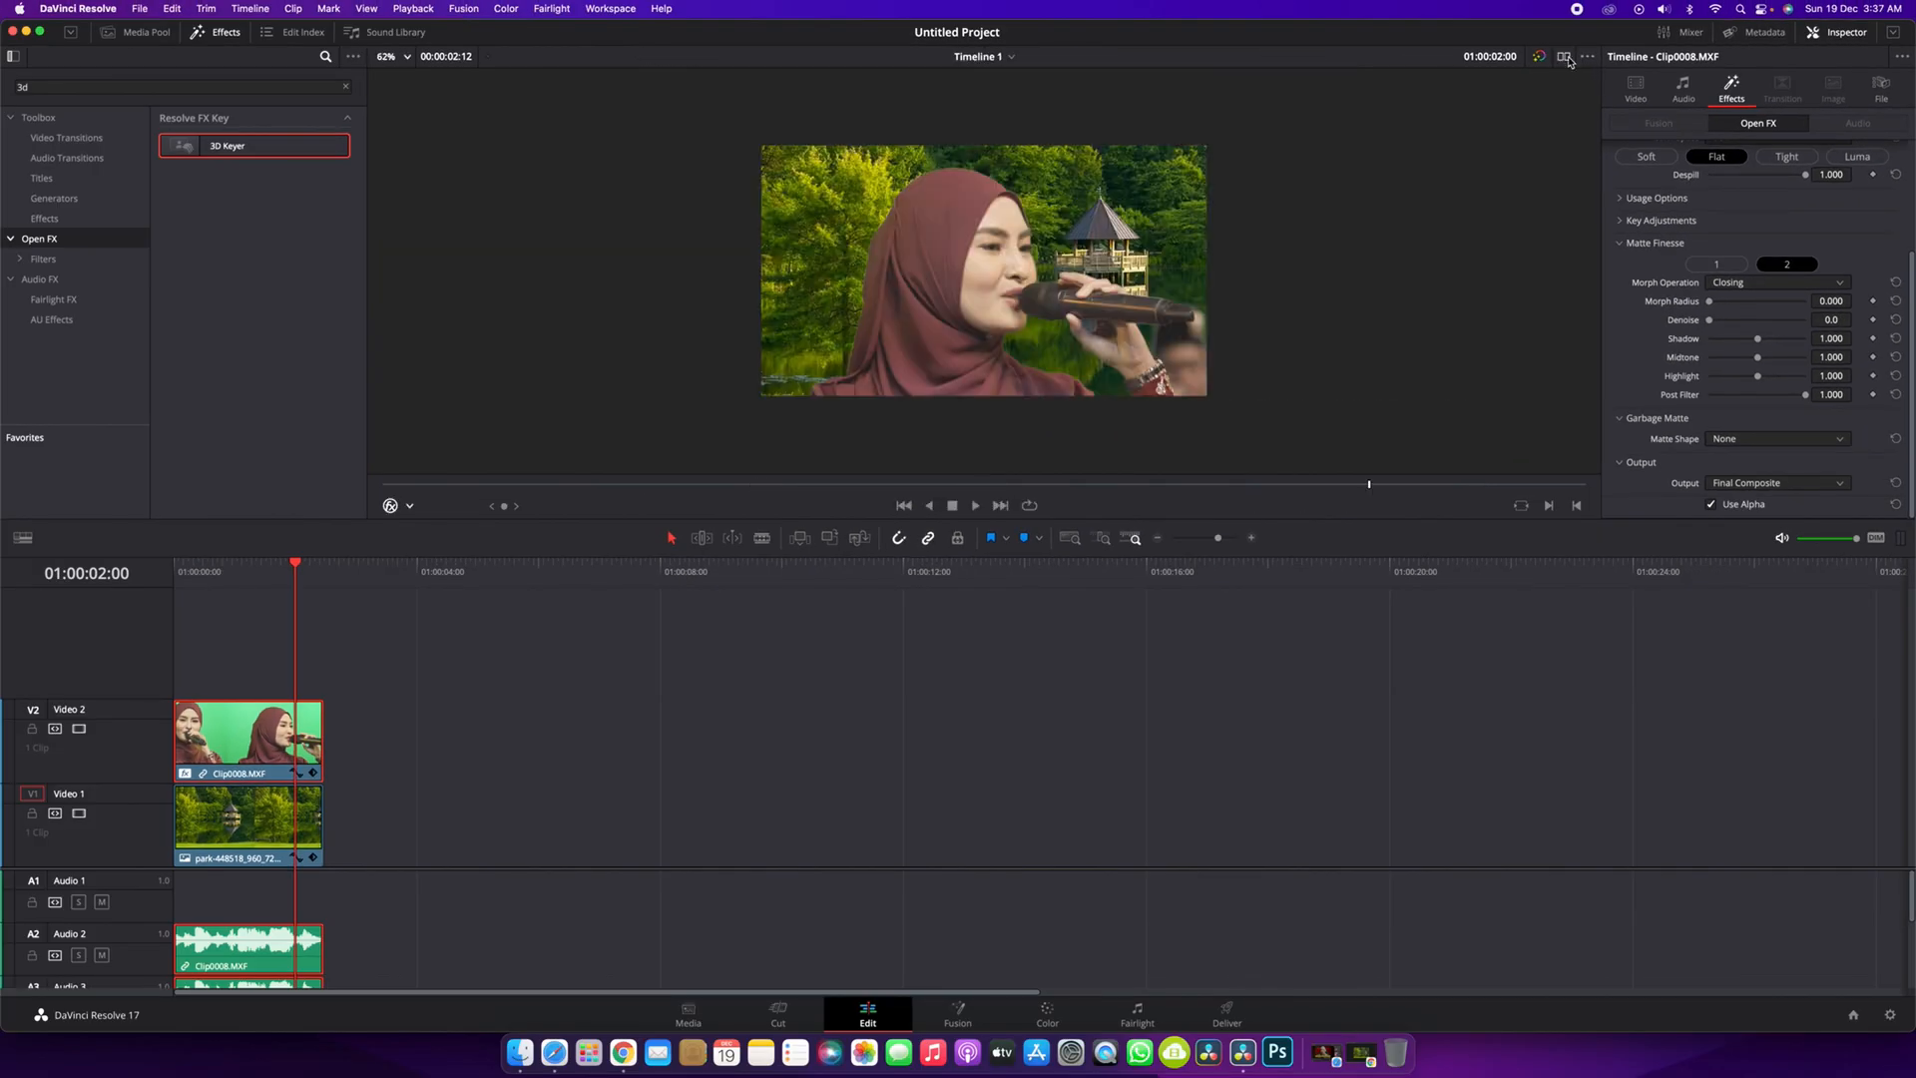
{"action": "left_click", "coordinate": [406, 56]}
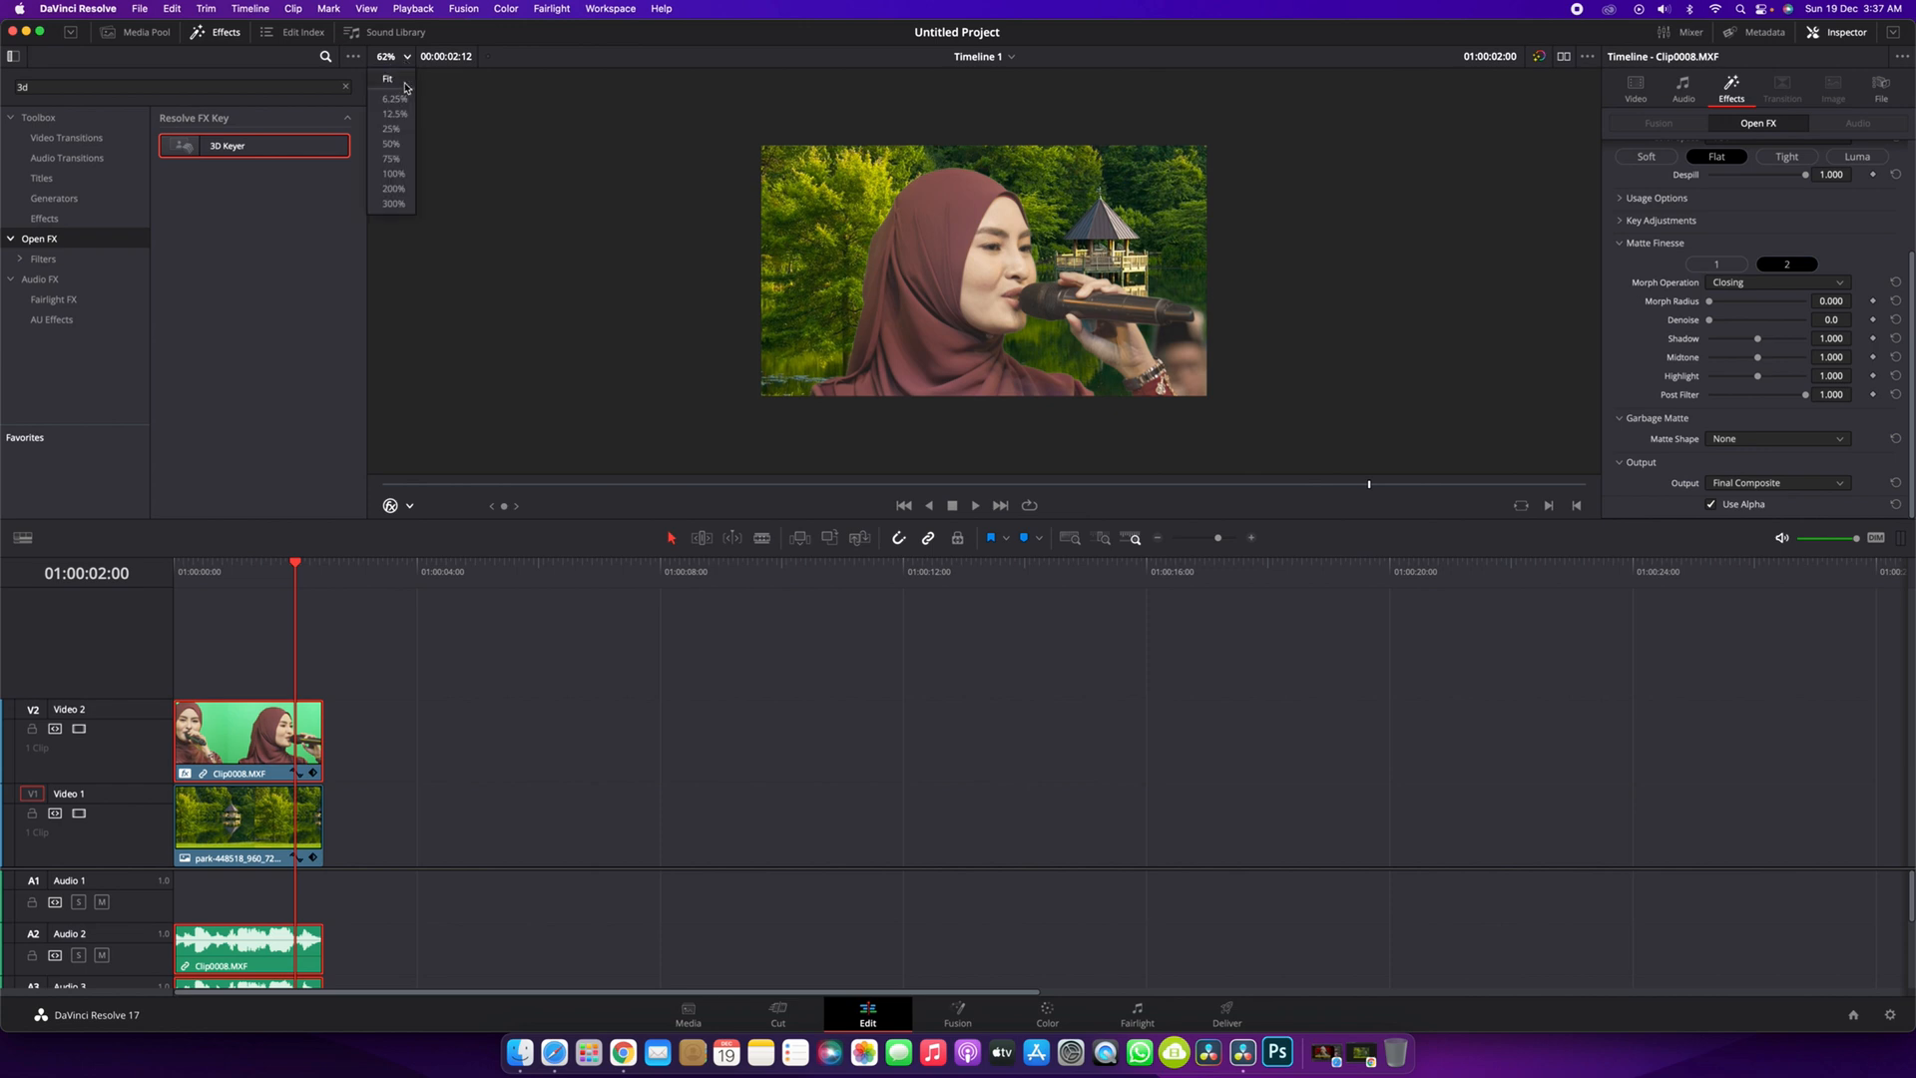
{"action": "left_click", "coordinate": [405, 83]}
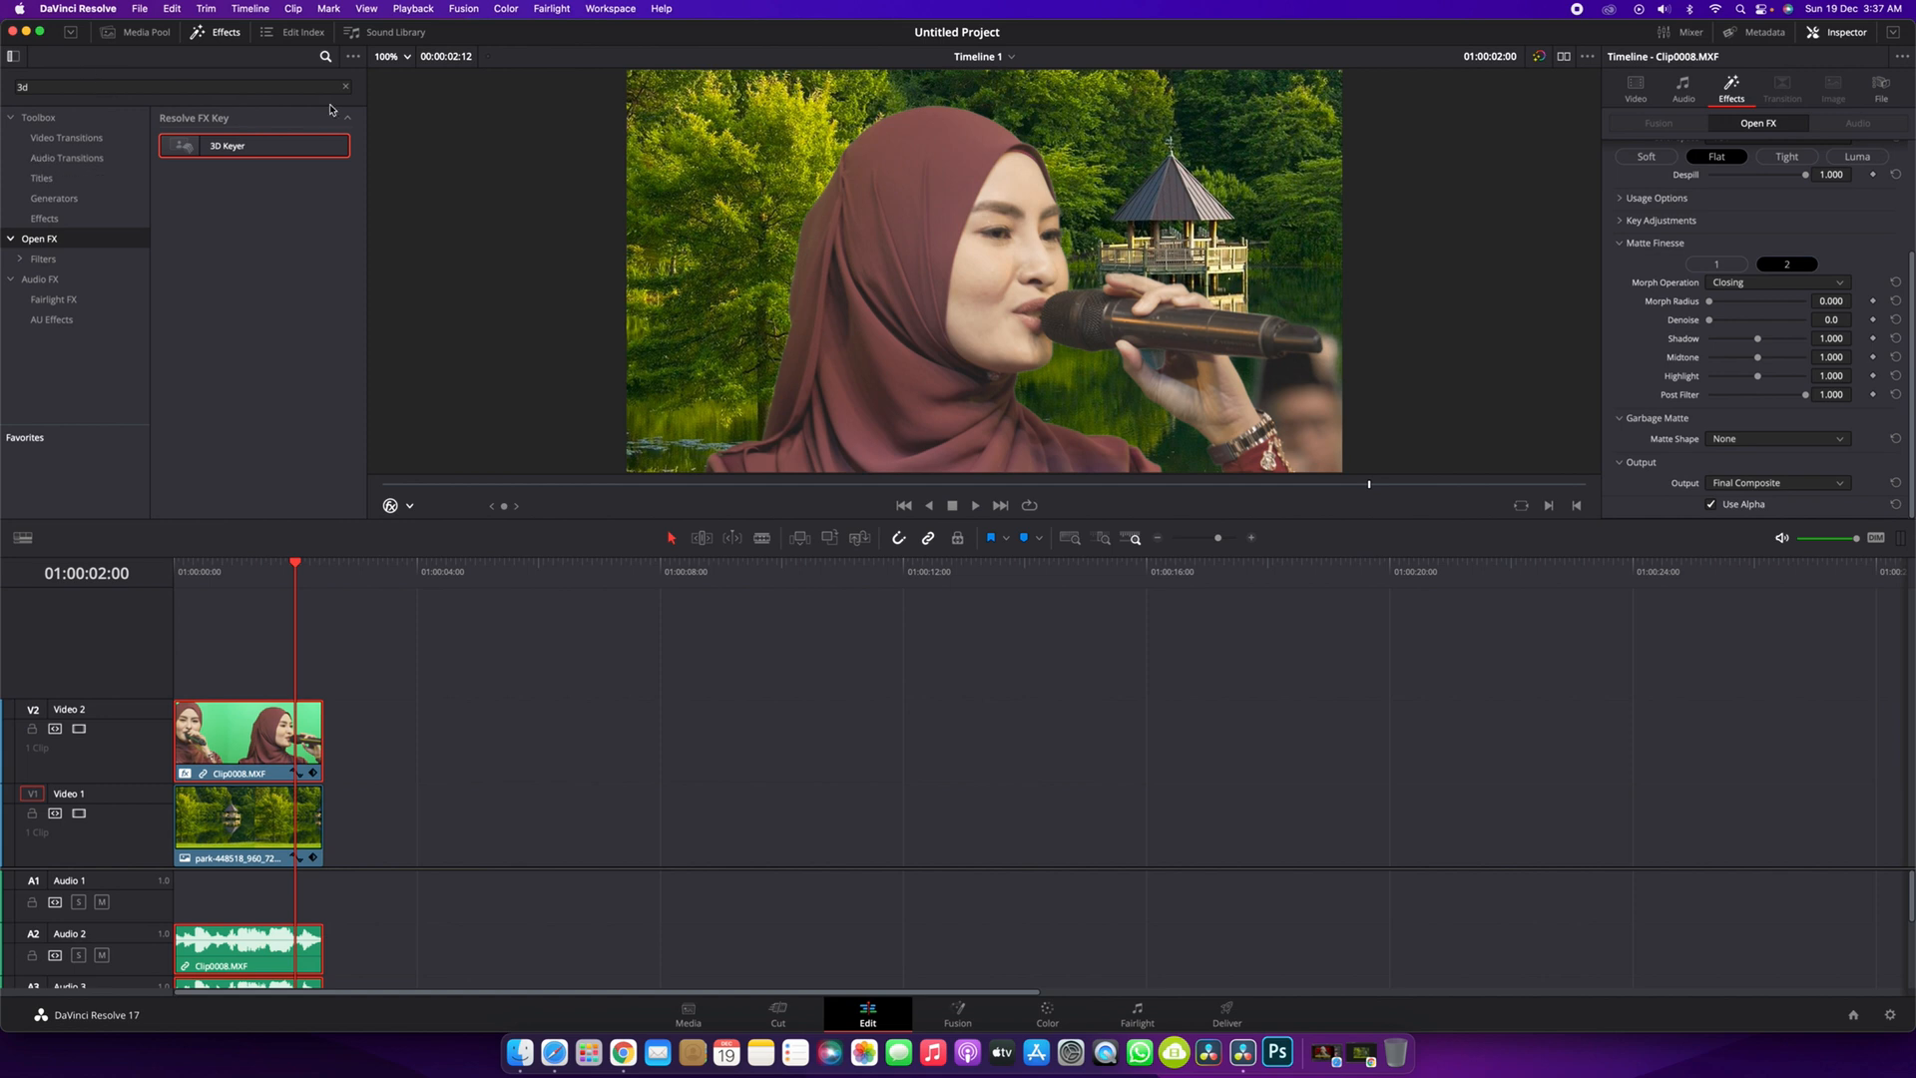
- Search the effects for "blur" and apply Gaussian Blur to the park image on Video 1
{"action": "left_click", "coordinate": [347, 92]}
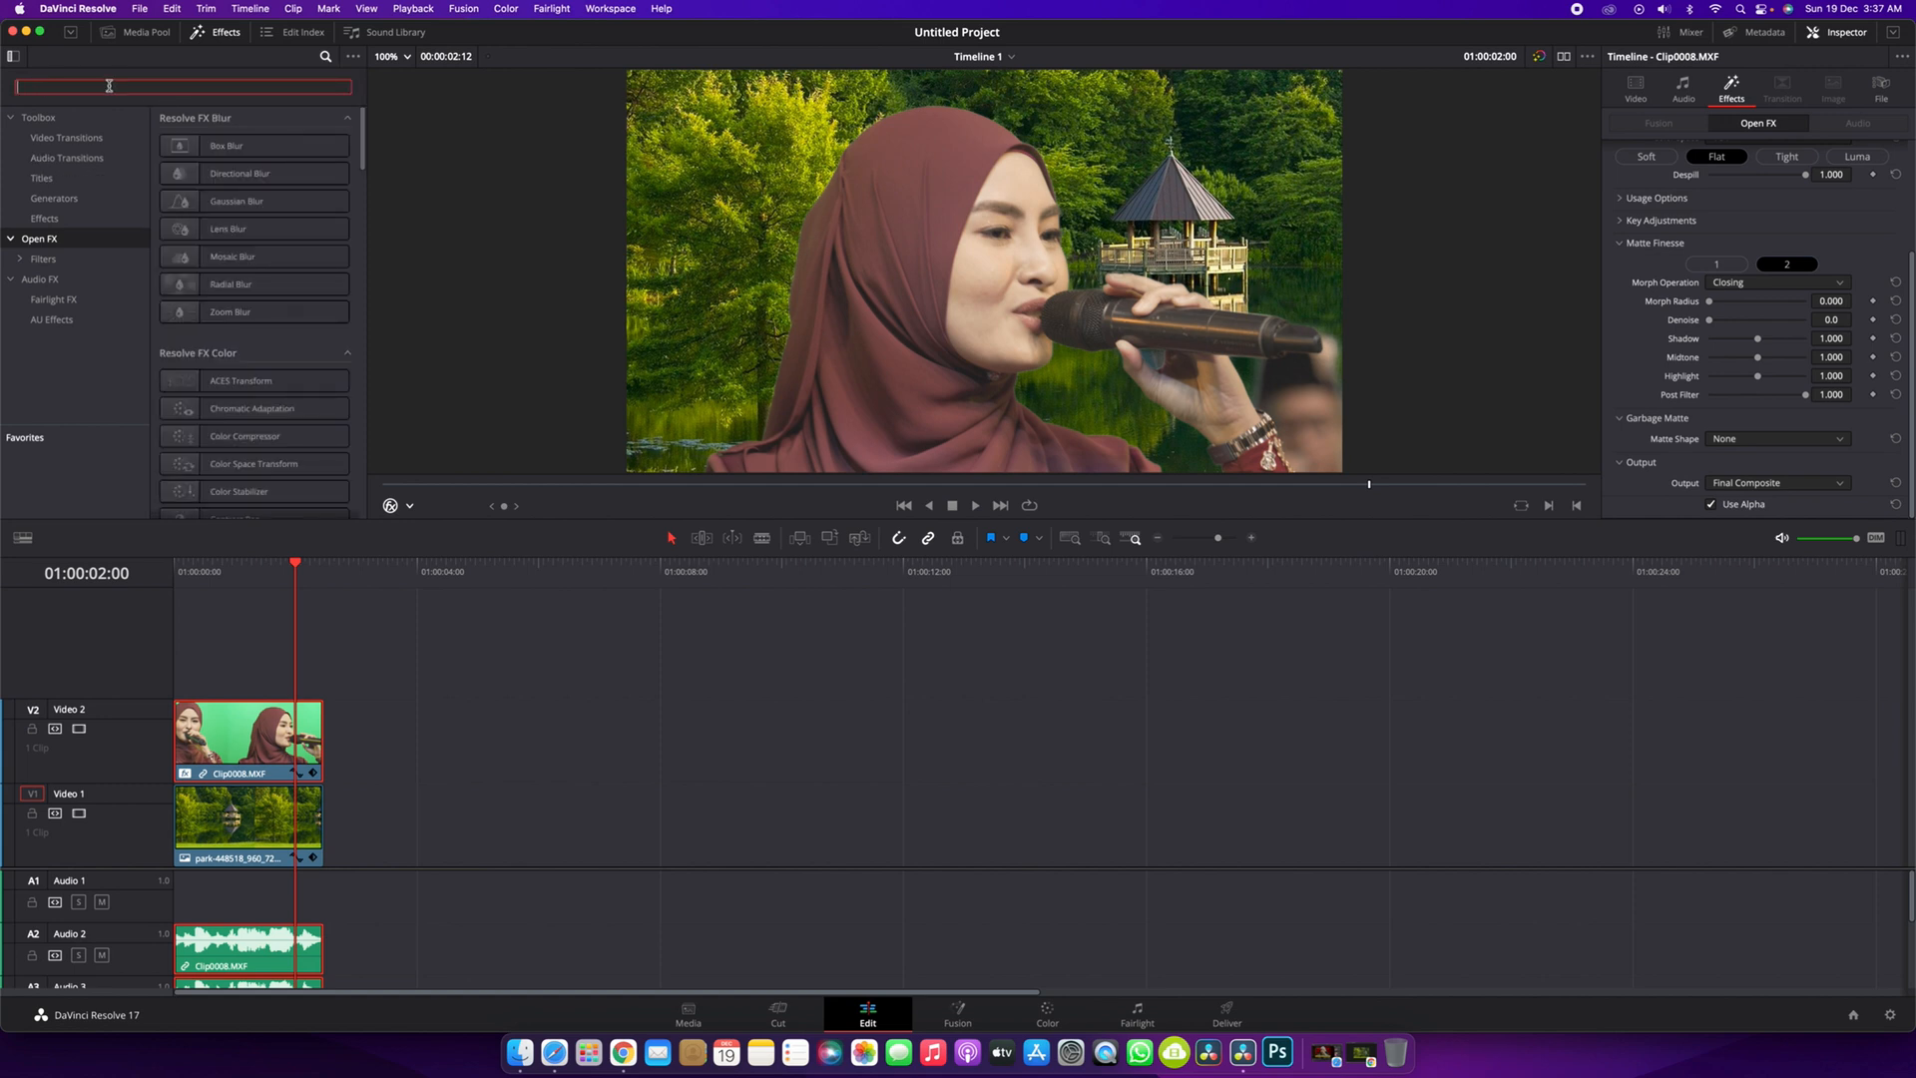
{"action": "type", "text": "blur"}
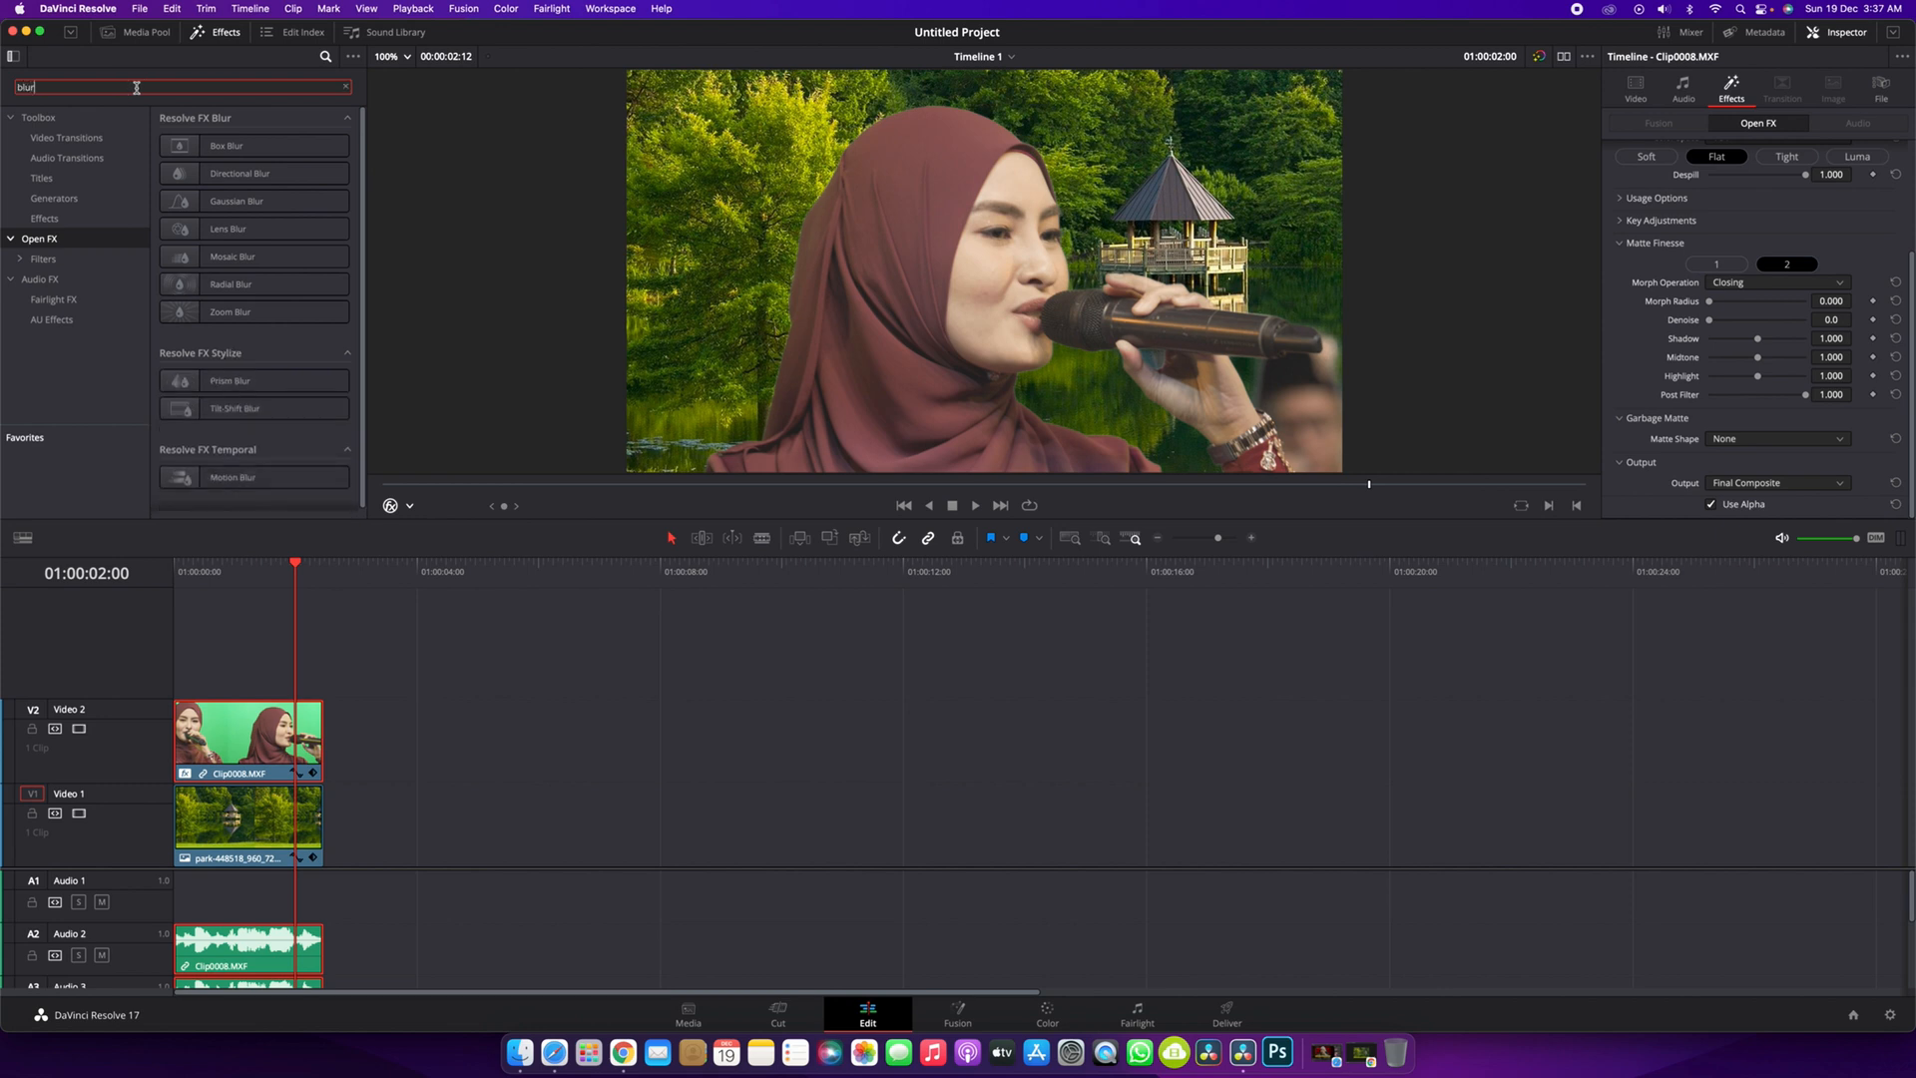
{"action": "left_click", "coordinate": [229, 230]}
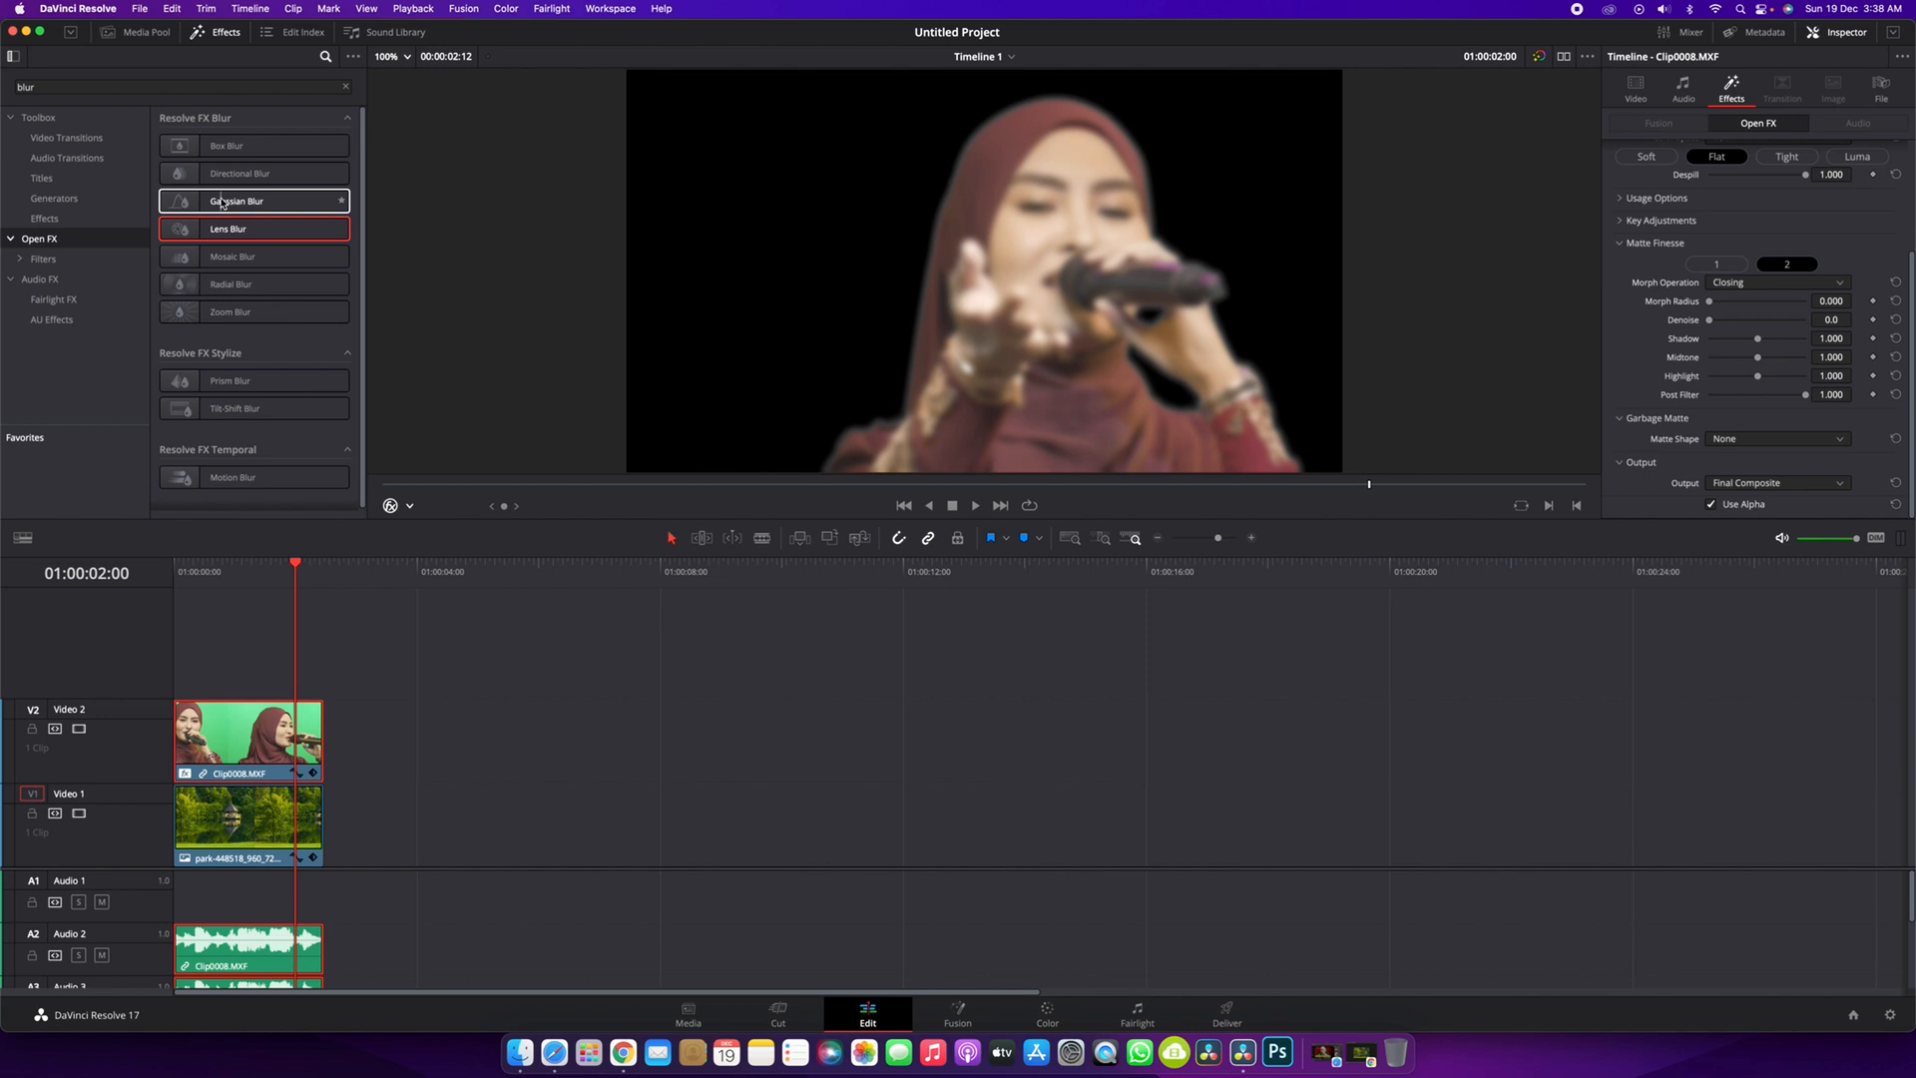
{"action": "left_click", "coordinate": [227, 201]}
{"action": "left_click_drag", "start_coordinate": [227, 201], "coordinate": [249, 824]}
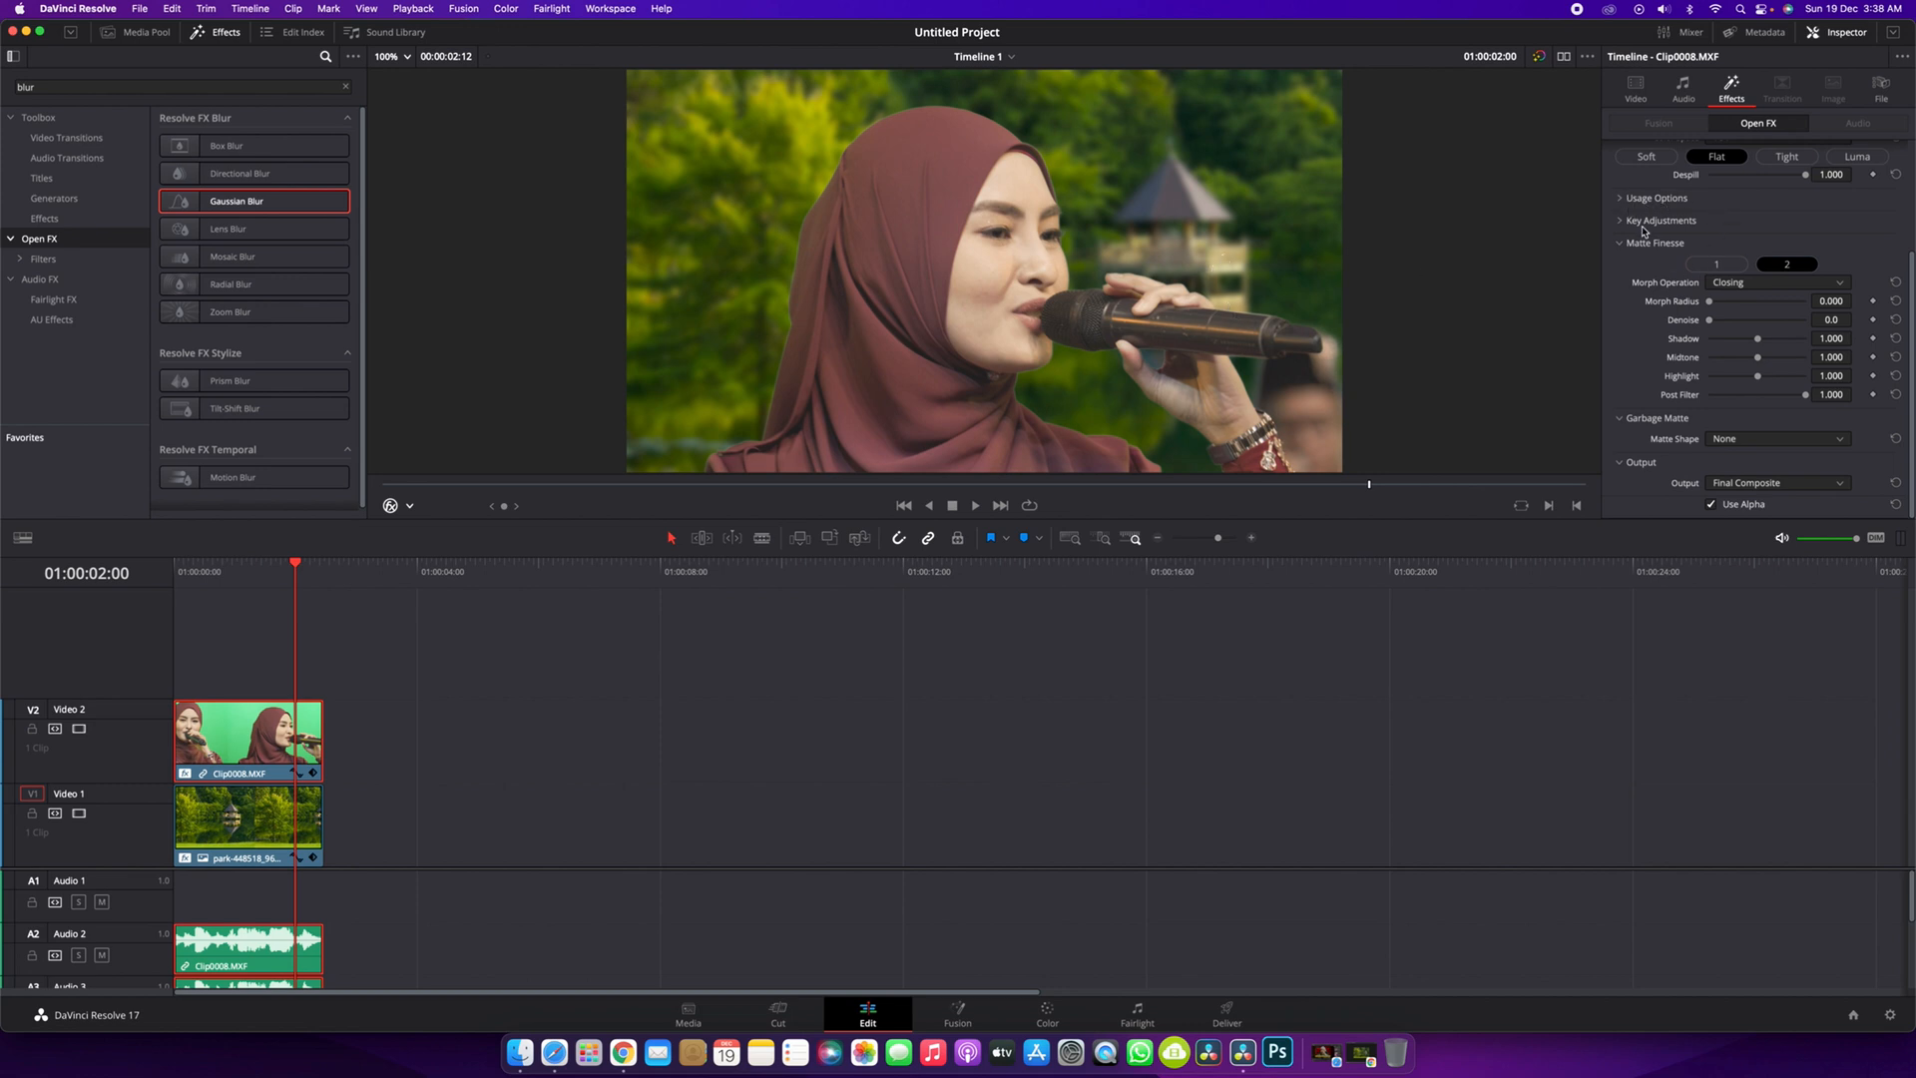
- Set the park image's Gaussian Blur Horizontal and Vertical Strength to 0.558 and save the project
{"action": "scroll", "coordinate": [1662, 252], "scroll_direction": "up", "scroll_amount": 3}
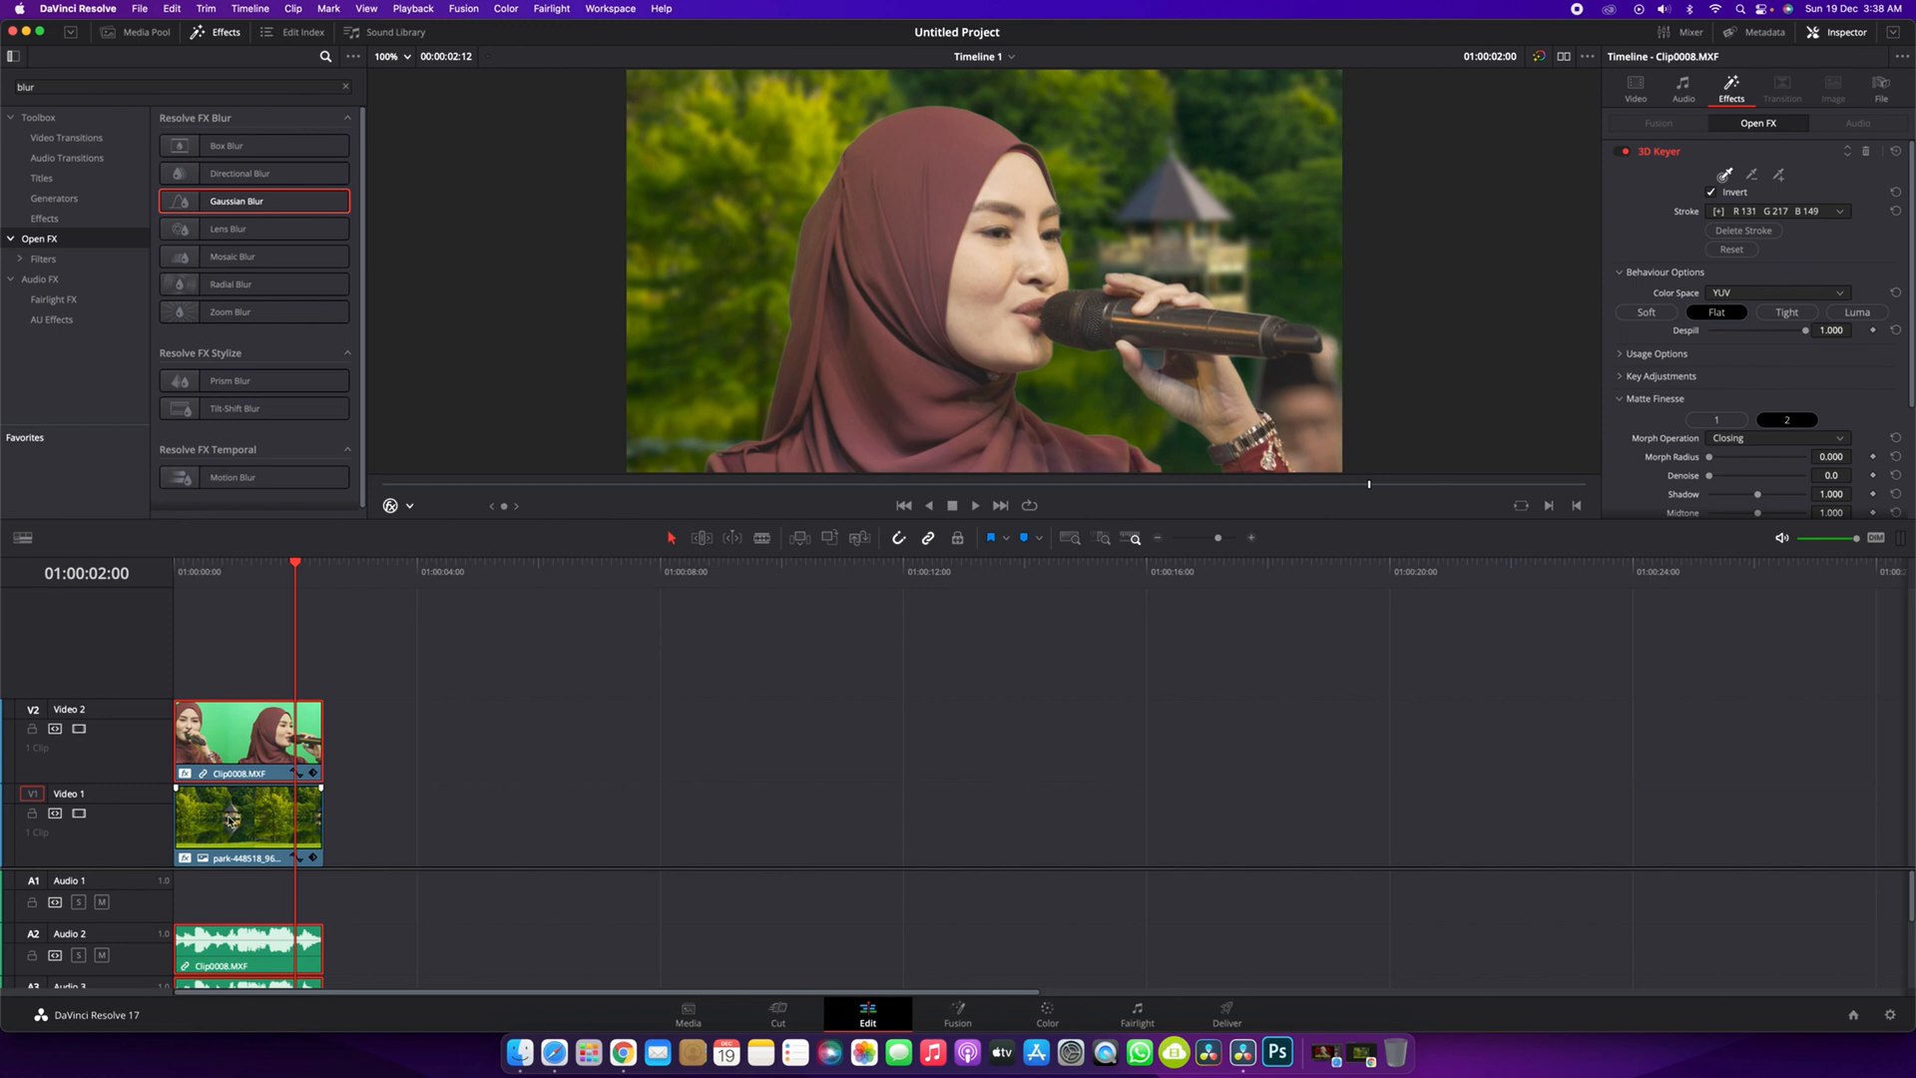
{"action": "left_click", "coordinate": [230, 820]}
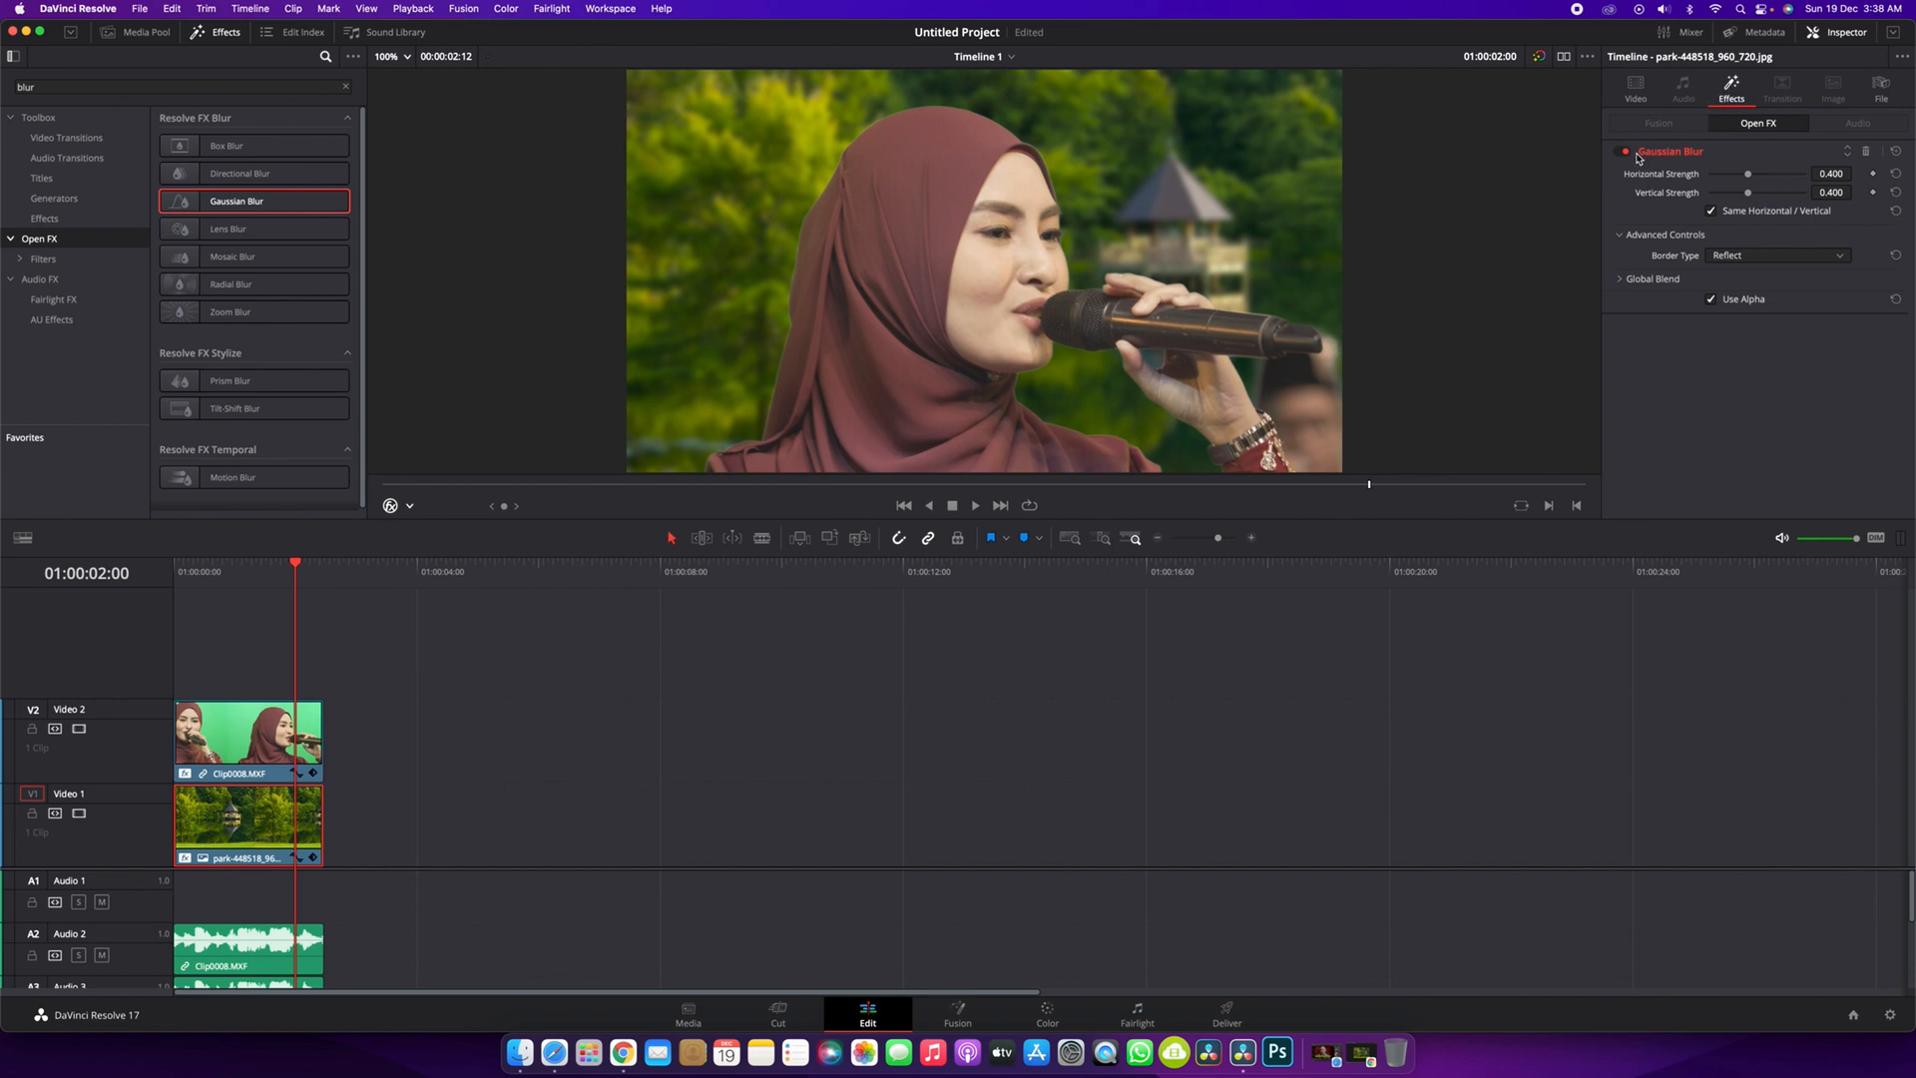
{"action": "left_click_drag", "start_coordinate": [1747, 178], "coordinate": [1759, 177]}
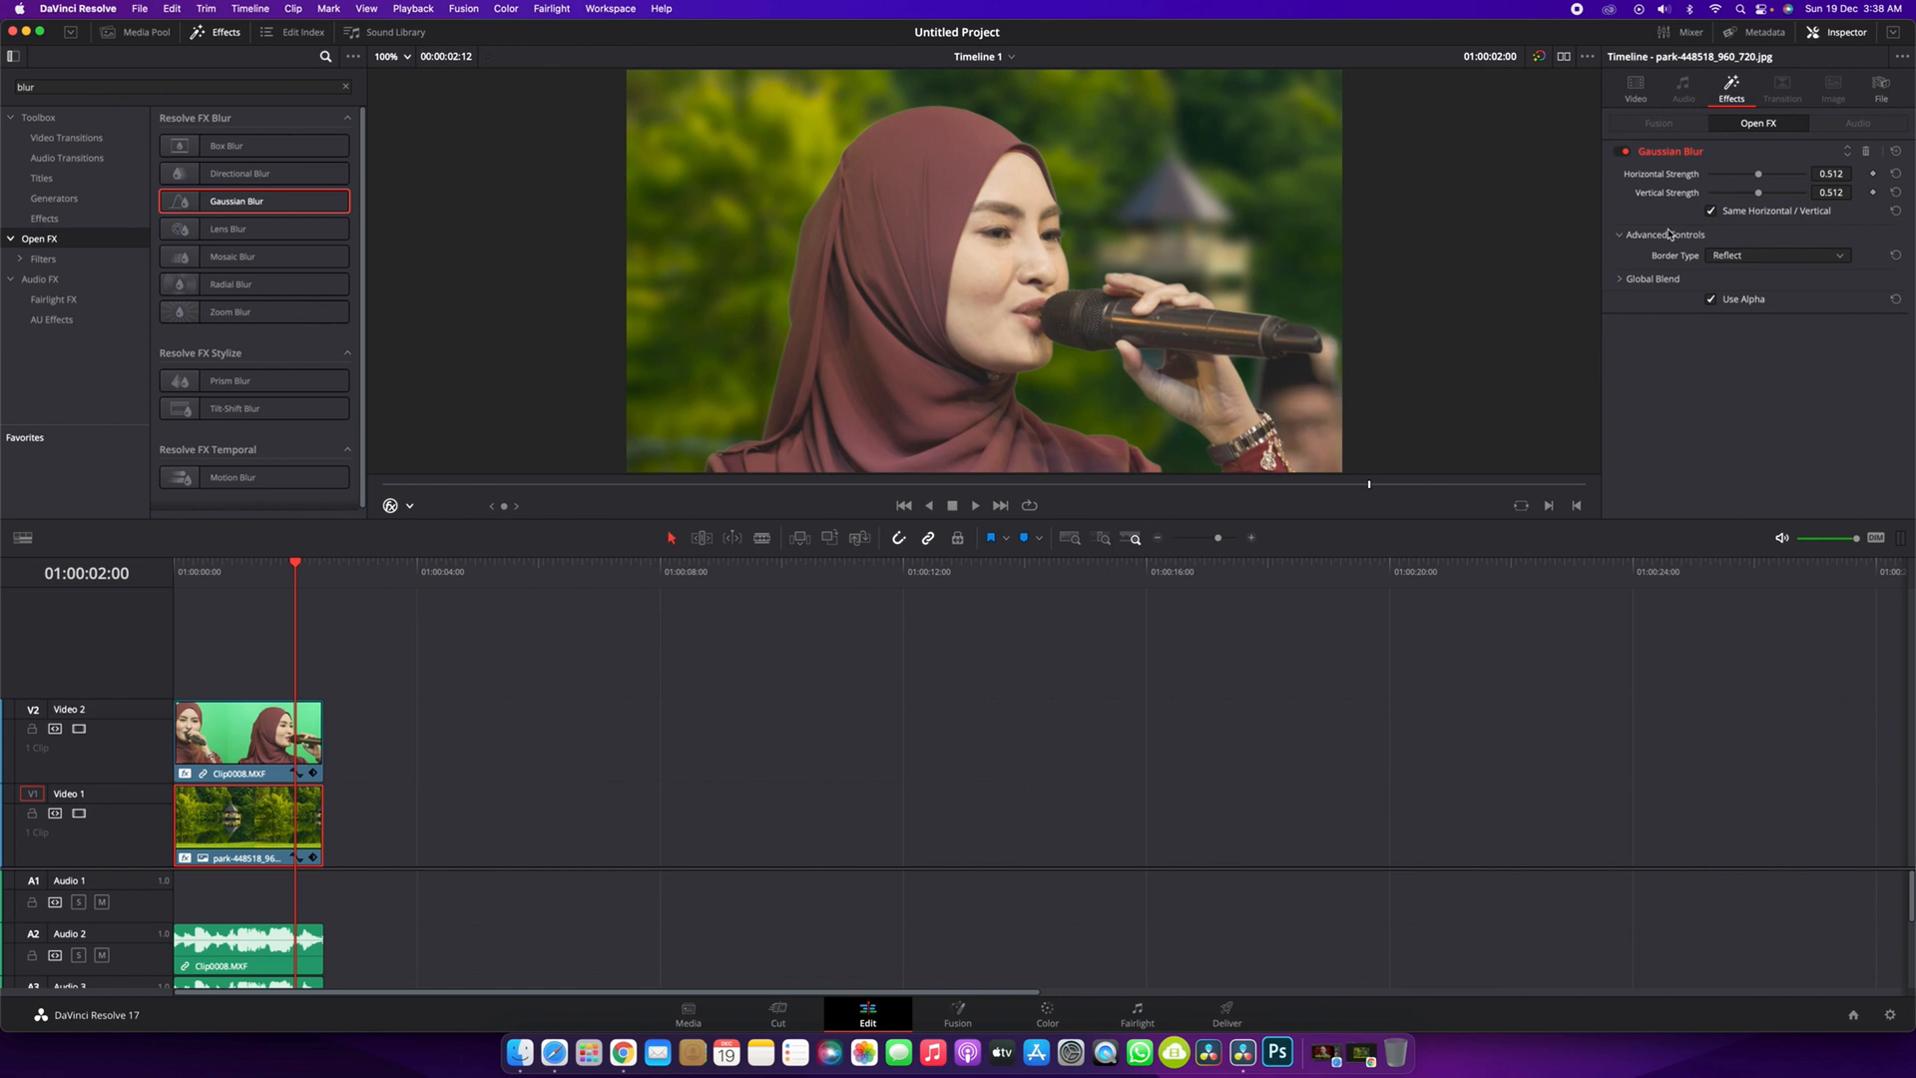
{"action": "left_click_drag", "start_coordinate": [1759, 175], "coordinate": [1761, 175]}
{"action": "key", "text": "super+s"}
- Play the timeline from the start to check the composite over the blurred park, and return the playhead to 01:00:00:00
{"action": "left_click", "coordinate": [207, 572]}
{"action": "left_click_drag", "start_coordinate": [208, 572], "coordinate": [138, 570]}
{"action": "key", "text": "space"}
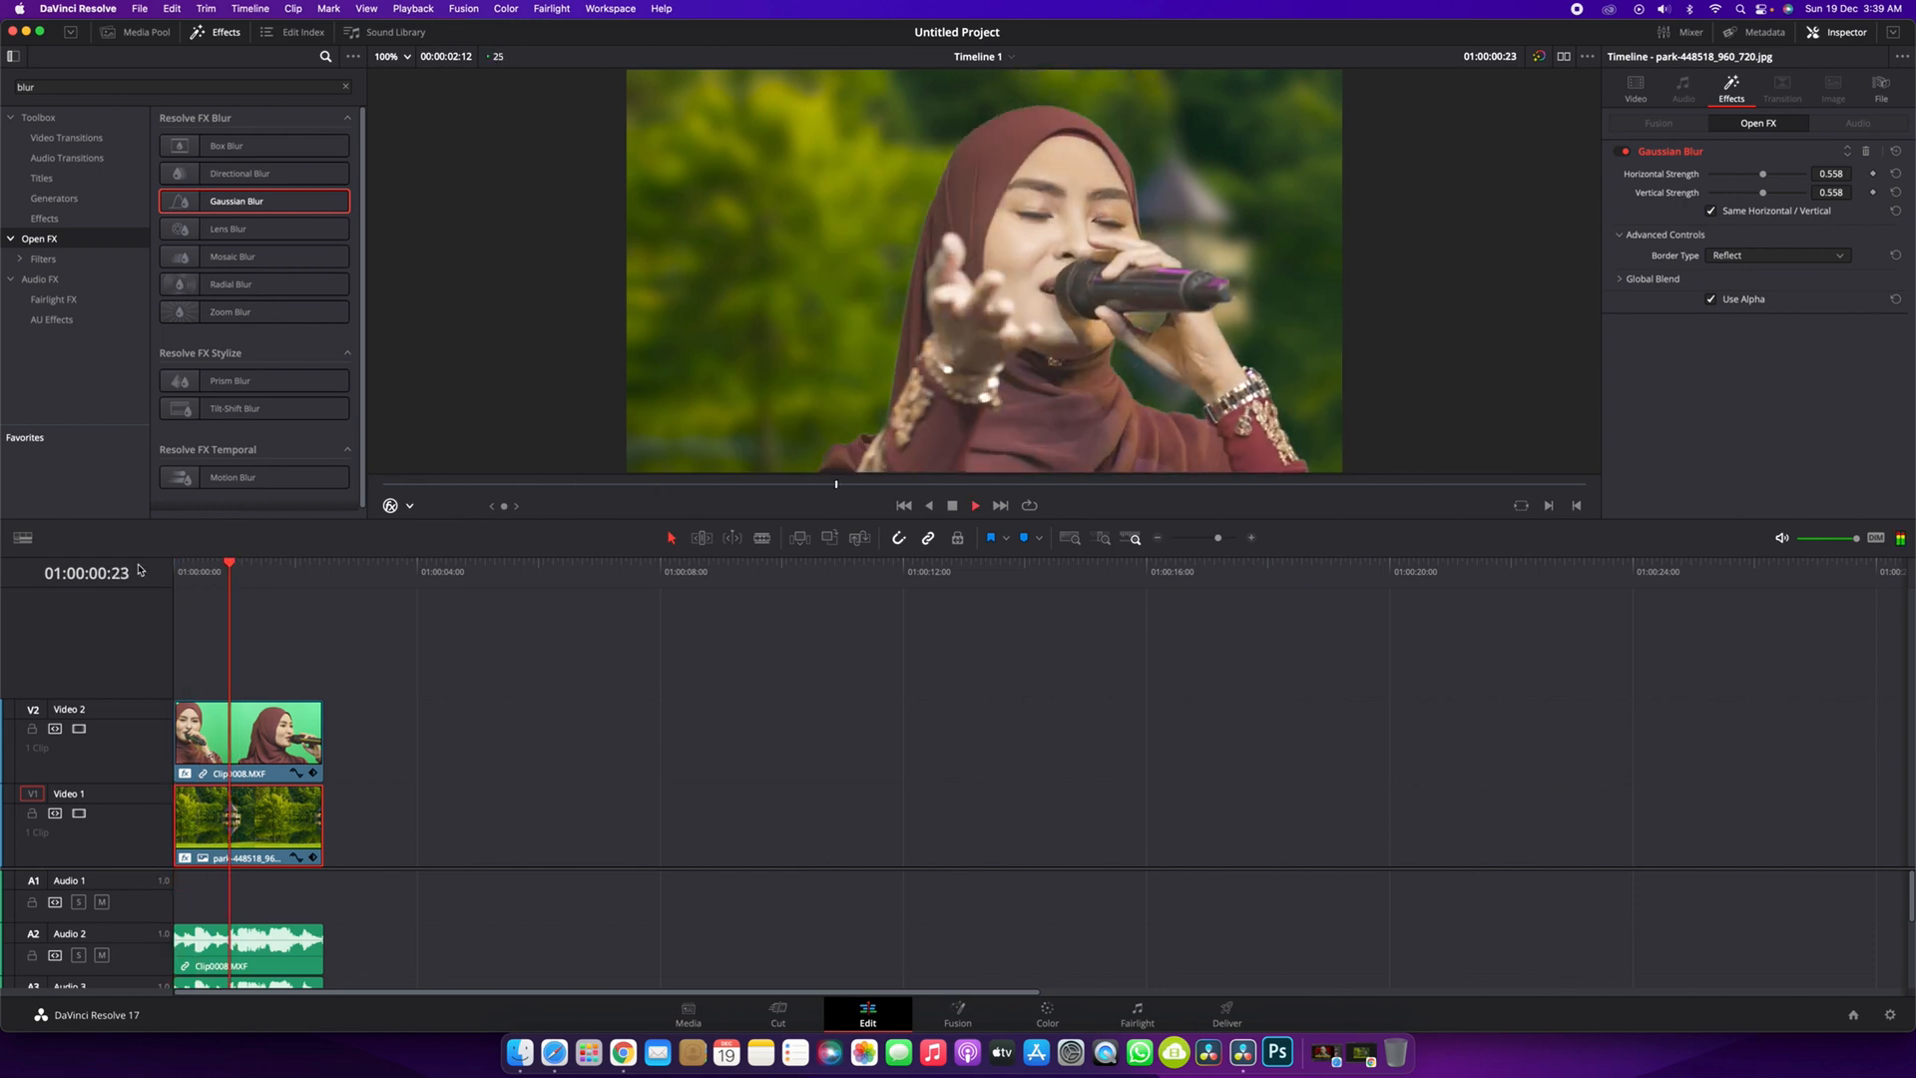
{"action": "key", "text": "space"}
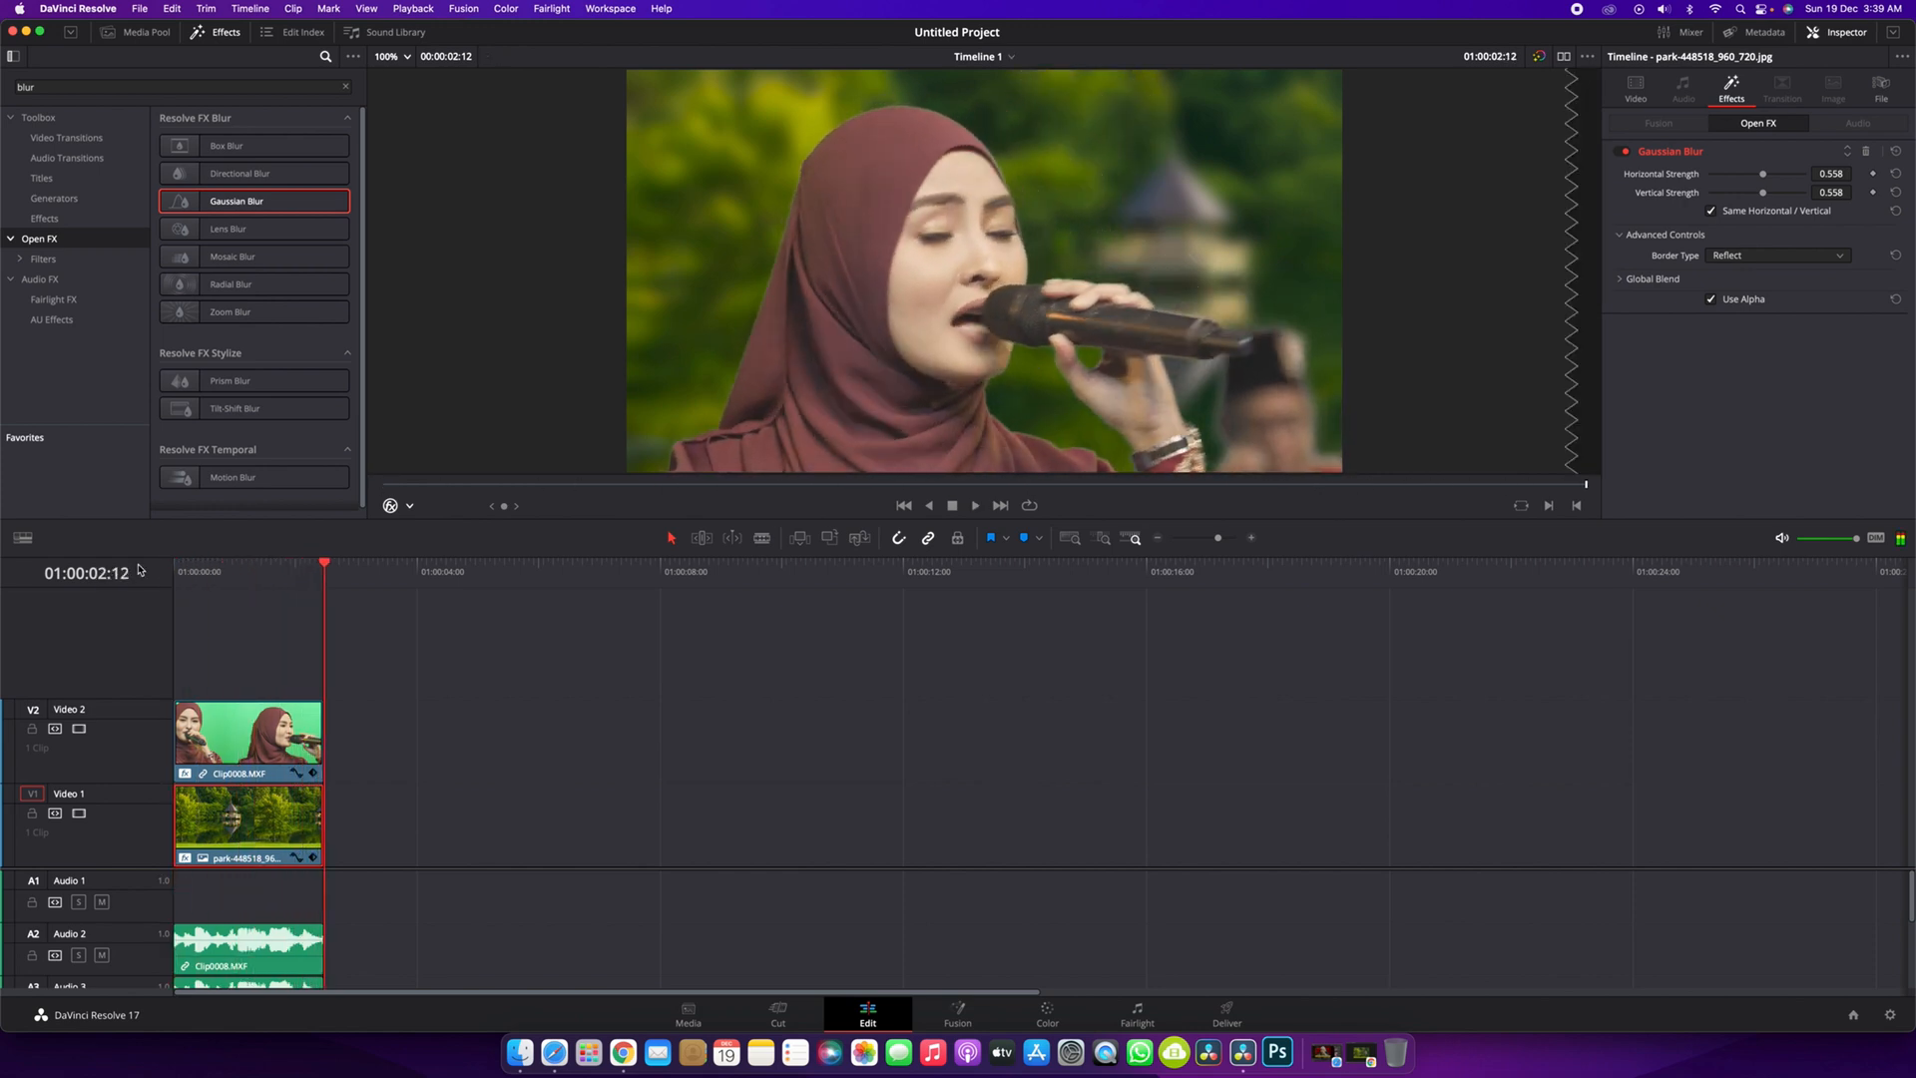
{"action": "left_click", "coordinate": [221, 577]}
{"action": "left_click", "coordinate": [173, 575]}
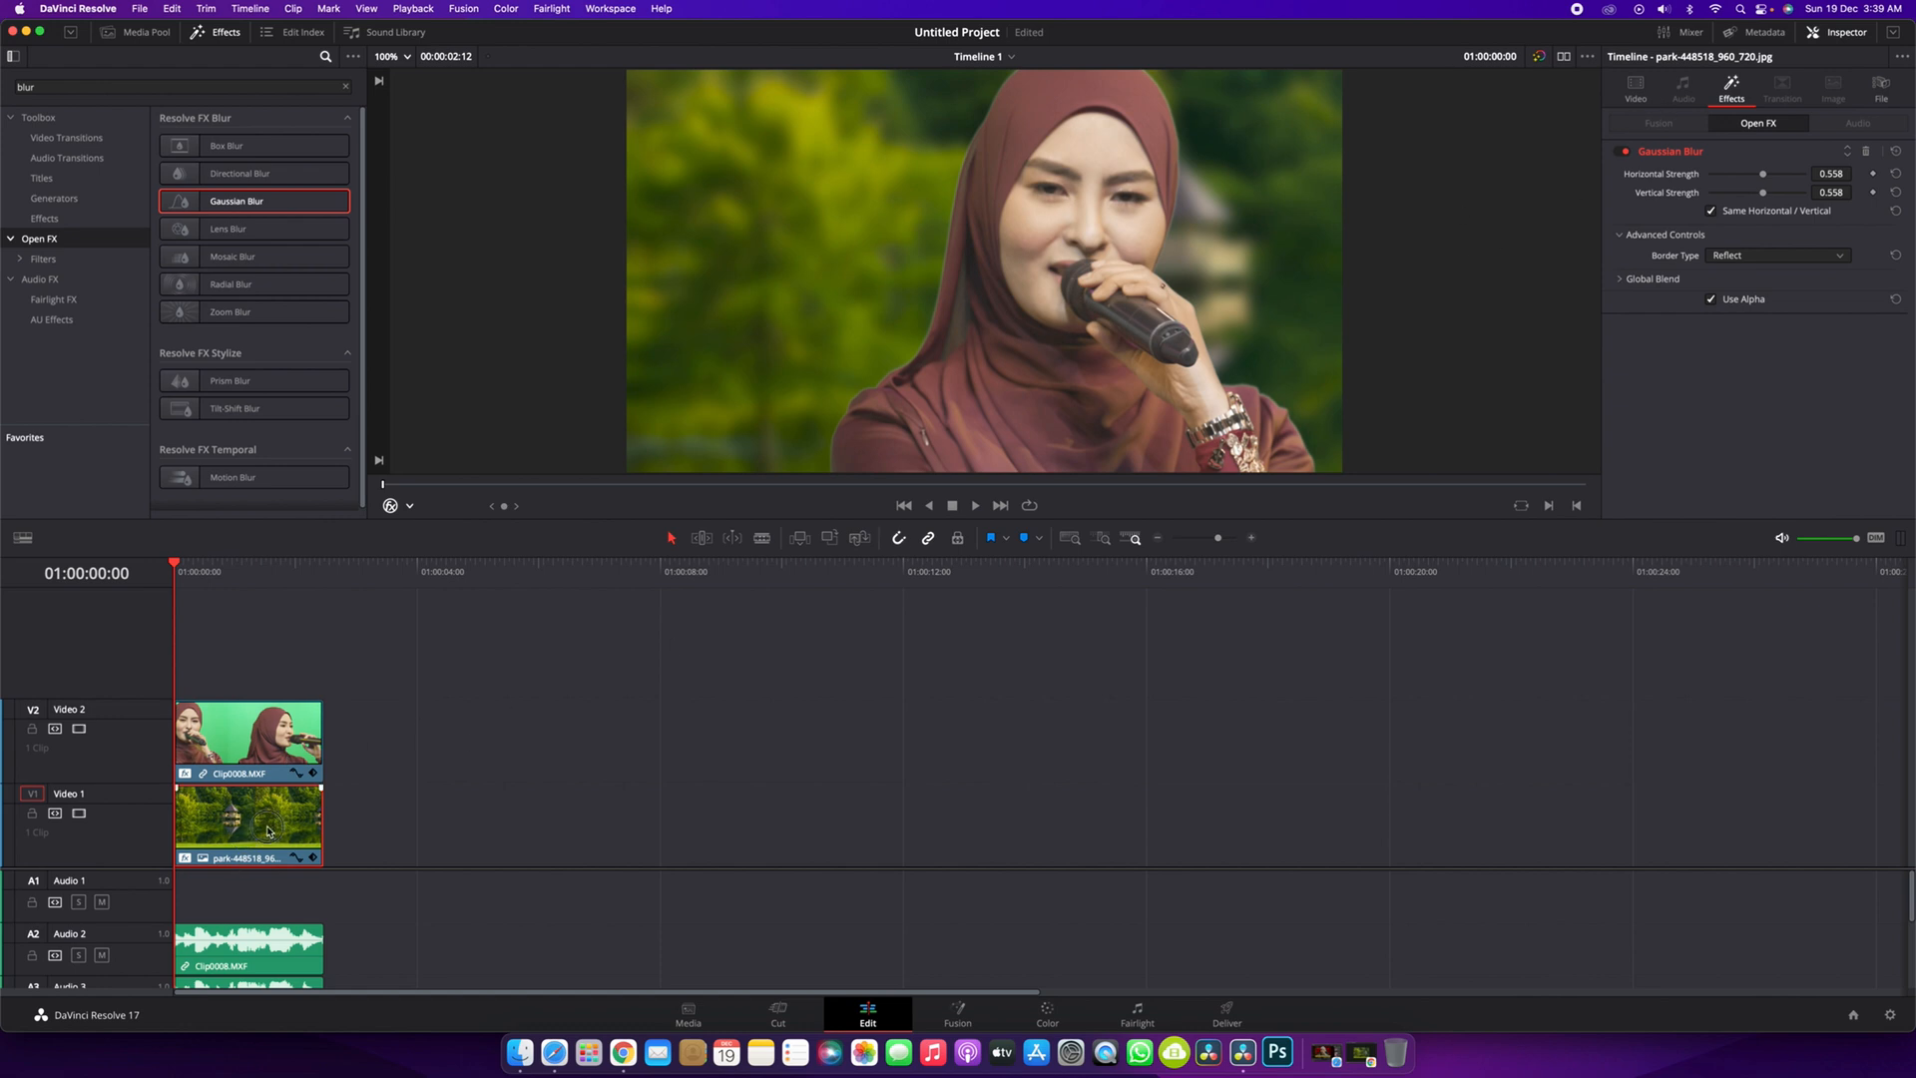
- Scale the park image on Video 1 to a zoom of 1.620 and set its position to X 229, Y -186
{"action": "mouse_move", "coordinate": [232, 828]}
{"action": "left_mouse_down"}
{"action": "mouse_move", "coordinate": [380, 828]}
{"action": "mouse_move", "coordinate": [234, 827]}
{"action": "left_mouse_up"}
{"action": "left_click", "coordinate": [1636, 89]}
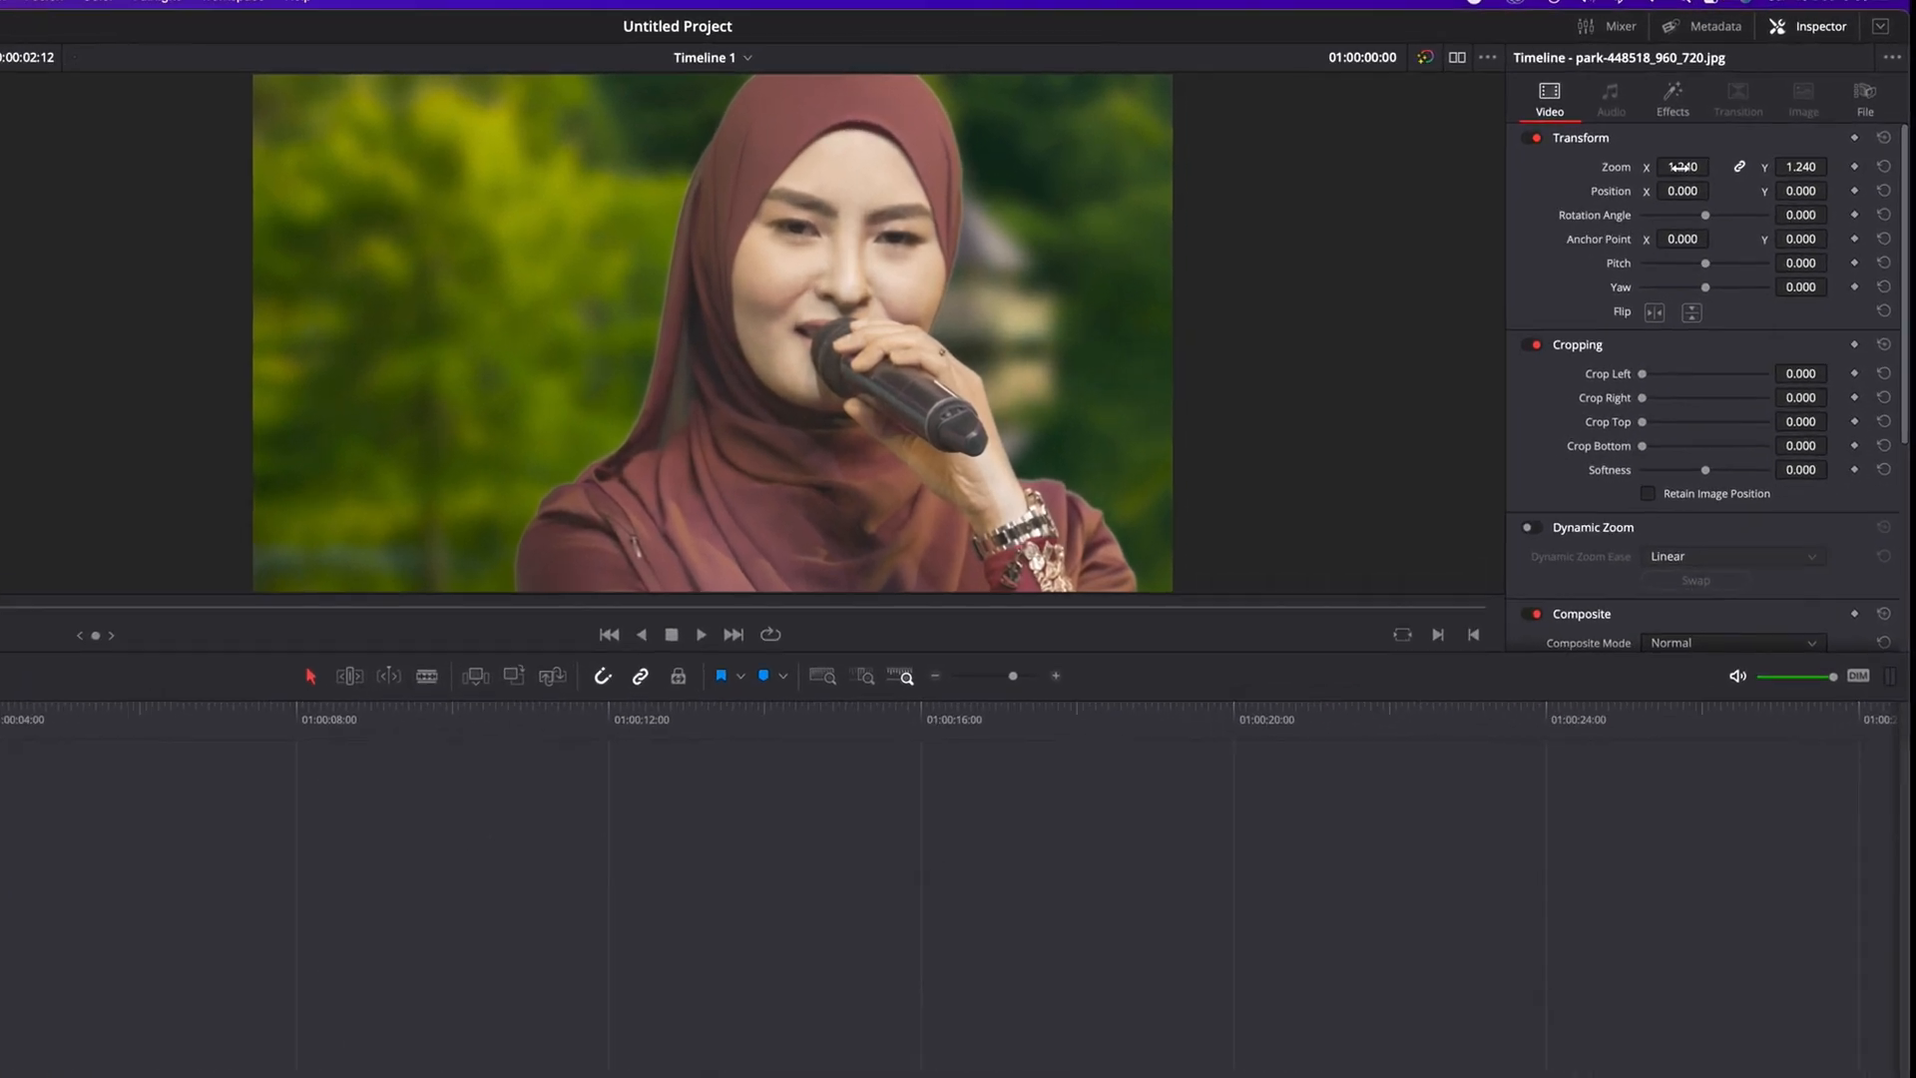
{"action": "left_click_drag", "start_coordinate": [1662, 177], "coordinate": [1700, 167]}
{"action": "left_click_drag", "start_coordinate": [1805, 202], "coordinate": [1614, 168]}
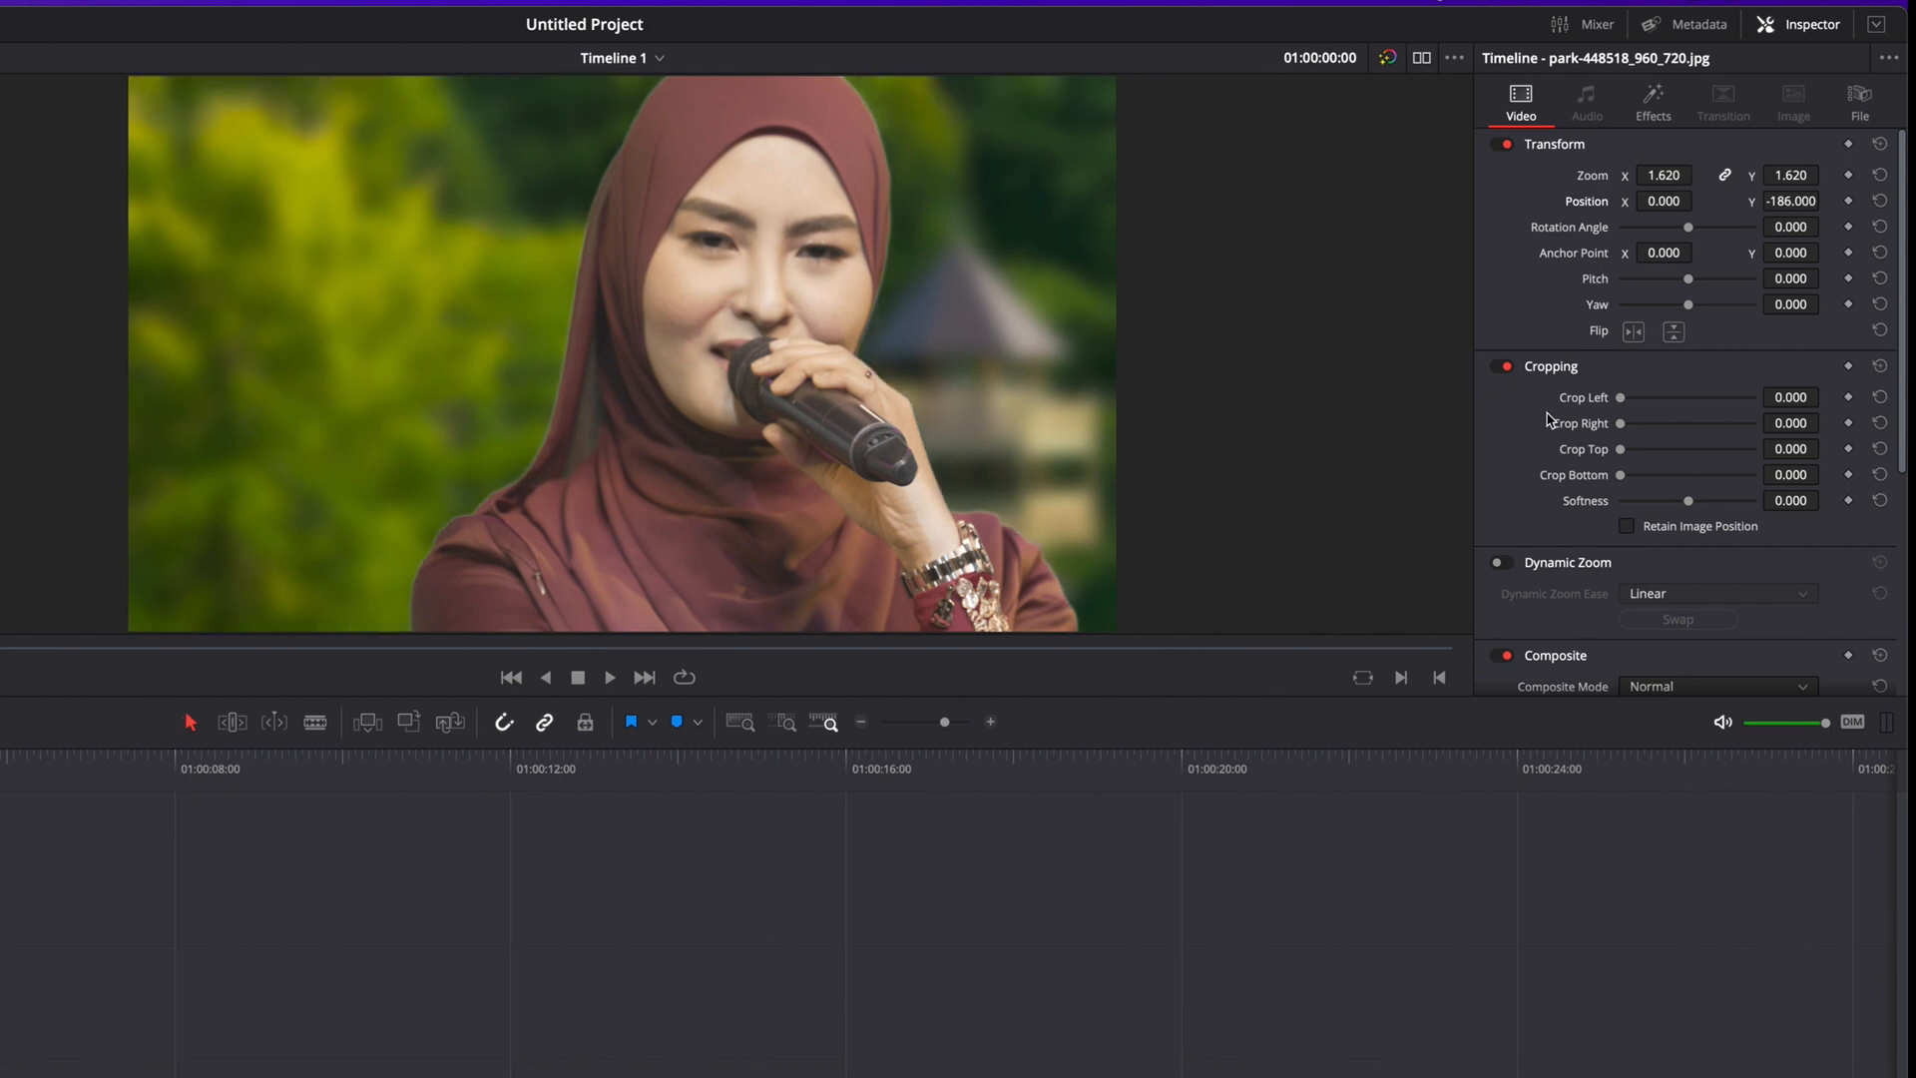
{"action": "left_click_drag", "start_coordinate": [1659, 200], "coordinate": [1697, 200]}
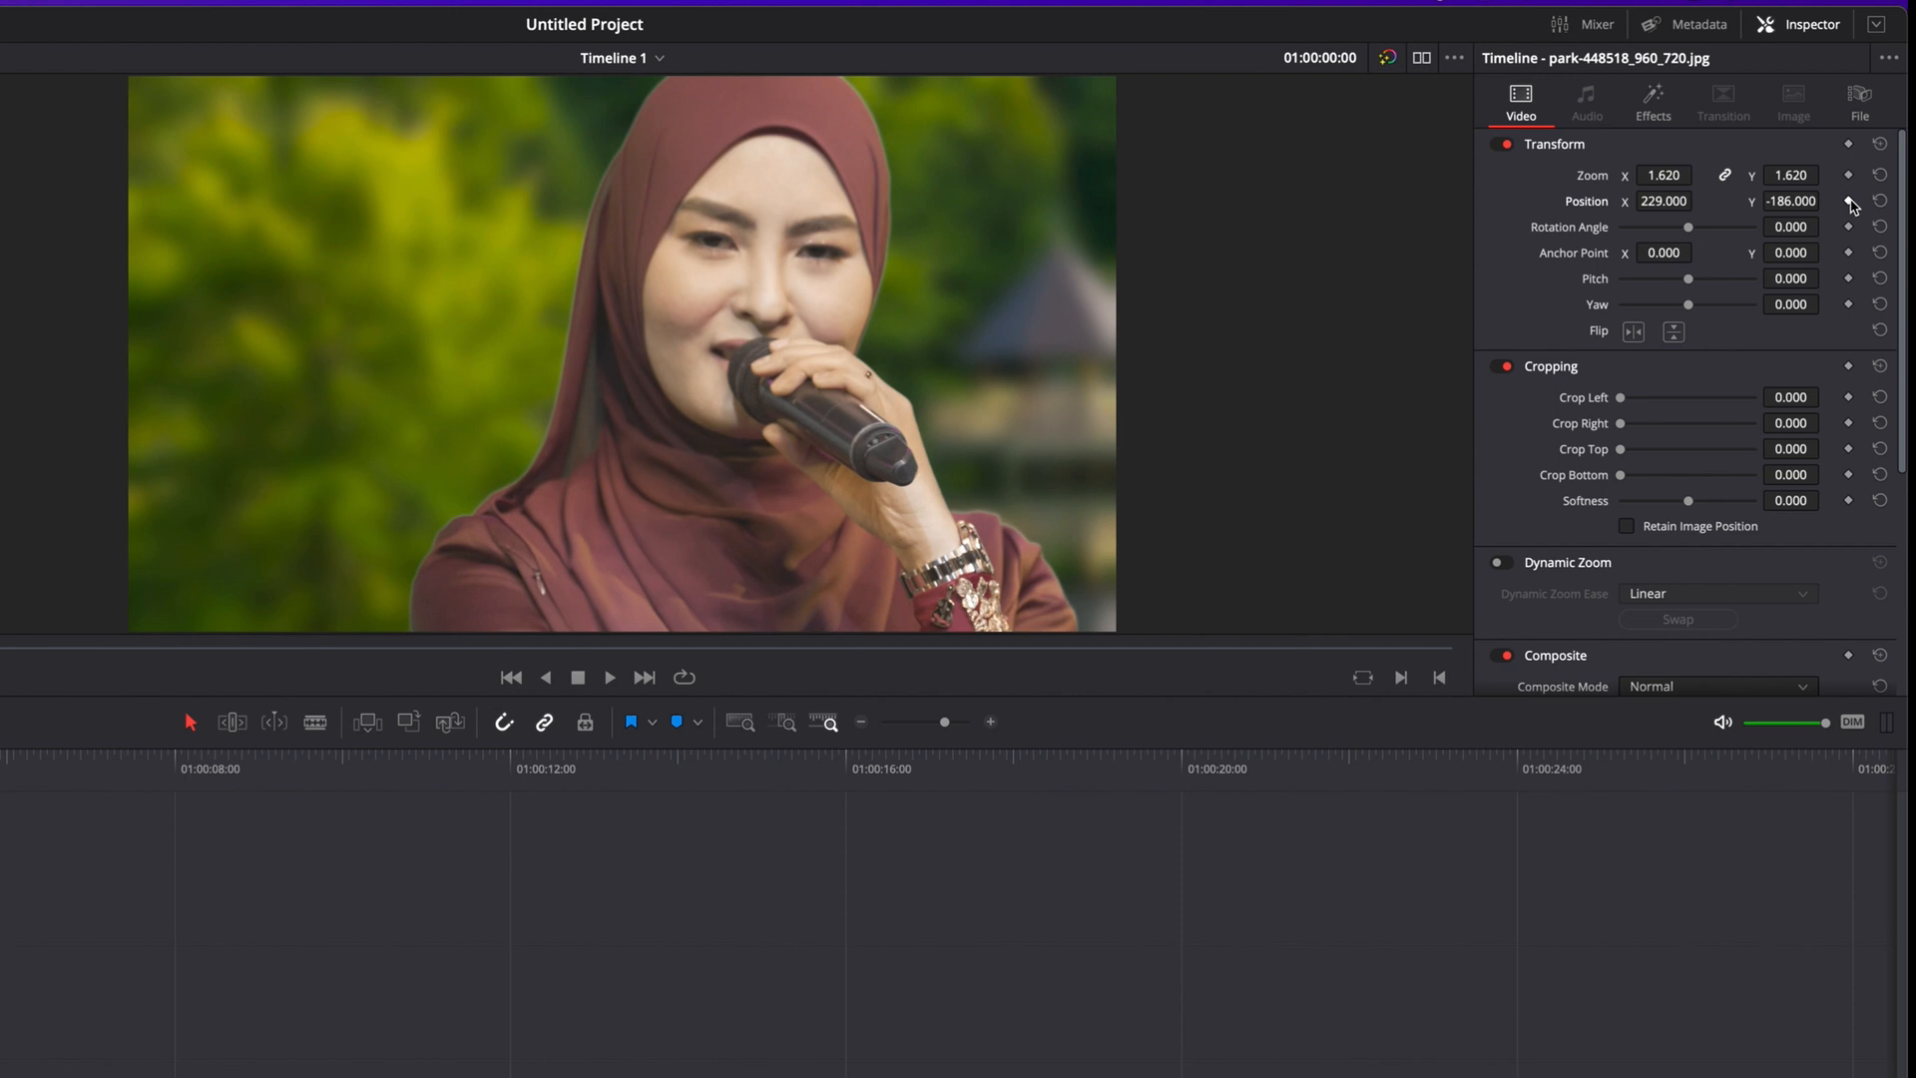
- Keyframe the park image's position at 01:00:00:00 and again, with the same values, at 01:00:00:21
{"action": "left_click", "coordinate": [1850, 202]}
{"action": "key", "text": "space"}
{"action": "key", "text": "space"}
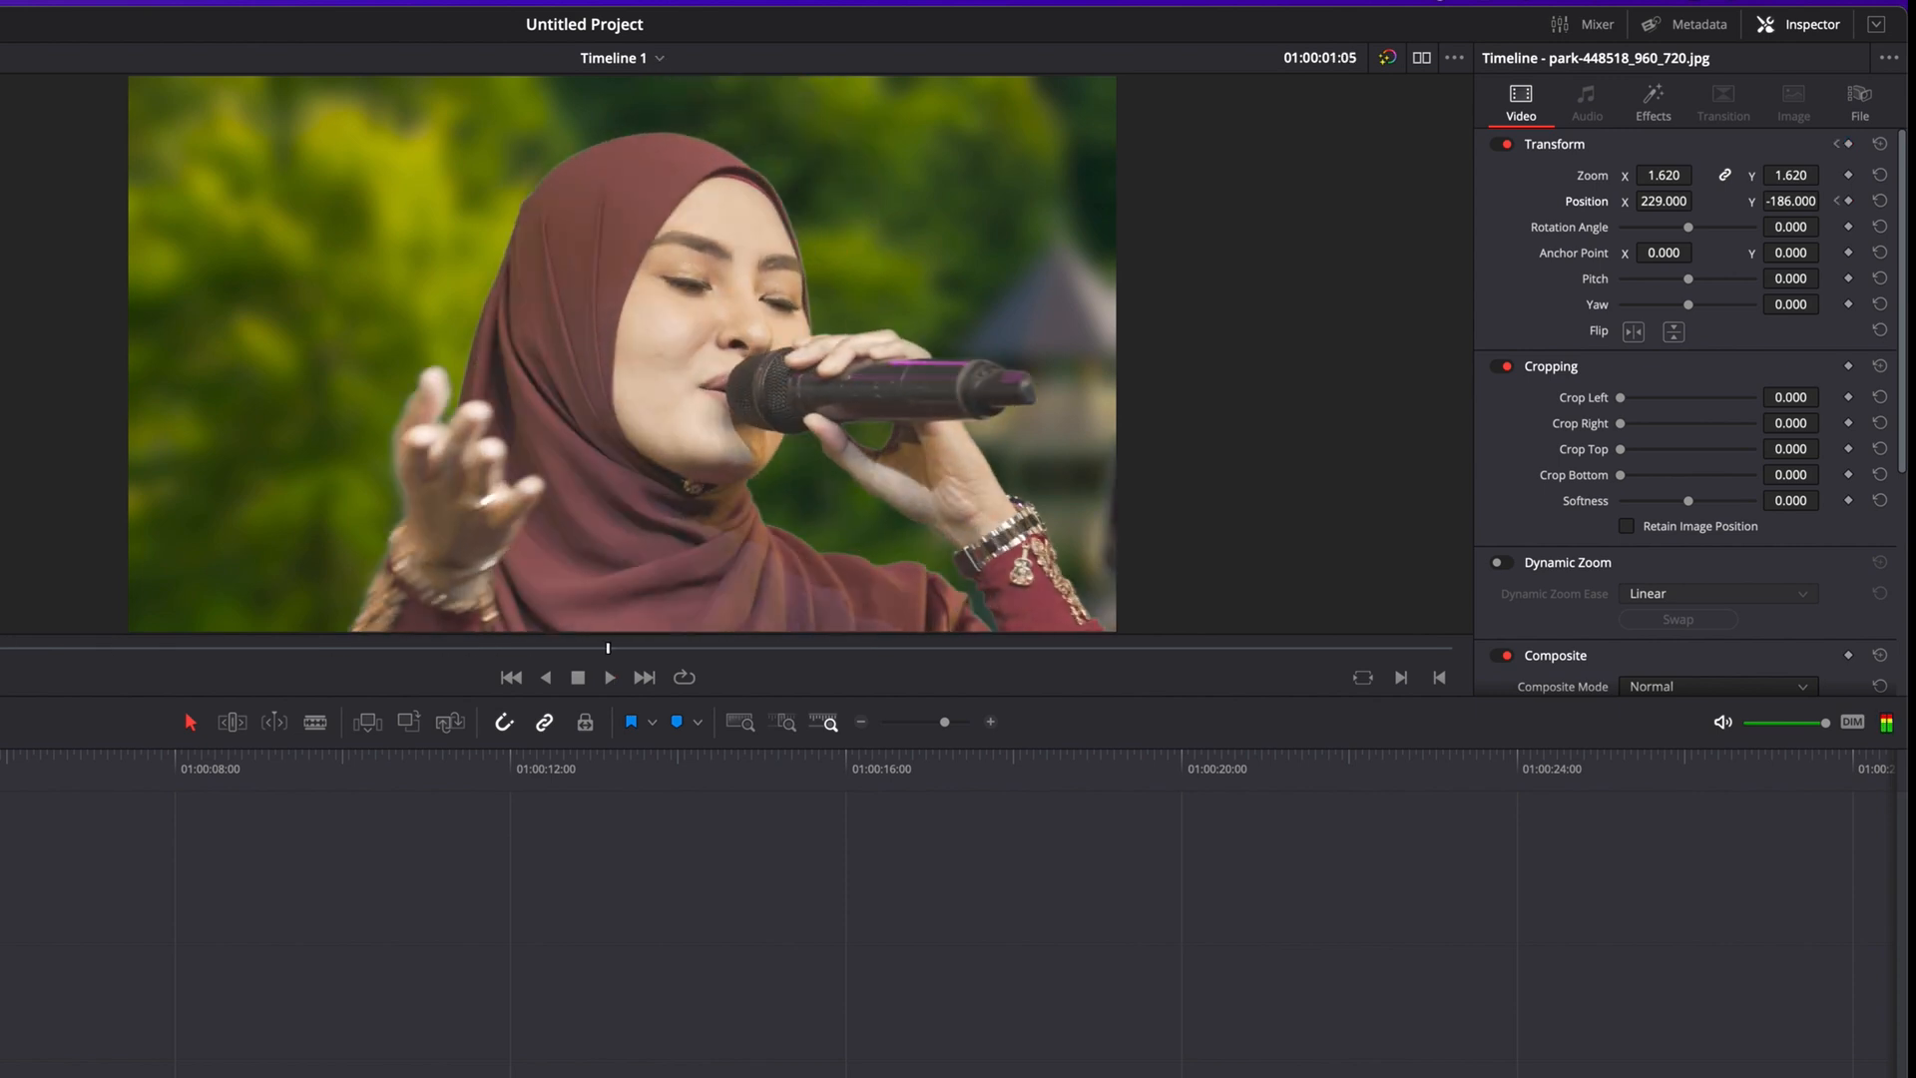
{"action": "key", "text": "Left"}
{"action": "key", "text": "Left"}
{"action": "key", "text": "Left"}
{"action": "key", "text": "Left"}
{"action": "key", "text": "Left"}
{"action": "key", "text": "Left"}
{"action": "key", "text": "Left"}
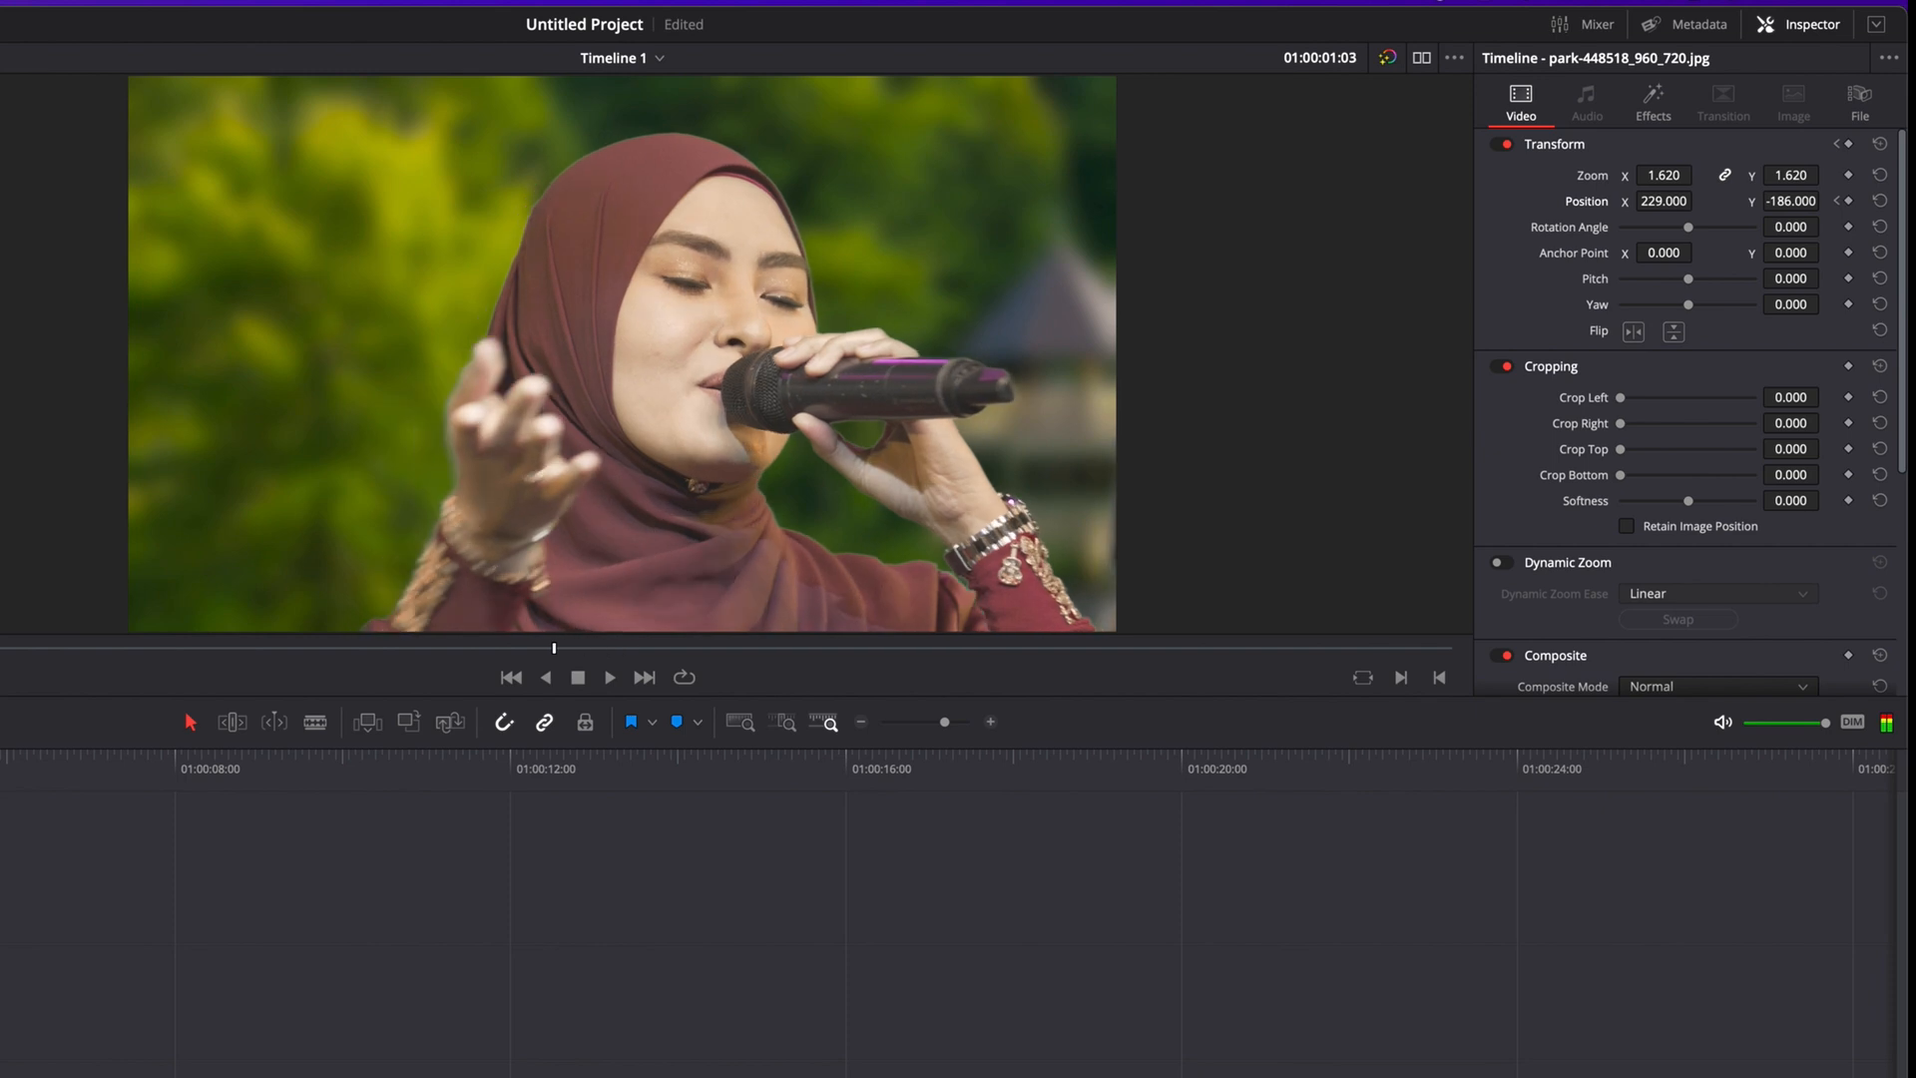
{"action": "key", "text": "Left"}
{"action": "key", "text": "Left"}
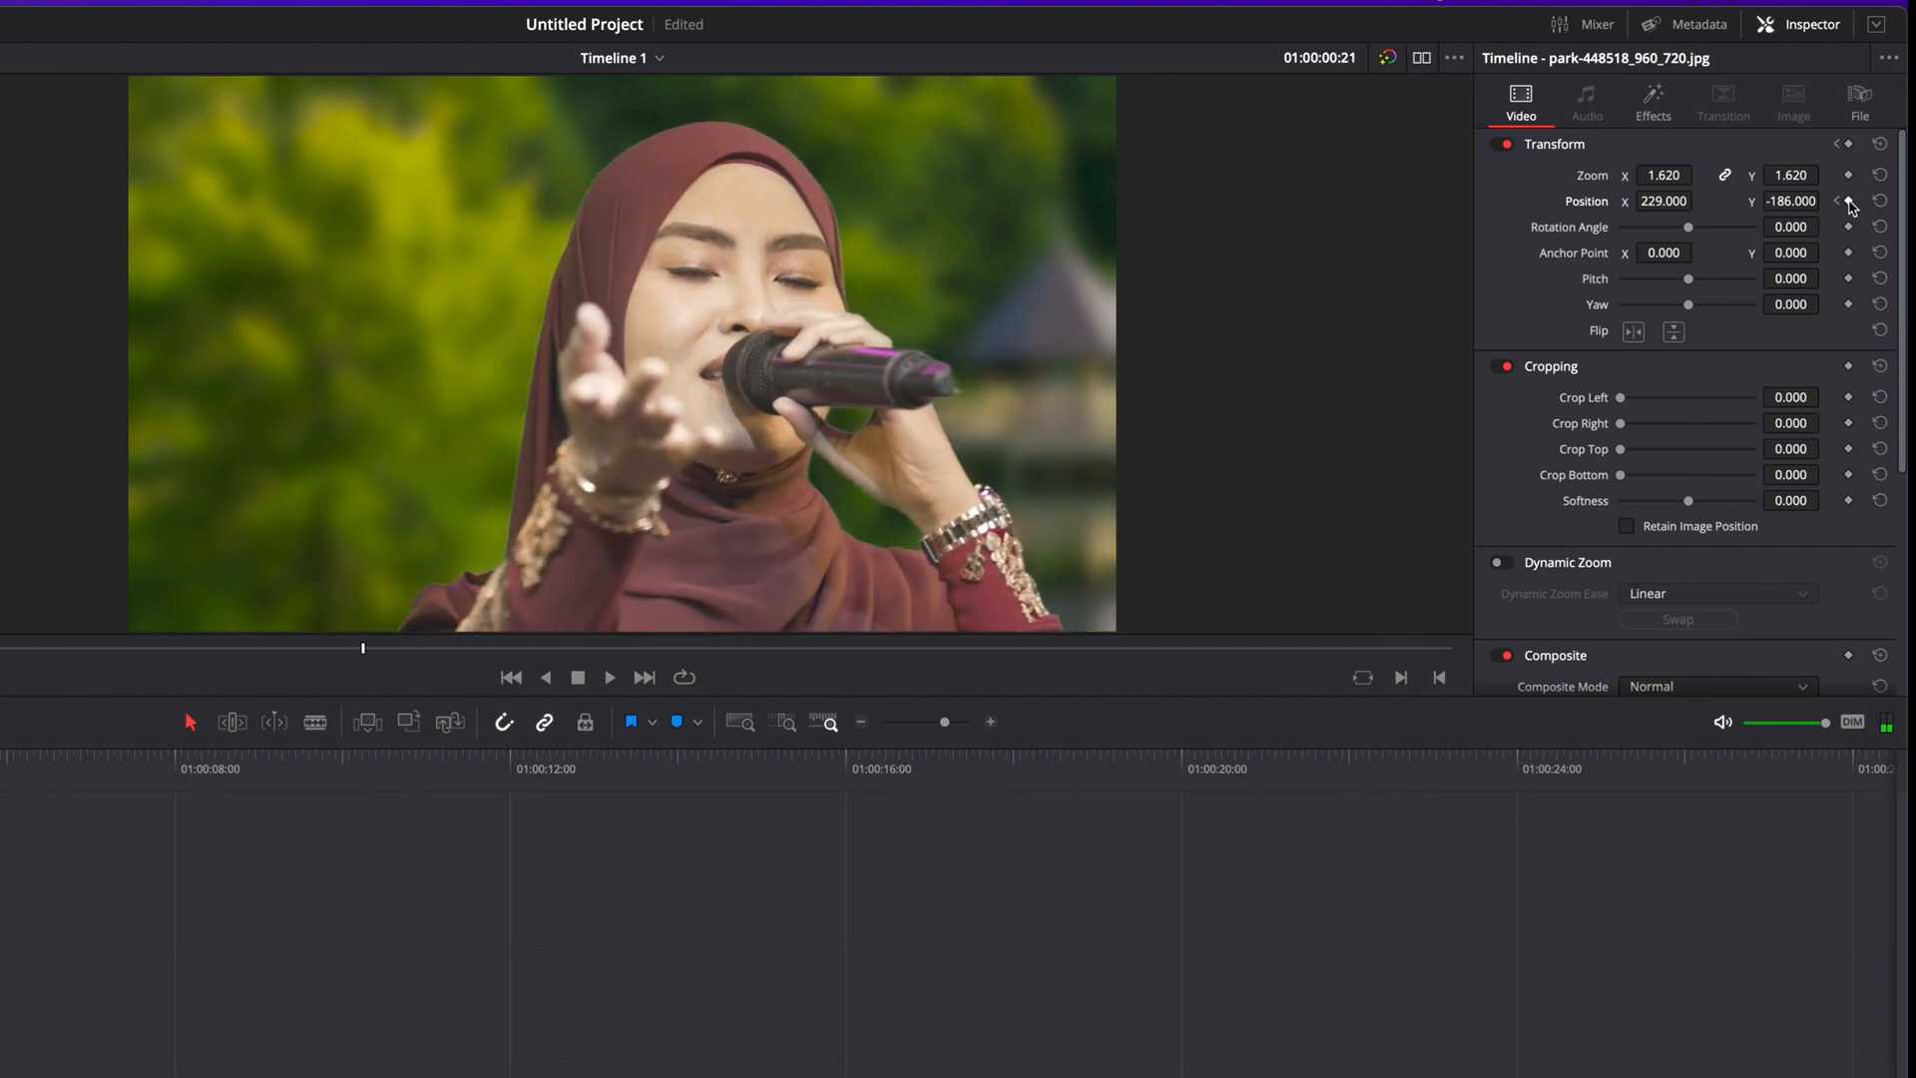
{"action": "left_click", "coordinate": [1850, 201]}
- Set the park image's Position X to -338 at 01:00:02:11, near the end of the clip, and play it back
{"action": "key", "text": "space"}
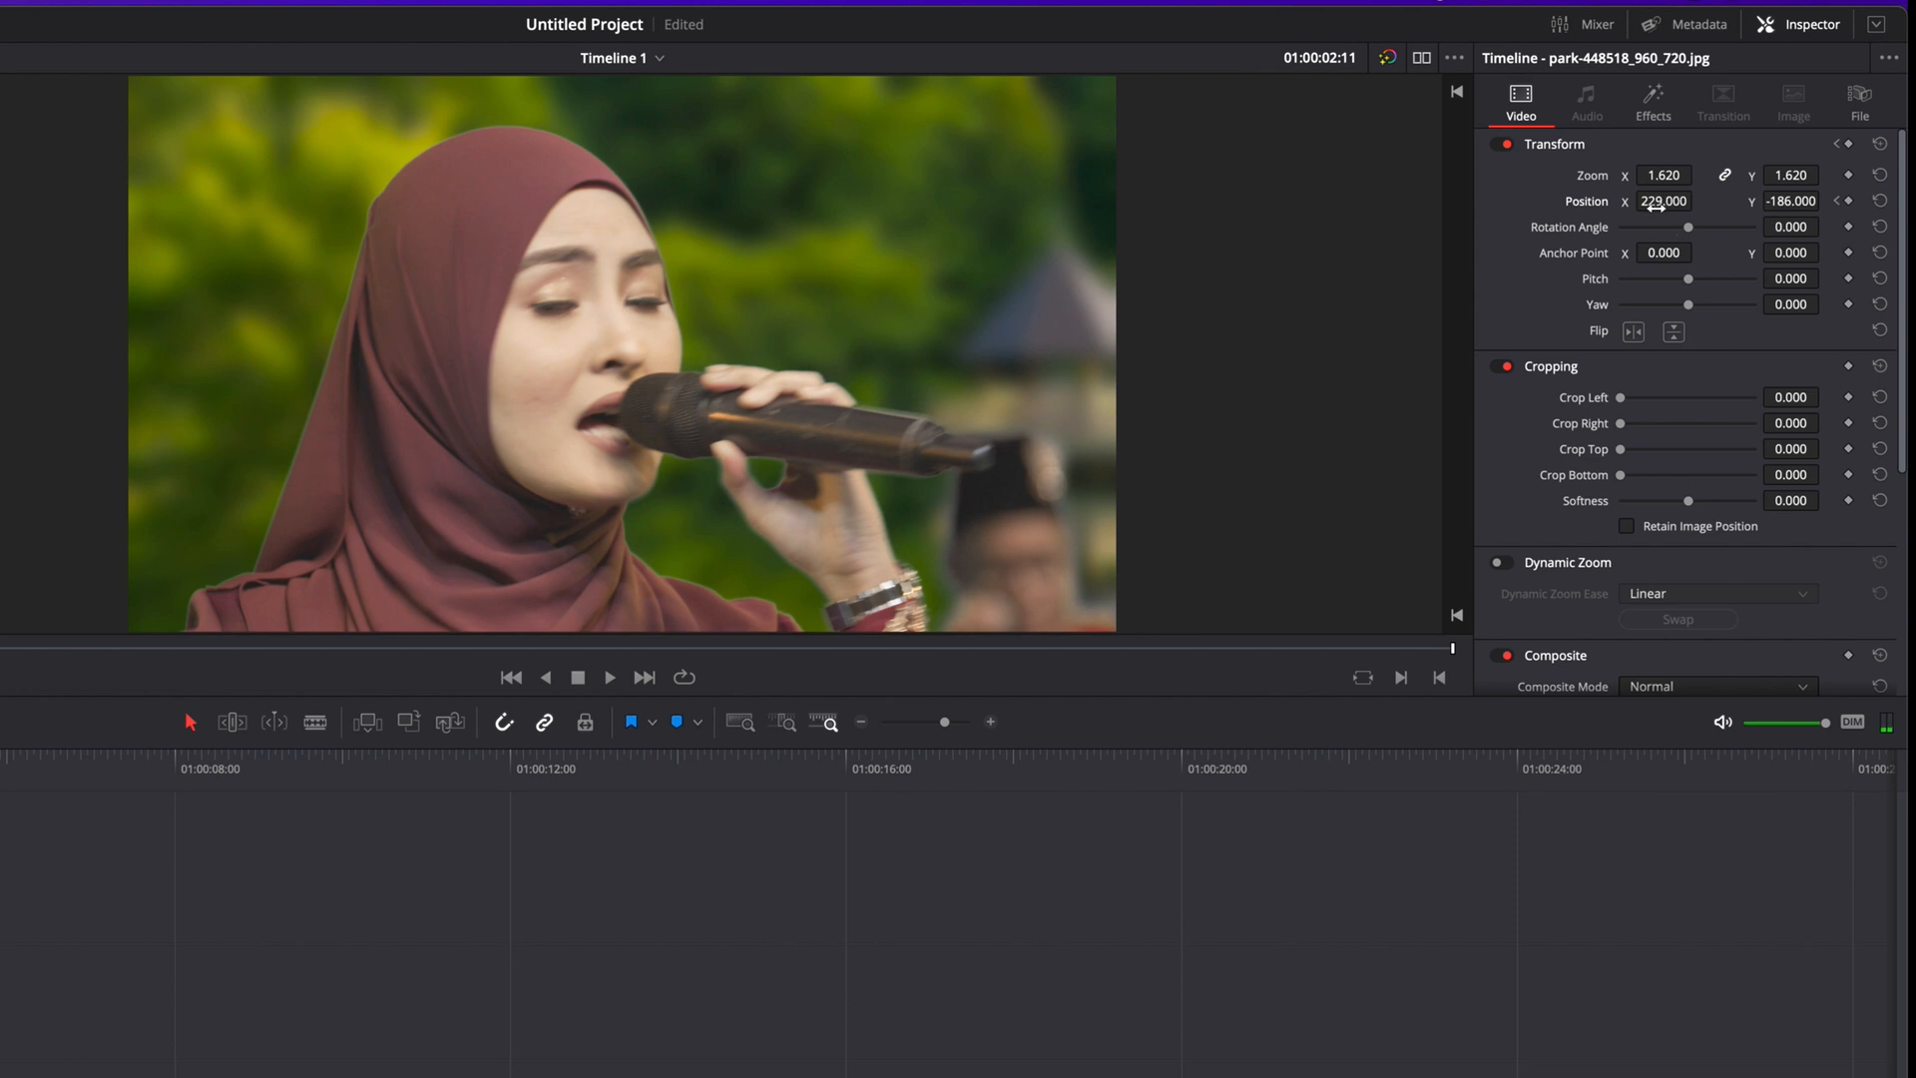
{"action": "left_click_drag", "start_coordinate": [1664, 201], "coordinate": [1082, 211]}
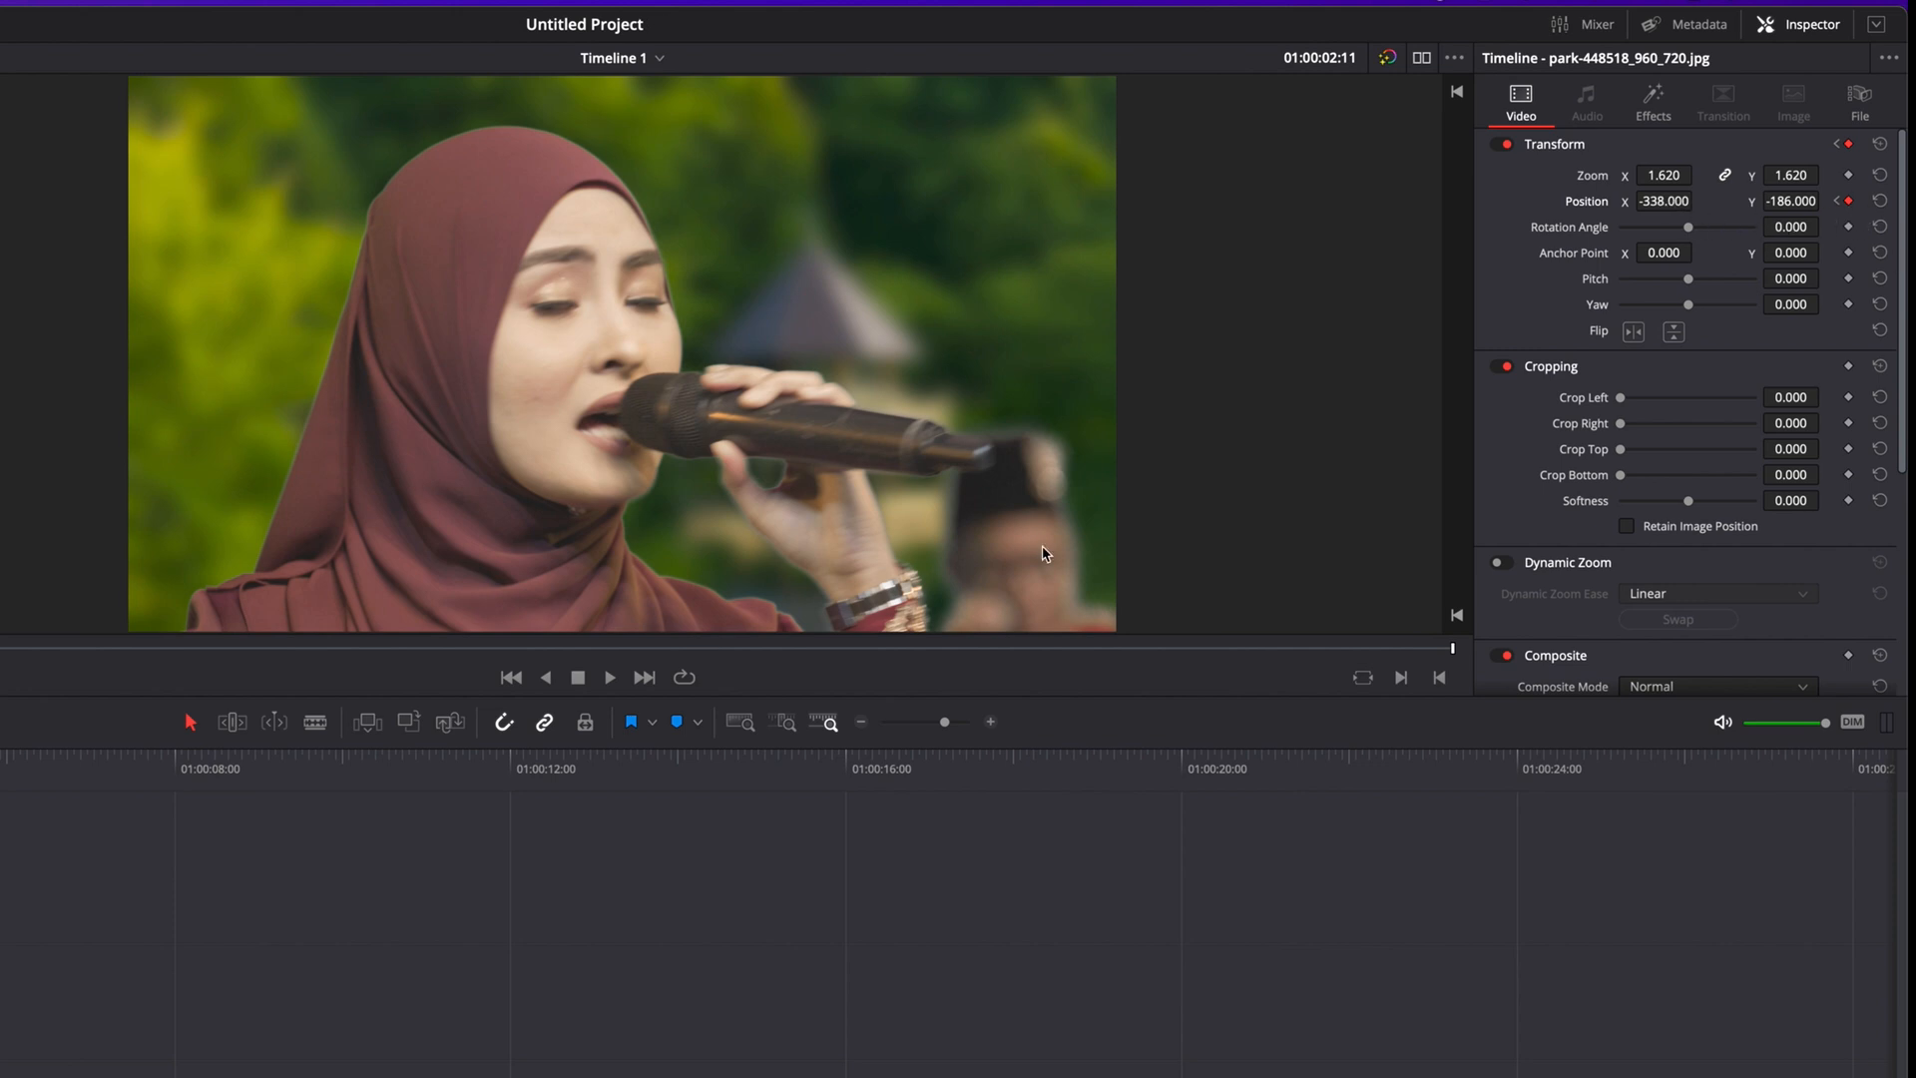
{"action": "key", "text": "space"}
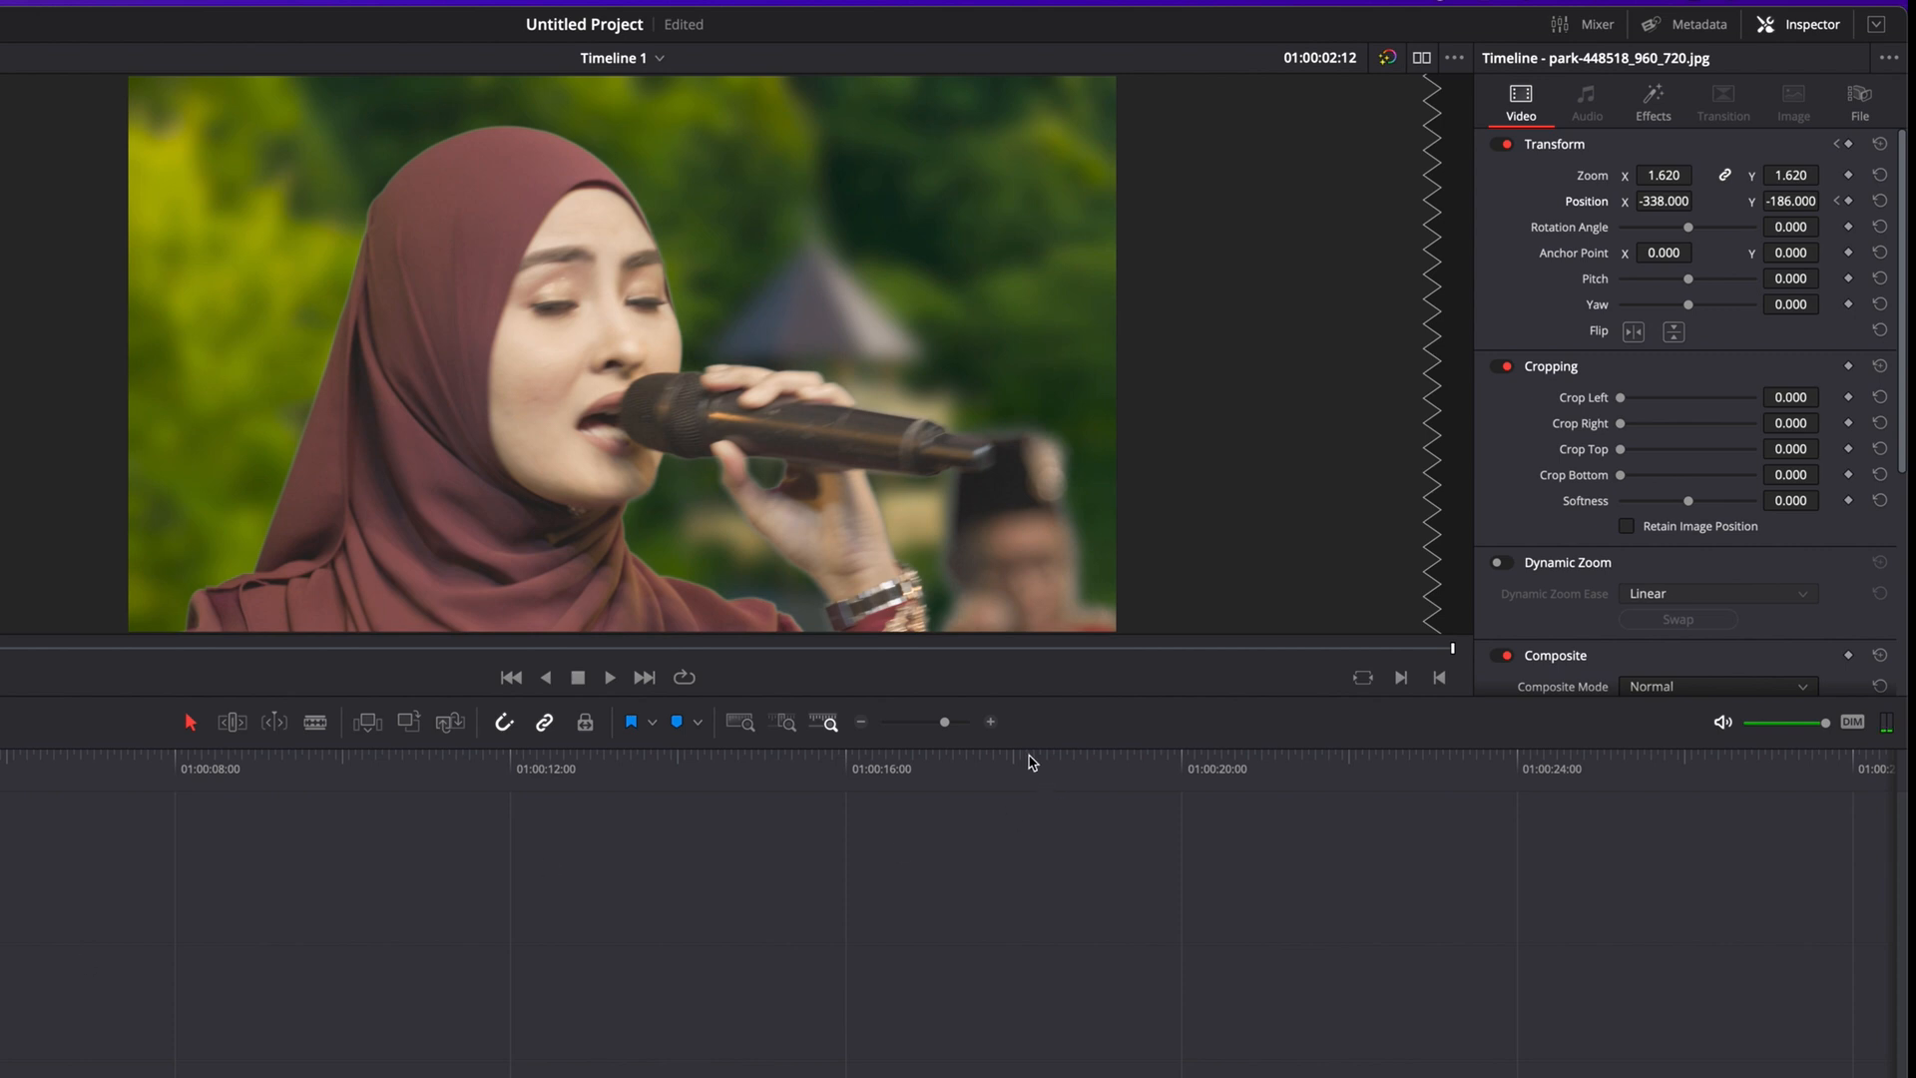
- Open the park clip's Position X curve, smooth the middle keyframe with Bezier handles and lengthen the handles
{"action": "left_click_drag", "start_coordinate": [944, 722], "coordinate": [959, 723]}
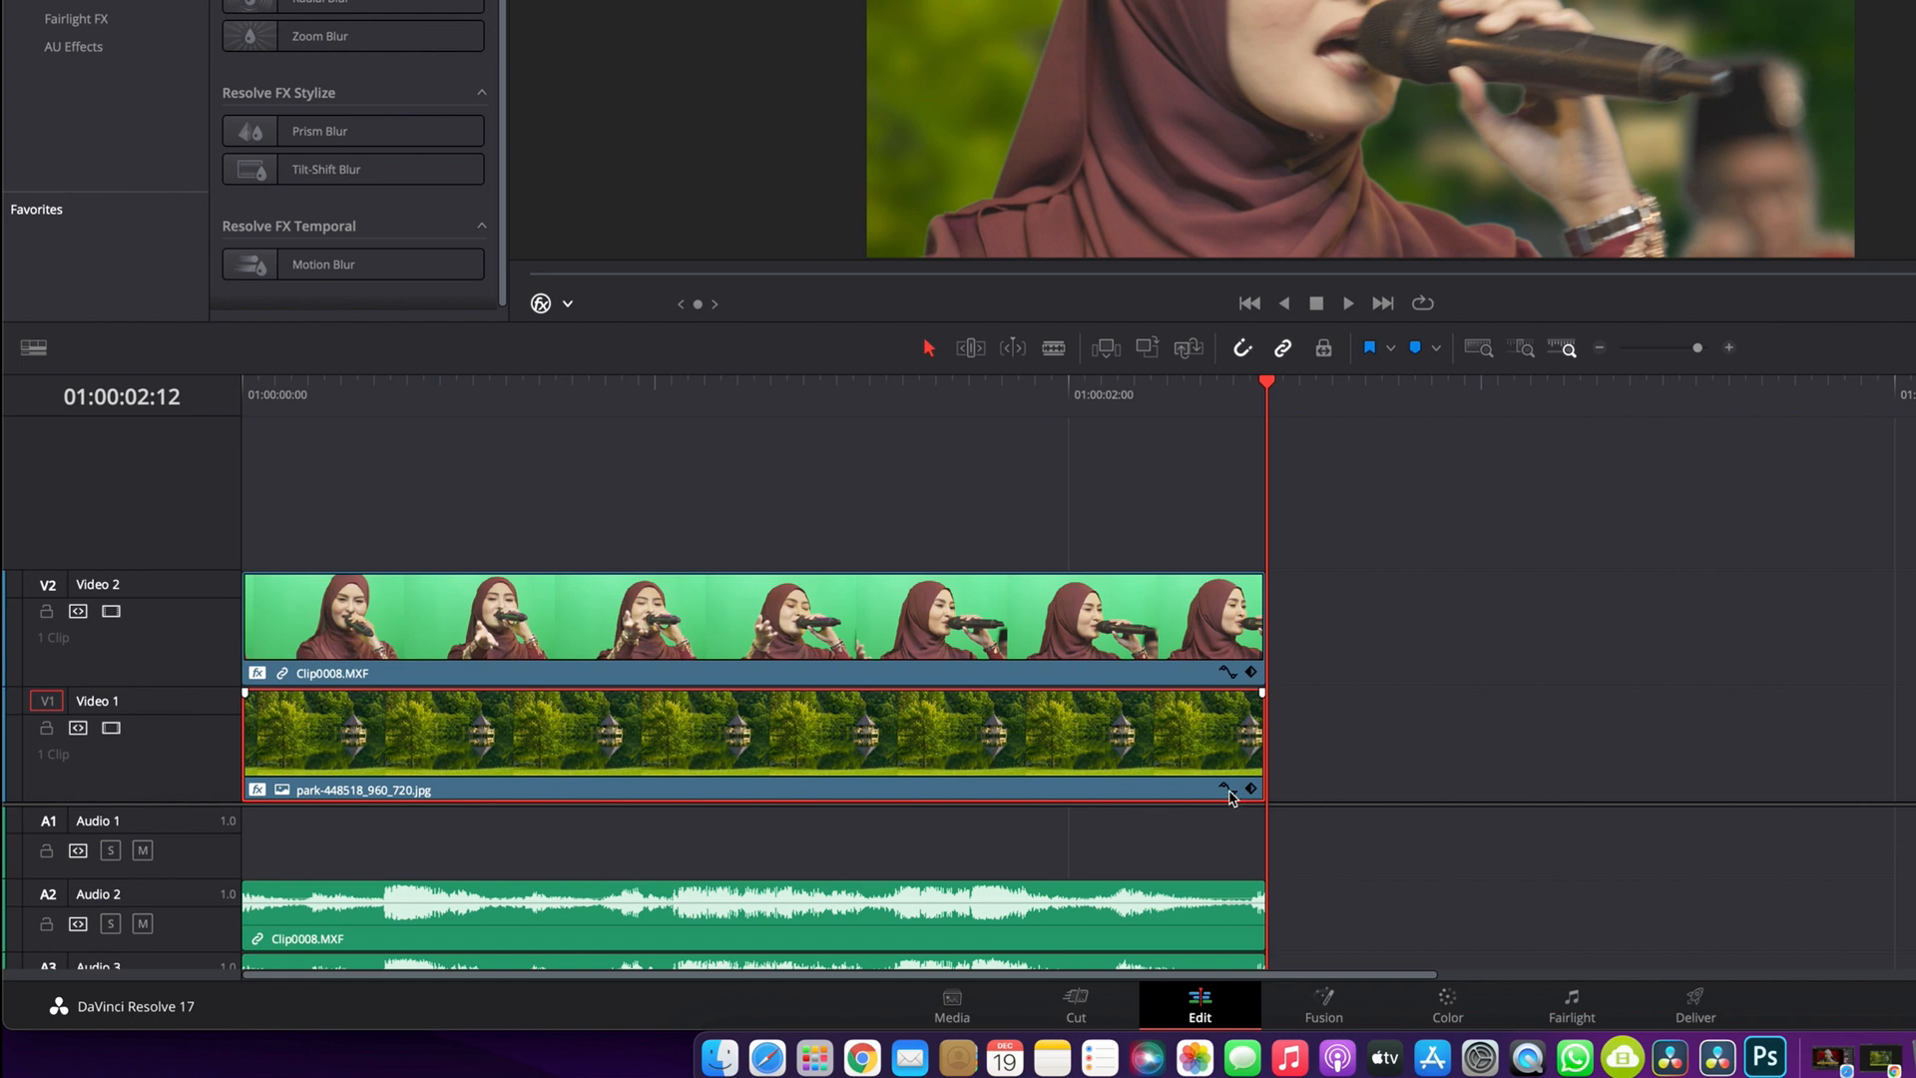
{"action": "left_click", "coordinate": [1227, 788]}
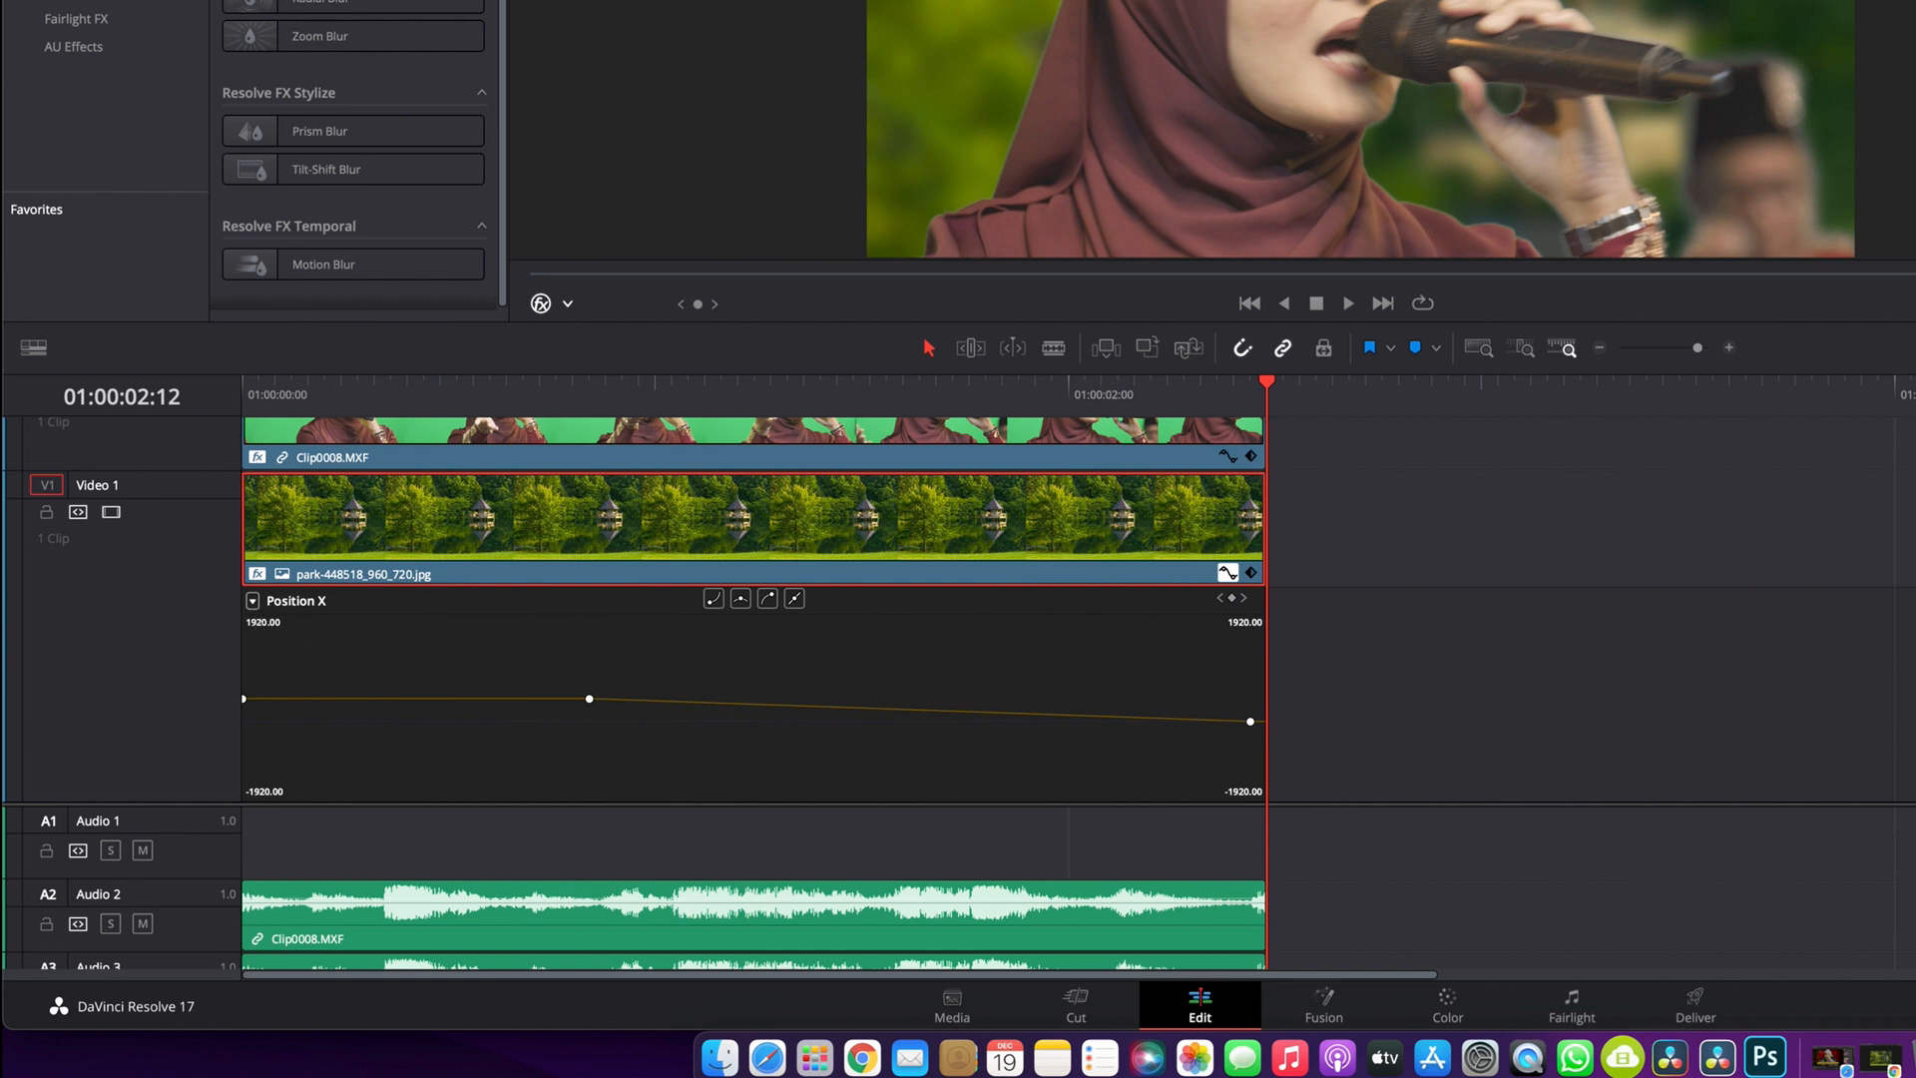
{"action": "left_click", "coordinate": [251, 602]}
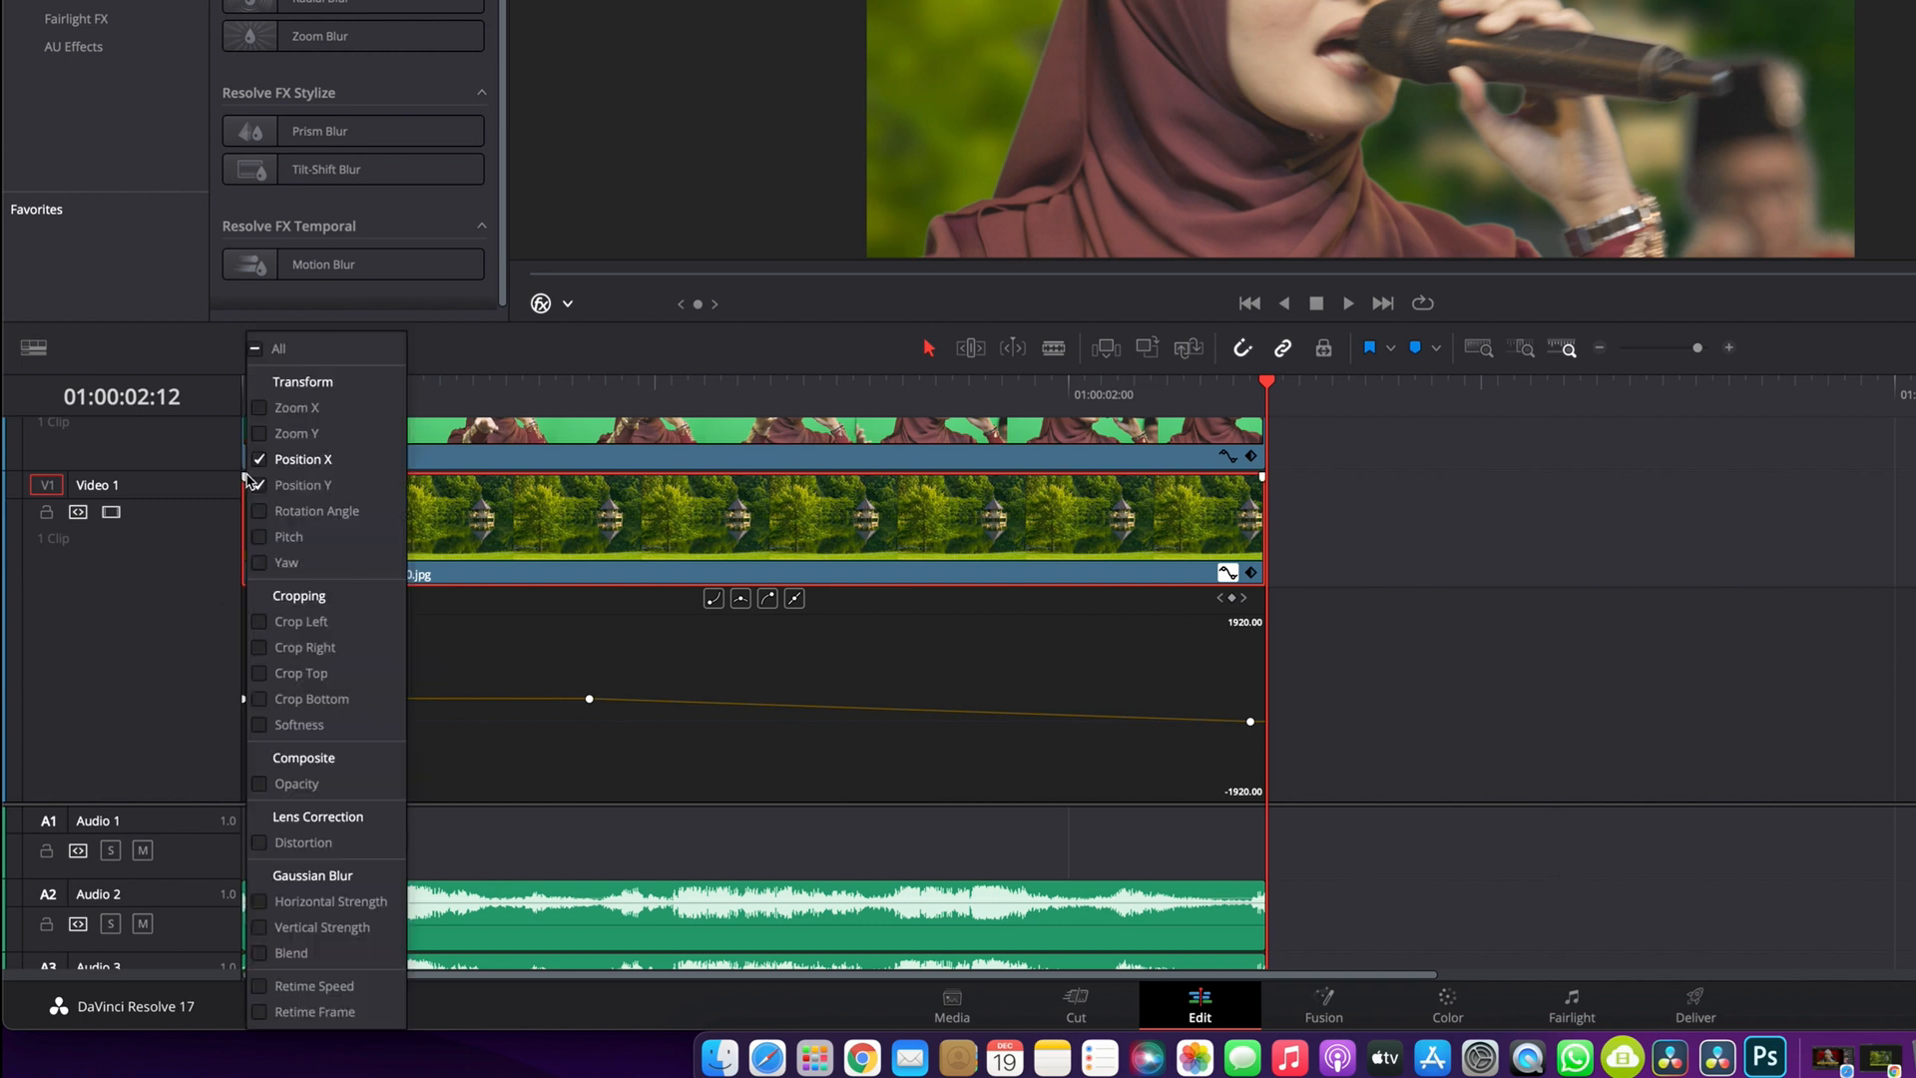
{"action": "left_click", "coordinate": [509, 615]}
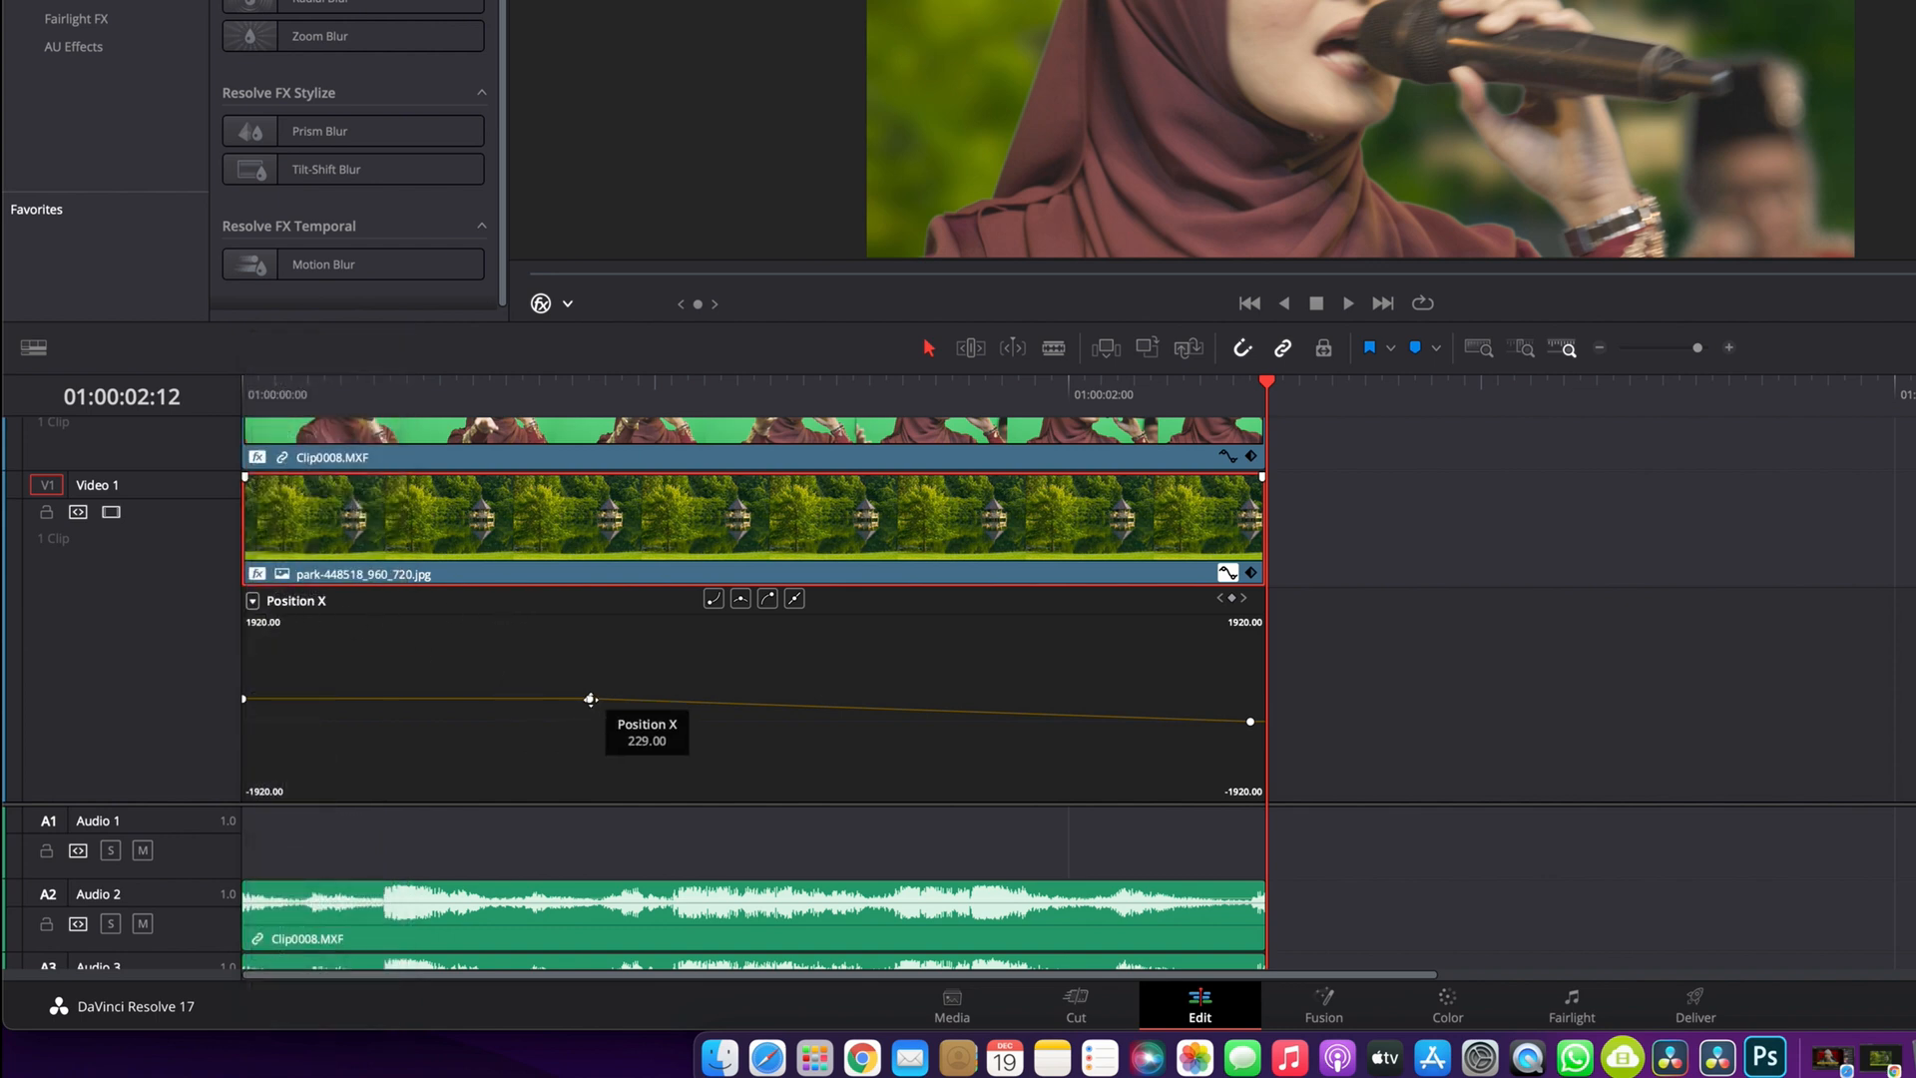
{"action": "left_click", "coordinate": [591, 699]}
{"action": "left_click", "coordinate": [739, 603]}
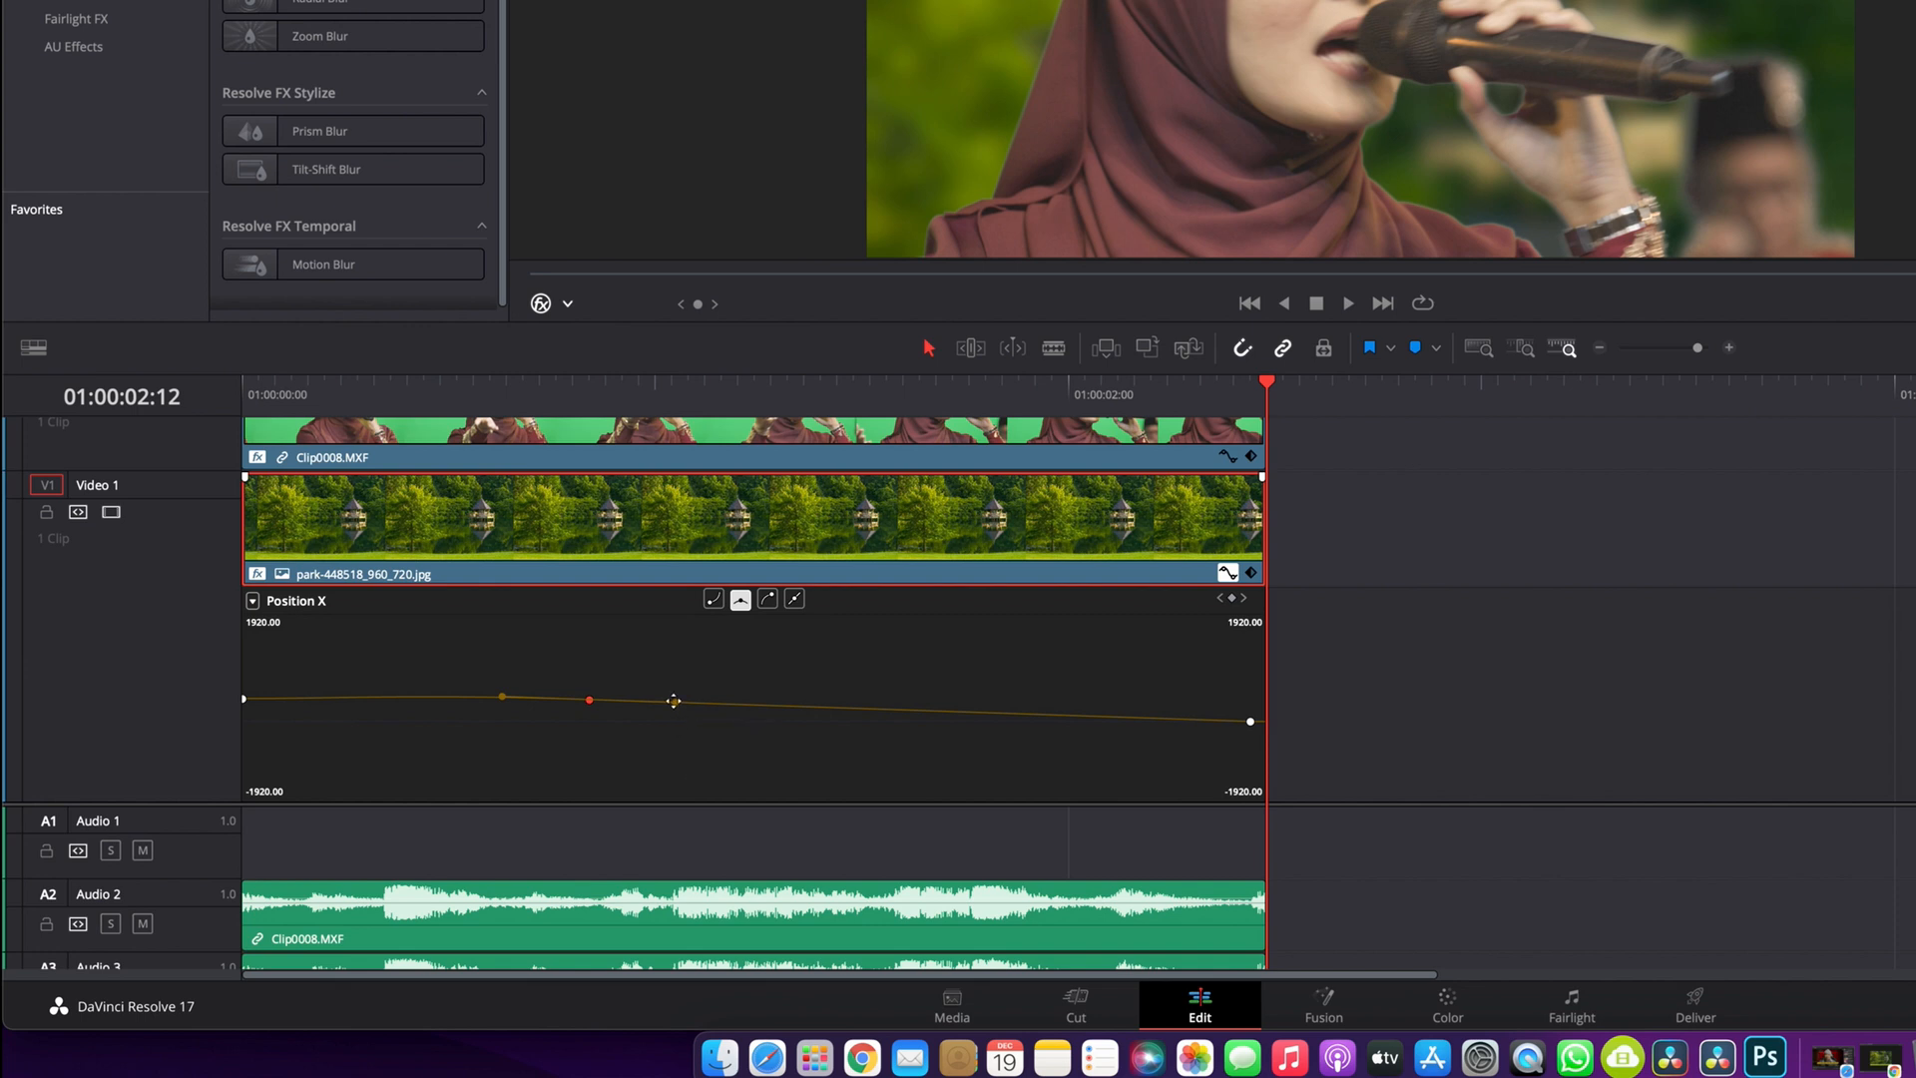
{"action": "left_click_drag", "start_coordinate": [675, 702], "coordinate": [721, 700]}
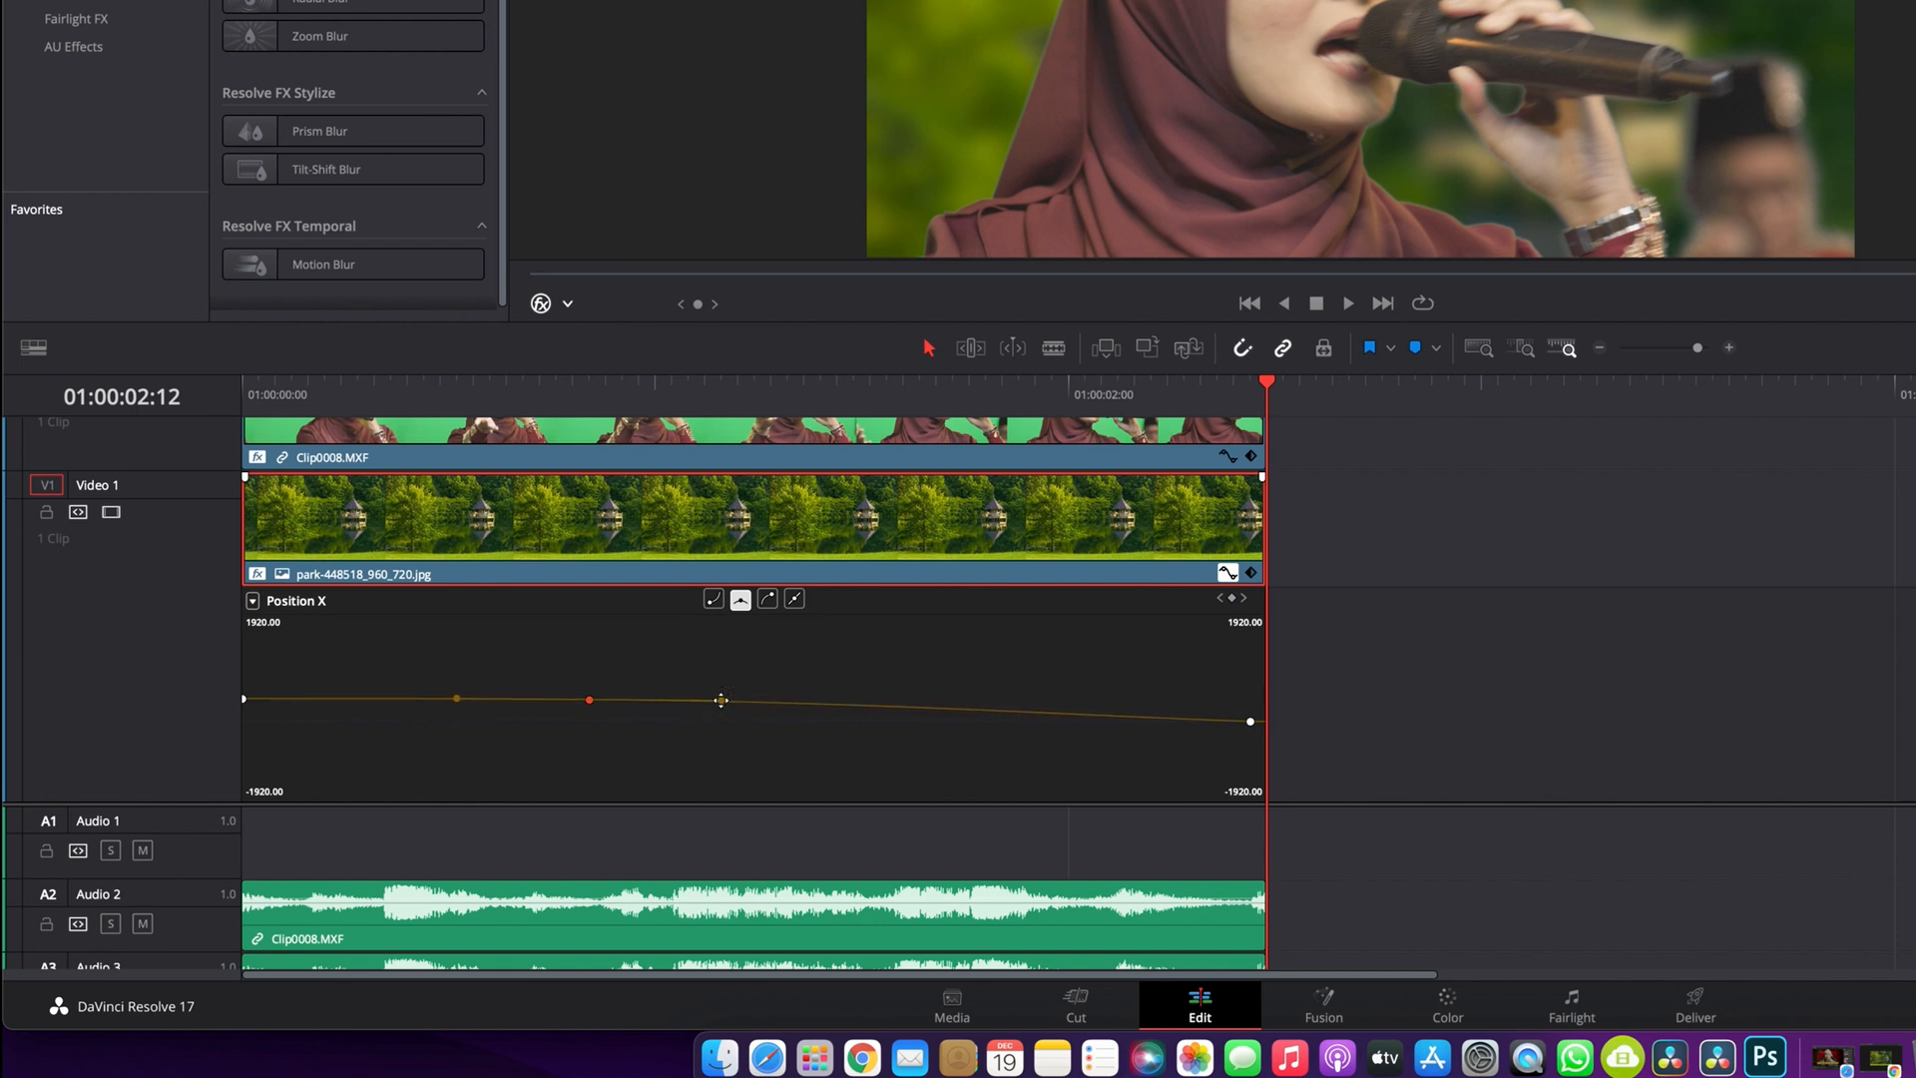
- Play the timeline from the start to check the background movement, and close the park clip's curve editor
{"action": "key", "text": "Home"}
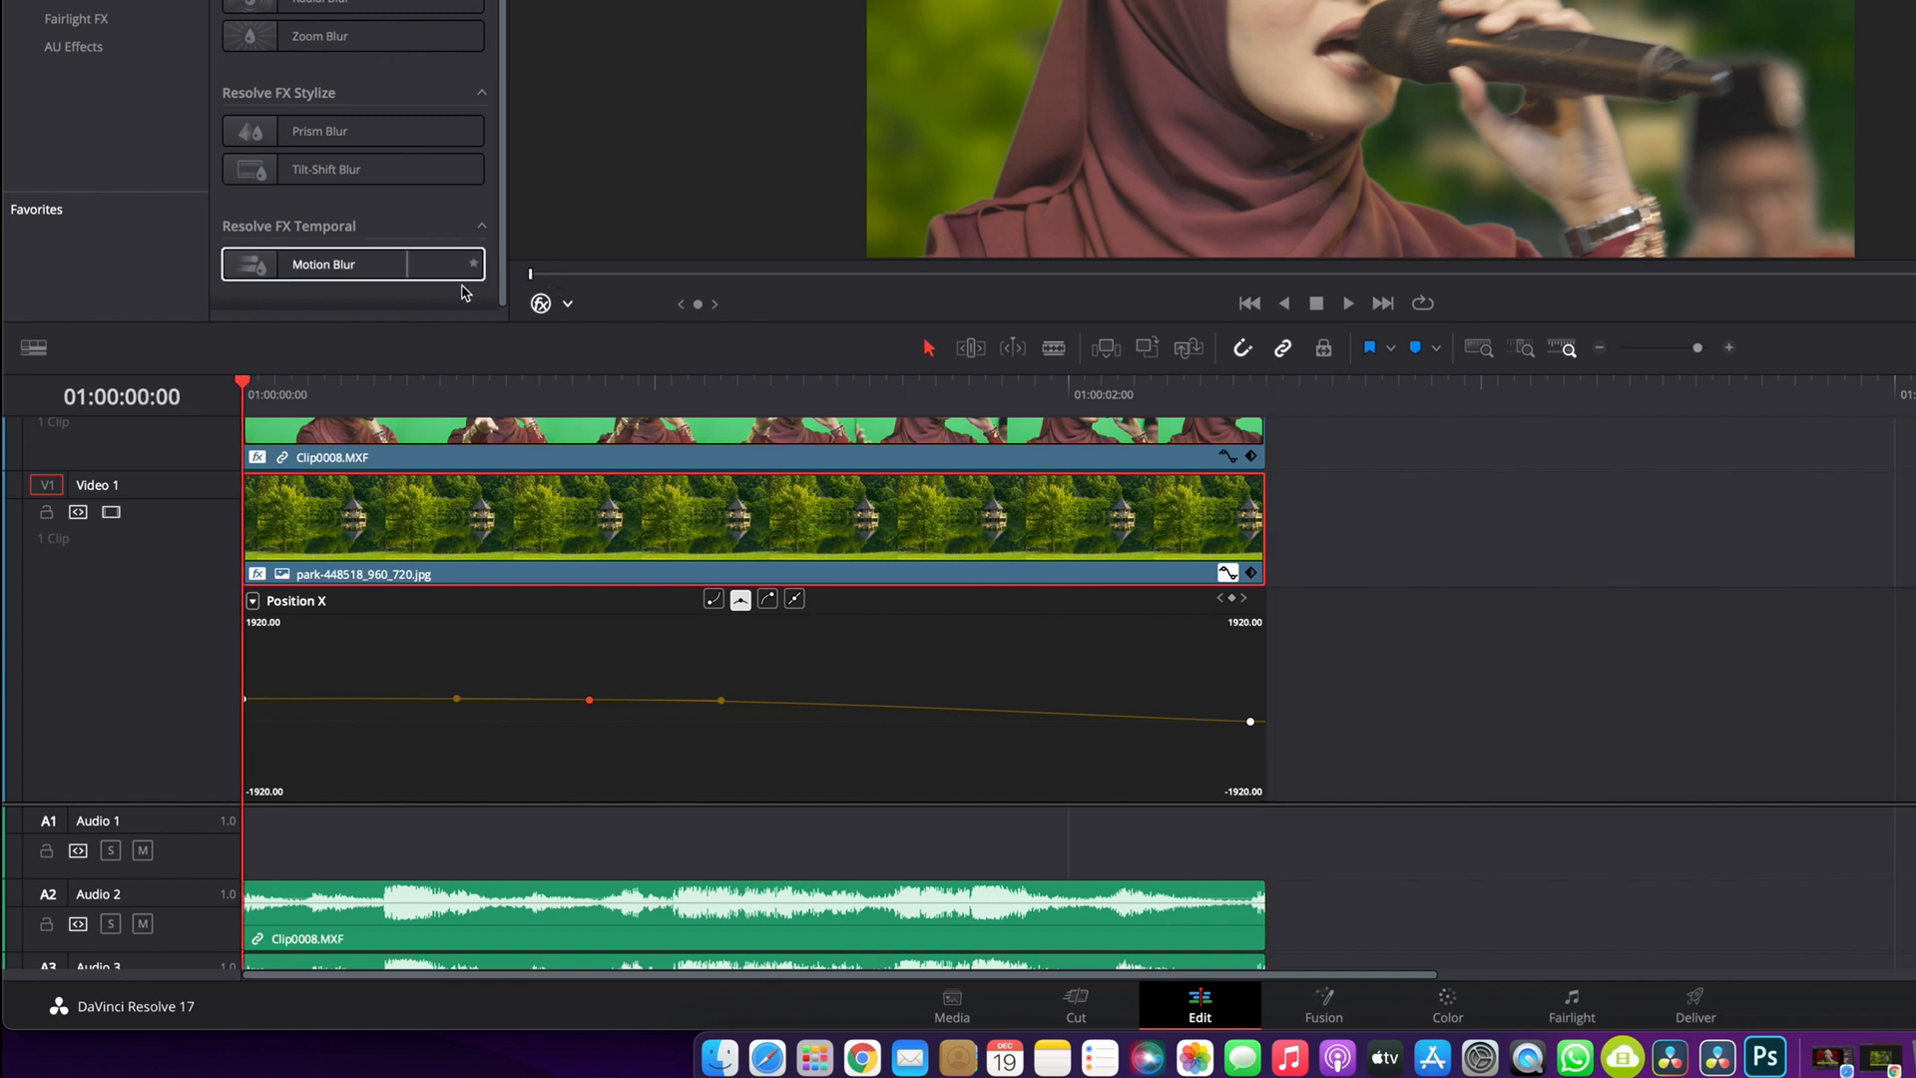
{"action": "key", "text": "space"}
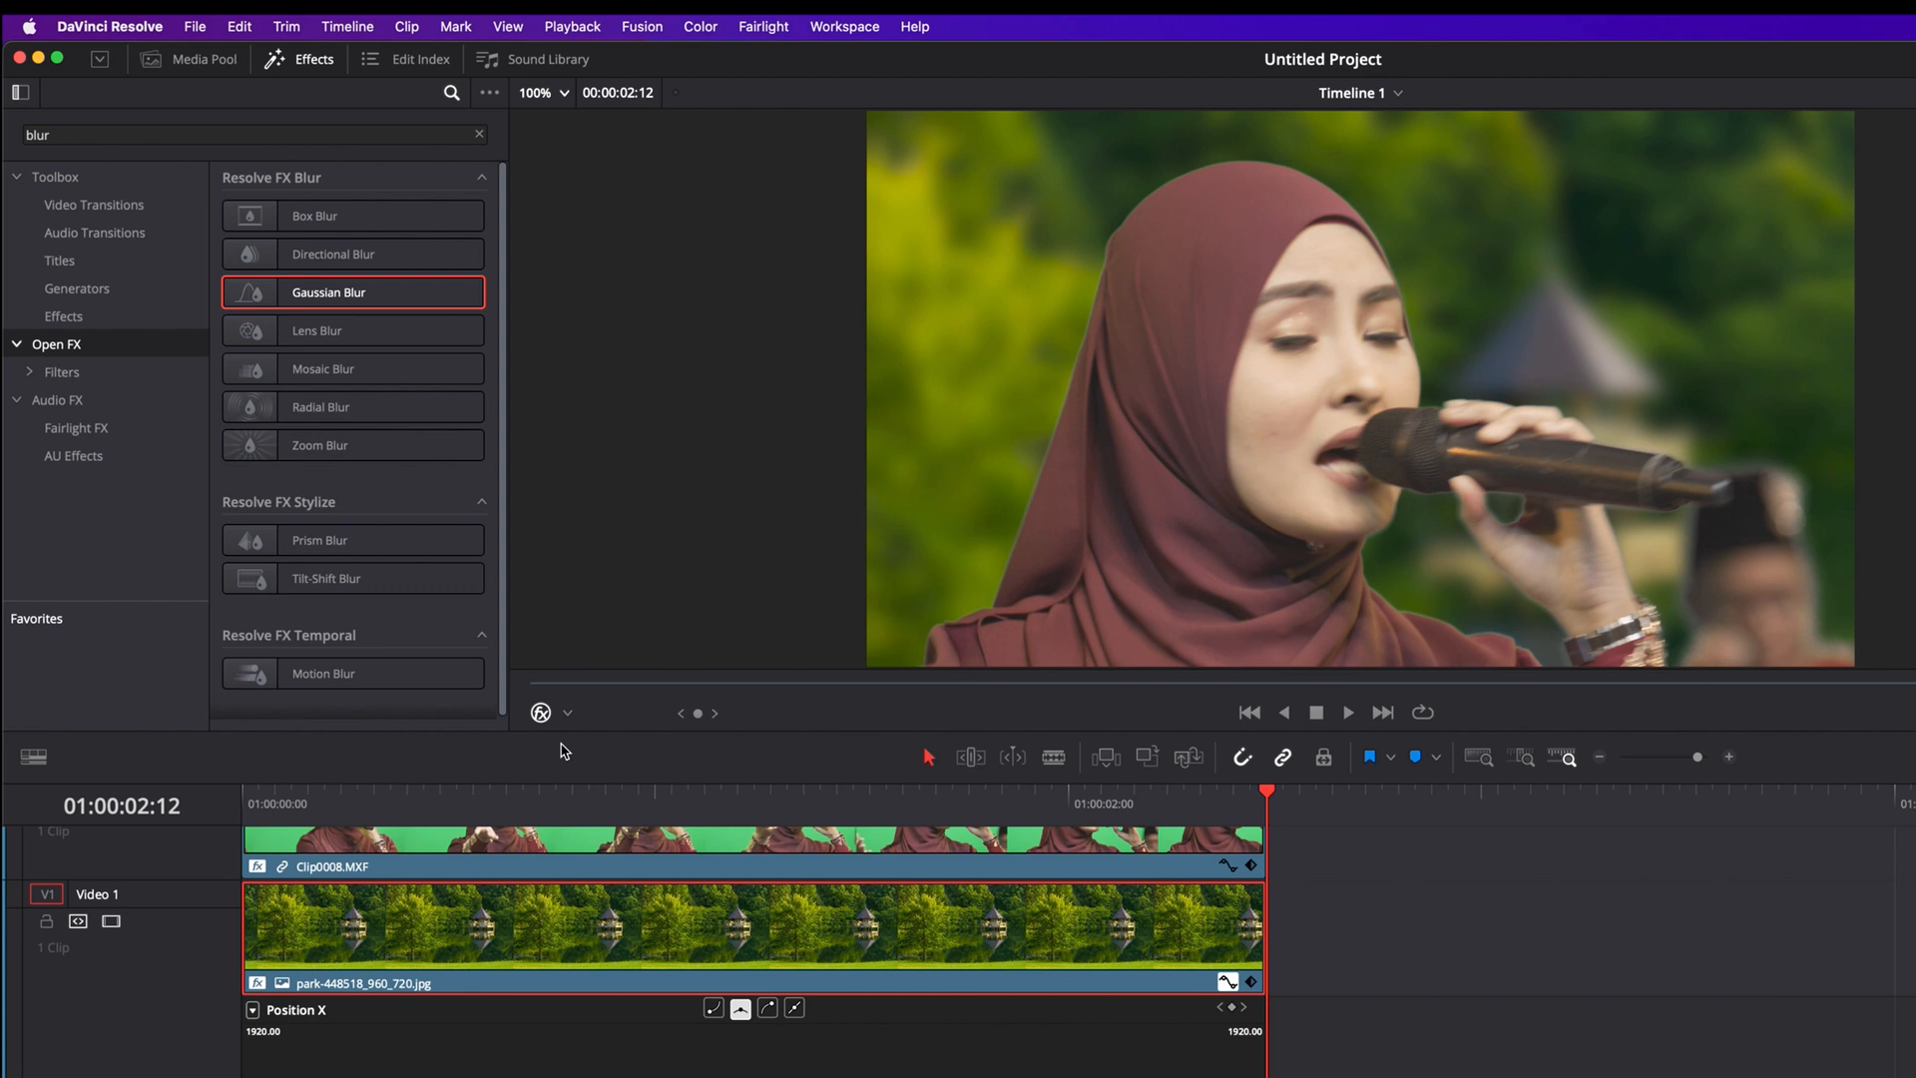
{"action": "left_click", "coordinate": [1226, 983]}
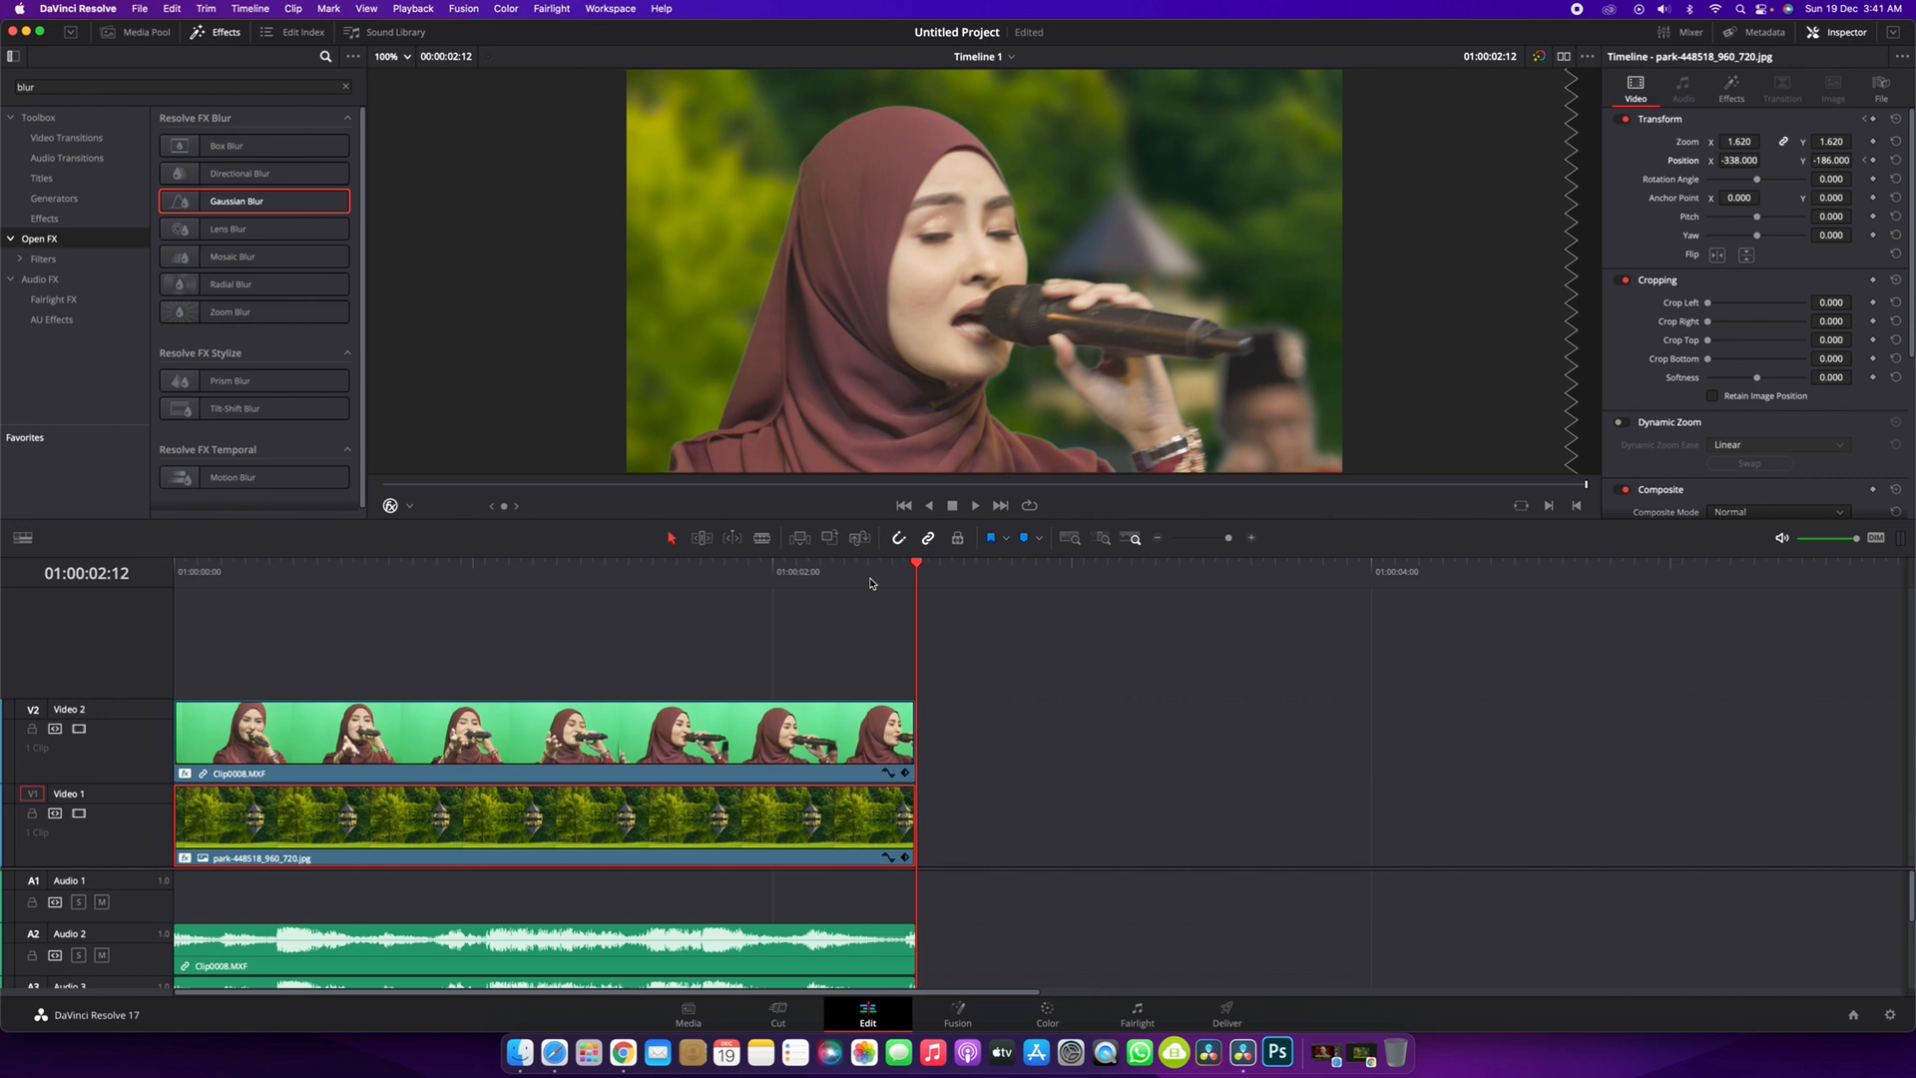
- Go to the Color page, show the clip thumbnails and select the park image for grading
{"action": "left_click_drag", "start_coordinate": [562, 577], "coordinate": [329, 577]}
{"action": "left_click", "coordinate": [532, 756]}
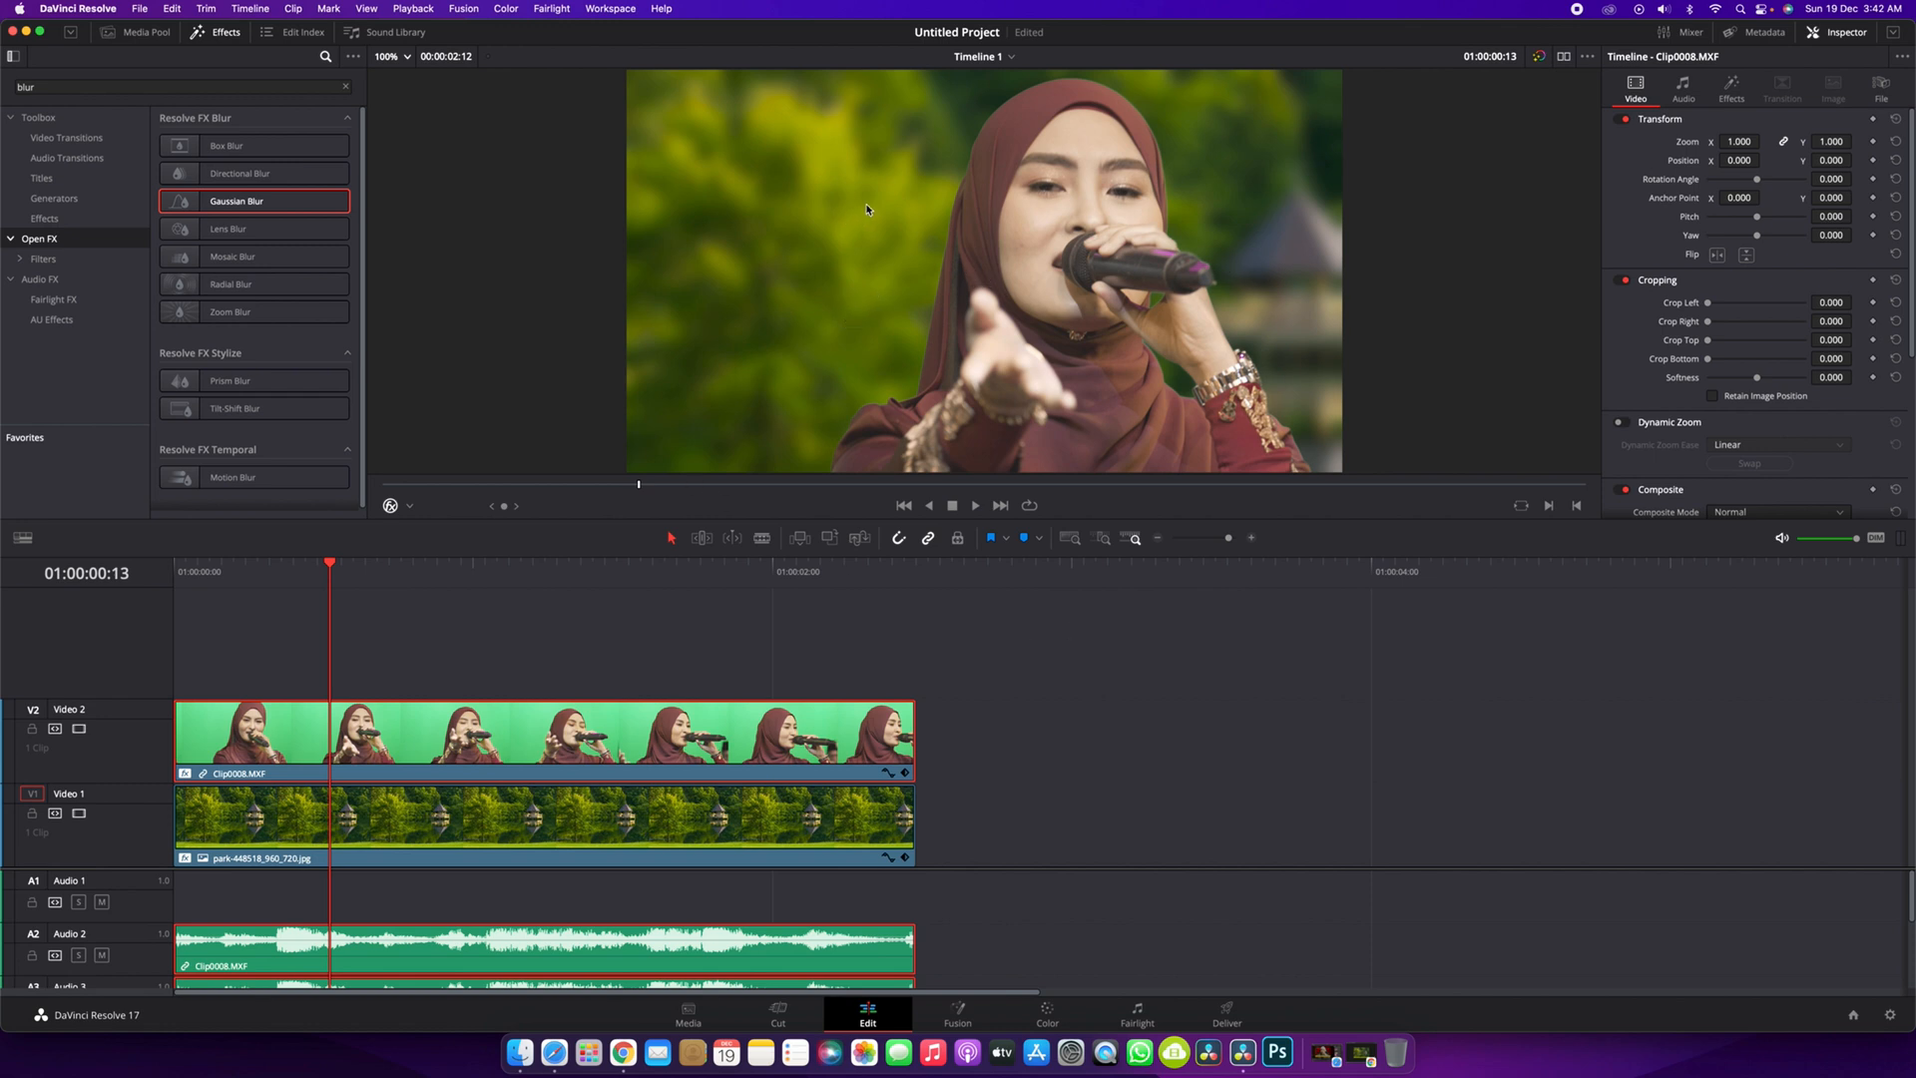
{"action": "left_click", "coordinate": [1045, 1019]}
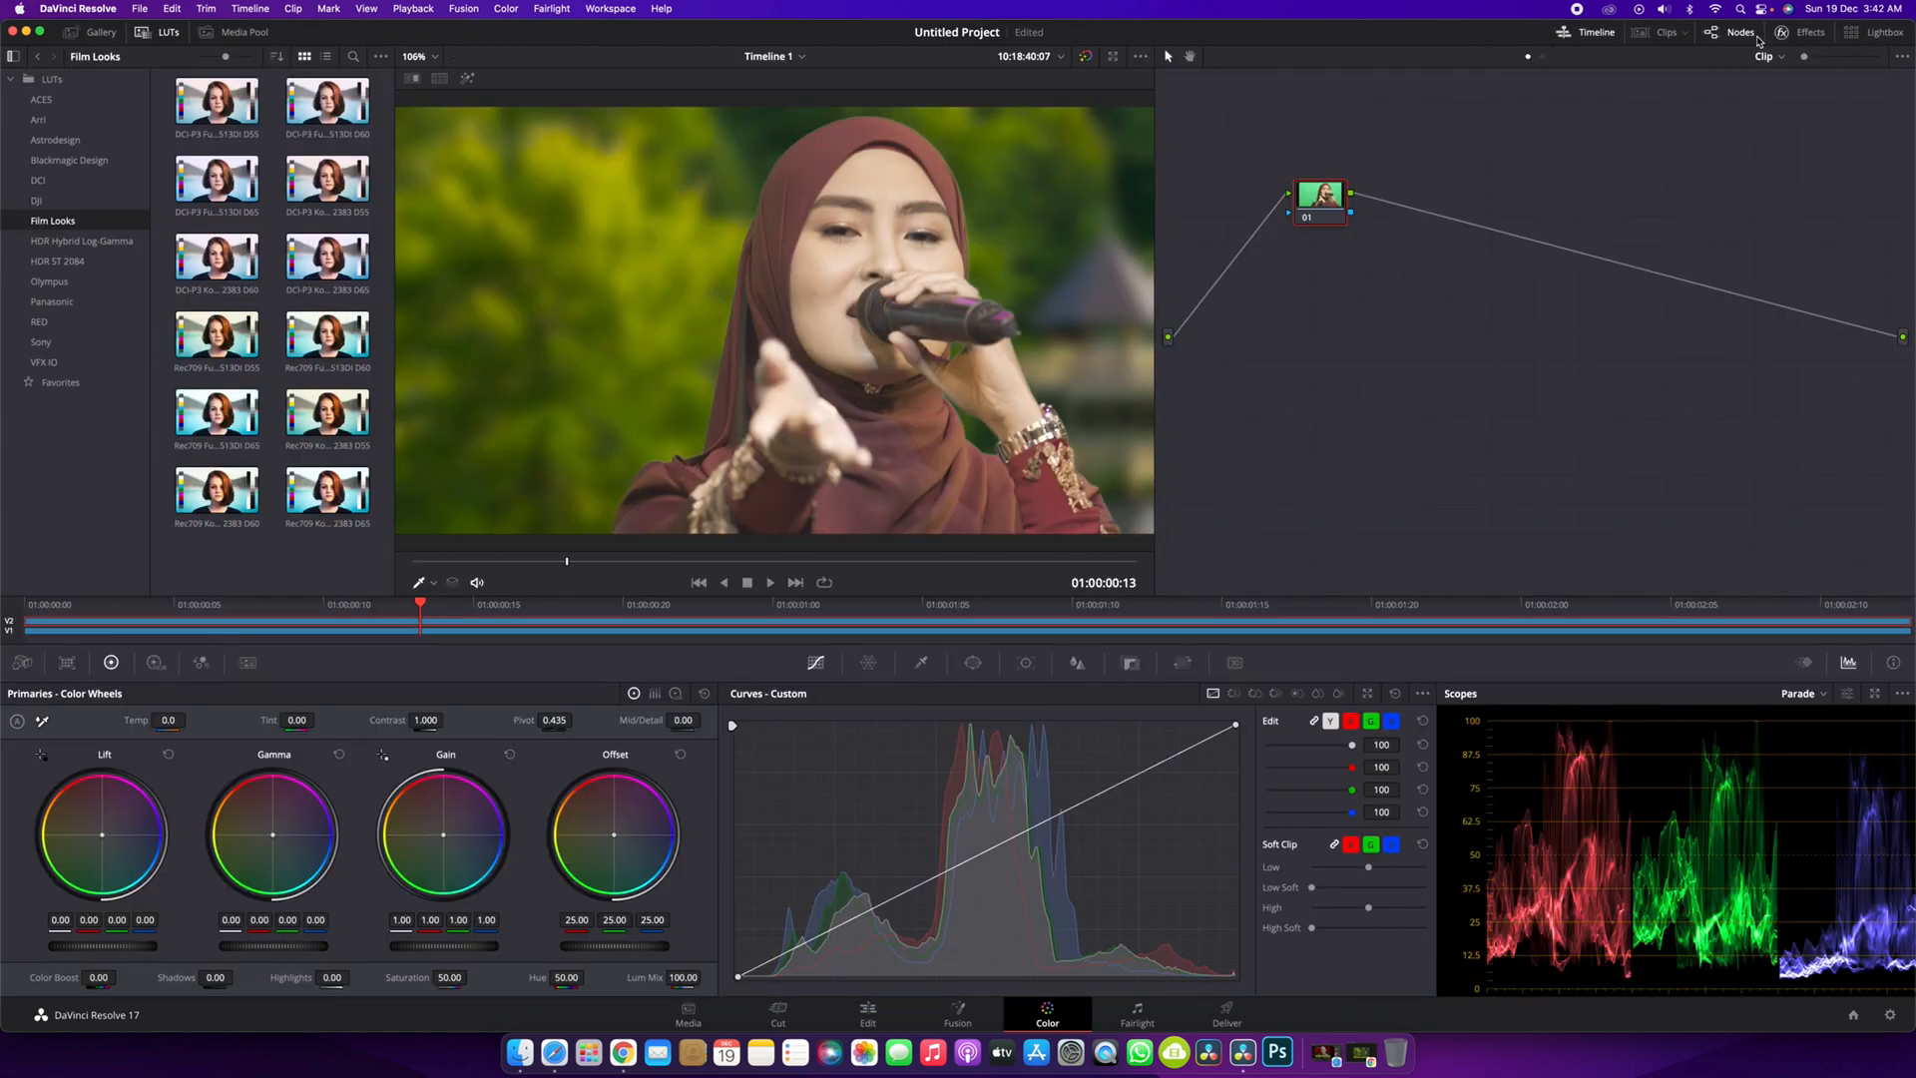
{"action": "left_click", "coordinate": [1659, 32]}
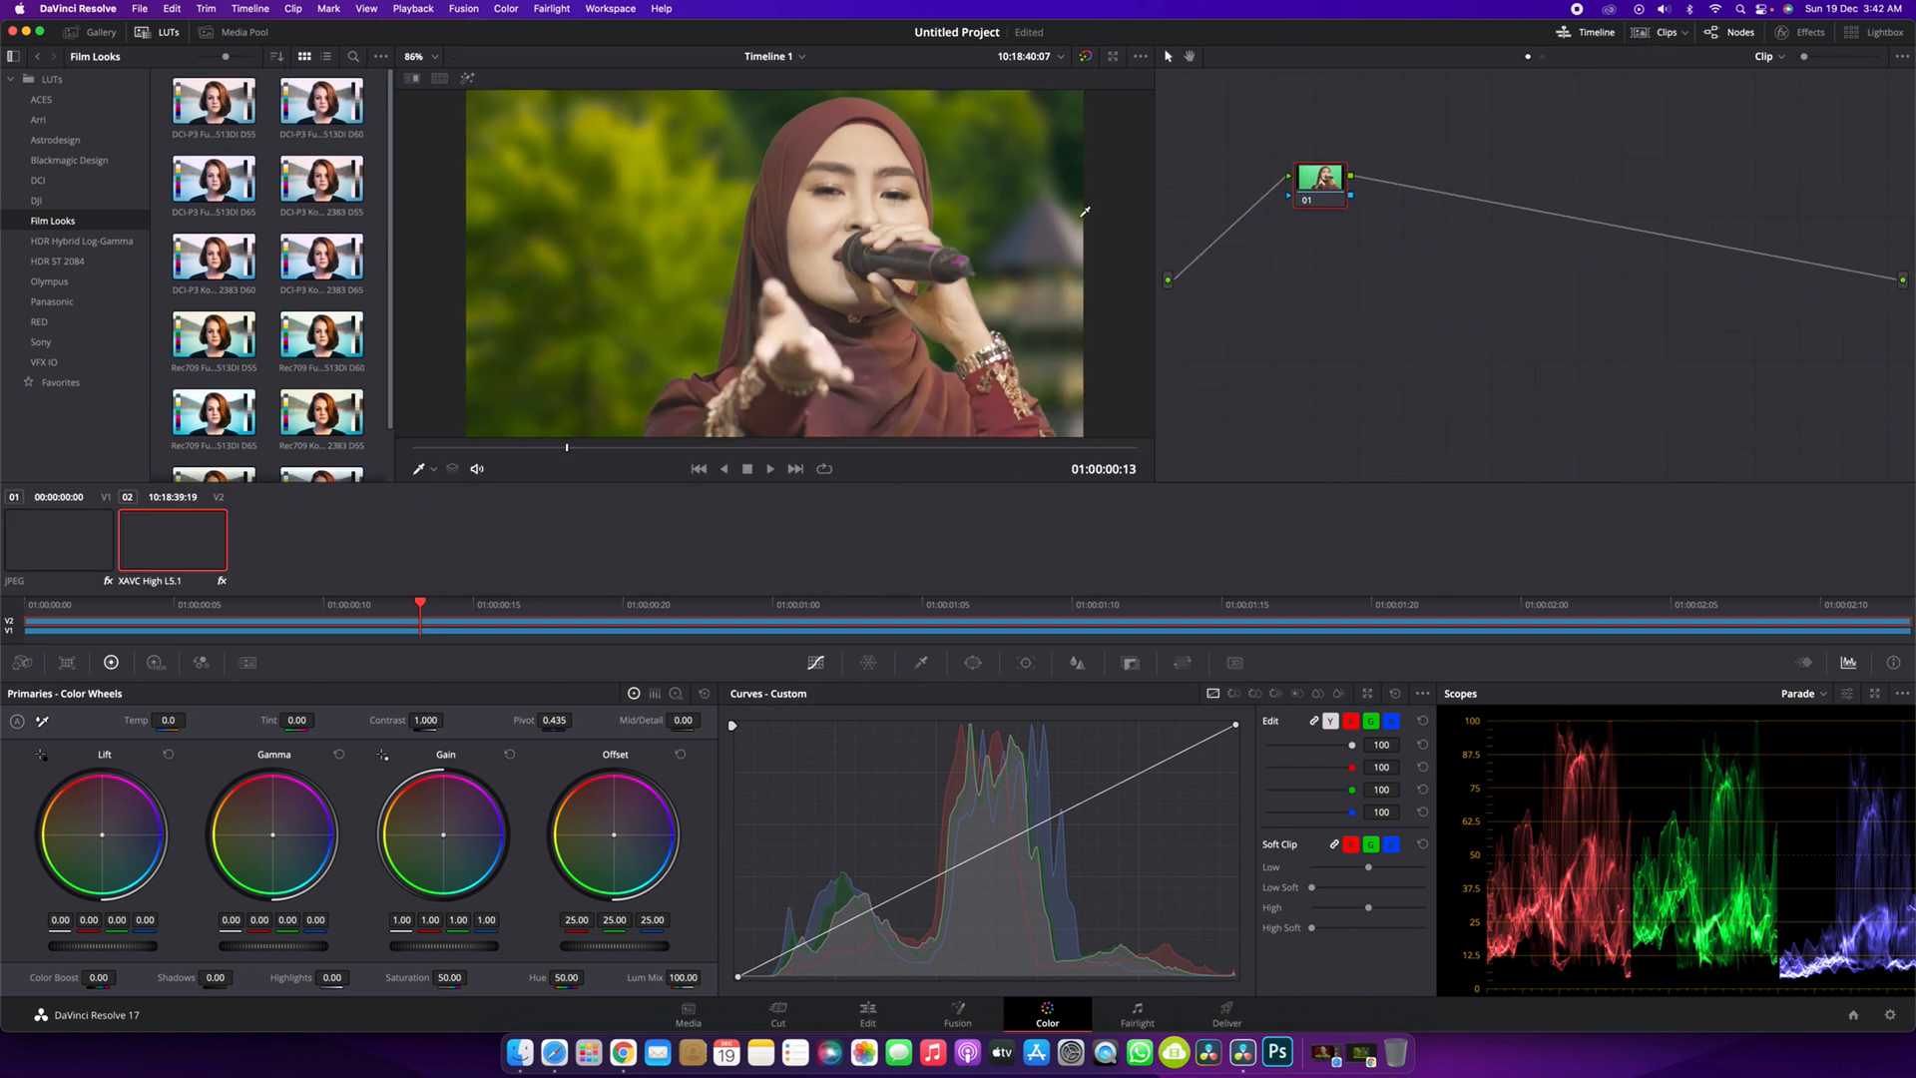
{"action": "left_click", "coordinate": [95, 539]}
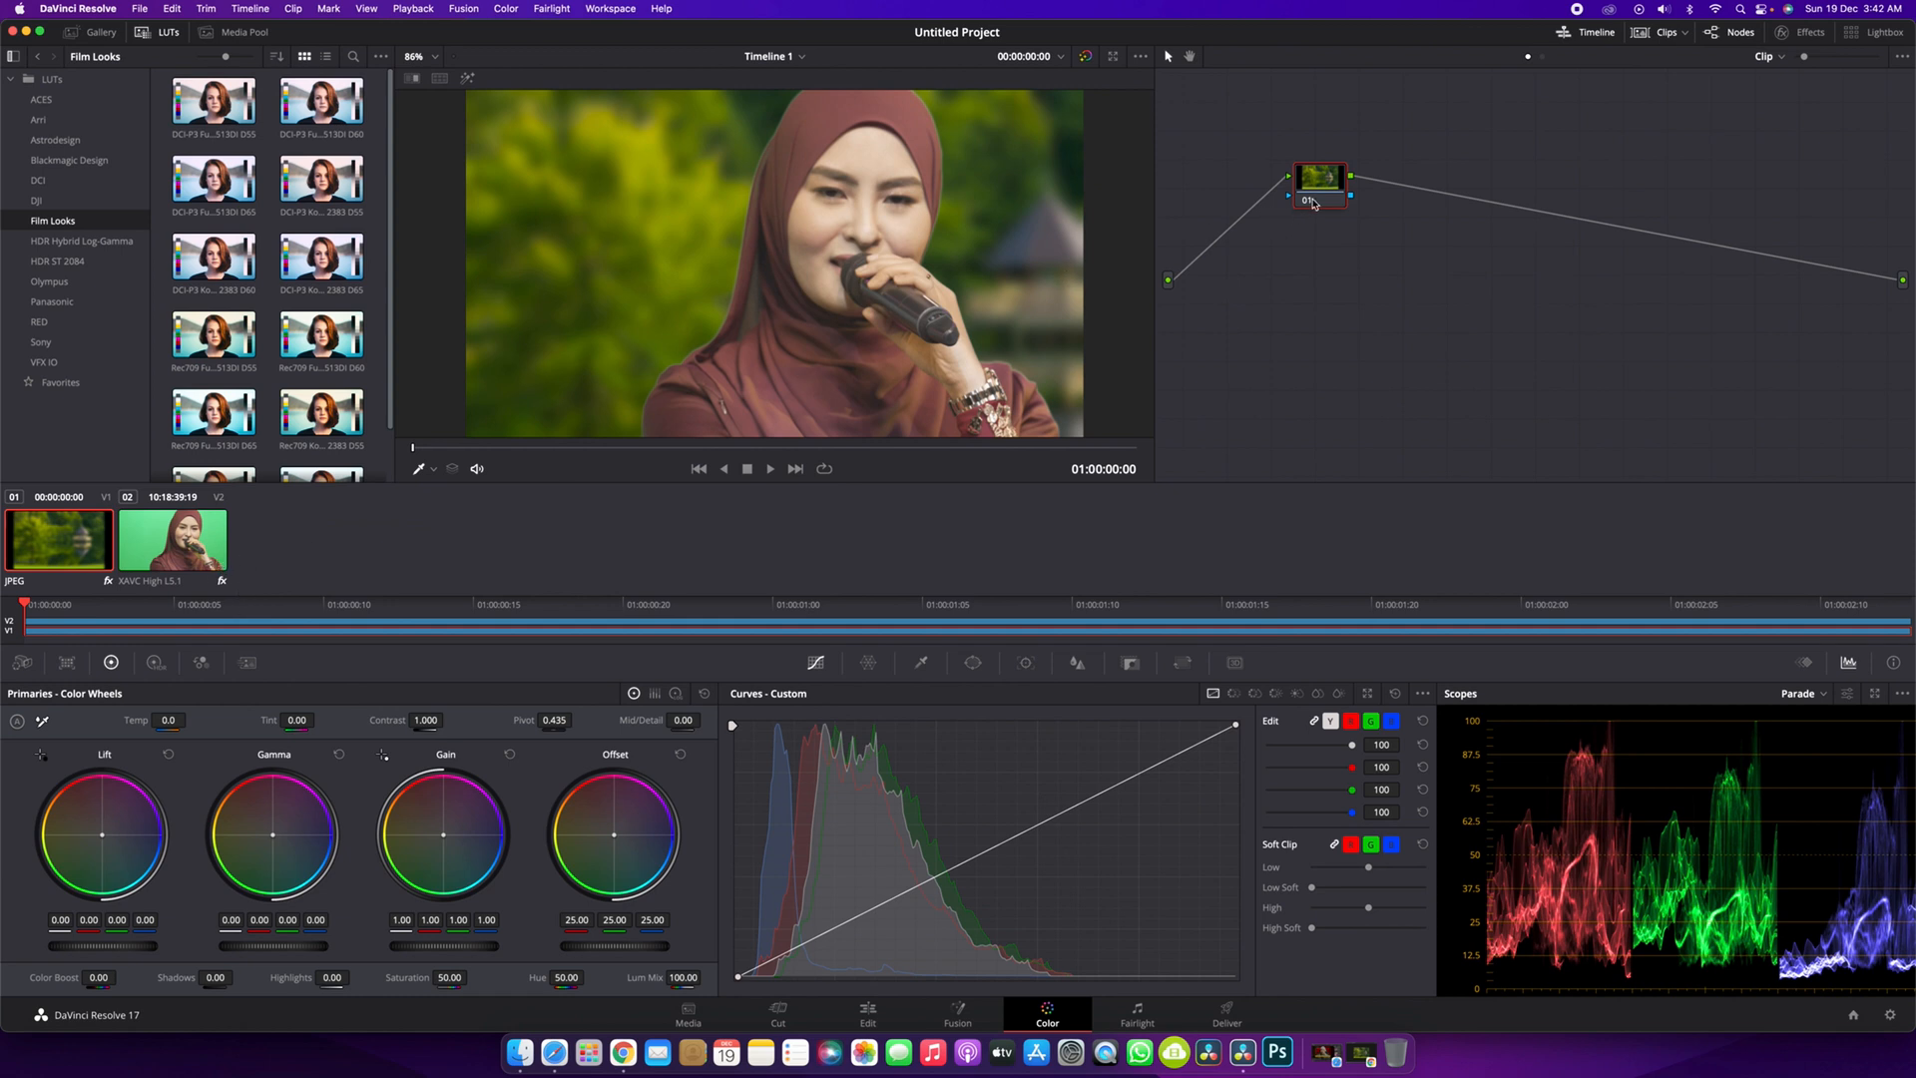
{"action": "left_click_drag", "start_coordinate": [1314, 202], "coordinate": [1302, 212]}
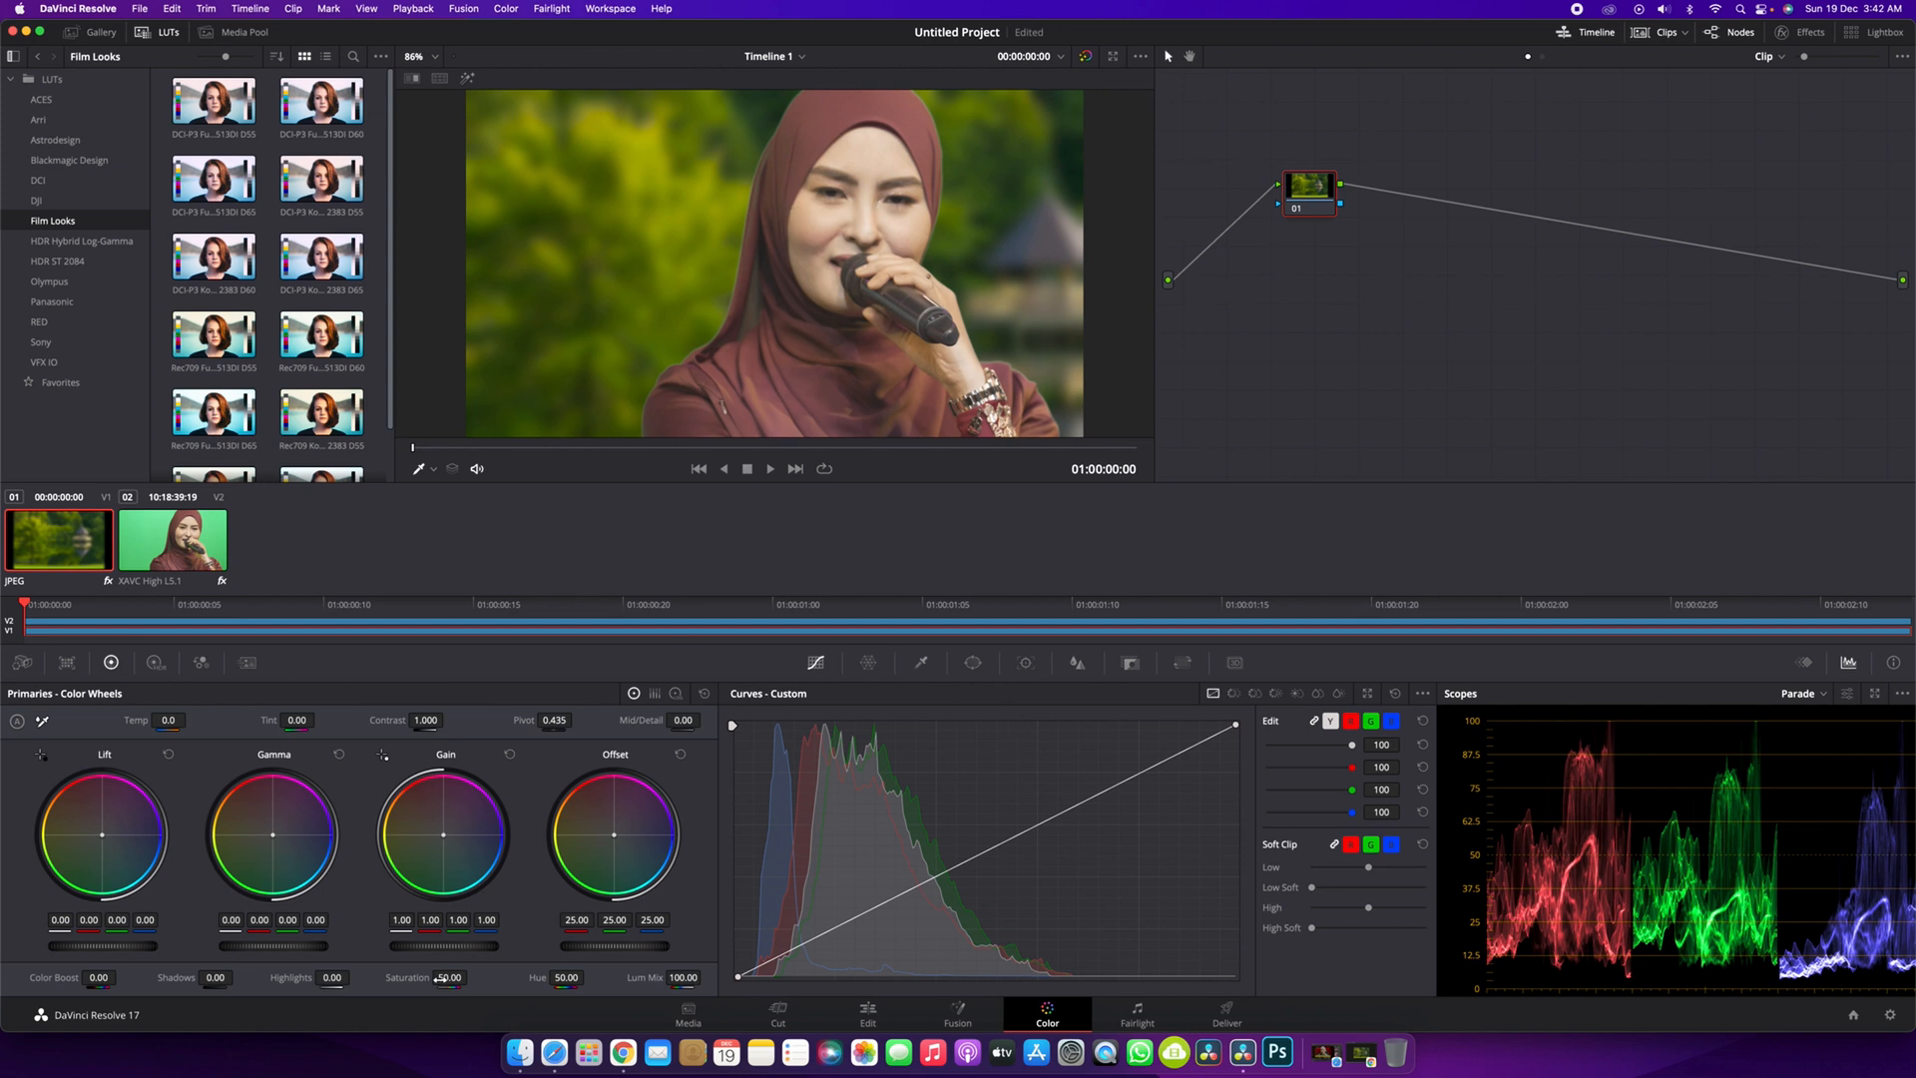
- Try a Color Boost of -36 on the park image and reset it
{"action": "left_click_drag", "start_coordinate": [97, 981], "coordinate": [36, 980]}
{"action": "left_click_drag", "start_coordinate": [957, 539], "coordinate": [985, 534]}
{"action": "left_click_drag", "start_coordinate": [90, 981], "coordinate": [94, 980]}
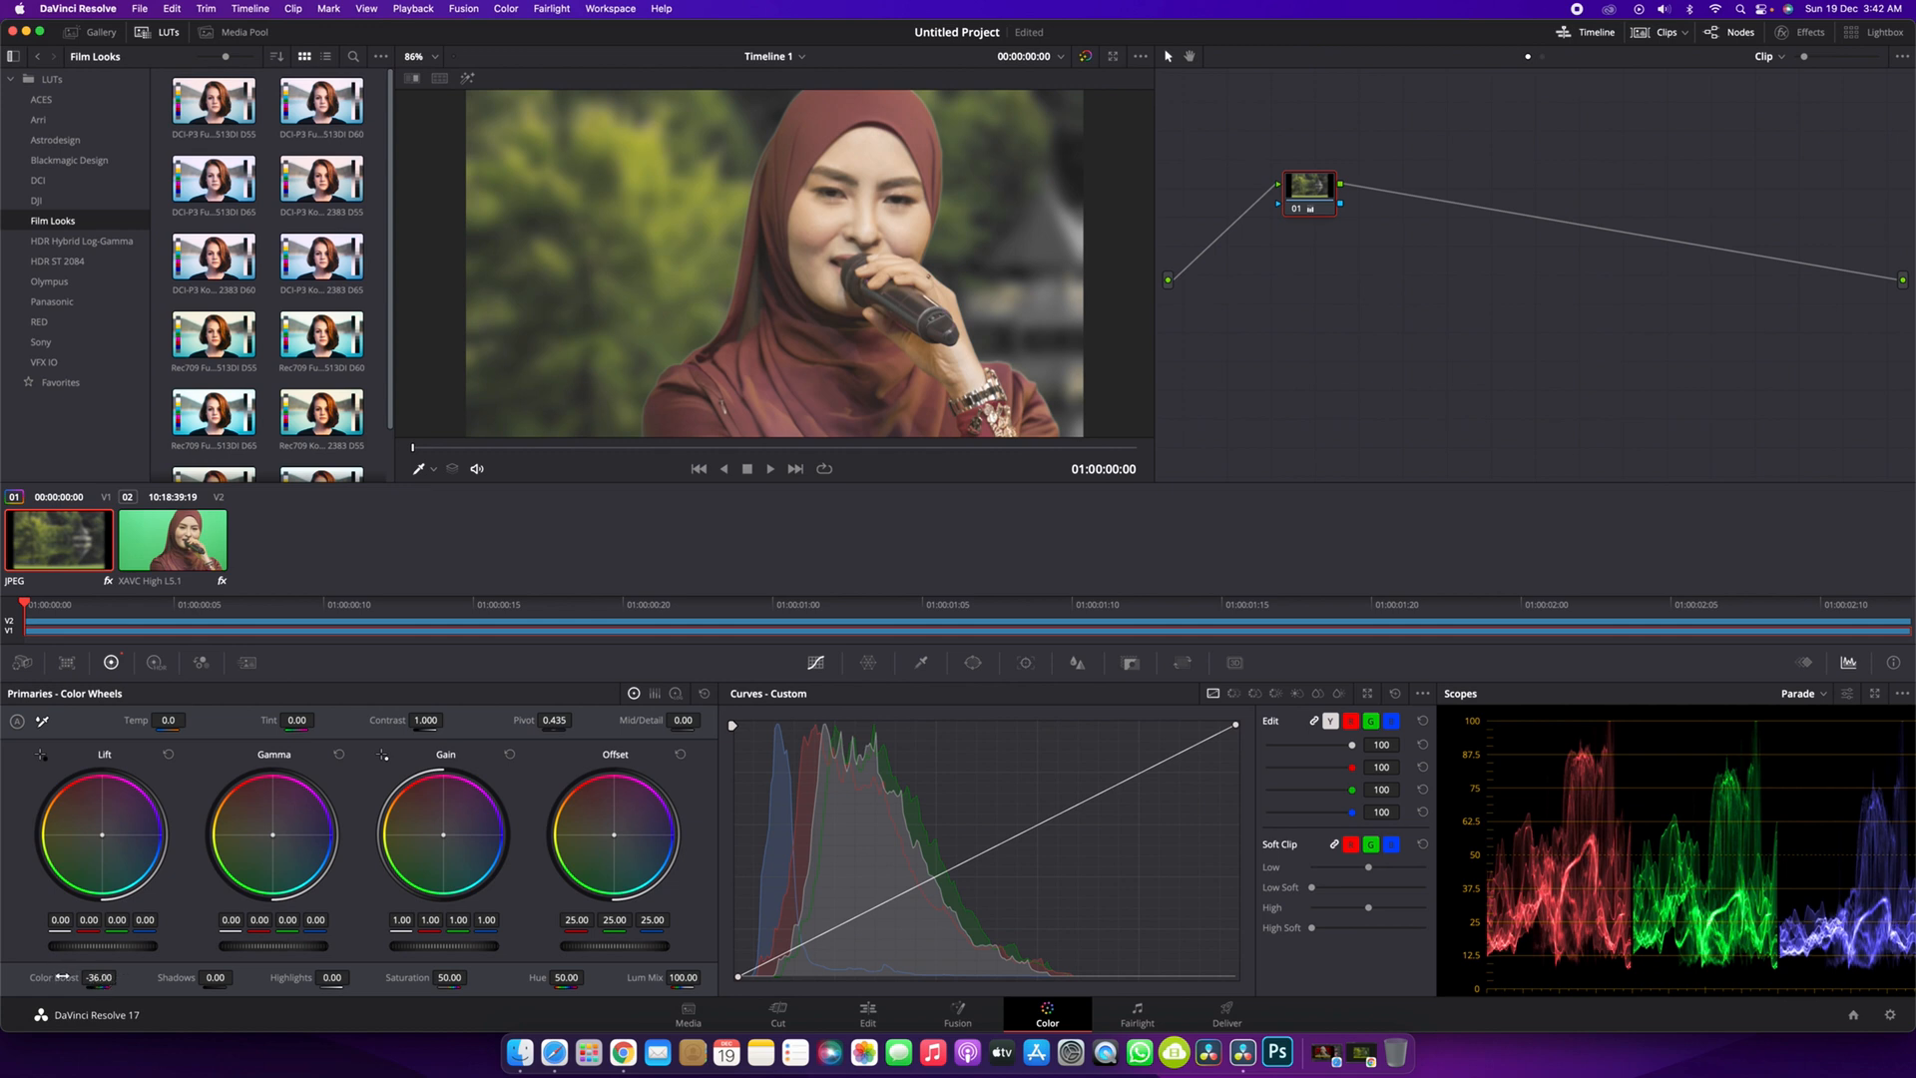
{"action": "double_click", "coordinate": [57, 978]}
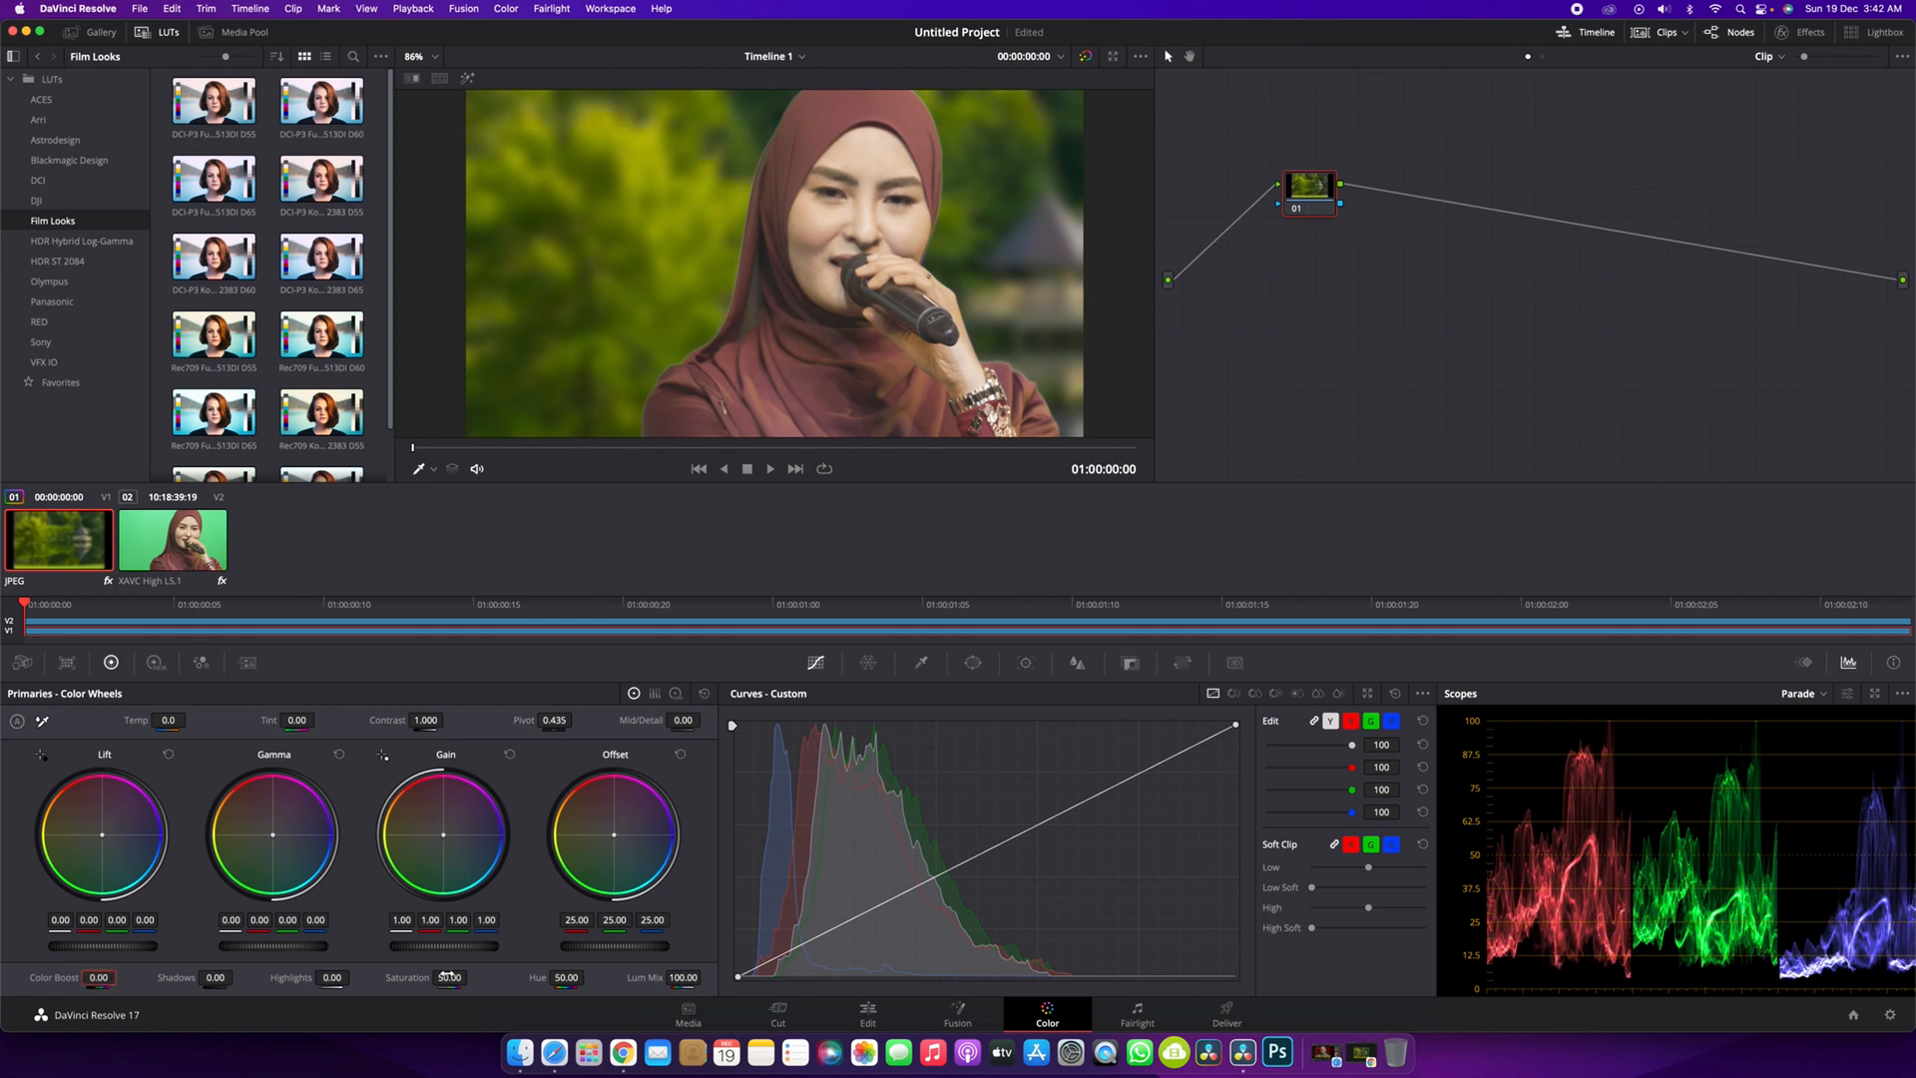
- Set the park image's Saturation to 34.20 and shift its greens in the Color Warper to Hue 0.83 and Sat 0.42
{"action": "mouse_move", "coordinate": [451, 978]}
{"action": "left_mouse_down"}
{"action": "mouse_move", "coordinate": [356, 971]}
{"action": "mouse_move", "coordinate": [462, 978]}
{"action": "left_mouse_up"}
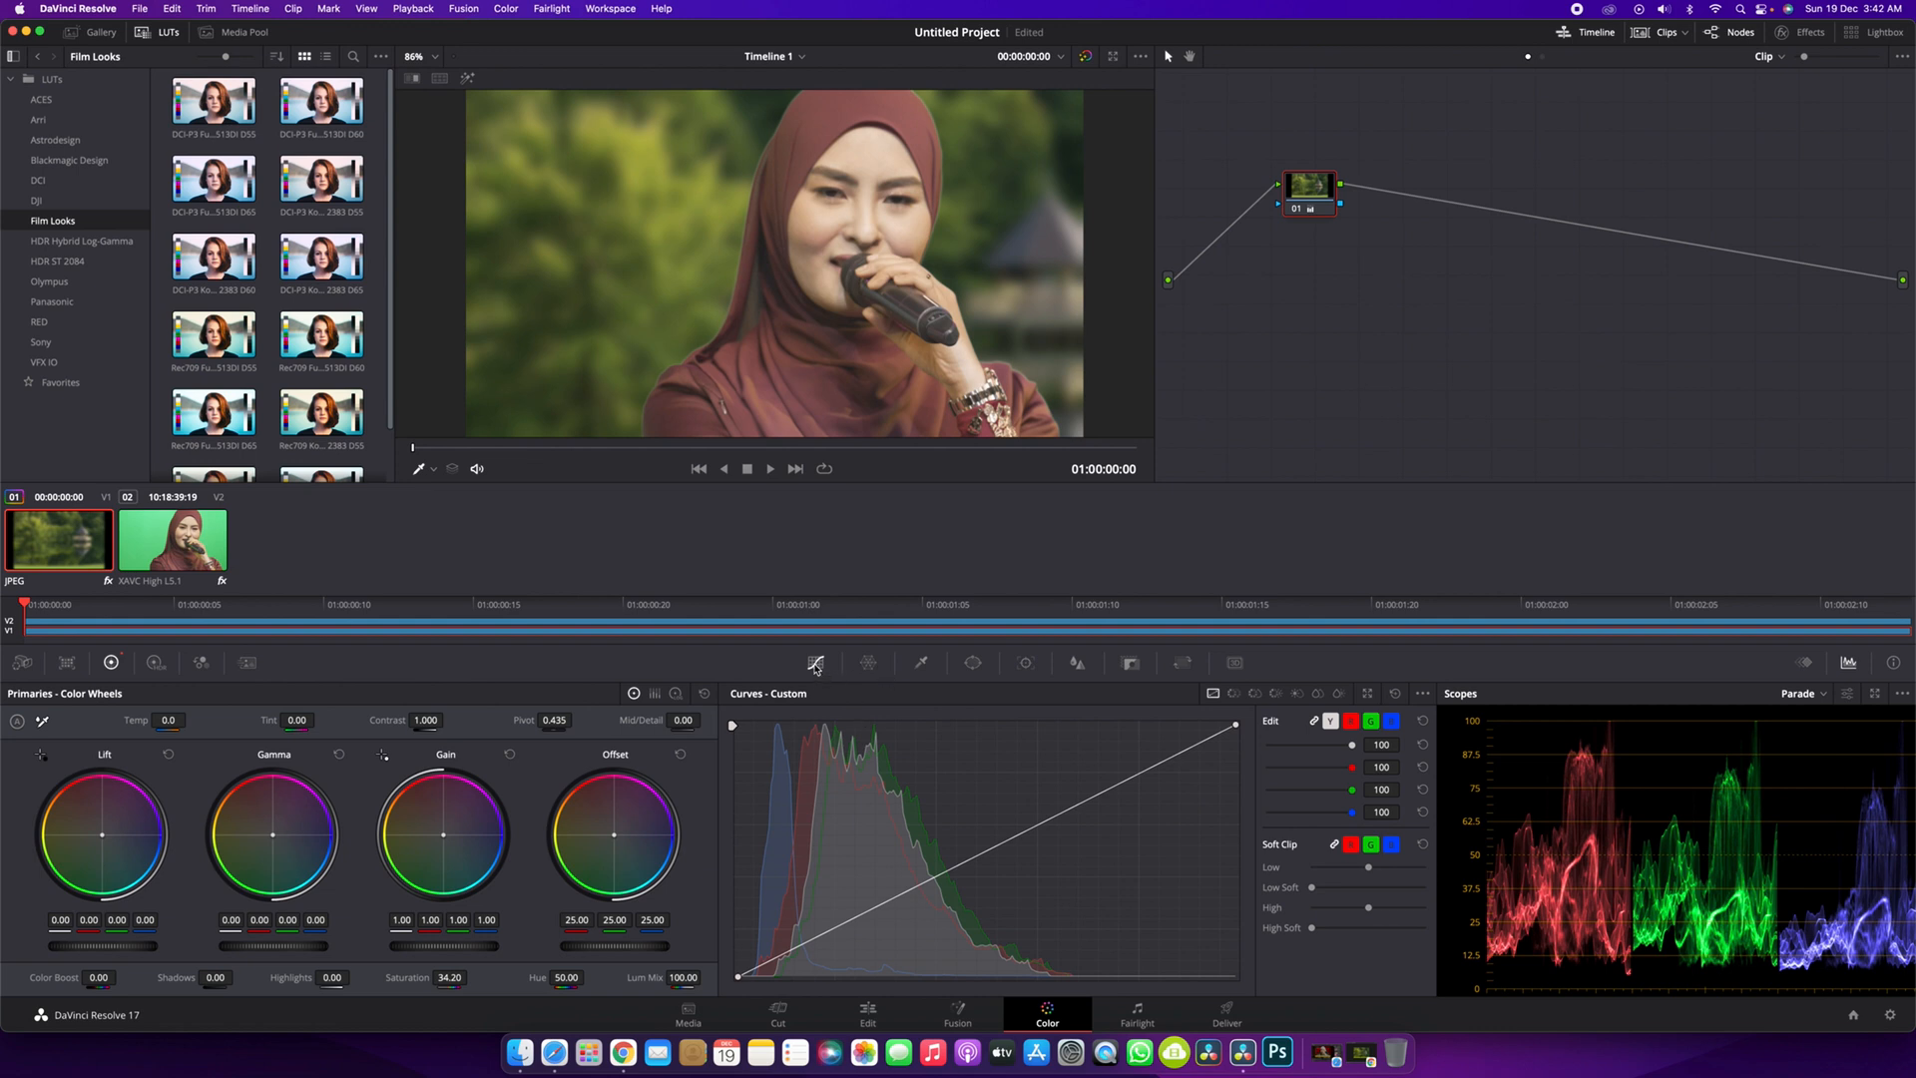
{"action": "left_click", "coordinate": [866, 666]}
{"action": "scroll", "coordinate": [710, 276], "scroll_direction": "down", "scroll_amount": 1}
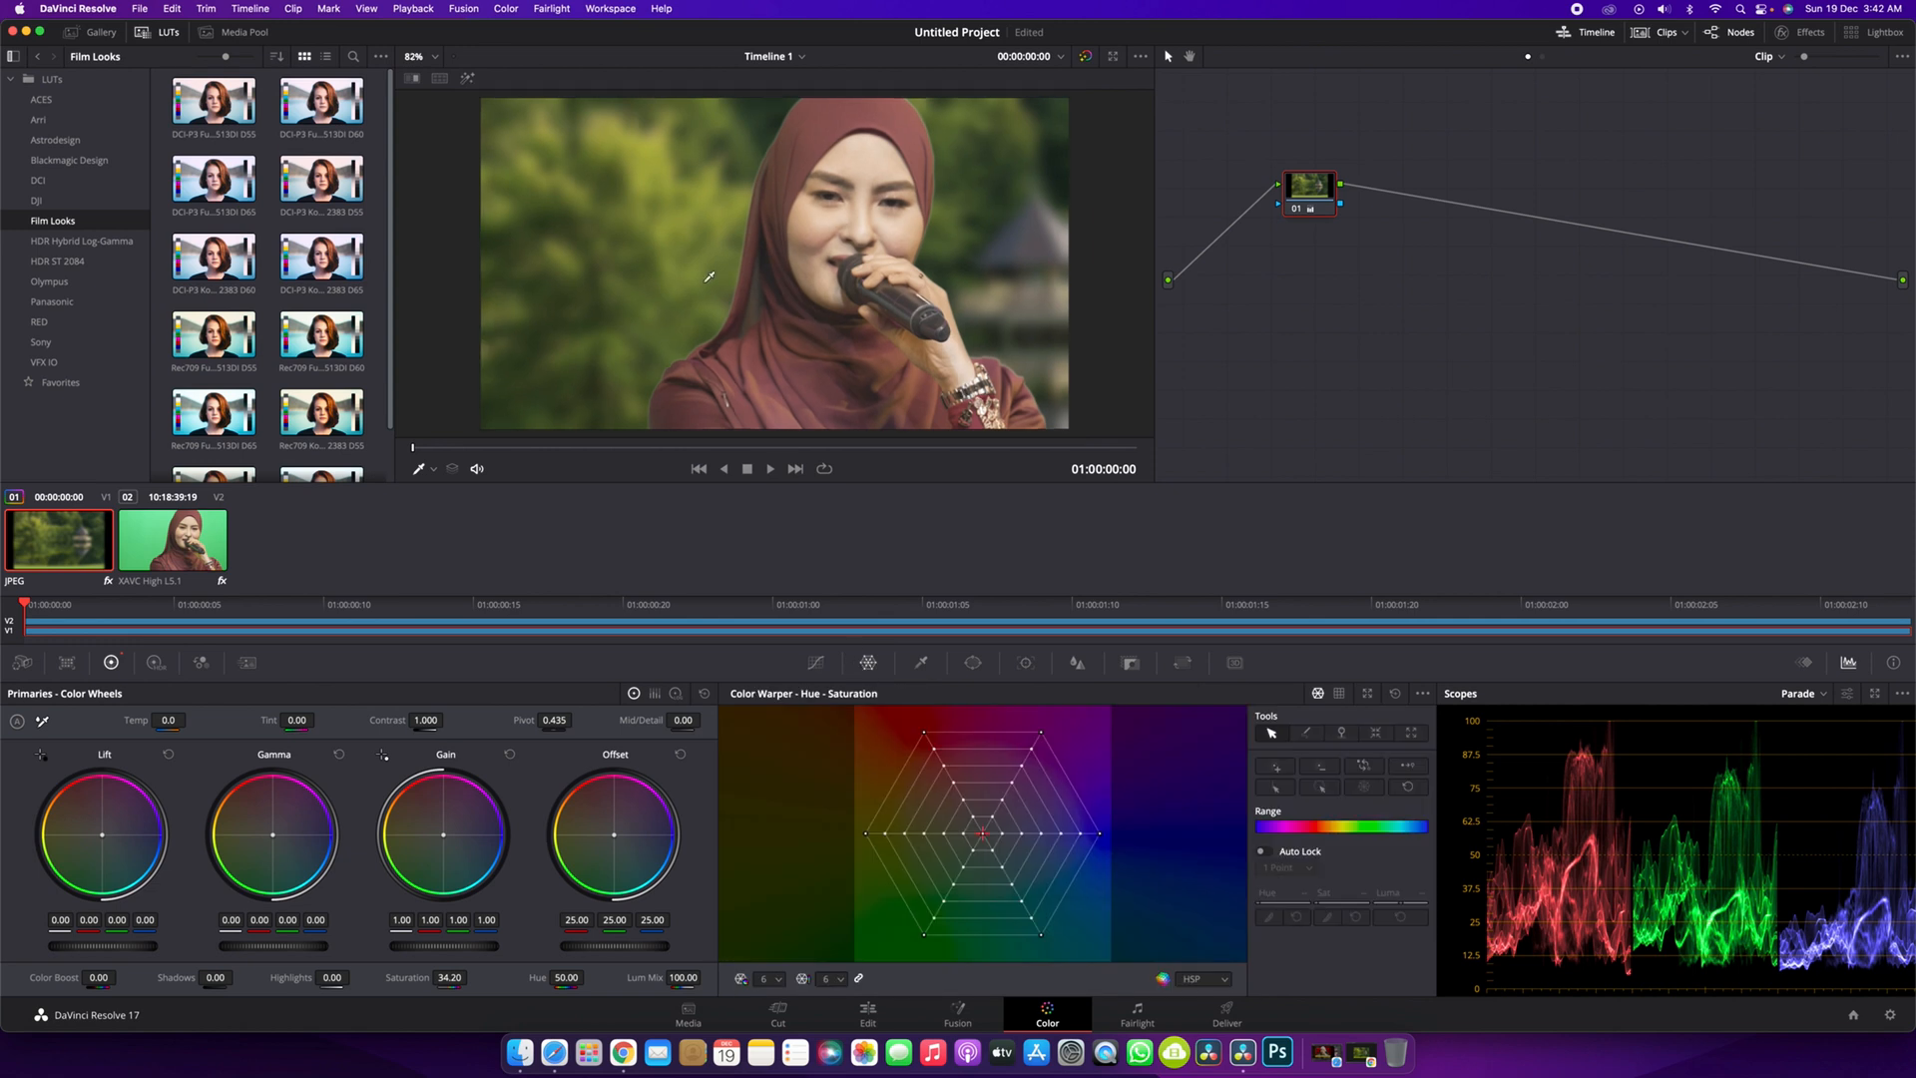
{"action": "left_click_drag", "start_coordinate": [702, 172], "coordinate": [702, 208]}
{"action": "scroll", "coordinate": [680, 217], "scroll_direction": "down", "scroll_amount": 3}
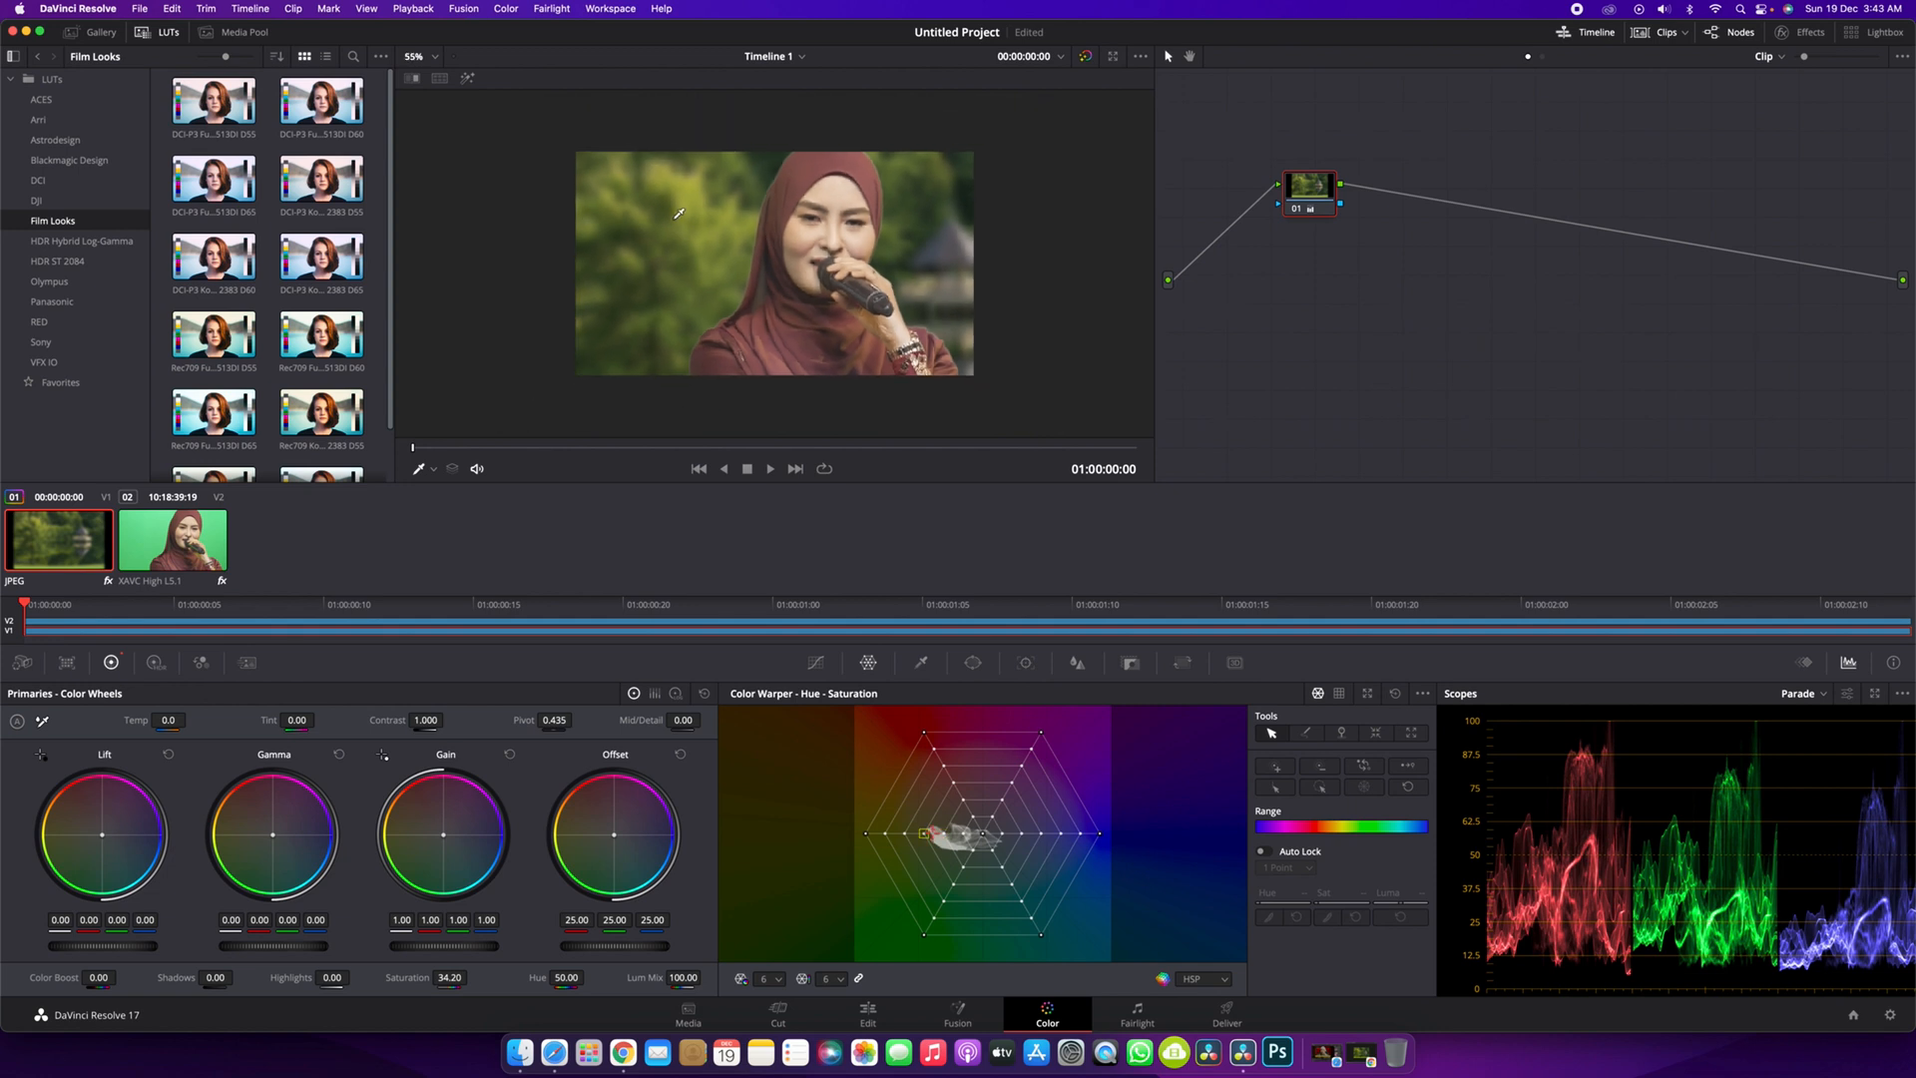
{"action": "scroll", "coordinate": [710, 230], "scroll_direction": "up", "scroll_amount": 4}
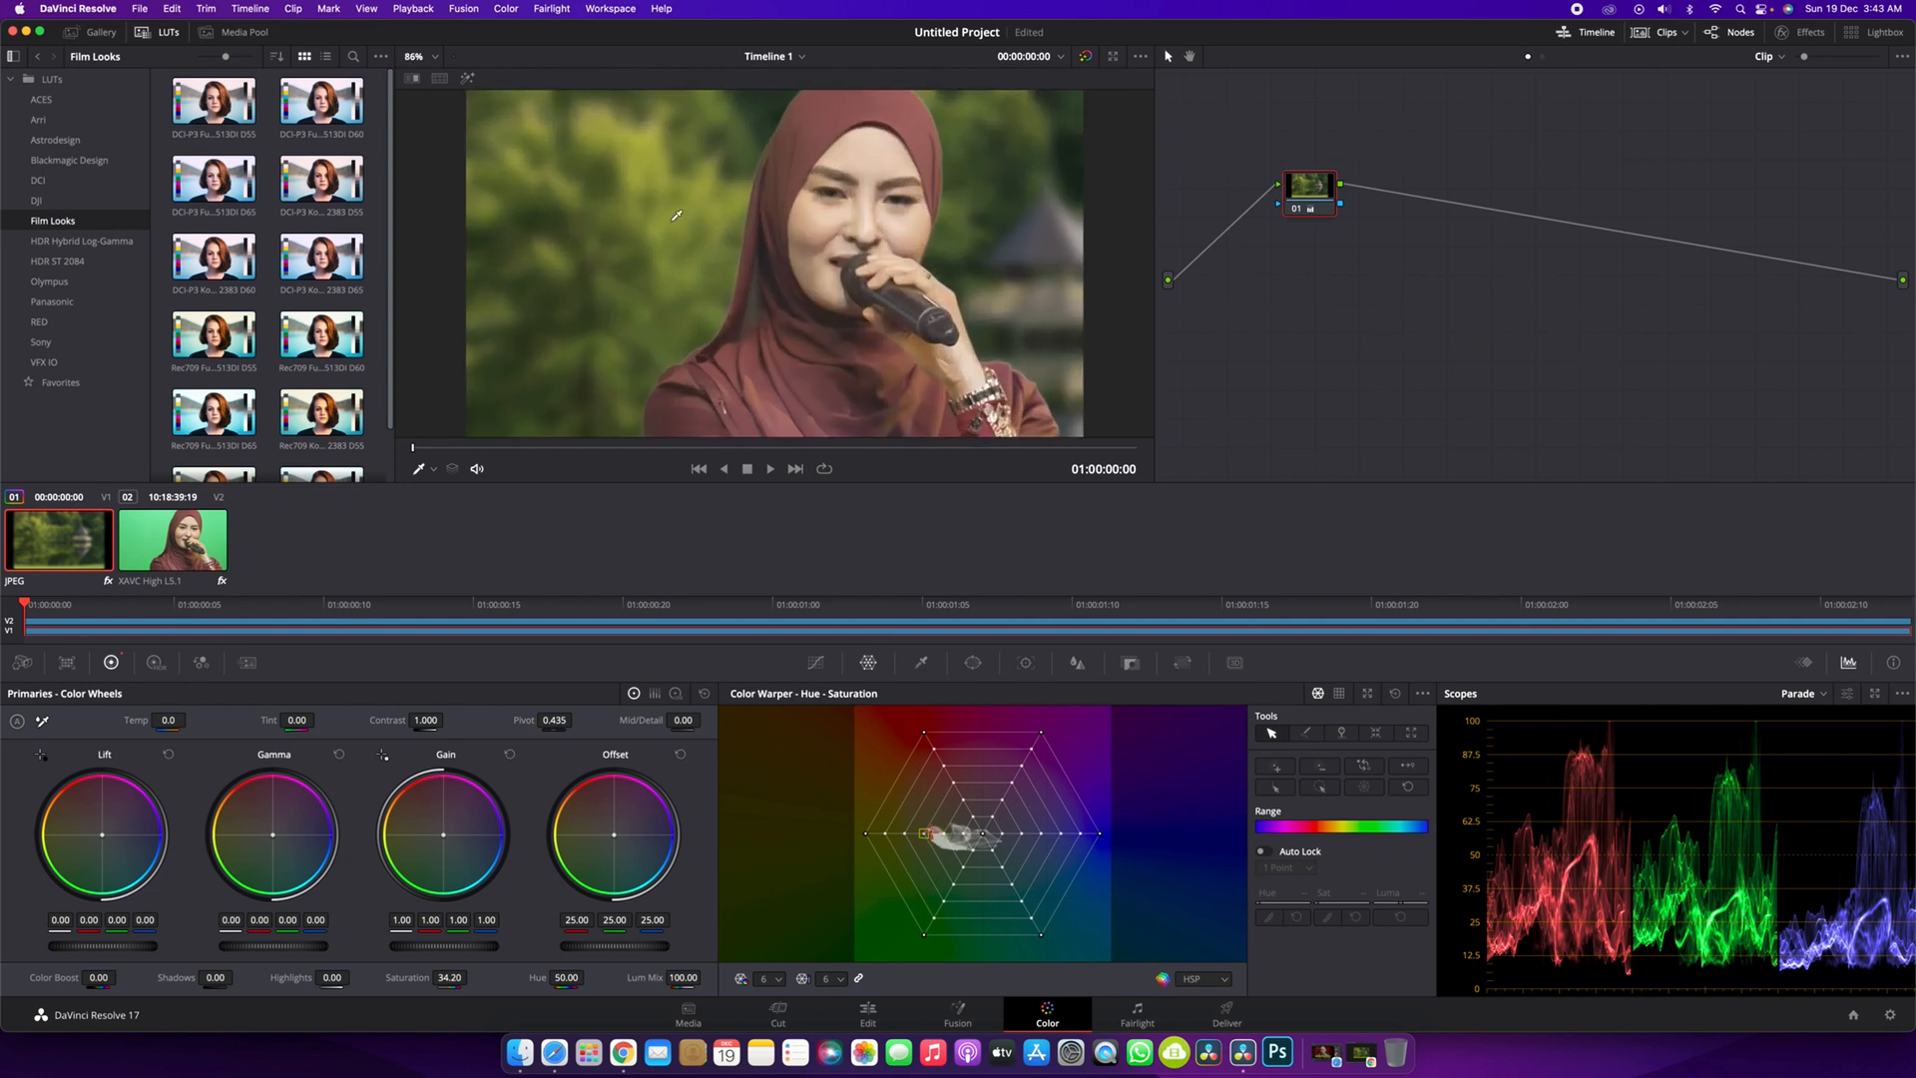
{"action": "left_click", "coordinate": [663, 217]}
{"action": "mouse_move", "coordinate": [663, 219]}
{"action": "left_mouse_down"}
{"action": "mouse_move", "coordinate": [699, 227]}
{"action": "mouse_move", "coordinate": [702, 256]}
{"action": "mouse_move", "coordinate": [694, 169]}
{"action": "mouse_move", "coordinate": [673, 212]}
{"action": "mouse_move", "coordinate": [688, 219]}
{"action": "left_mouse_up"}
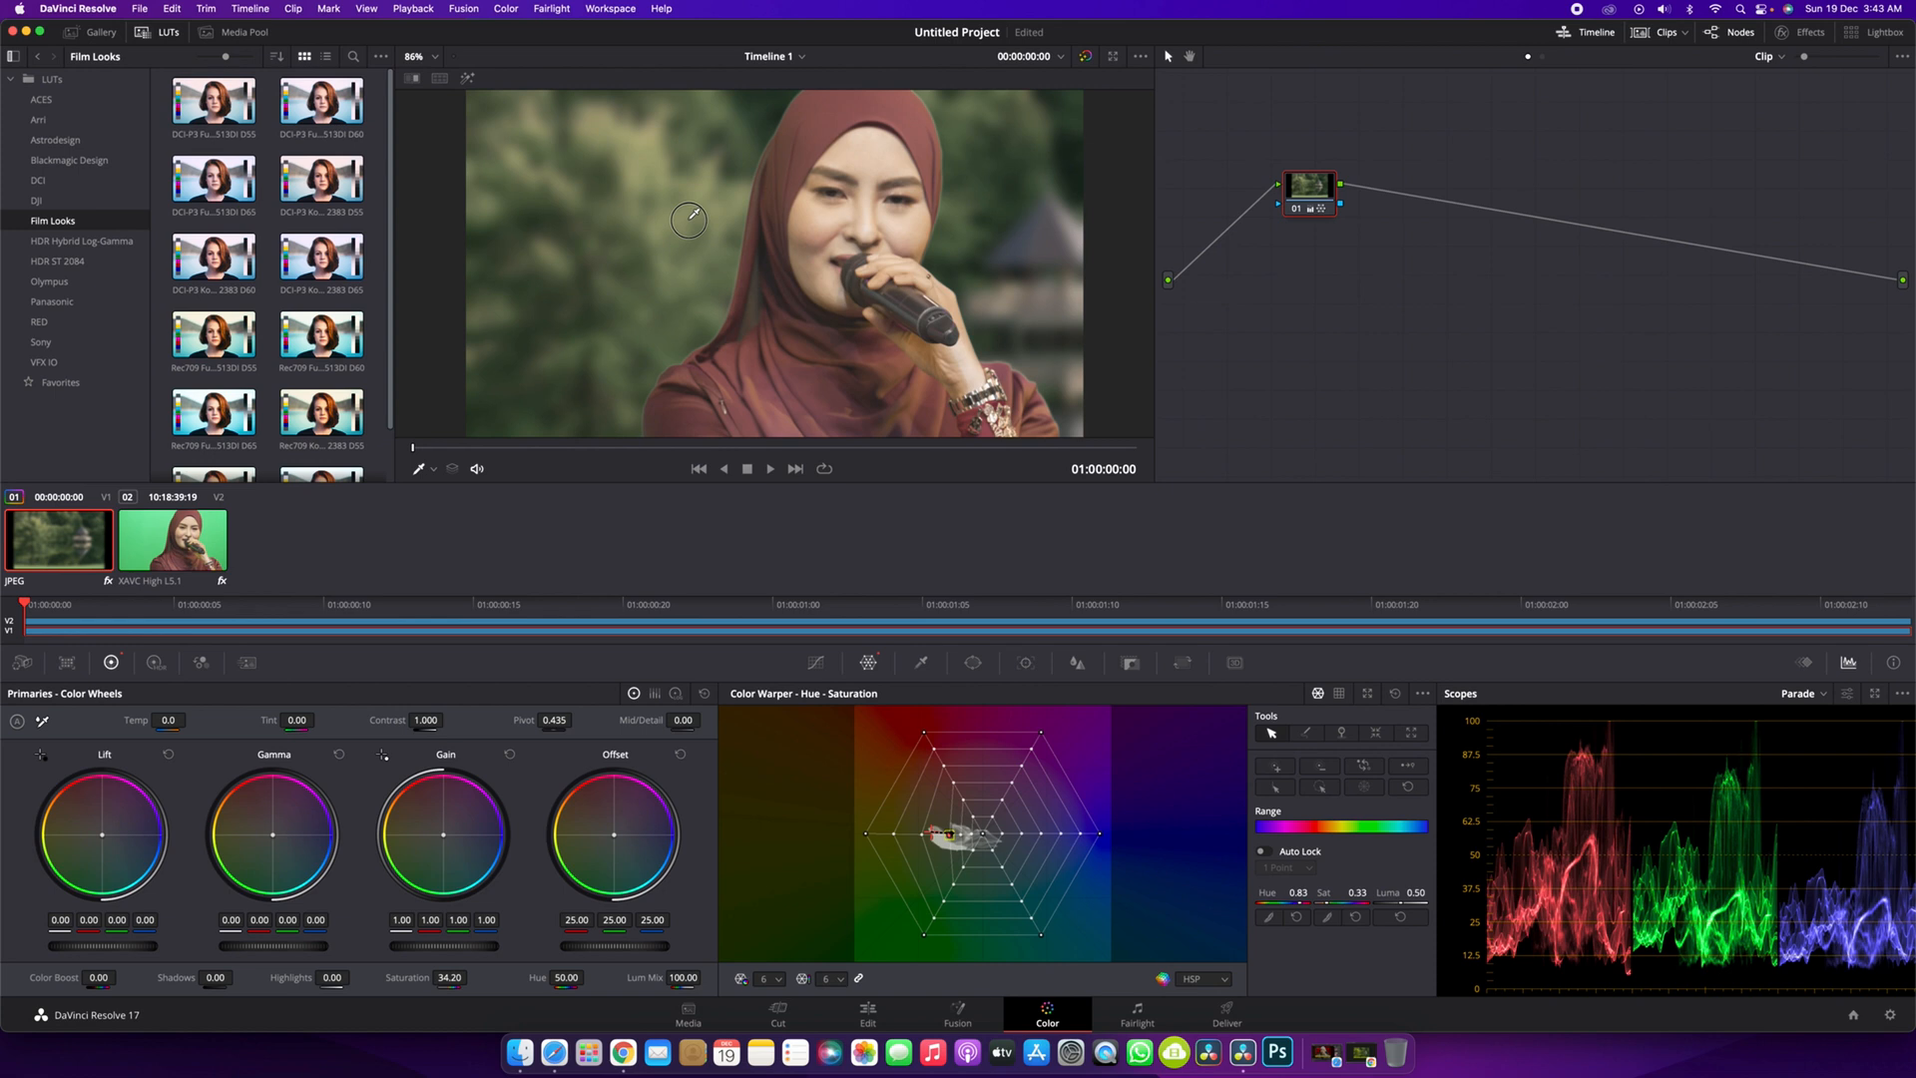
{"action": "left_click_drag", "start_coordinate": [688, 220], "coordinate": [674, 228]}
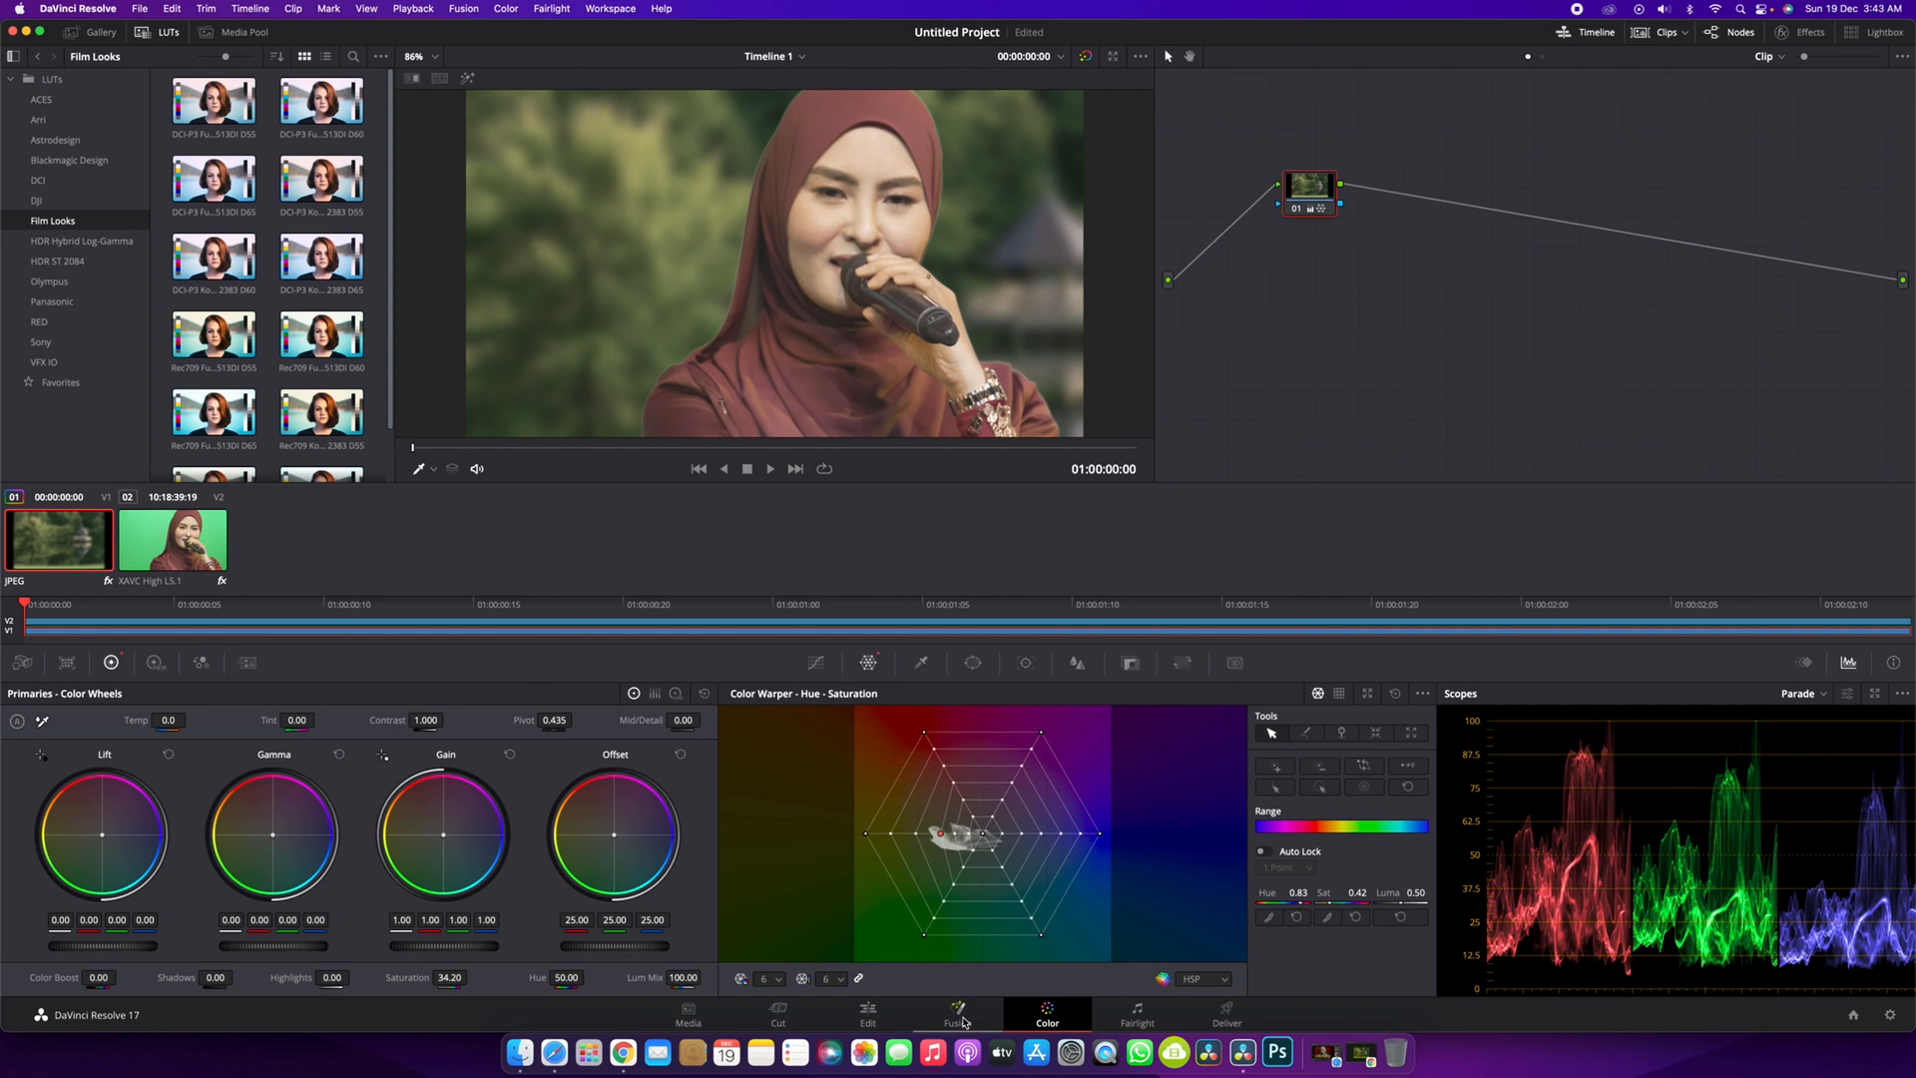
- Return to the Edit page and check the graded composite at several frames, ending at 01:00:01:22
{"action": "left_click", "coordinate": [884, 1021]}
{"action": "left_click", "coordinate": [736, 577]}
{"action": "left_click", "coordinate": [790, 576]}
{"action": "left_click_drag", "start_coordinate": [843, 570], "coordinate": [737, 567]}
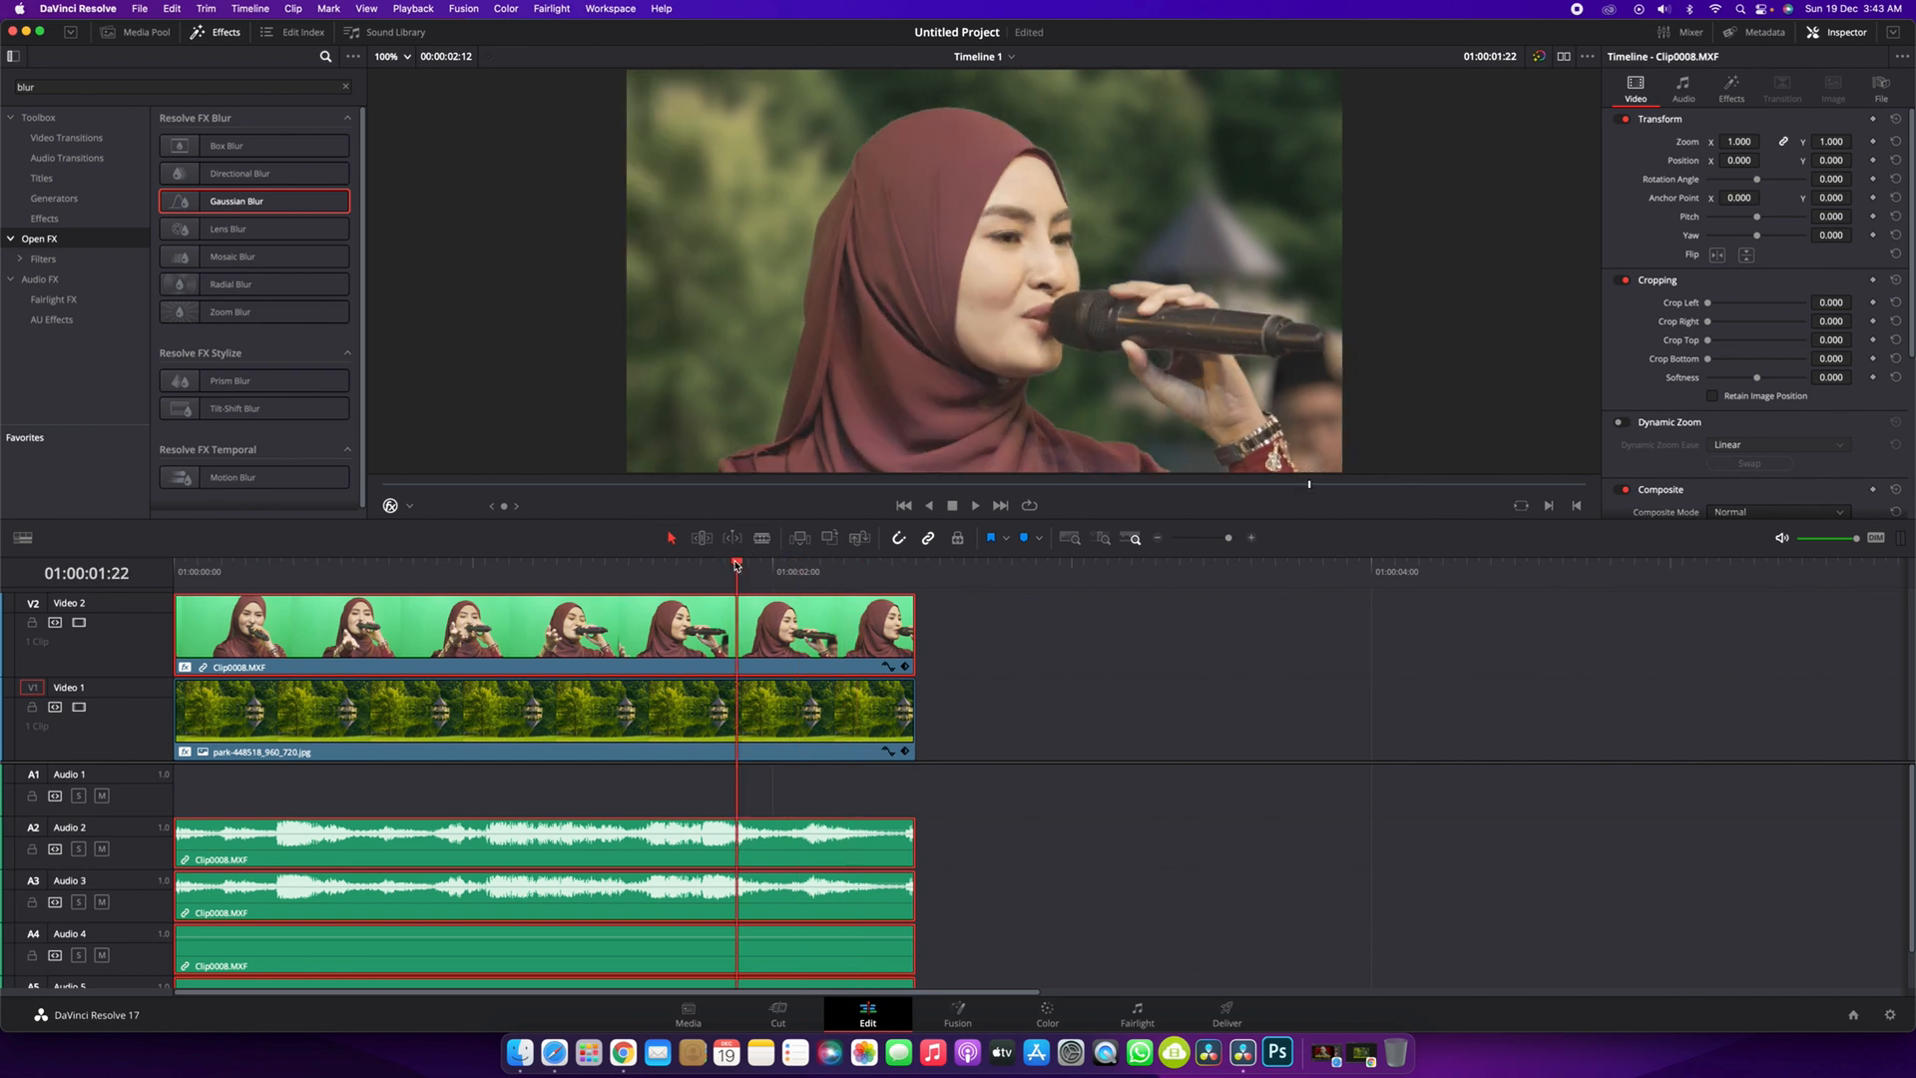
- Combine the Clip0008.MXF and park image clips on both video tracks into a new compound clip named Compound Clip 1
{"action": "left_click_drag", "start_coordinate": [1006, 611], "coordinate": [494, 761]}
{"action": "right_click", "coordinate": [499, 721]}
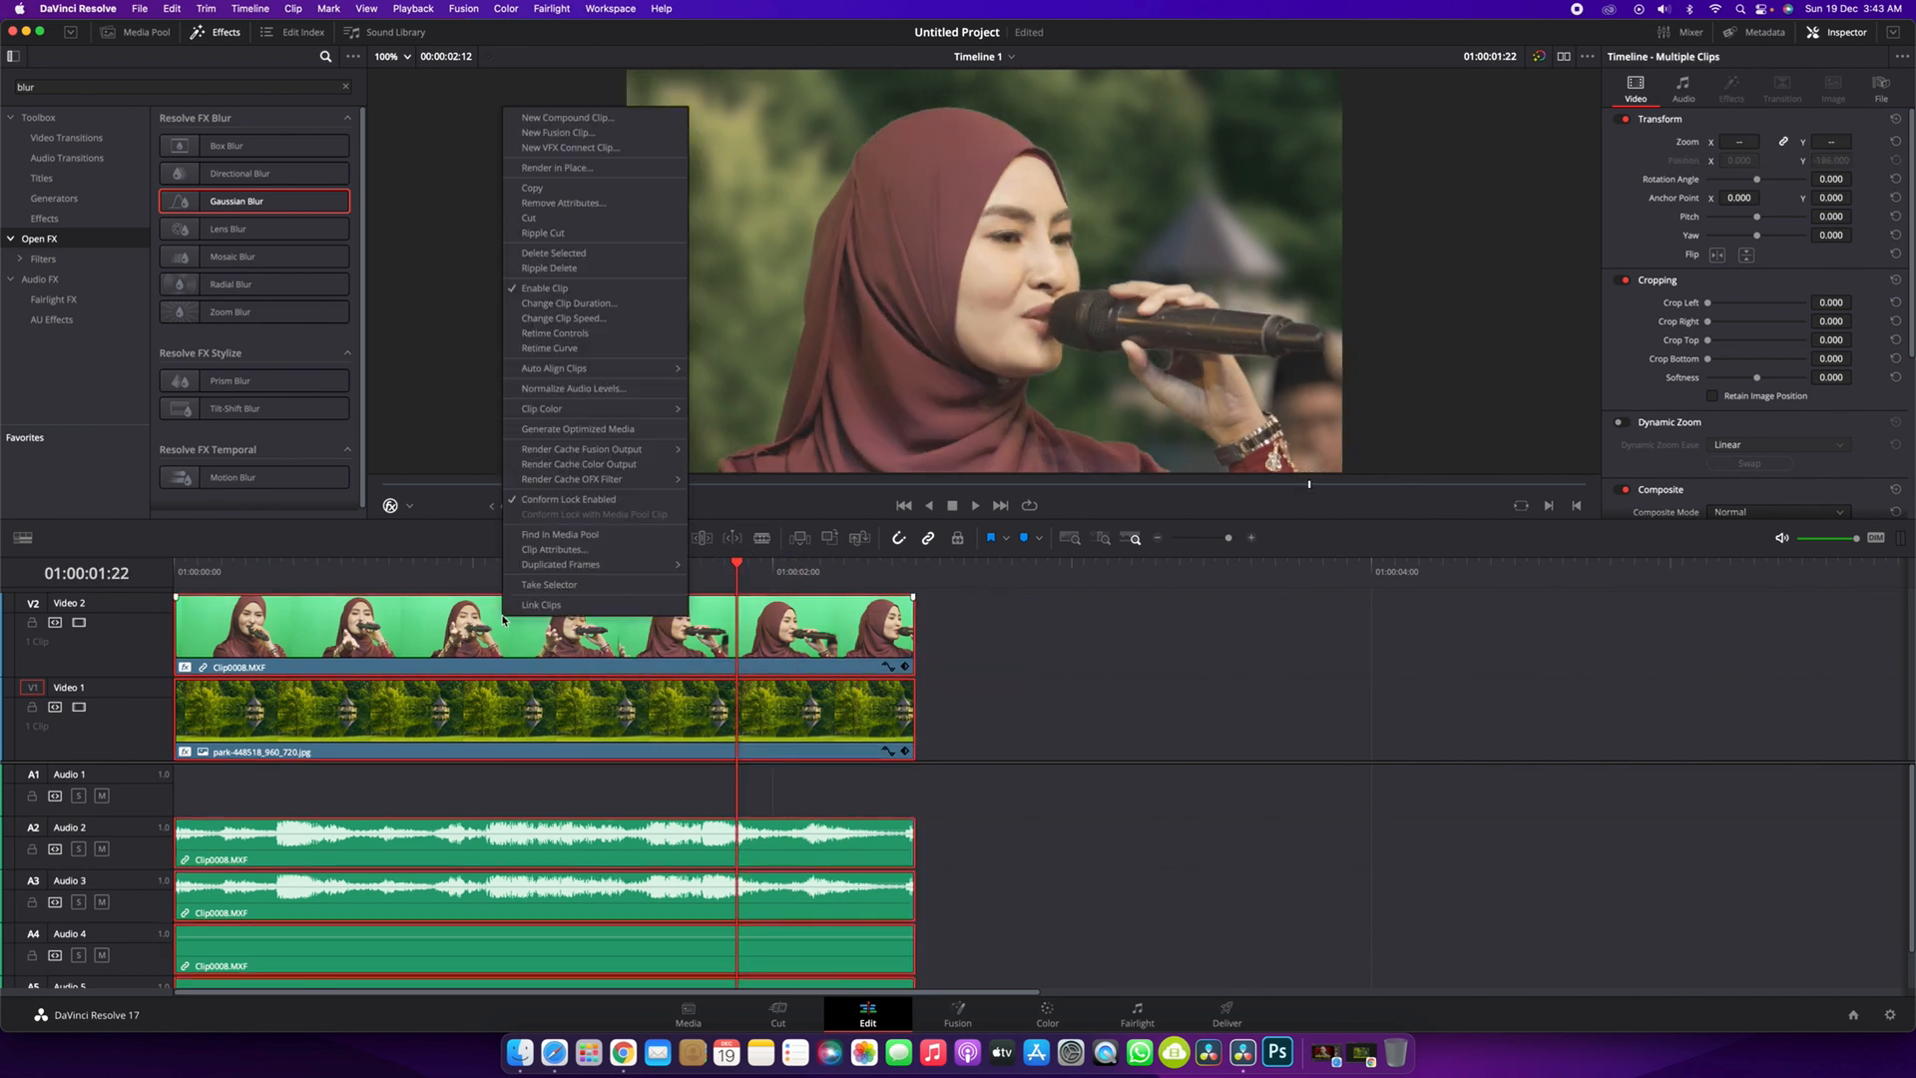
{"action": "left_click", "coordinate": [596, 119]}
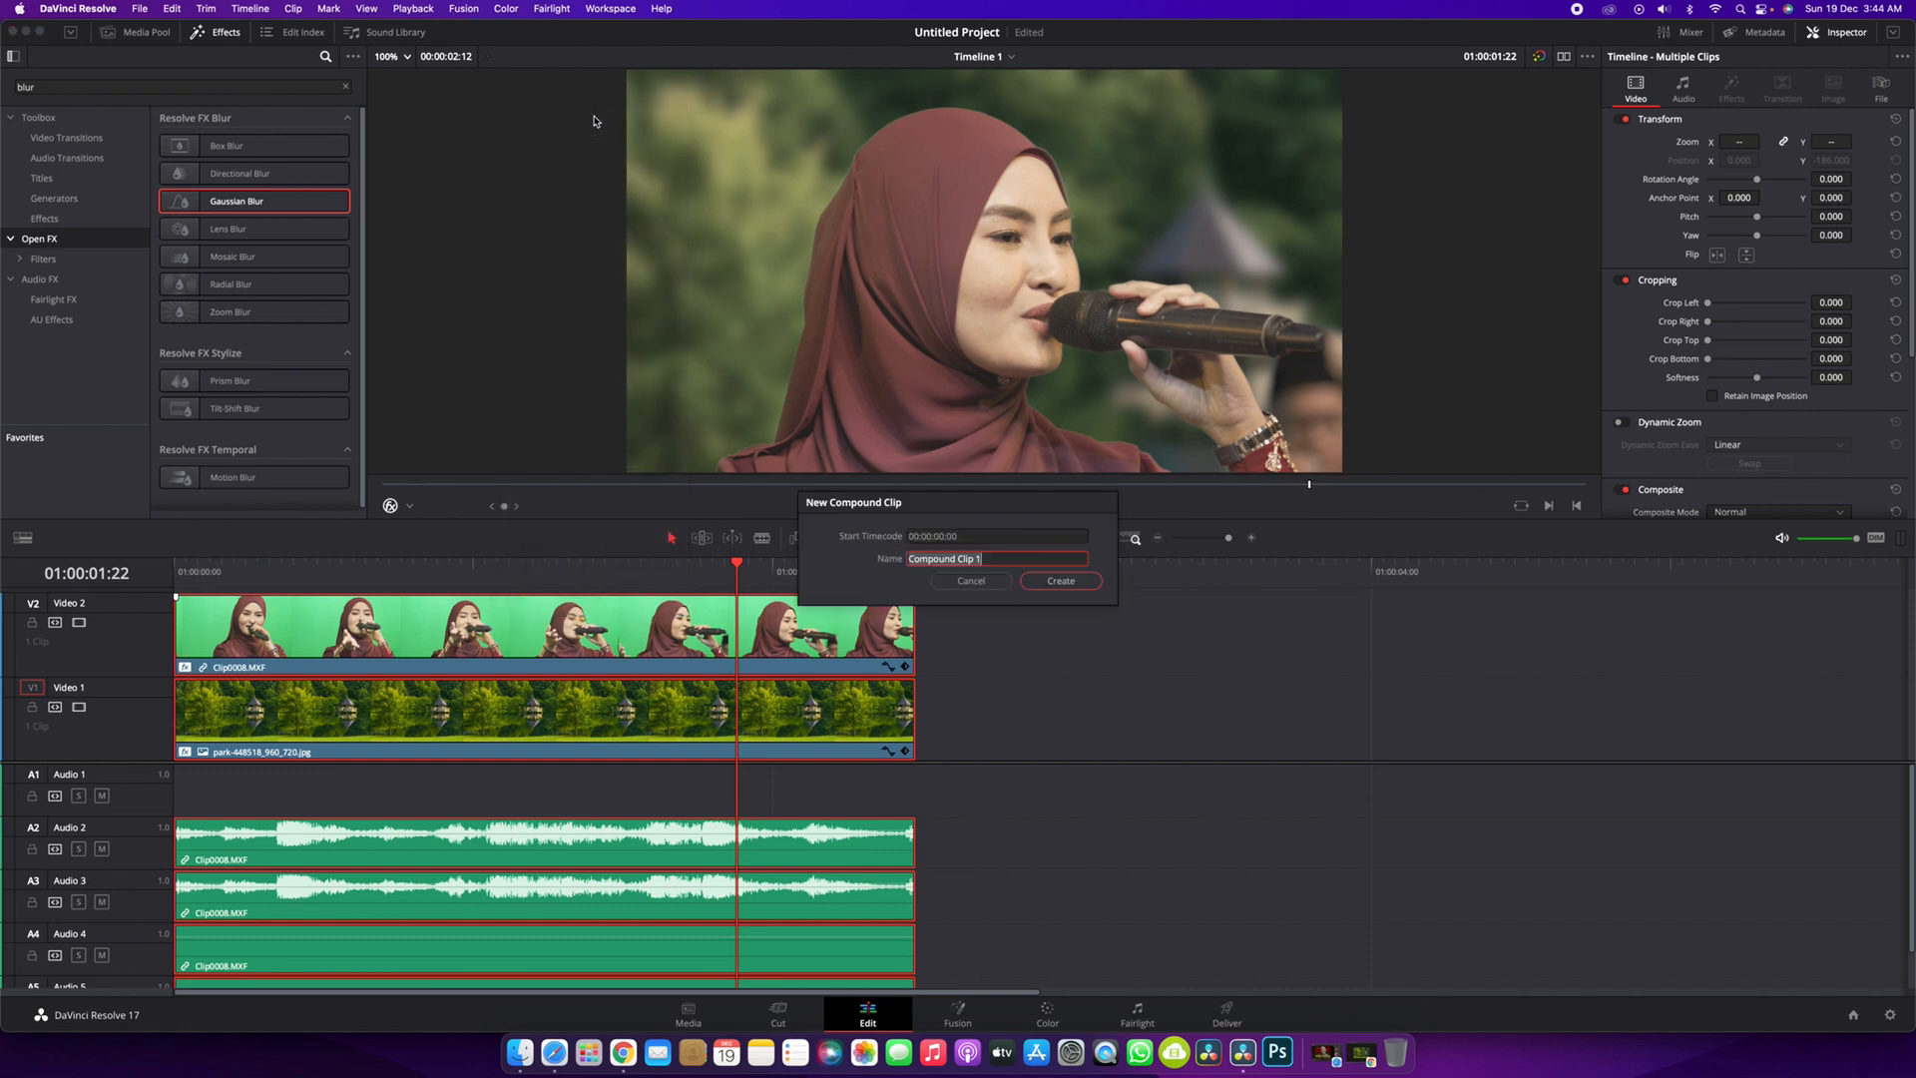
{"action": "left_click", "coordinate": [1056, 582]}
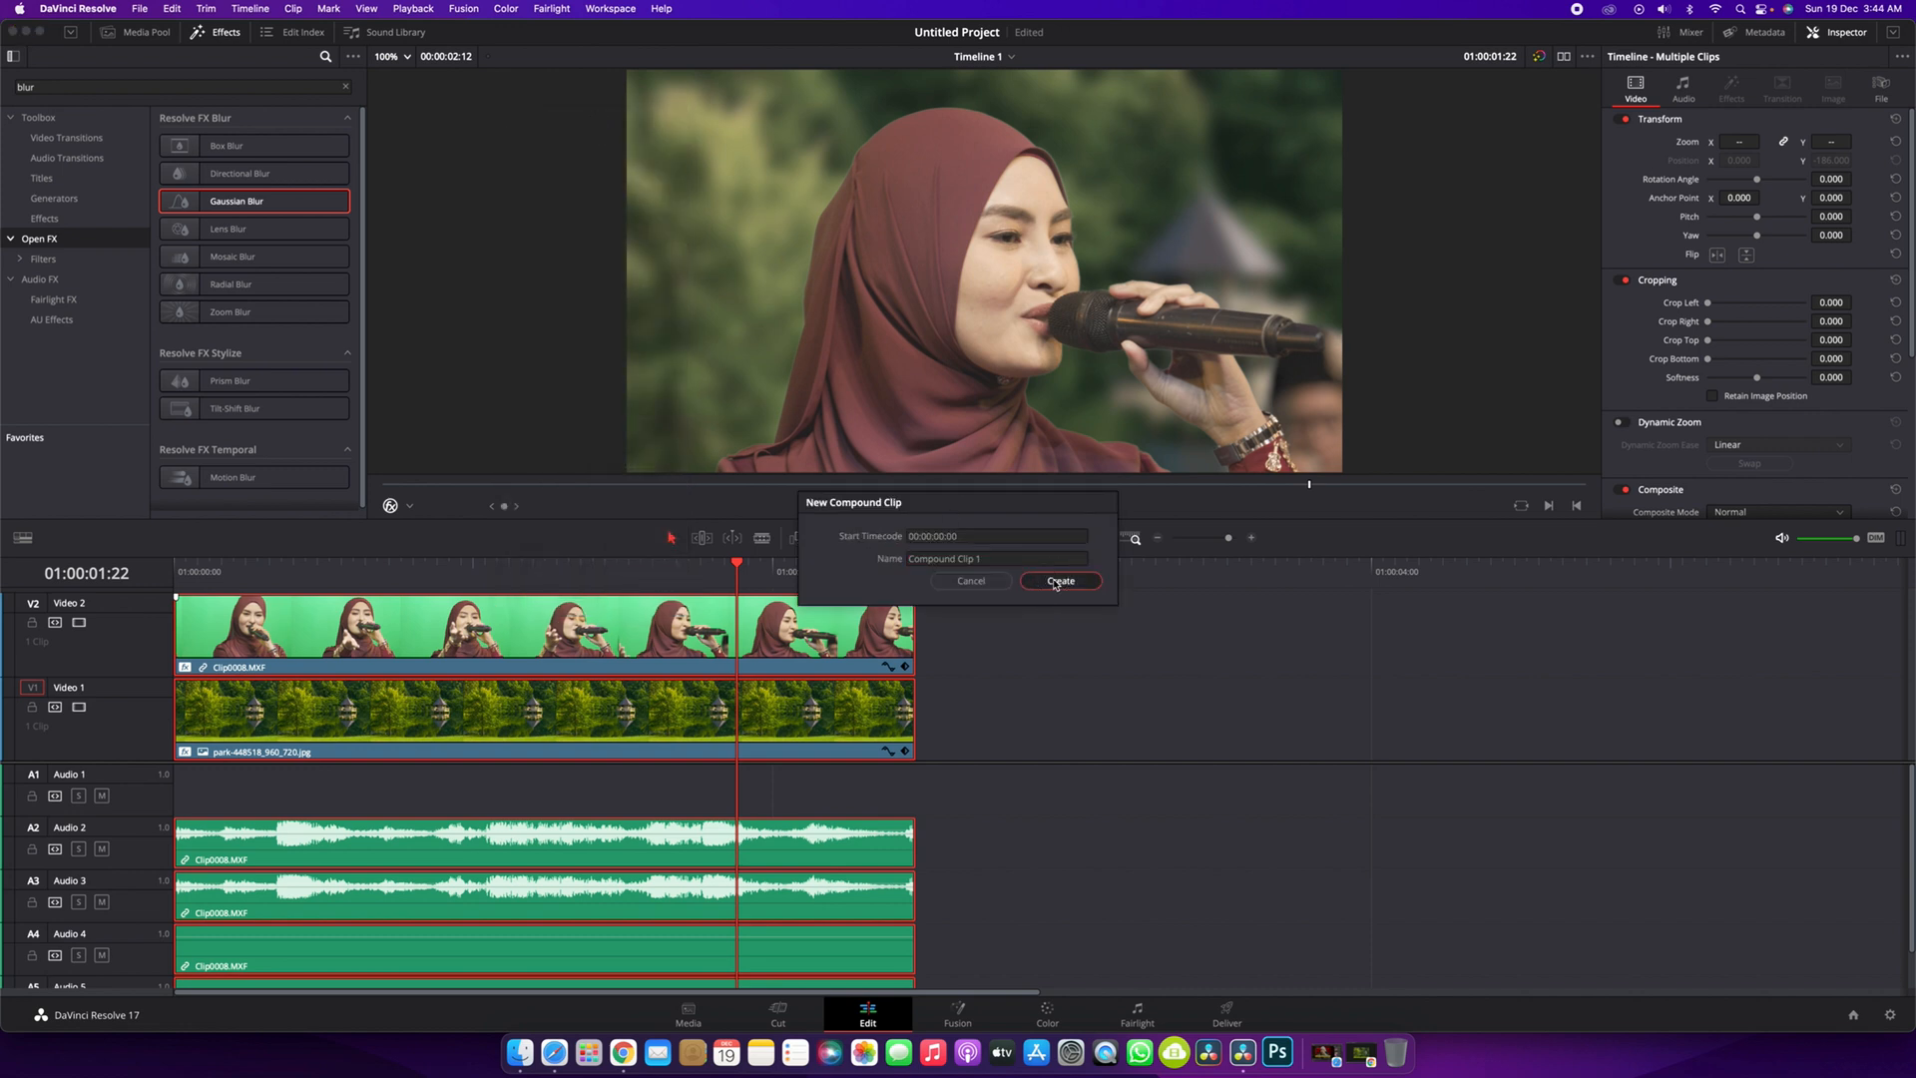
- Inspect the layers inside Compound Clip 1 by opening it in its own timeline, and return to Timeline 1
{"action": "left_click_drag", "start_coordinate": [557, 578], "coordinate": [449, 577]}
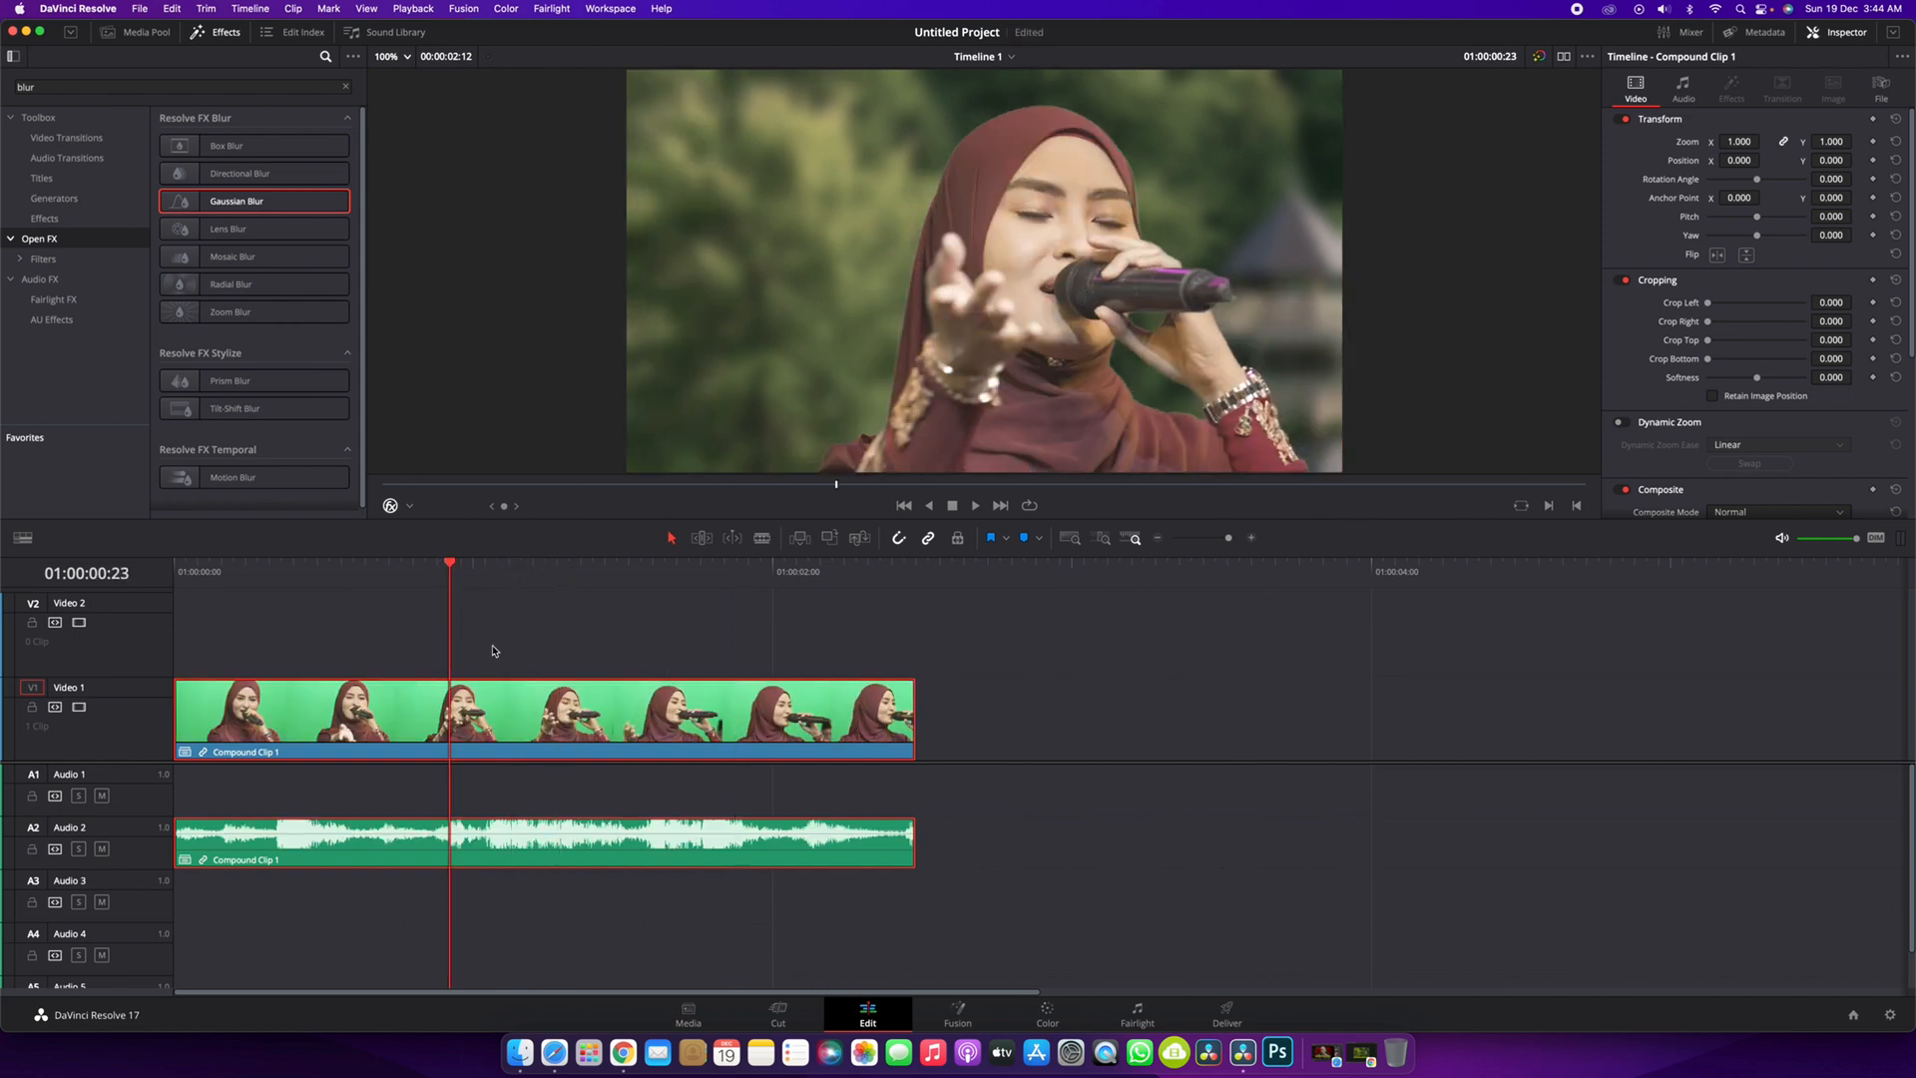
{"action": "right_click", "coordinate": [562, 720]}
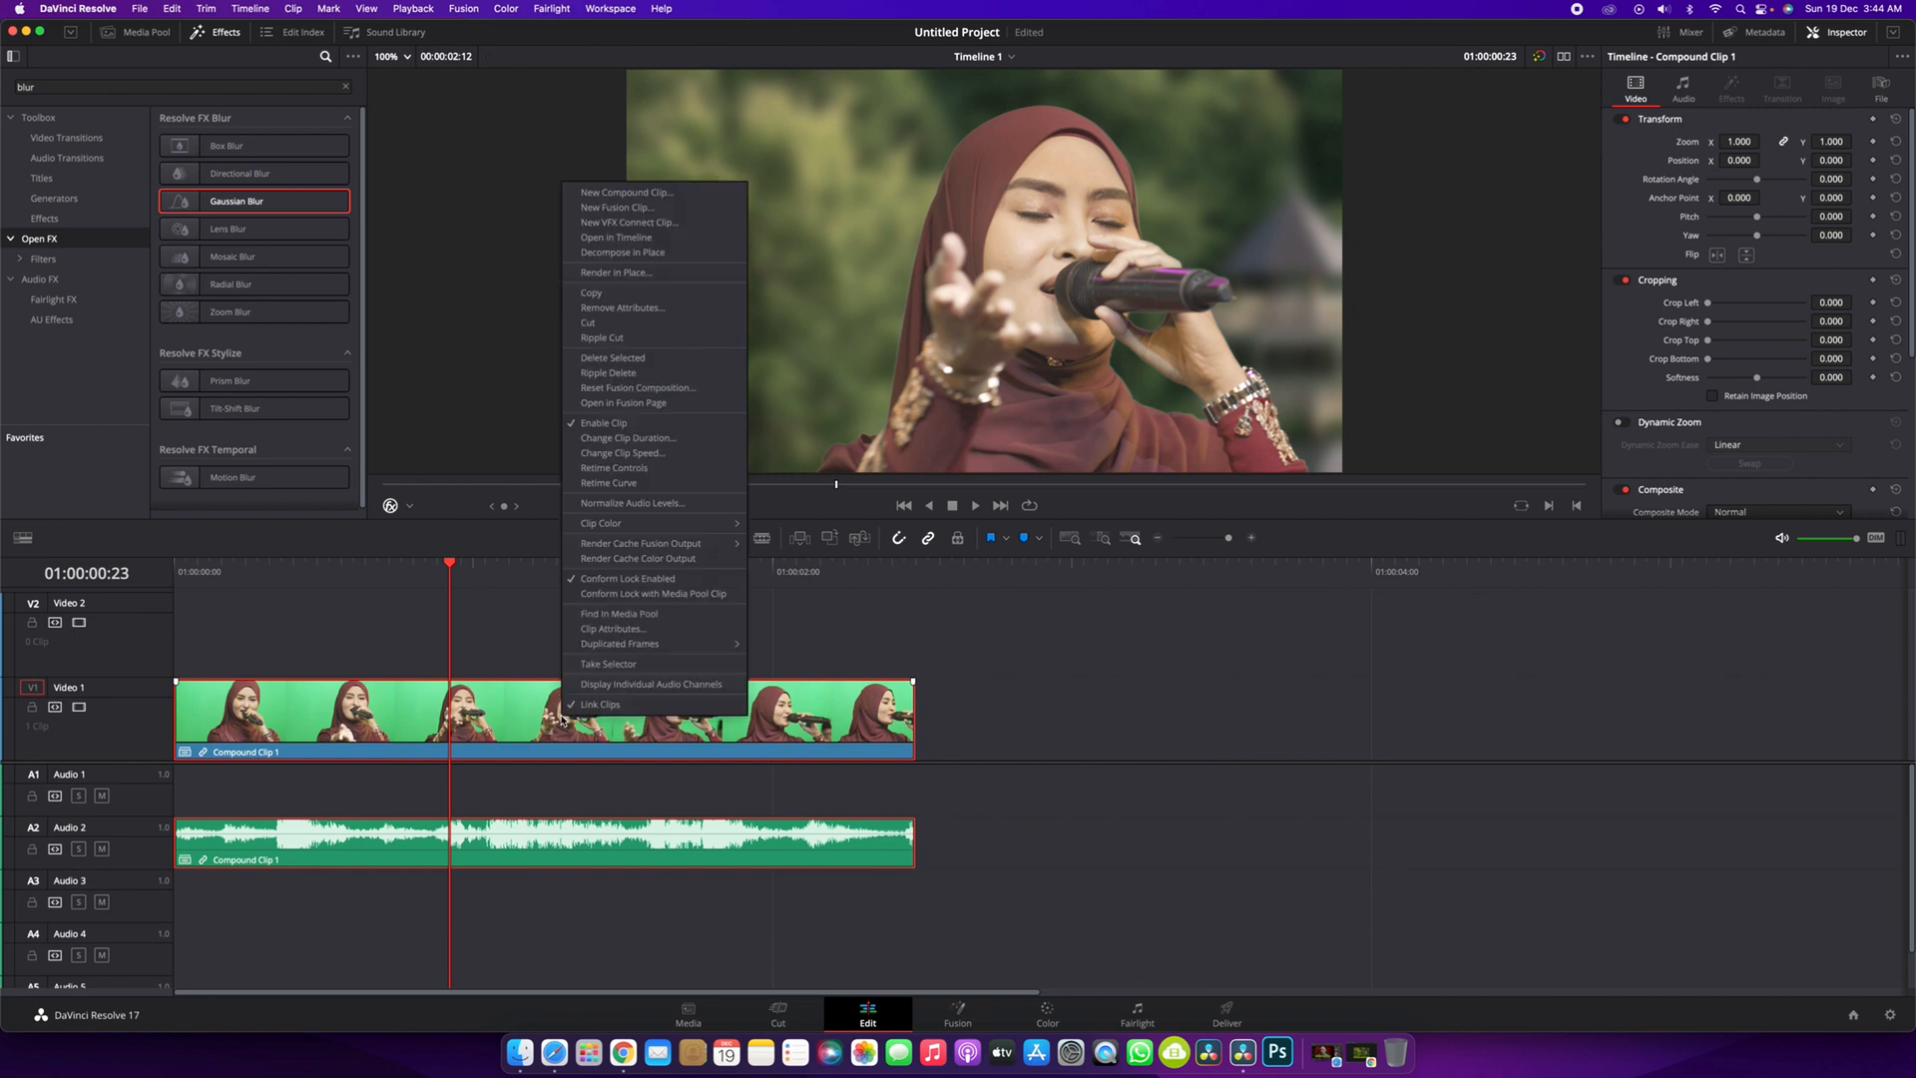
{"action": "left_click", "coordinate": [635, 239]}
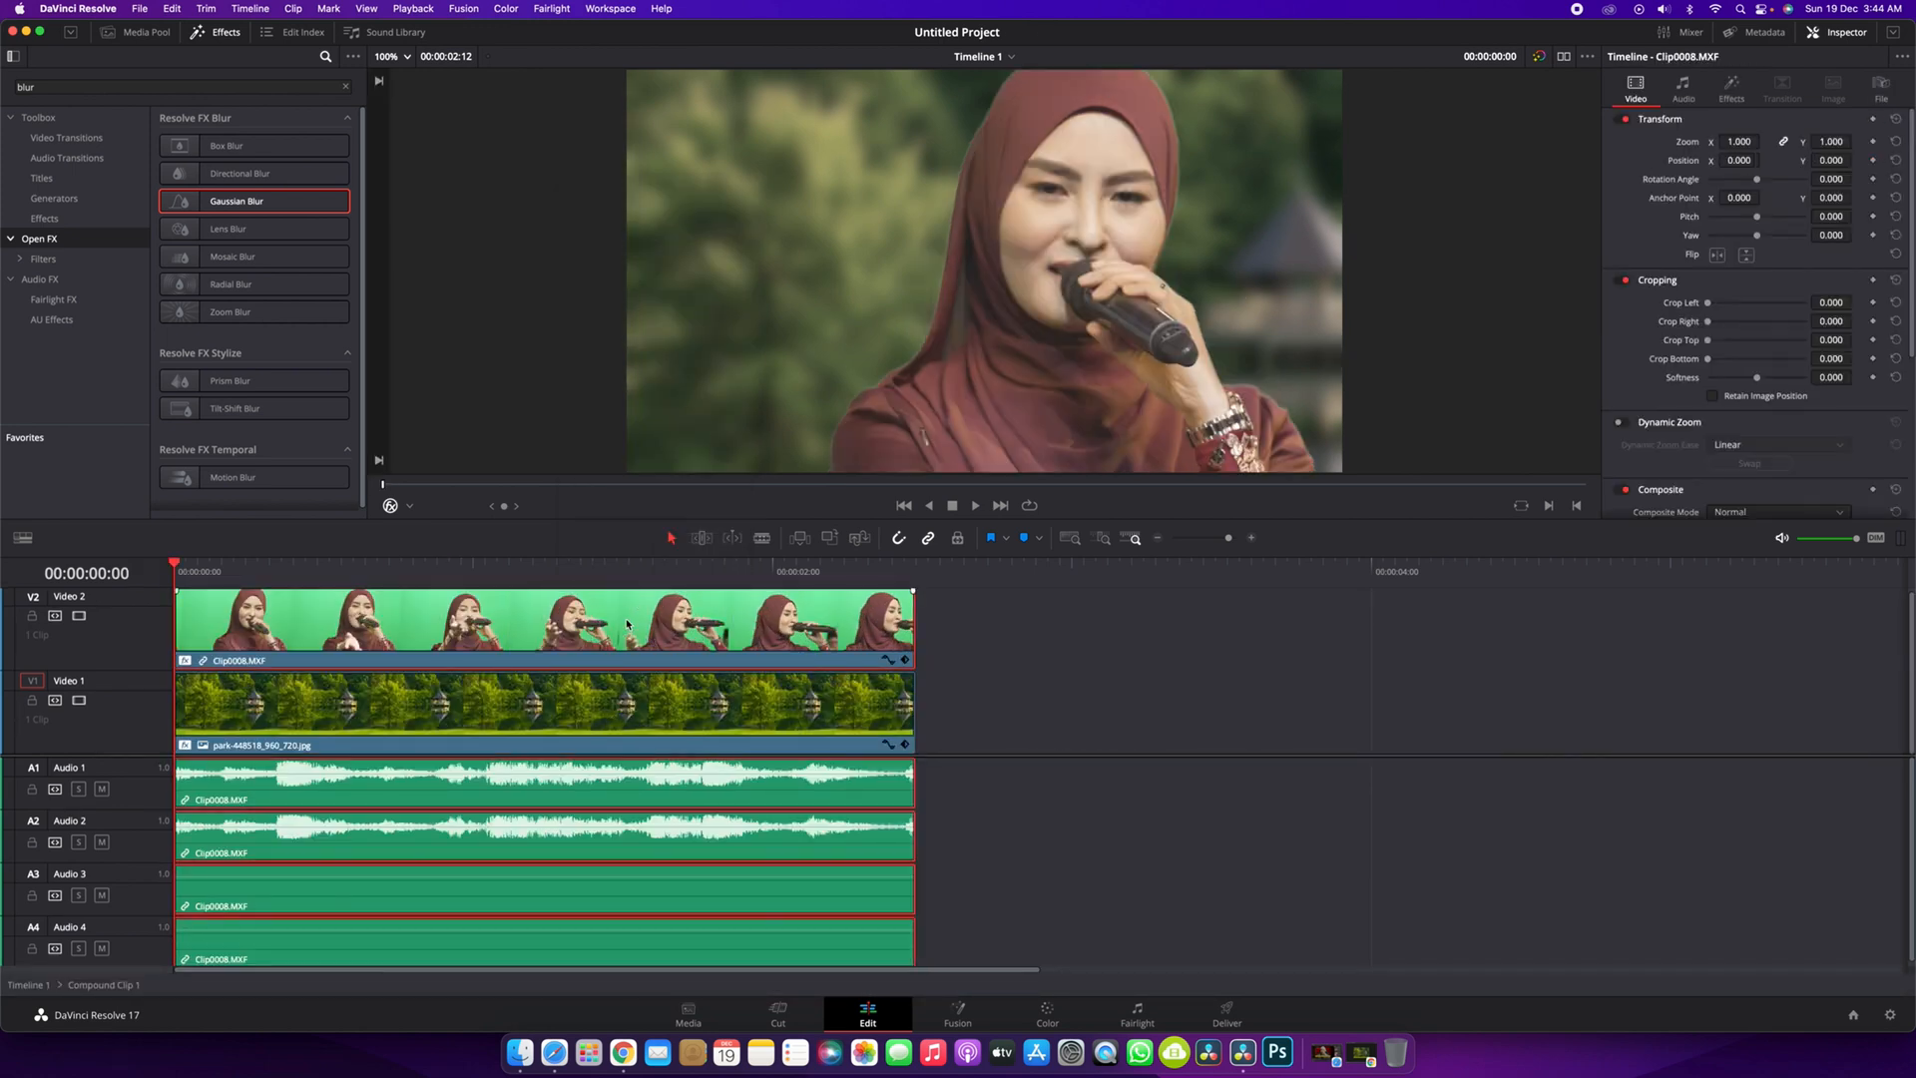
{"action": "left_click", "coordinate": [33, 989]}
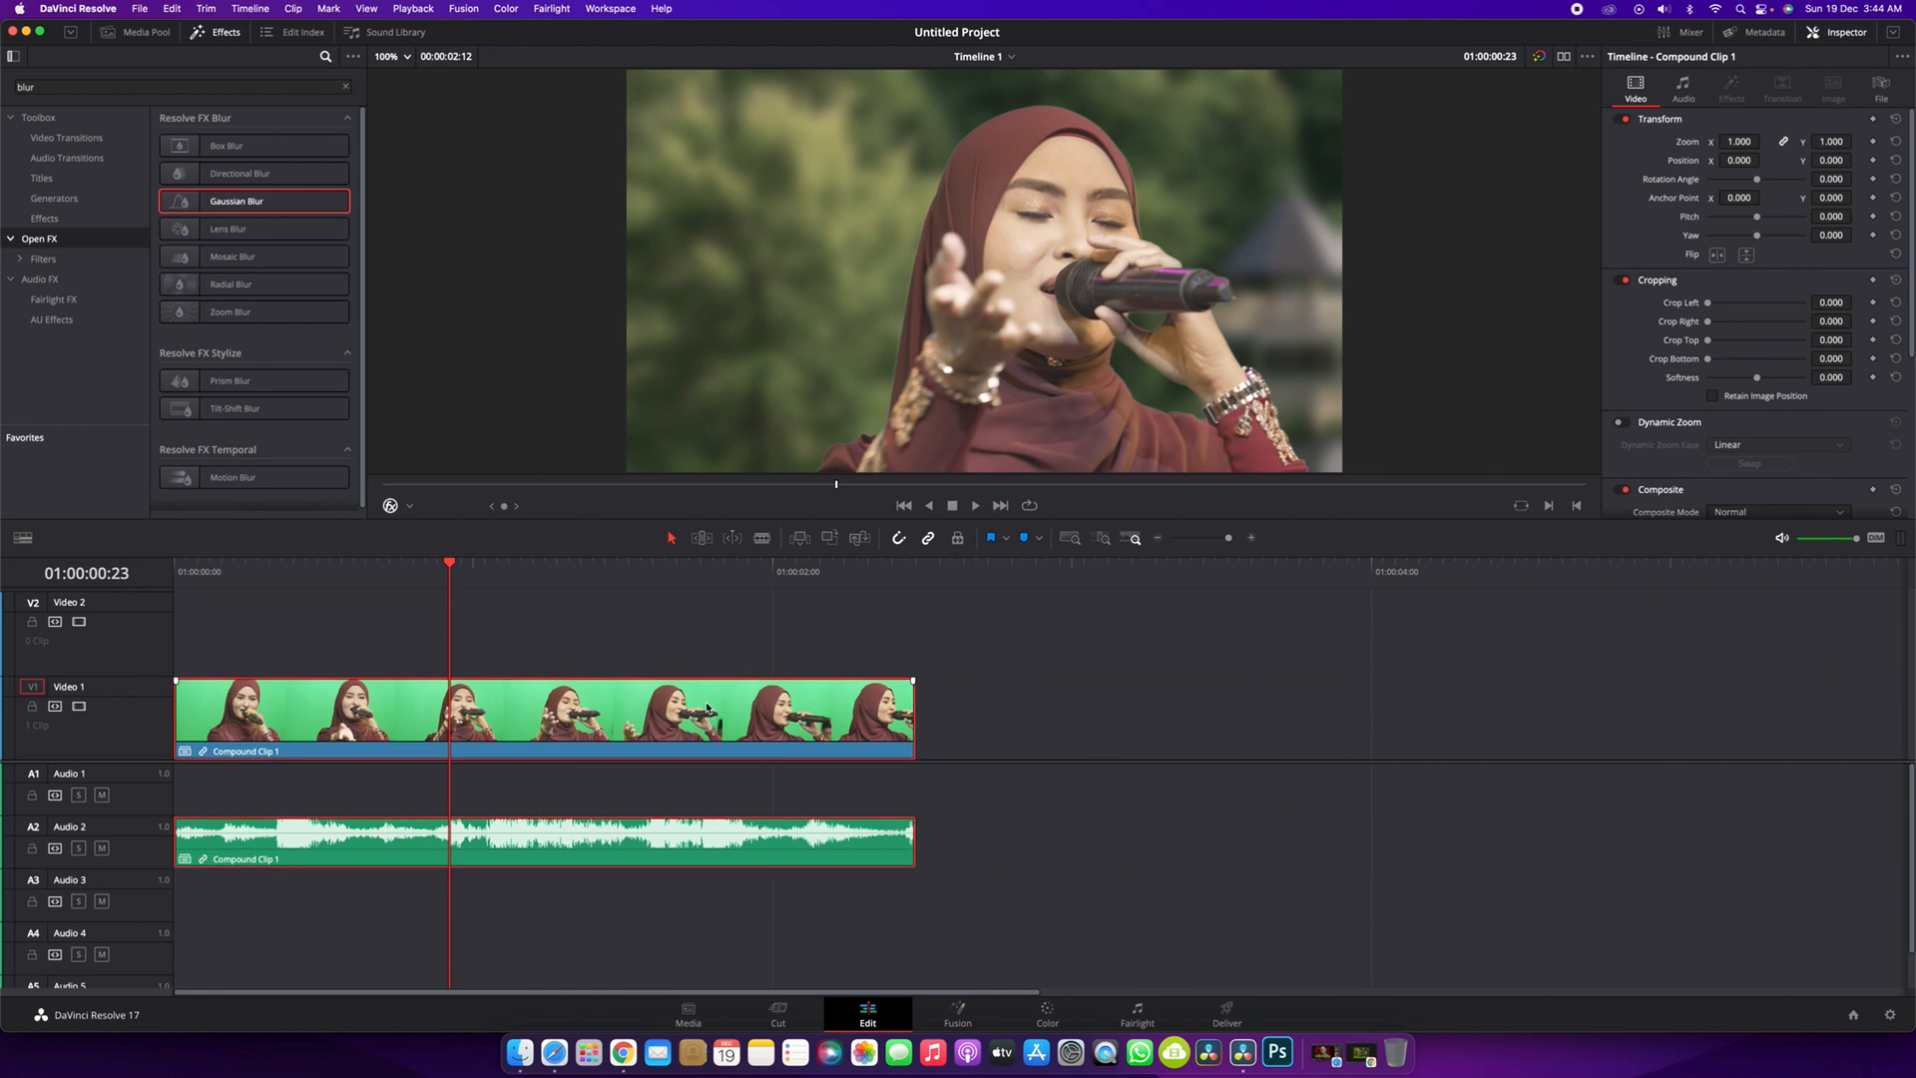
- Grade Compound Clip 1 at 01:00:01:01 with a slight contrast curve on node 01, lowering the shadows and raising the midtones
{"action": "left_click", "coordinate": [485, 575]}
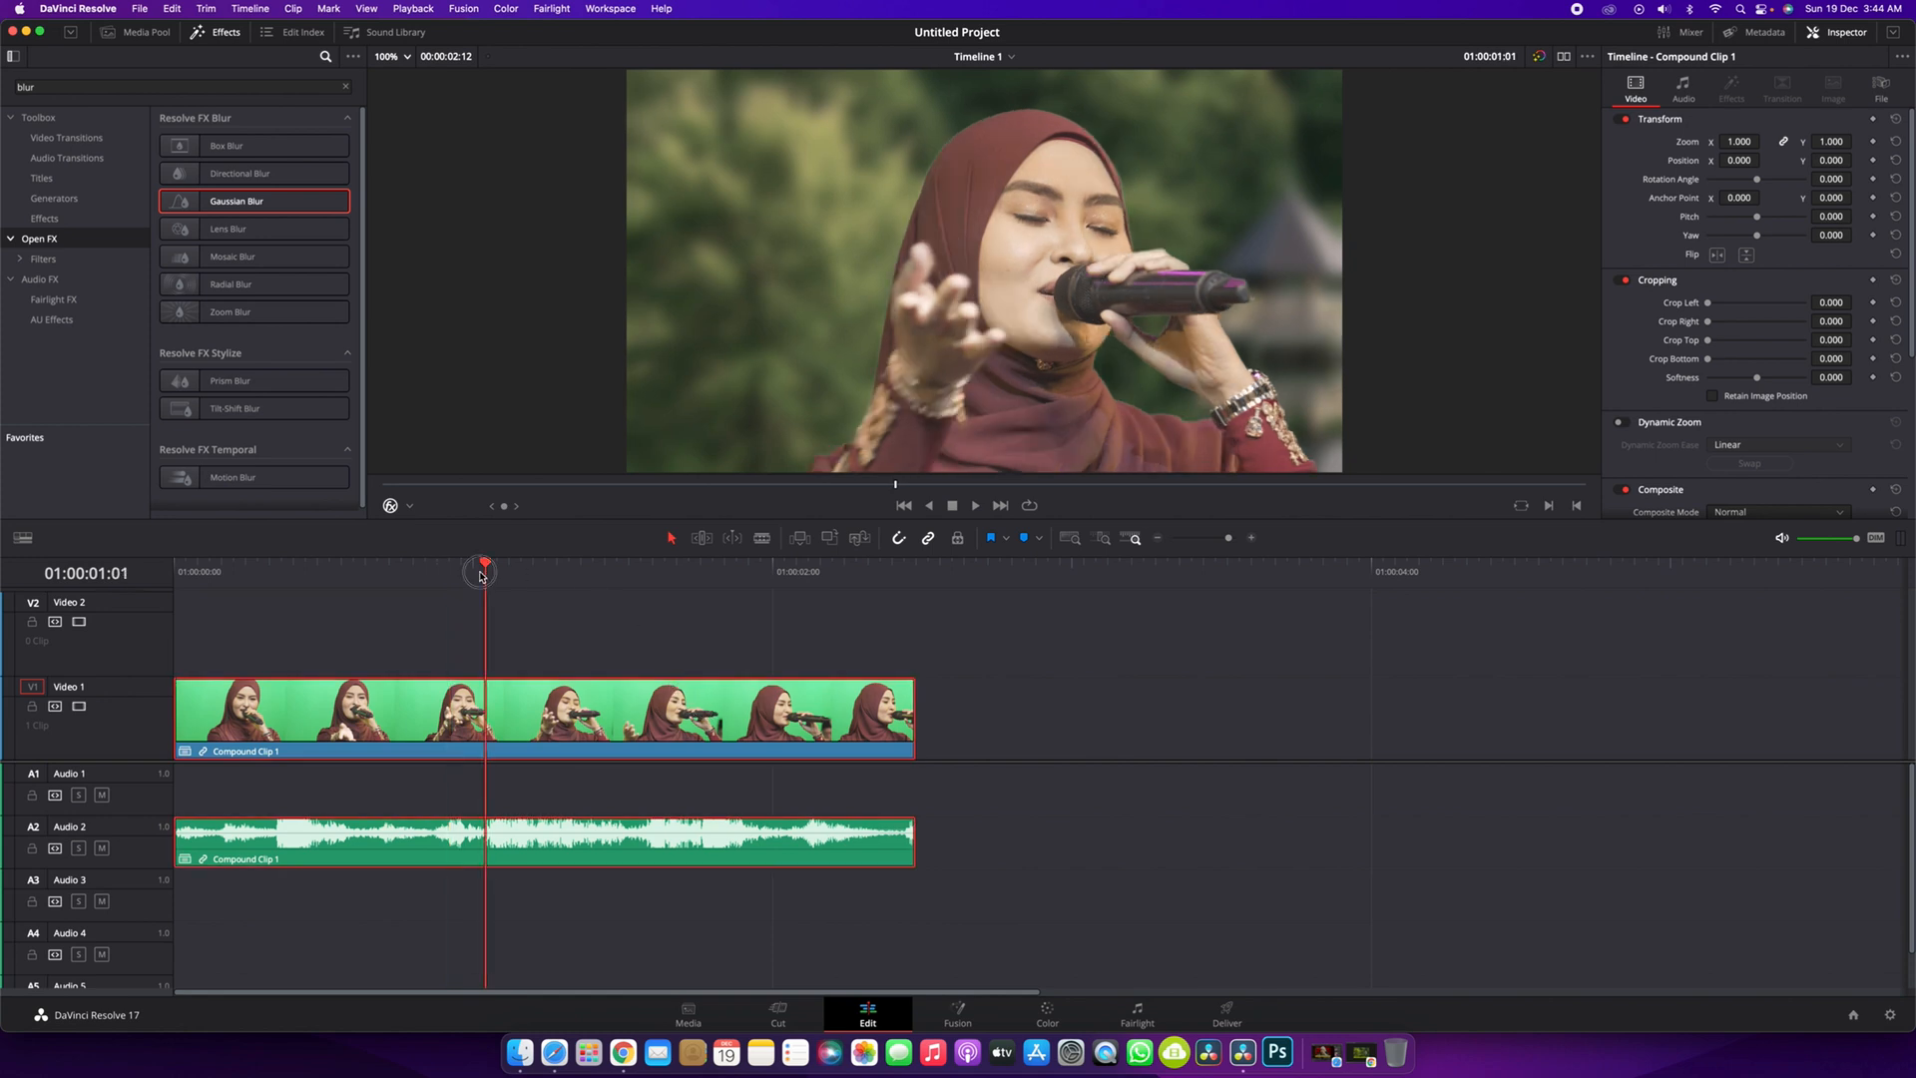
{"action": "left_click", "coordinate": [1048, 1011]}
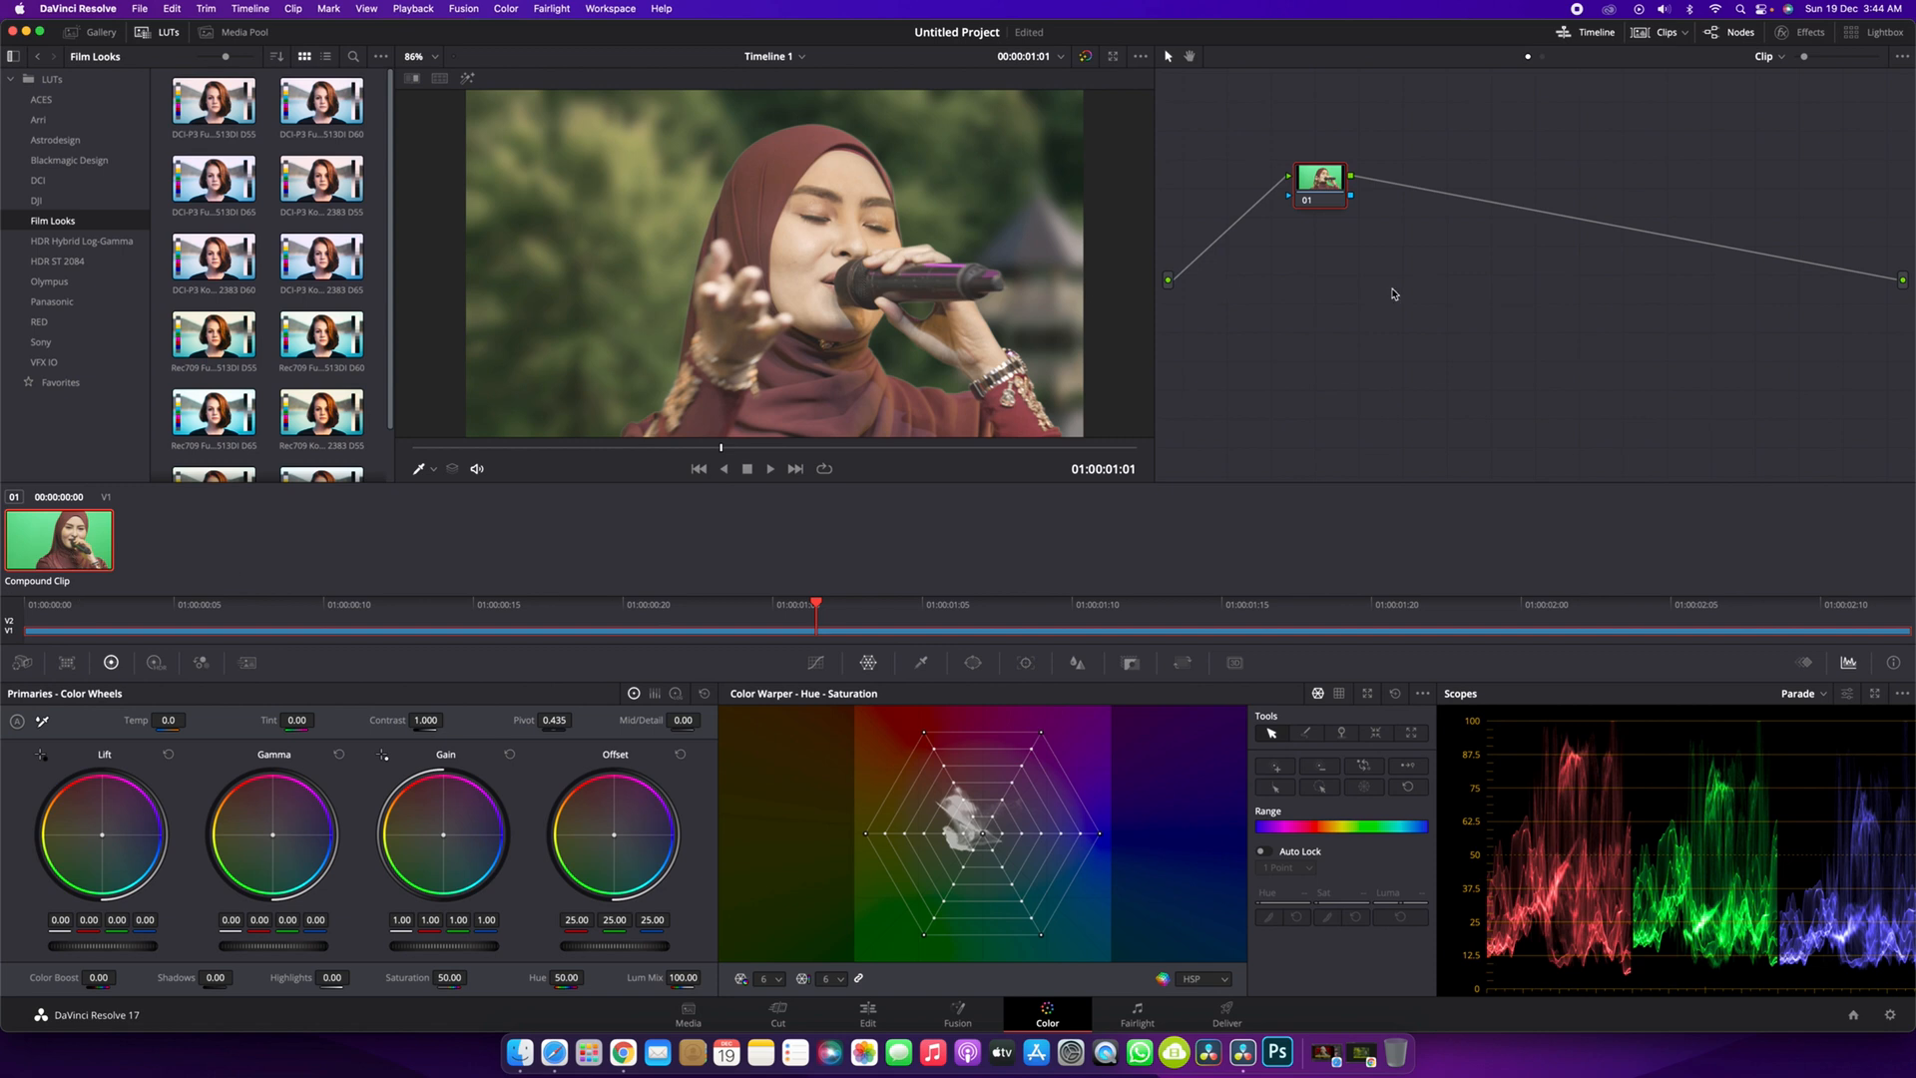
{"action": "left_click", "coordinate": [815, 665]}
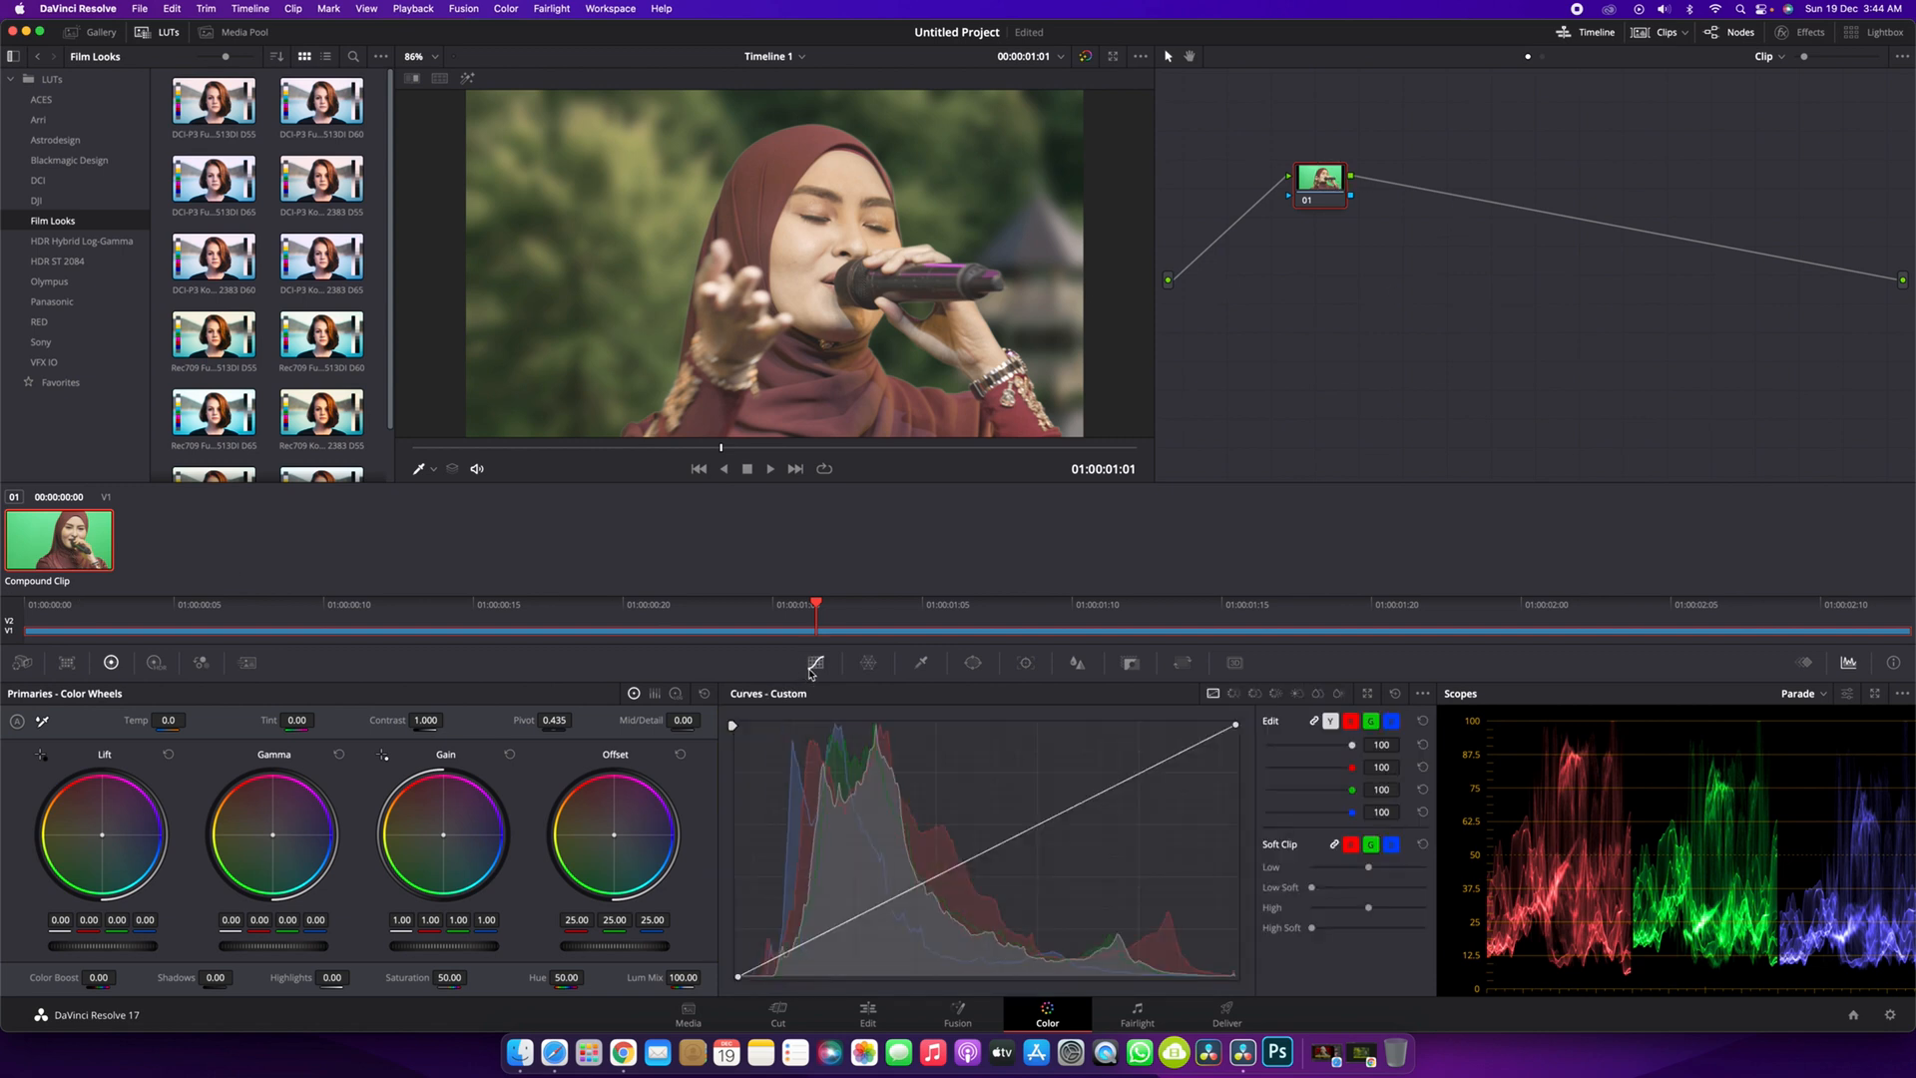
{"action": "left_click", "coordinate": [788, 964]}
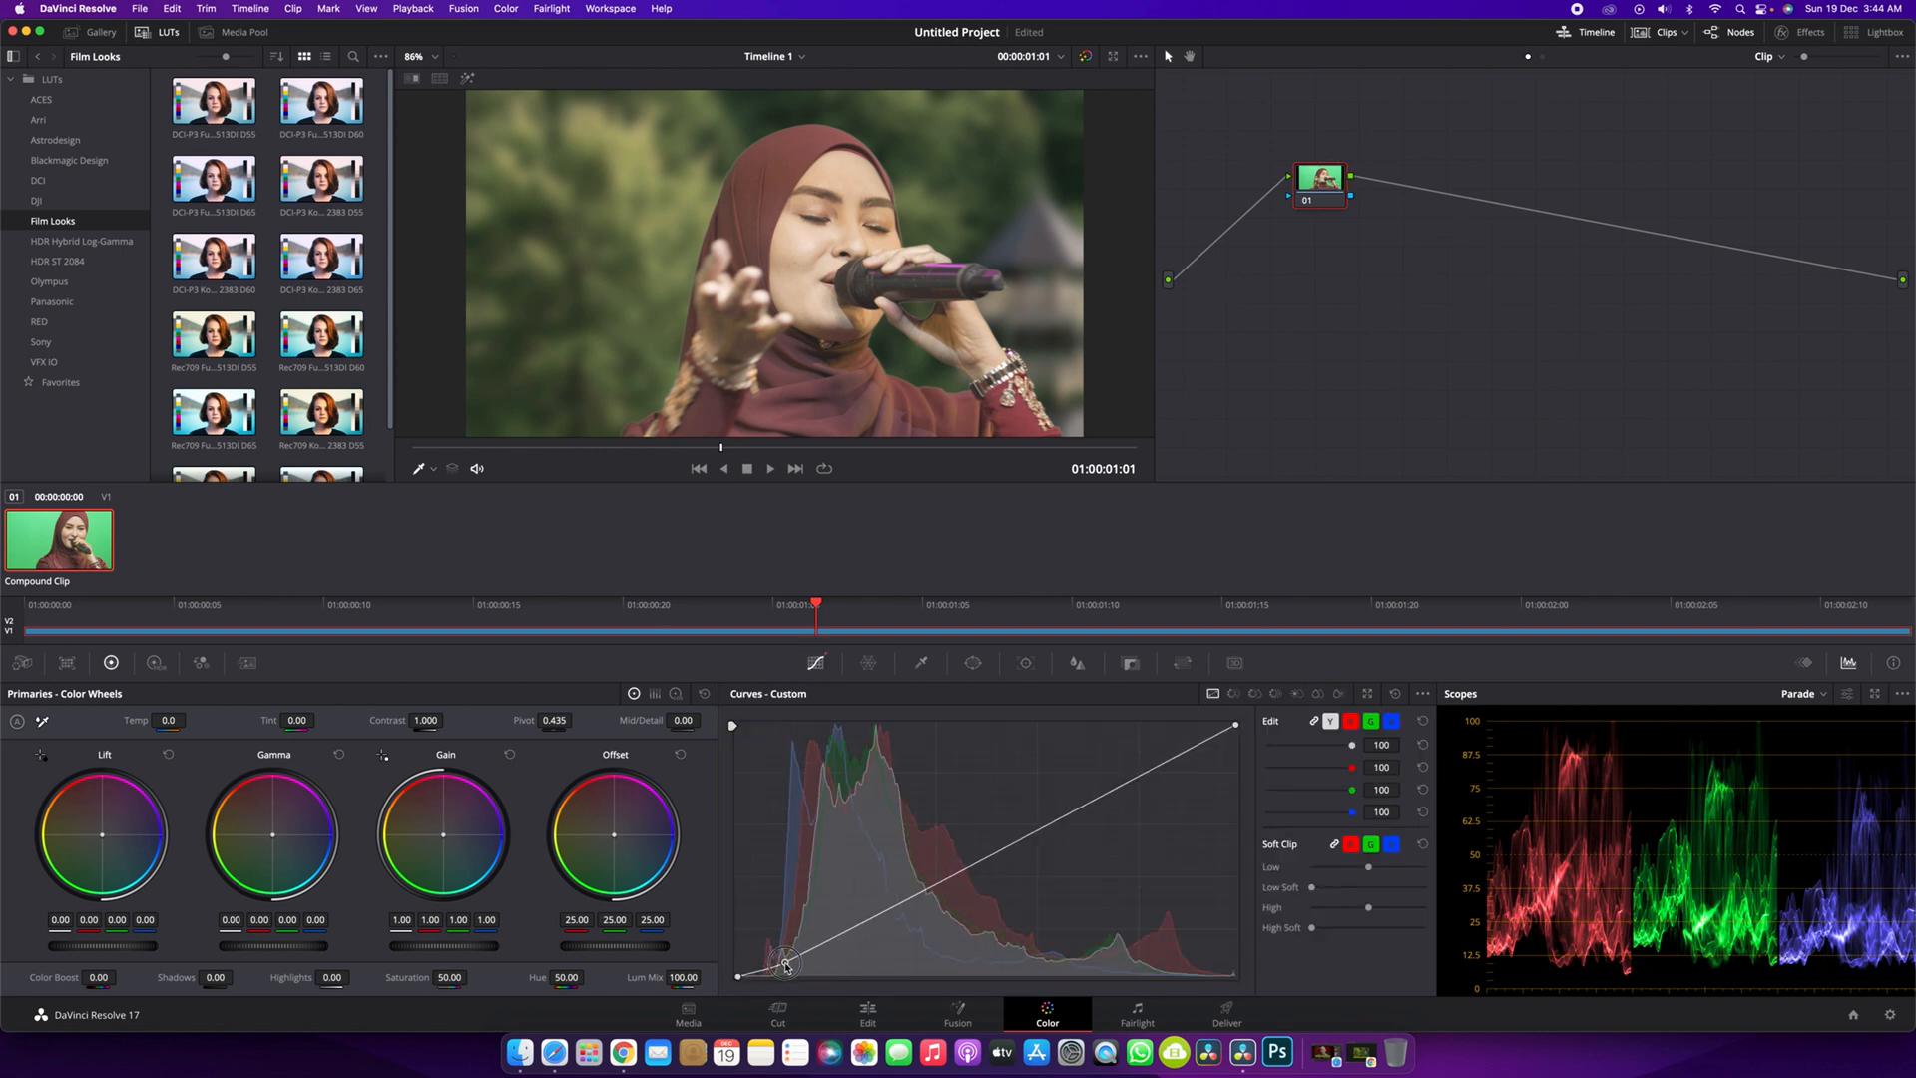
{"action": "left_click_drag", "start_coordinate": [946, 878], "coordinate": [946, 867]}
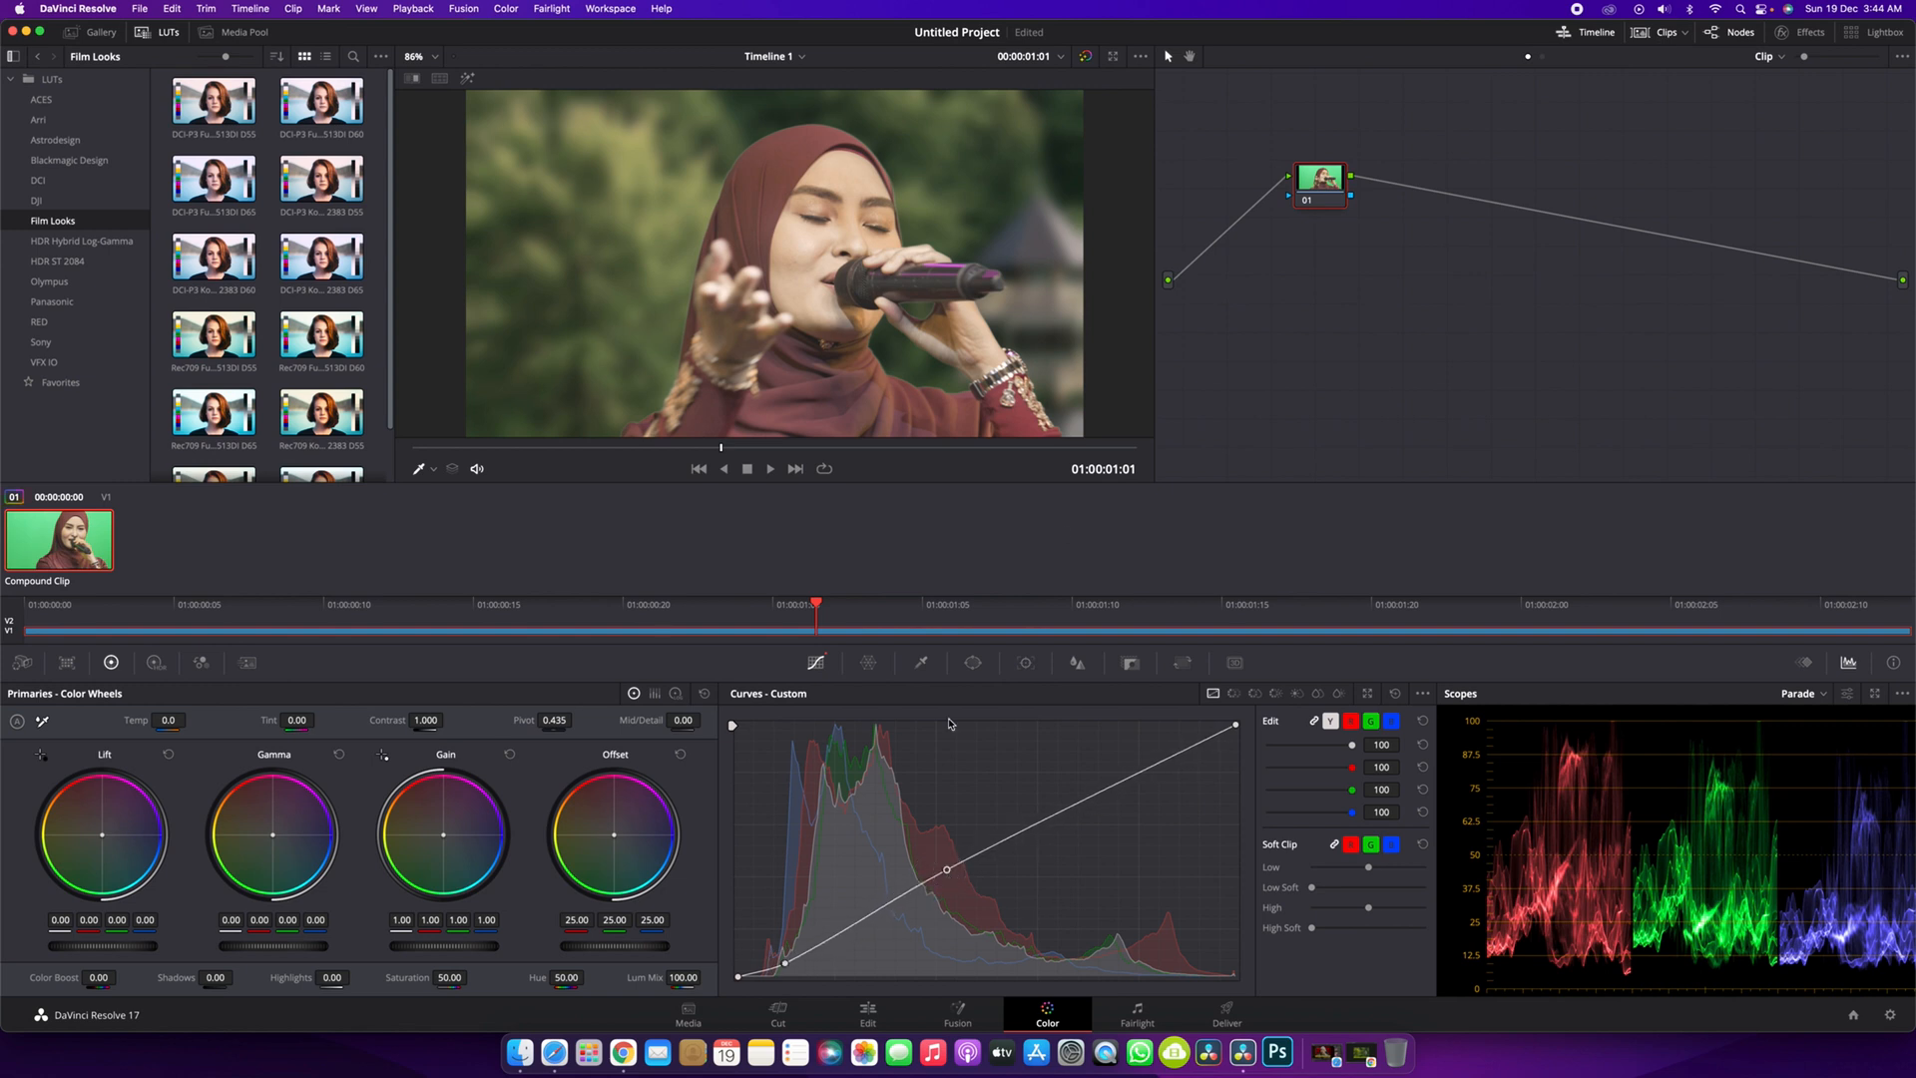
- Add a second serial node and set red in Red Output, green in Green Output and blue in Blue Output to 2.00 in the RGB Mixer
{"action": "key", "text": "alt+s"}
{"action": "left_click", "coordinate": [655, 692]}
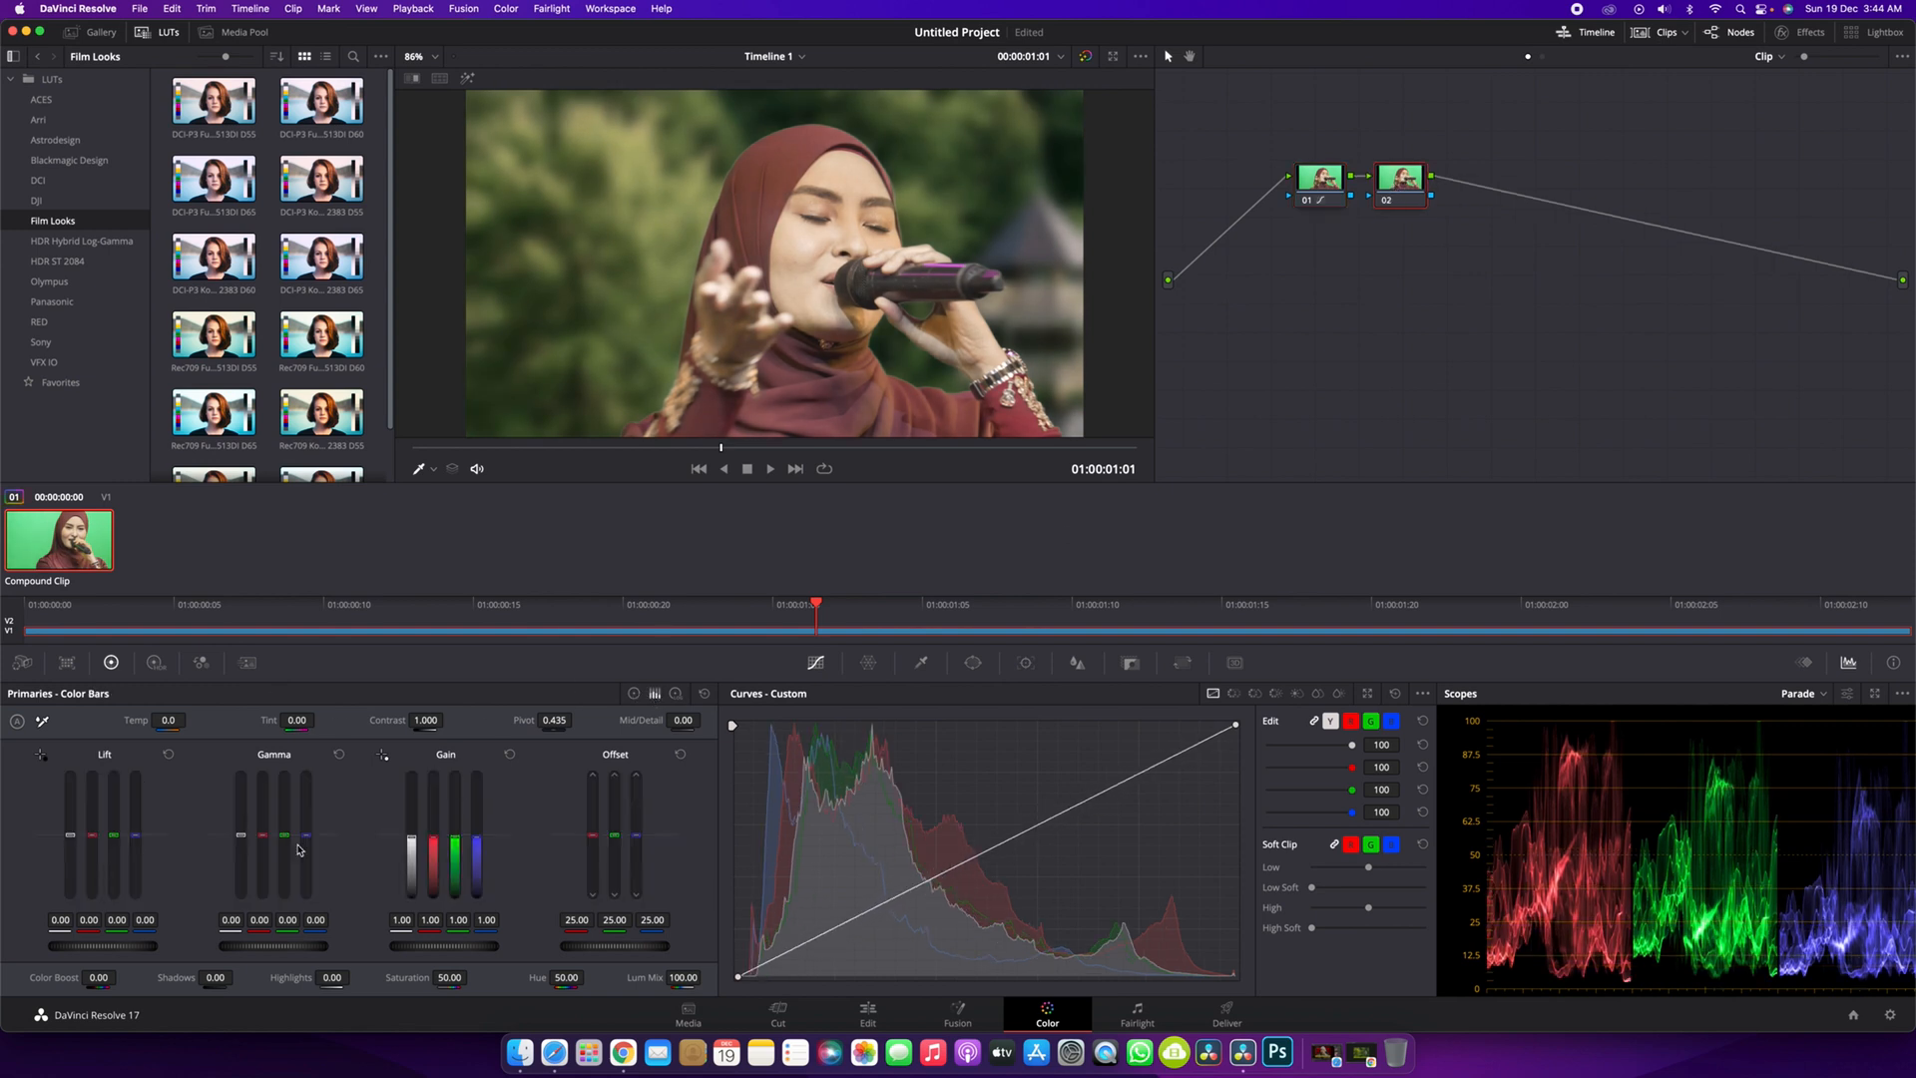
{"action": "left_click", "coordinate": [200, 663]}
{"action": "left_click_drag", "start_coordinate": [98, 786], "coordinate": [98, 749]}
{"action": "left_click_drag", "start_coordinate": [358, 788], "coordinate": [358, 748]}
{"action": "left_click_drag", "start_coordinate": [619, 789], "coordinate": [618, 749]}
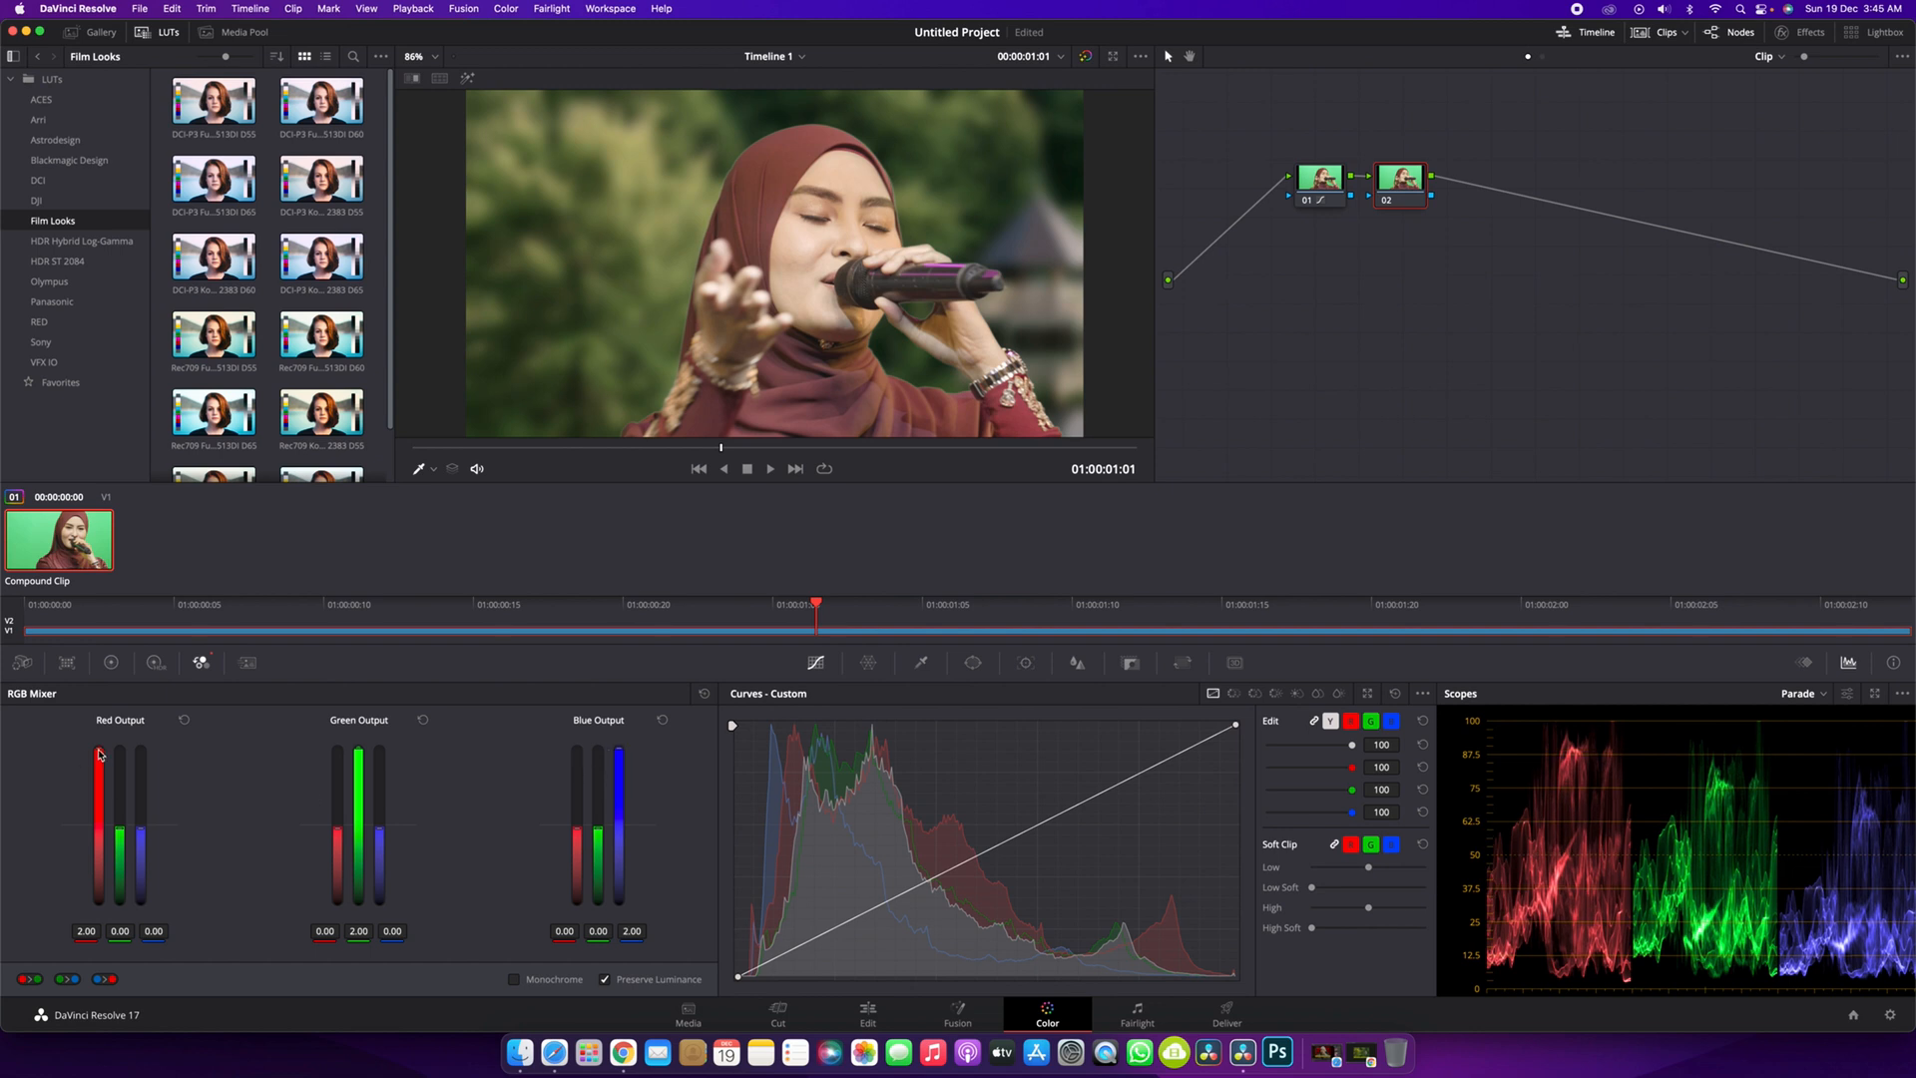
- Add a third serial node with Saturation 33.80 and Color Boost -9.50
{"action": "key", "text": "alt+s"}
{"action": "left_click", "coordinate": [111, 663]}
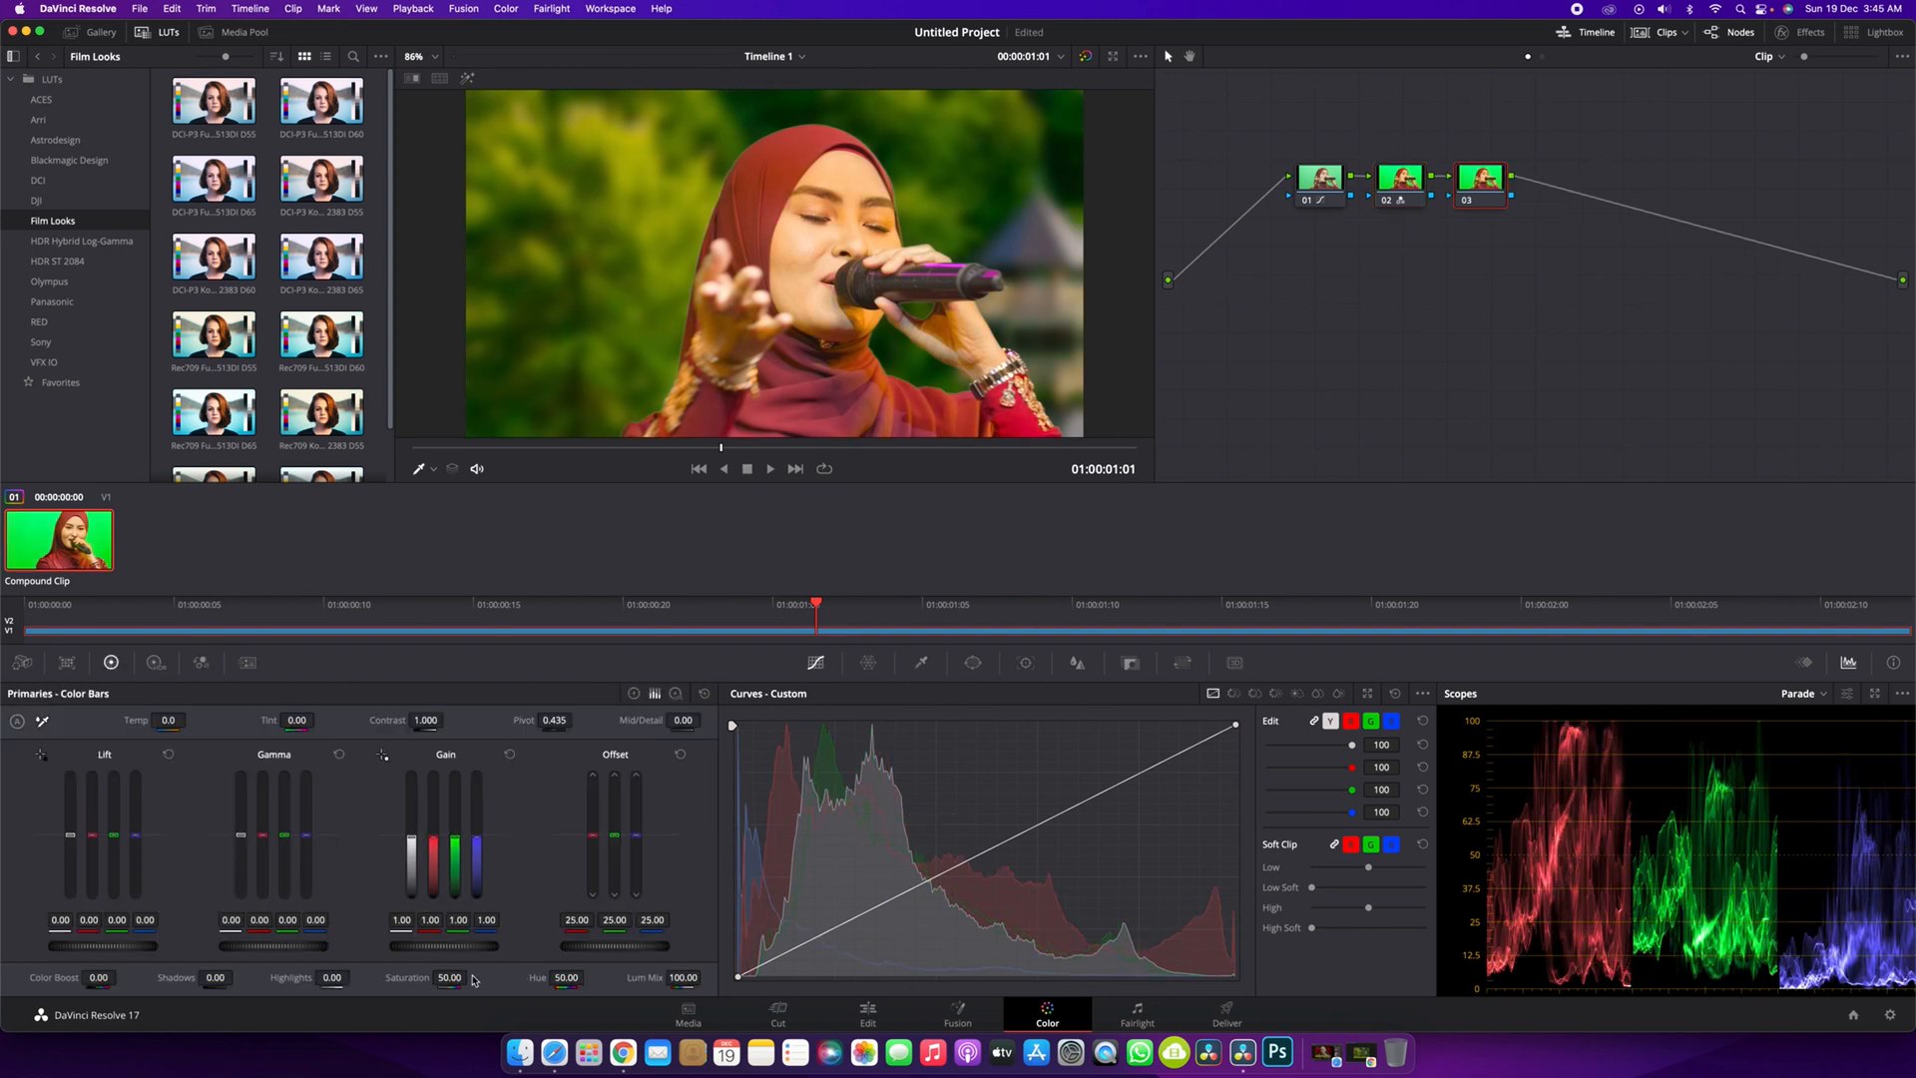
{"action": "left_click_drag", "start_coordinate": [447, 977], "coordinate": [388, 975]}
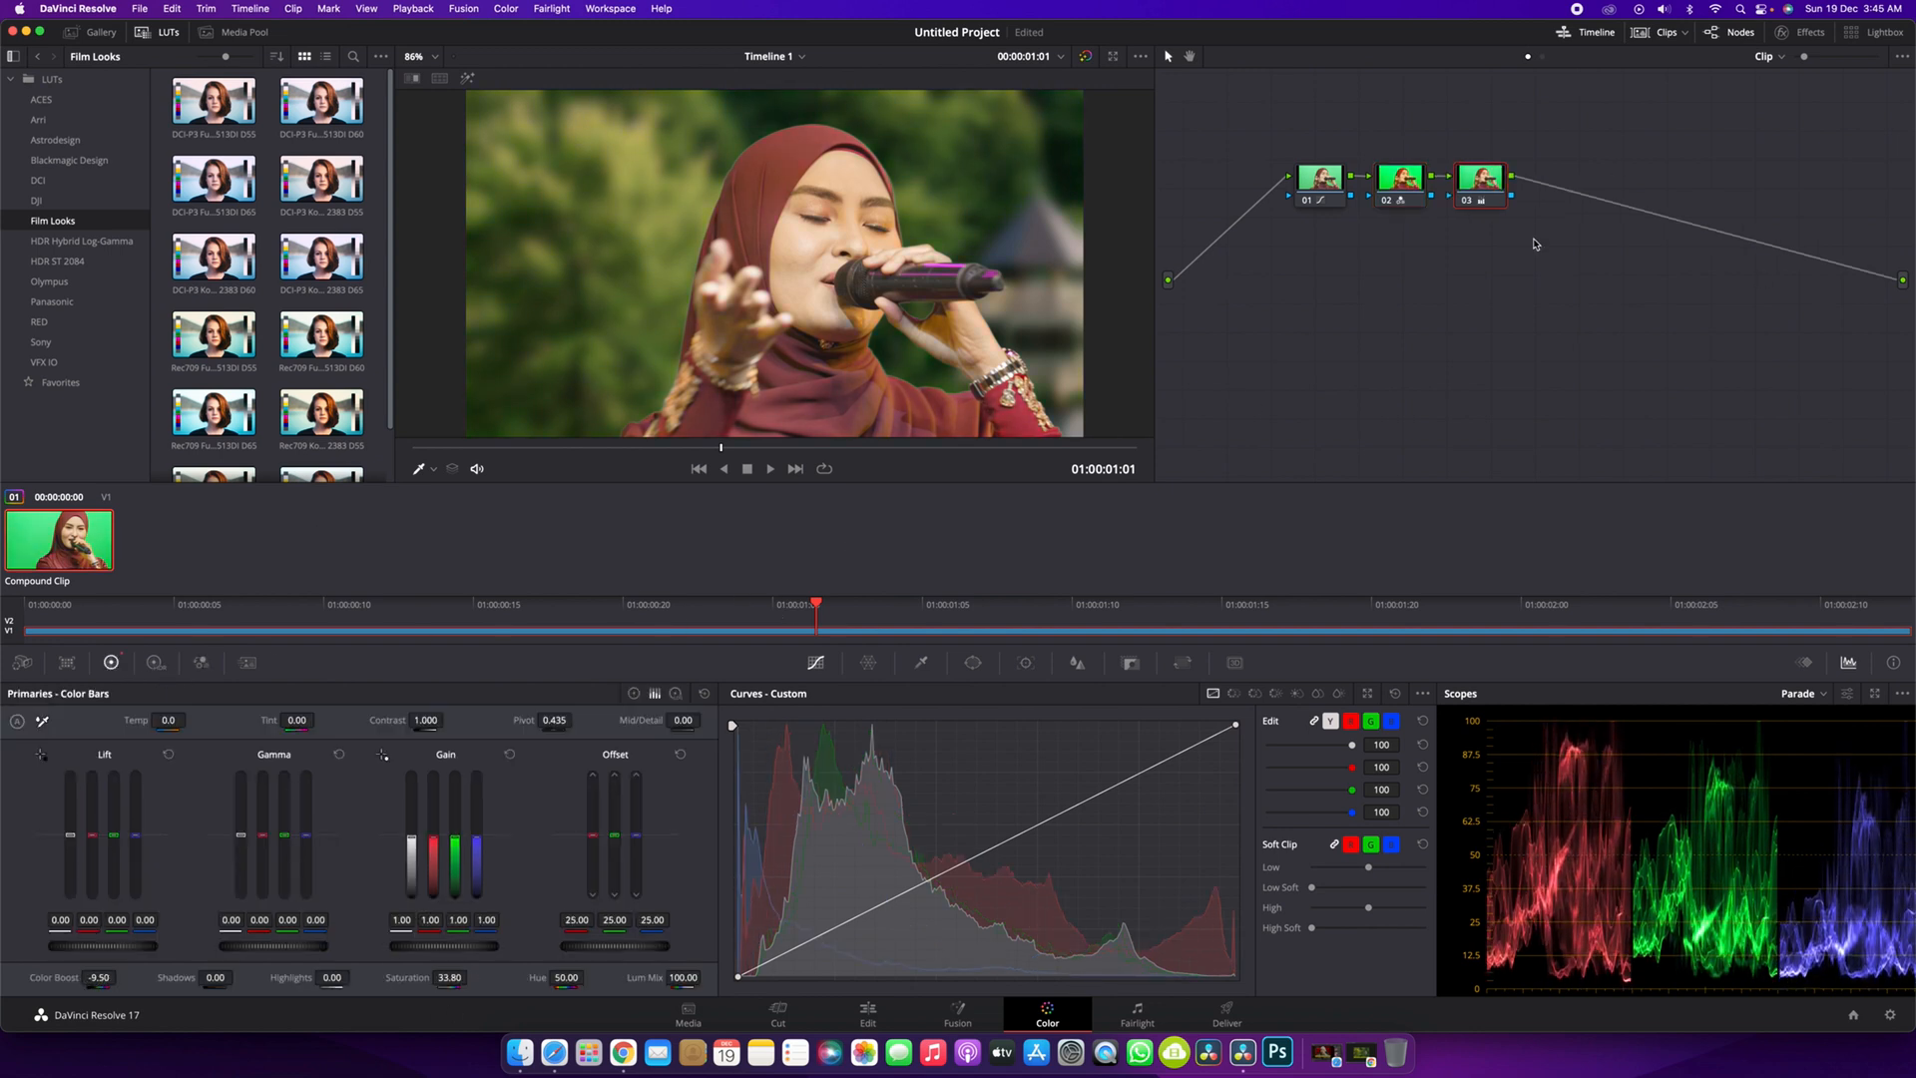
- Add a fourth serial node, tinting Lift teal (-0.07, 0.02, 0.03), Gamma slightly warm (red 0.01, blue -0.01) and Gain orange (1.06, 0.98, 0.97)
{"action": "key", "text": "alt+s"}
{"action": "left_click", "coordinate": [113, 663]}
{"action": "left_click_drag", "start_coordinate": [108, 841], "coordinate": [130, 906]}
{"action": "left_click_drag", "start_coordinate": [275, 838], "coordinate": [256, 817]}
{"action": "left_click_drag", "start_coordinate": [445, 838], "coordinate": [433, 813]}
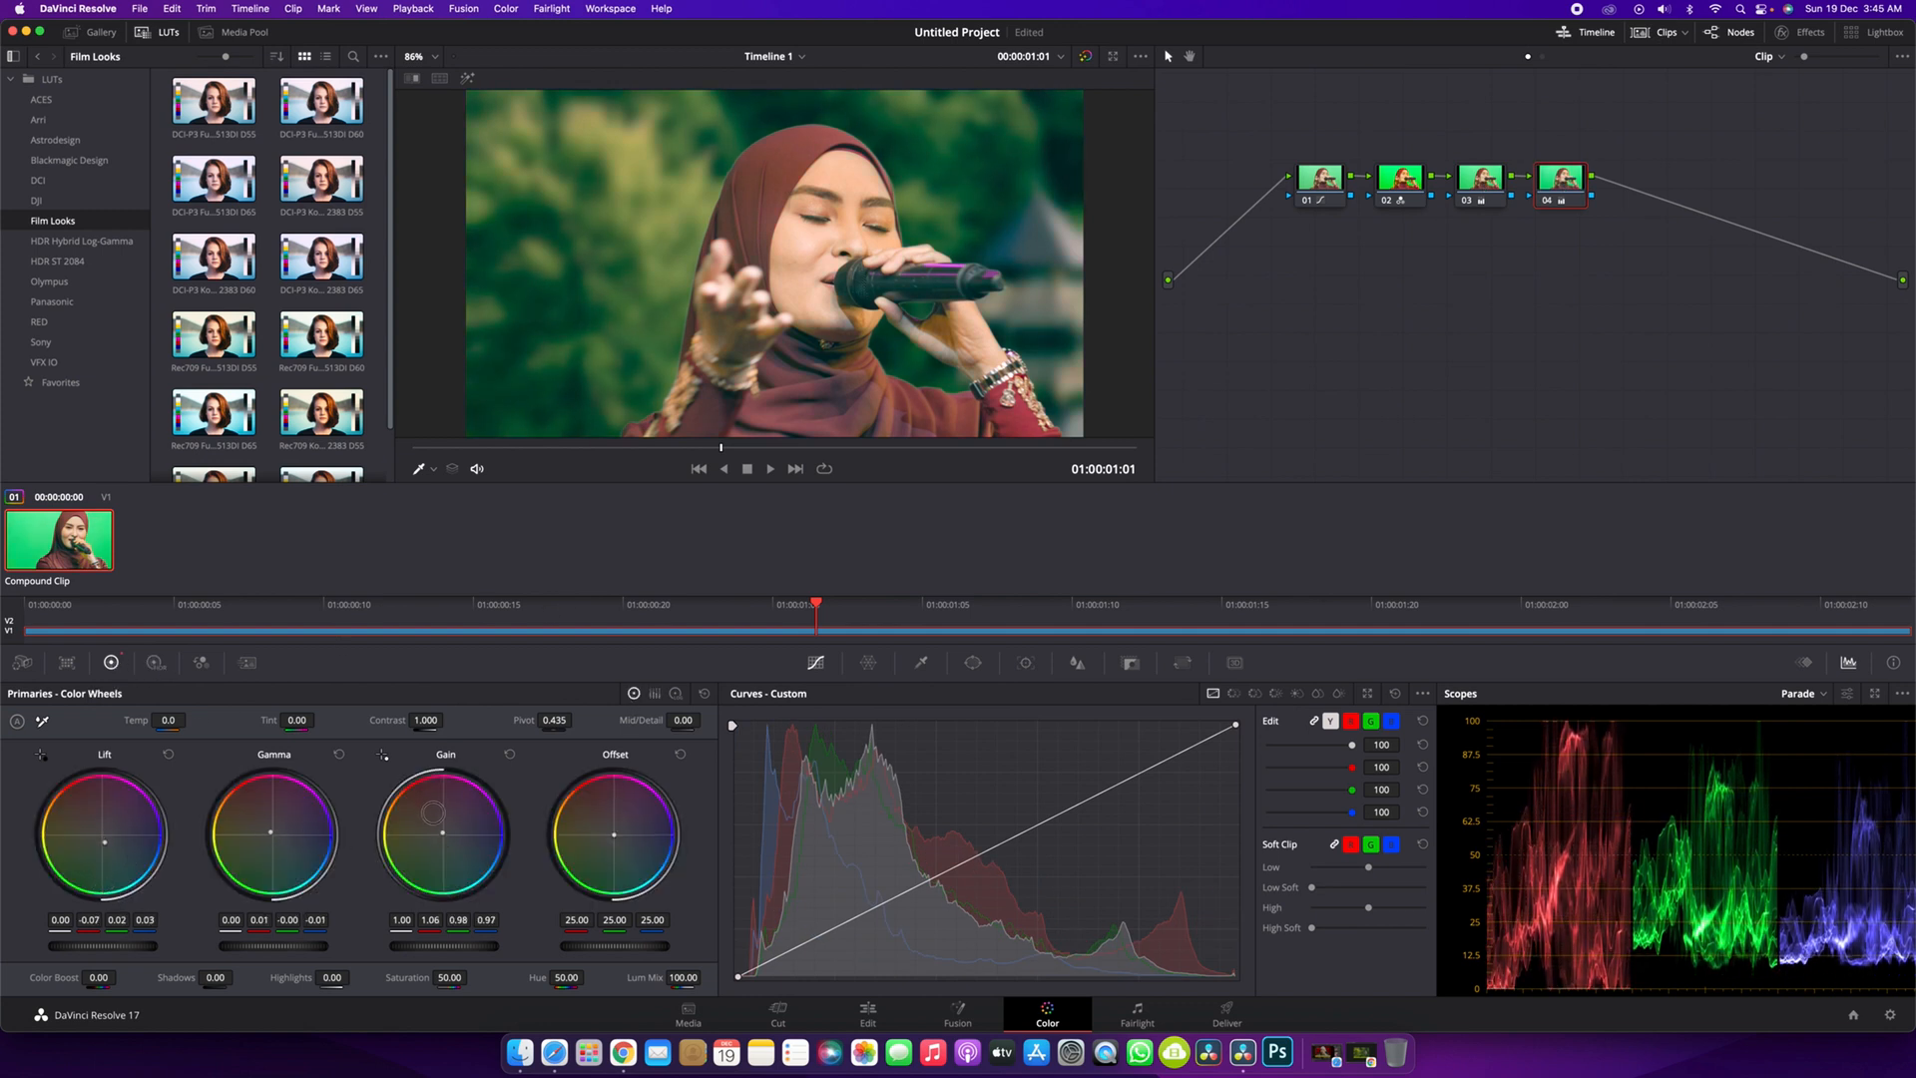
- Play the graded compound clip from the start on the Edit page and check individual frames, ending at 01:00:01:03
{"action": "left_click", "coordinate": [867, 1013]}
{"action": "left_click_drag", "start_coordinate": [221, 580], "coordinate": [3, 564]}
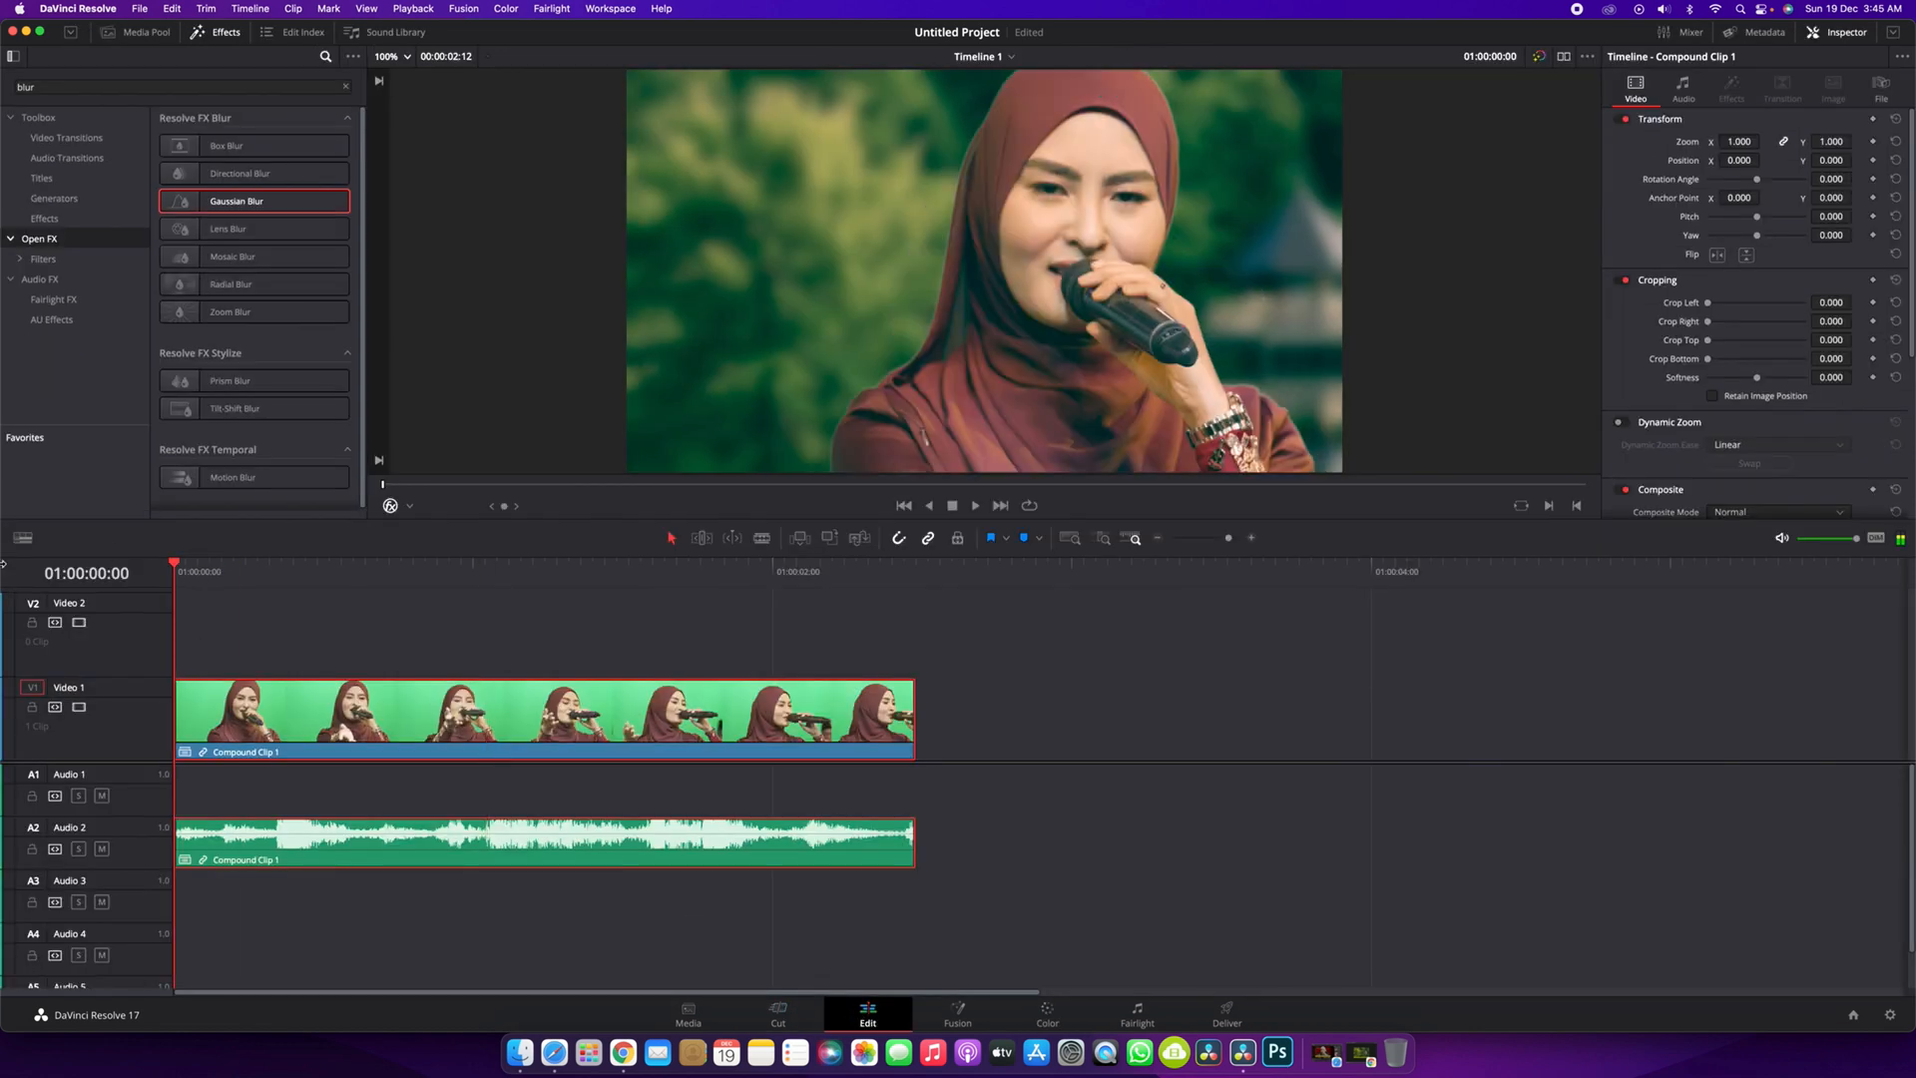
{"action": "key", "text": "space"}
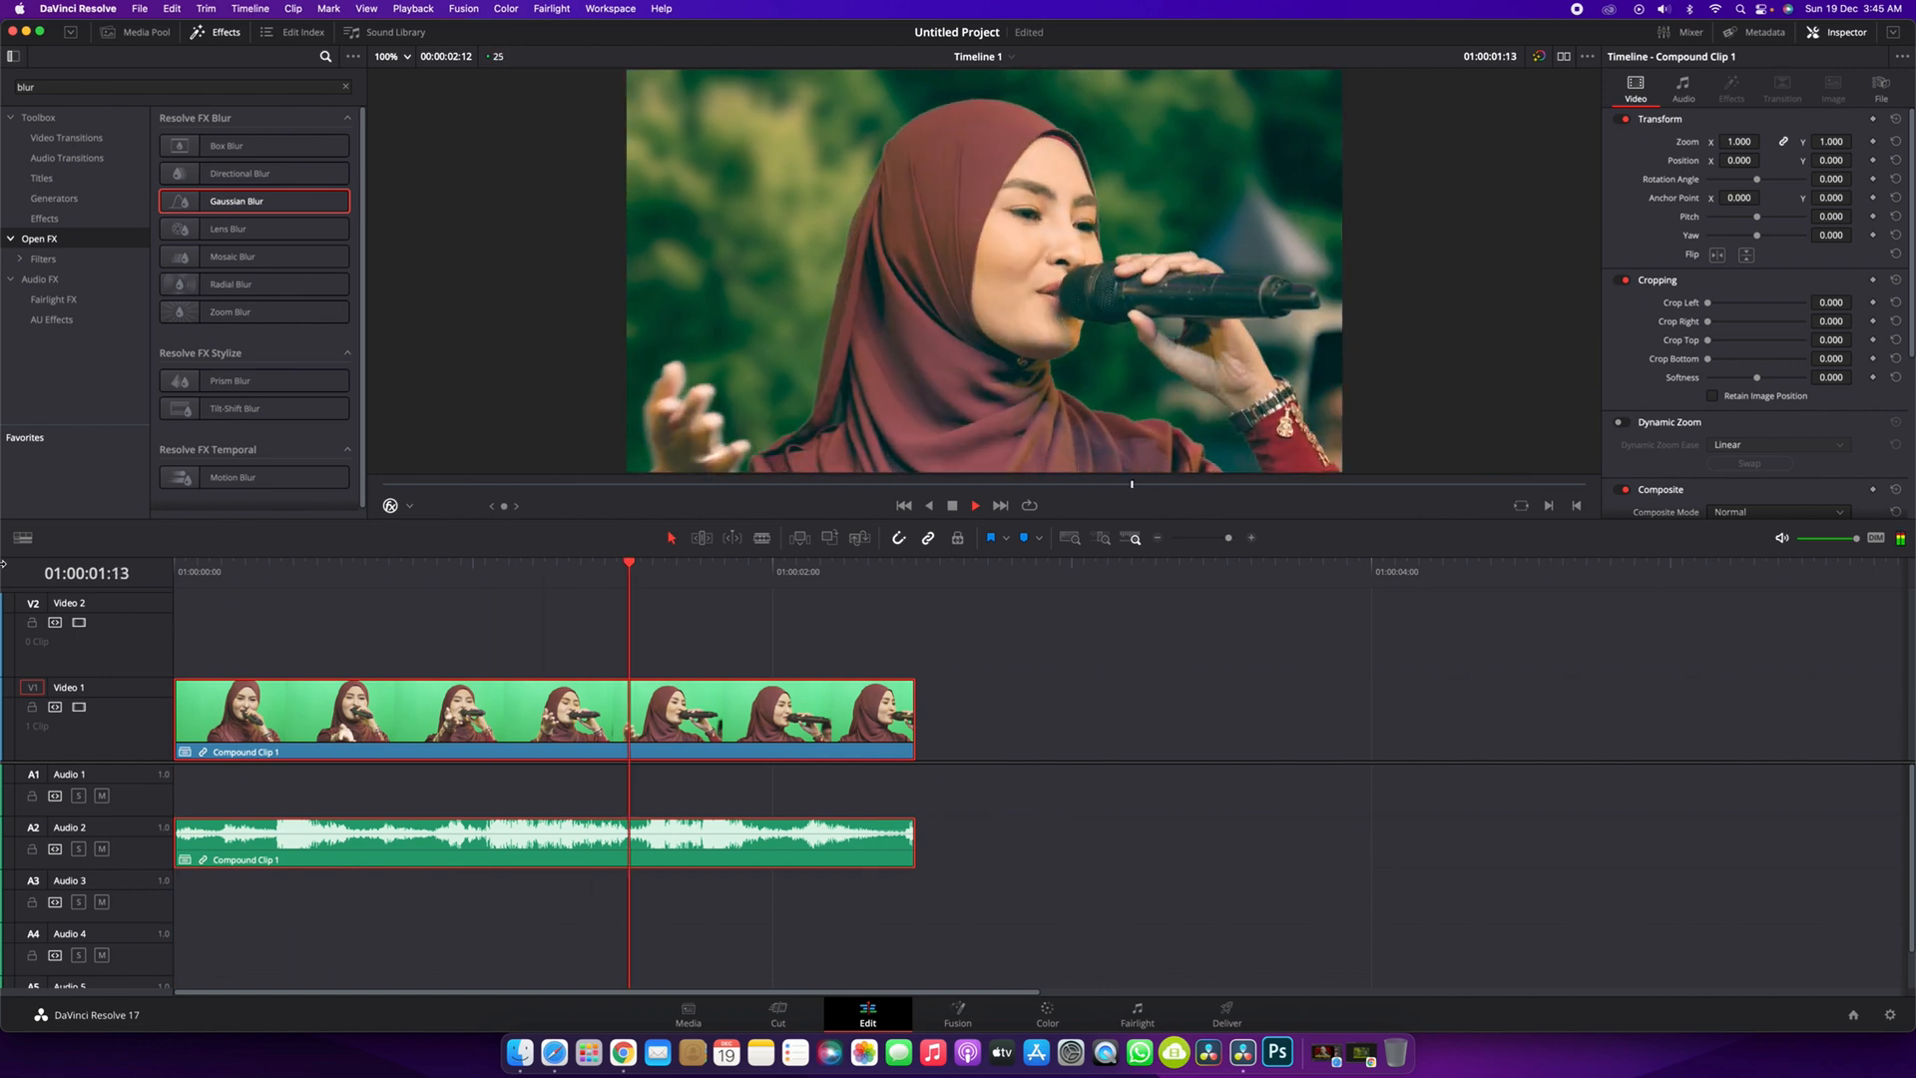
{"action": "left_click", "coordinate": [179, 576]}
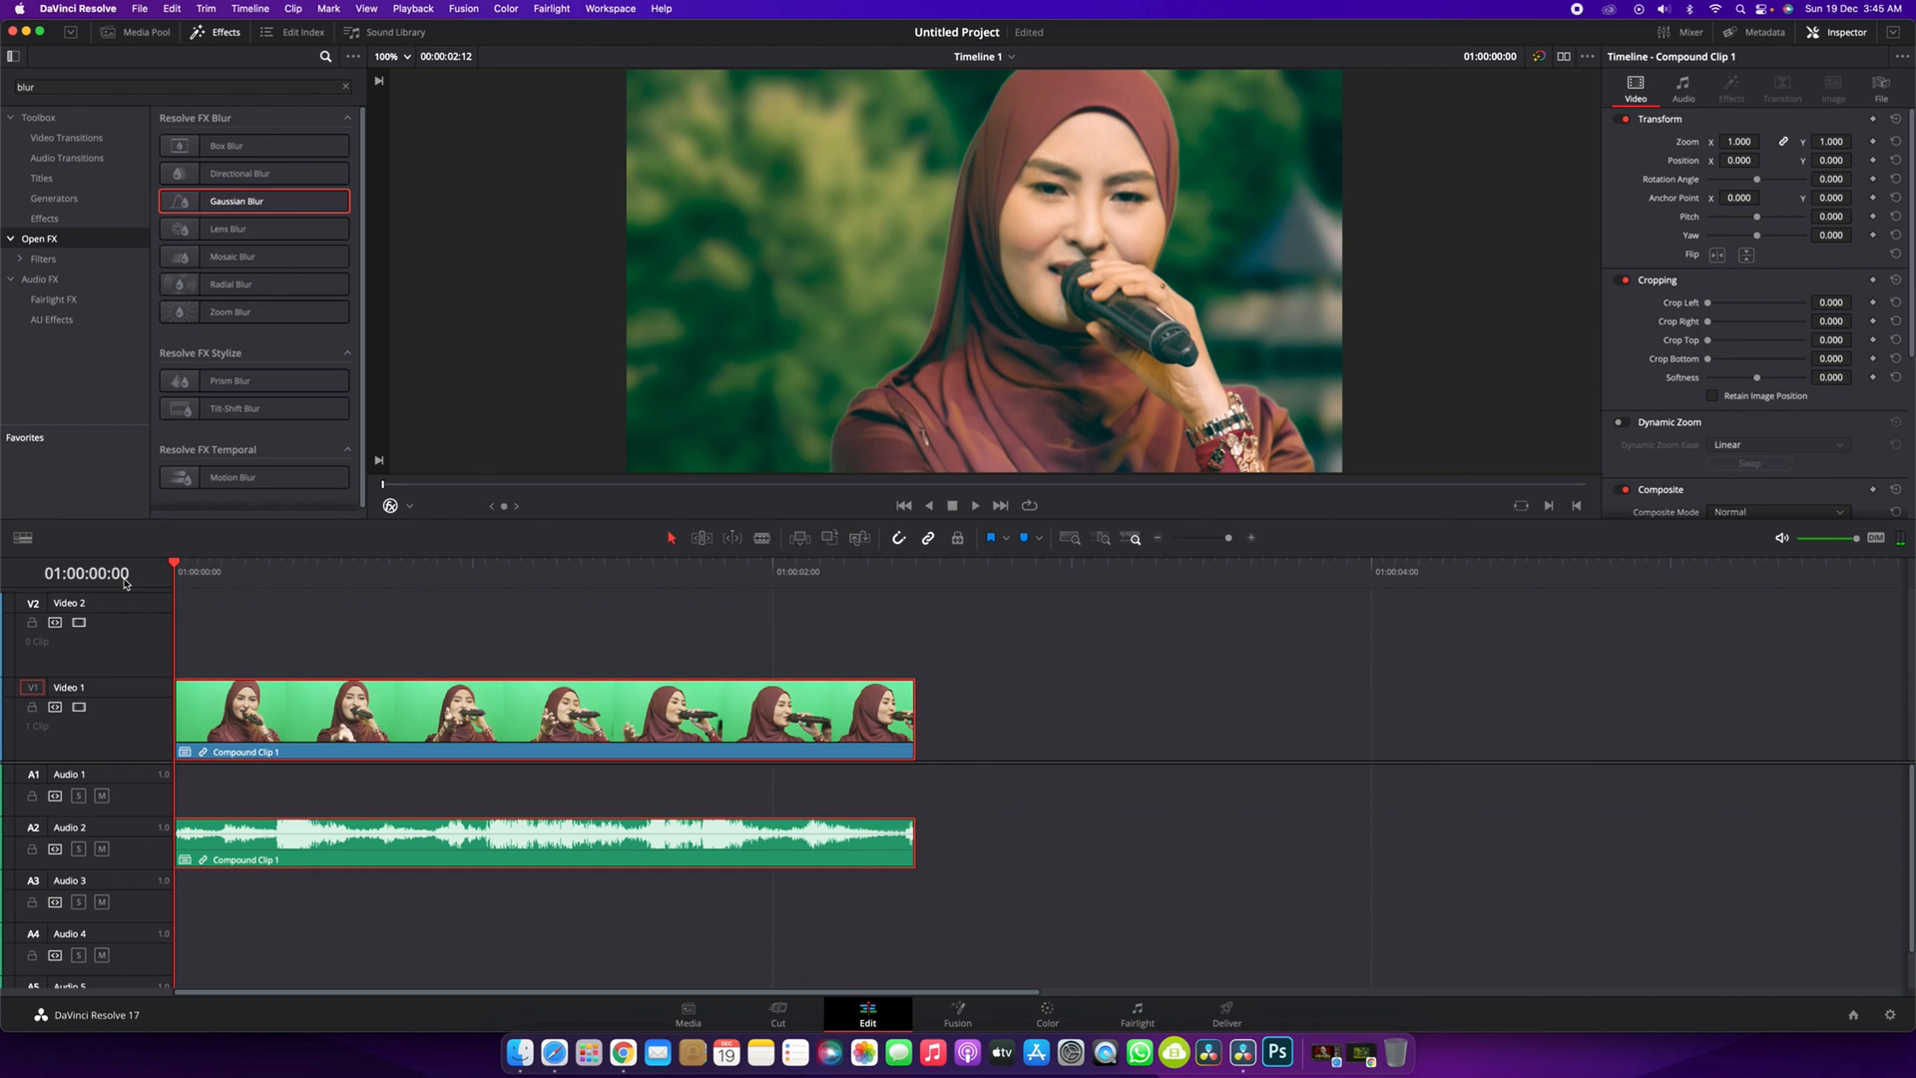
{"action": "key", "text": "space"}
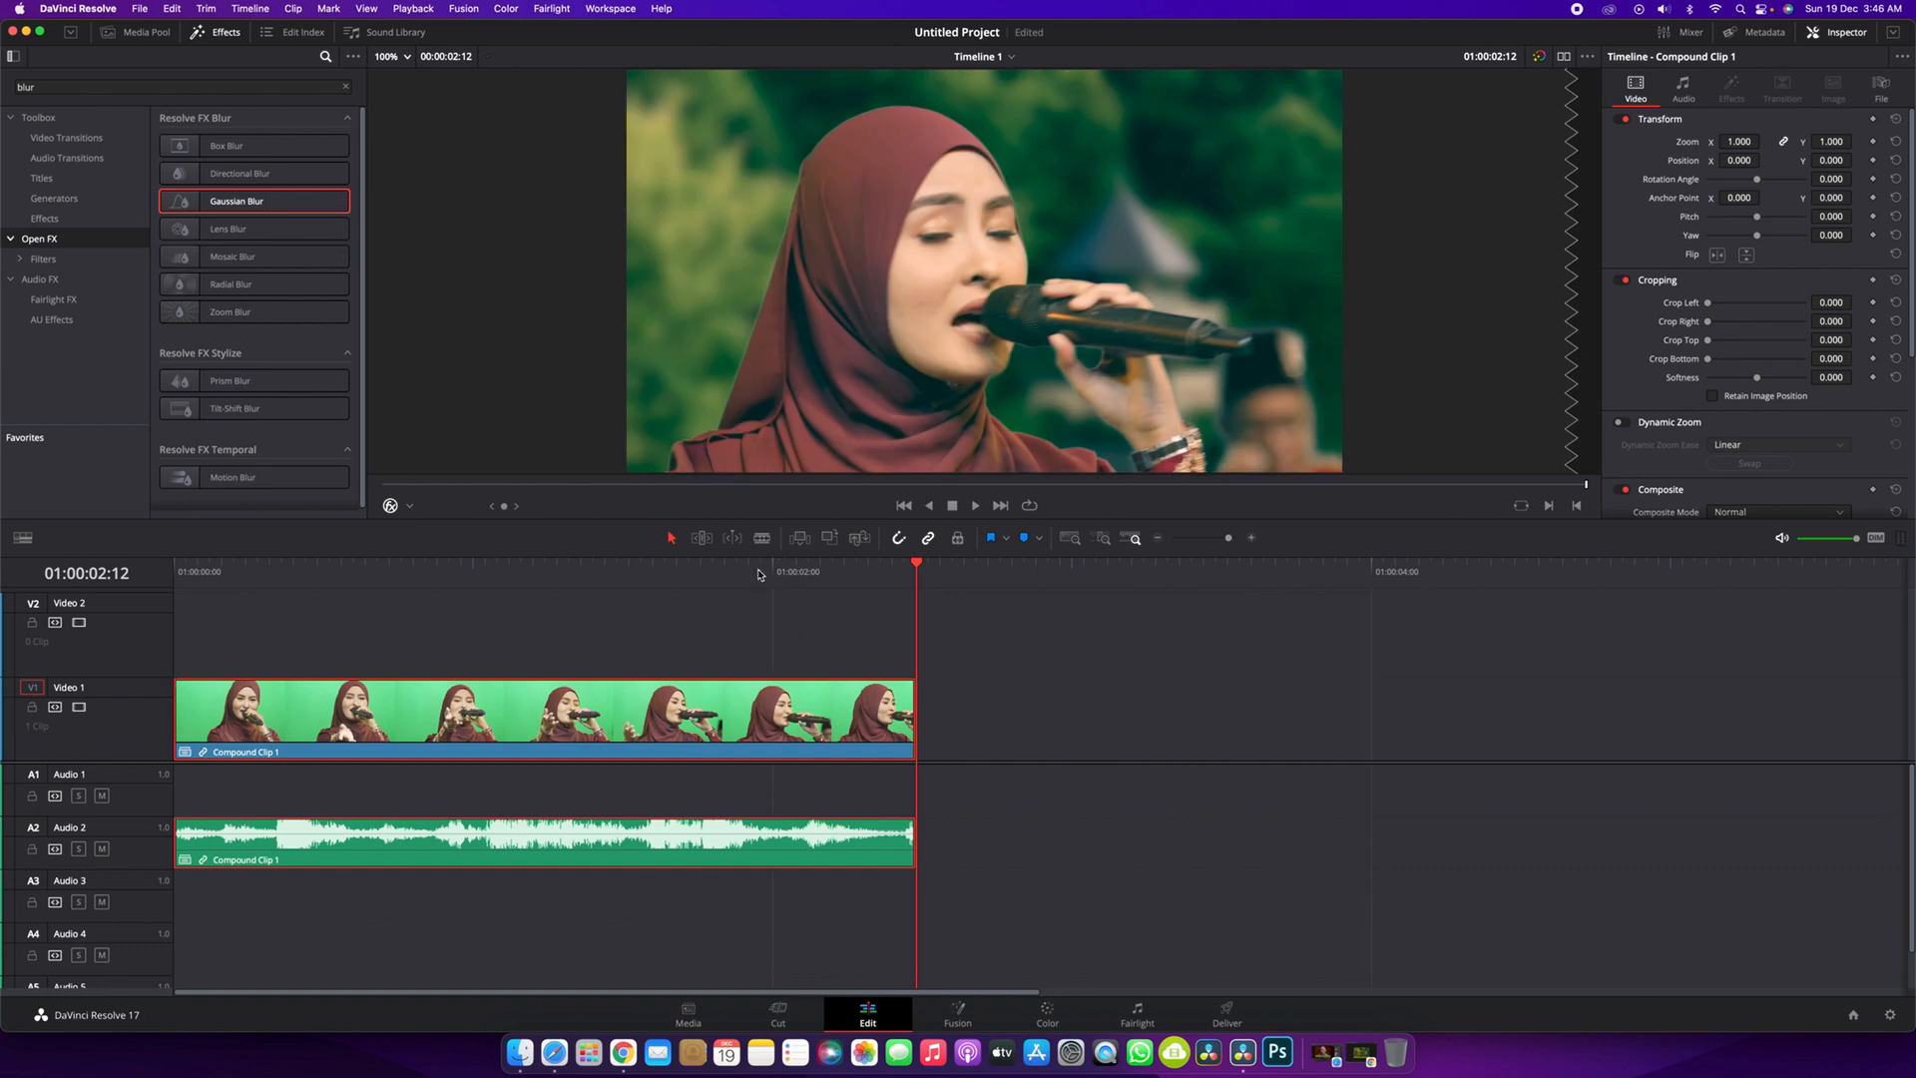
{"action": "left_click_drag", "start_coordinate": [631, 575], "coordinate": [581, 576]}
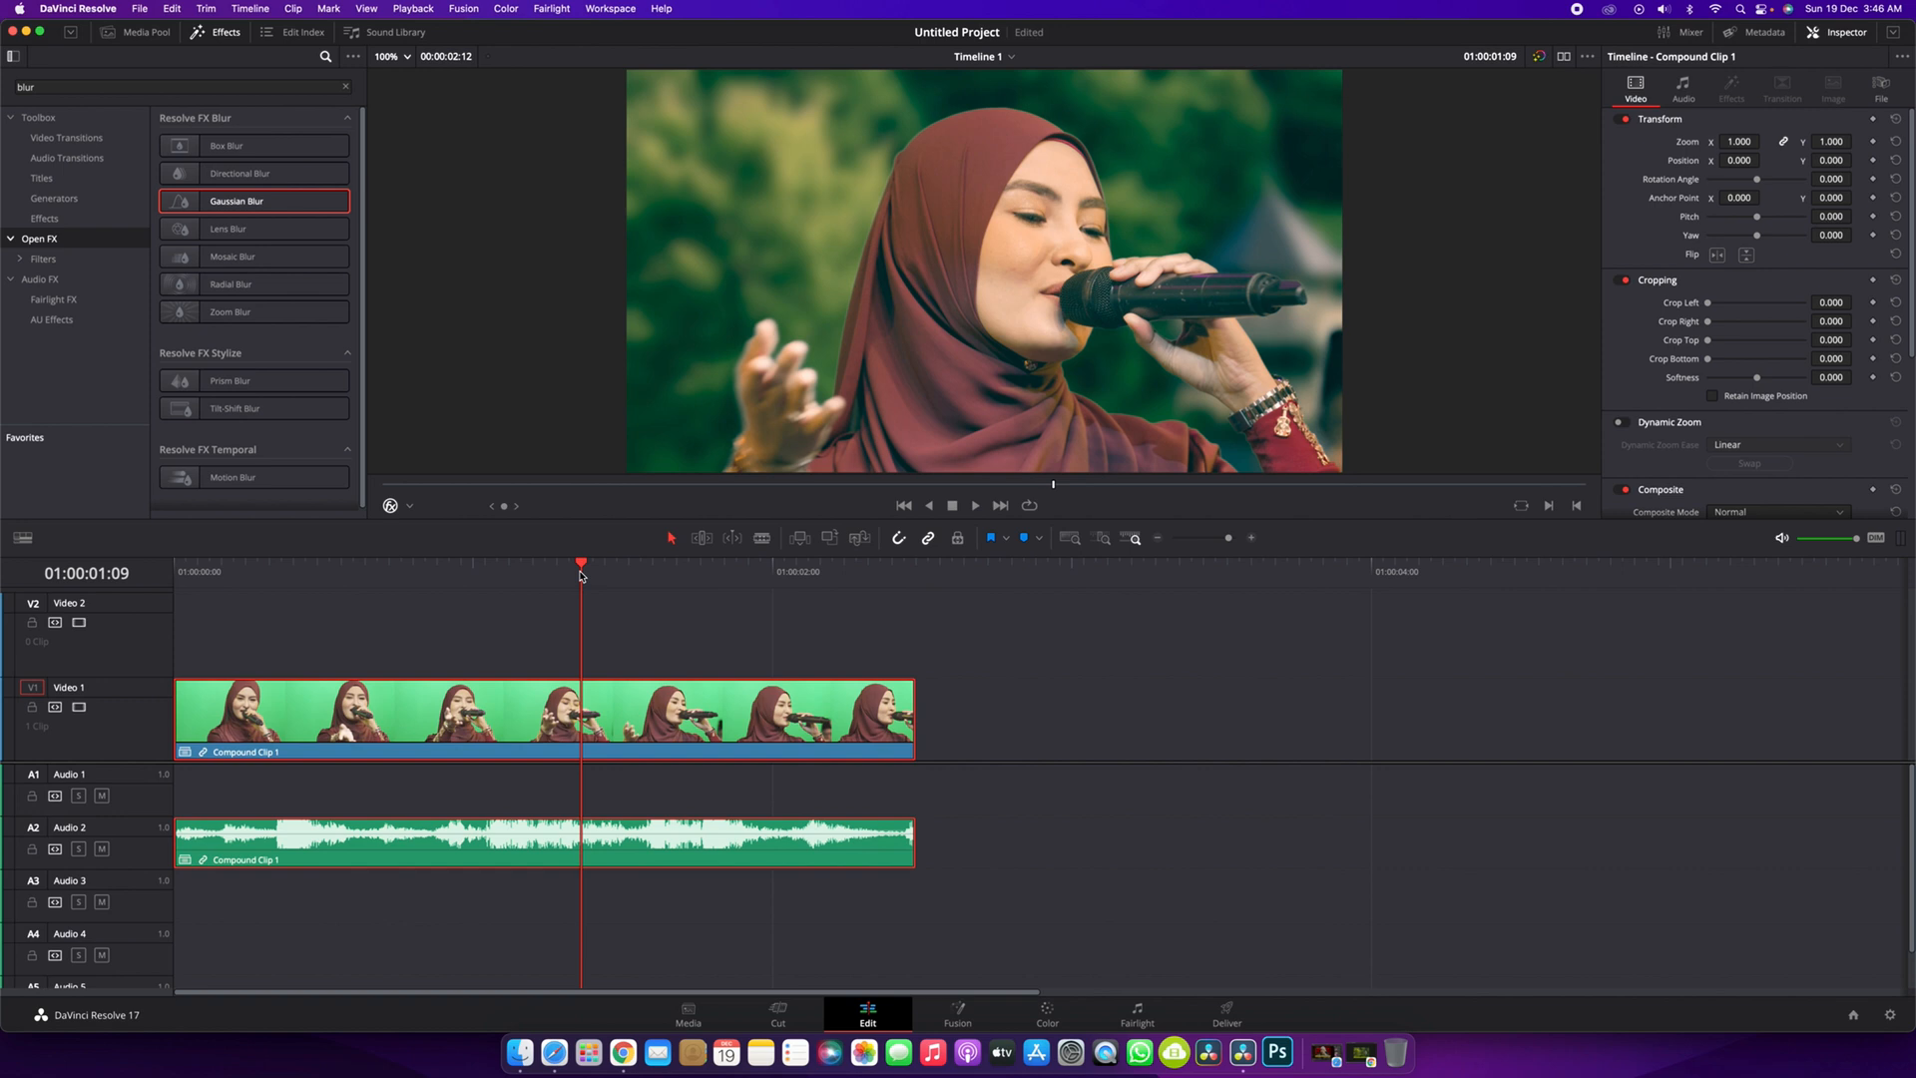
{"action": "left_click", "coordinate": [510, 576]}
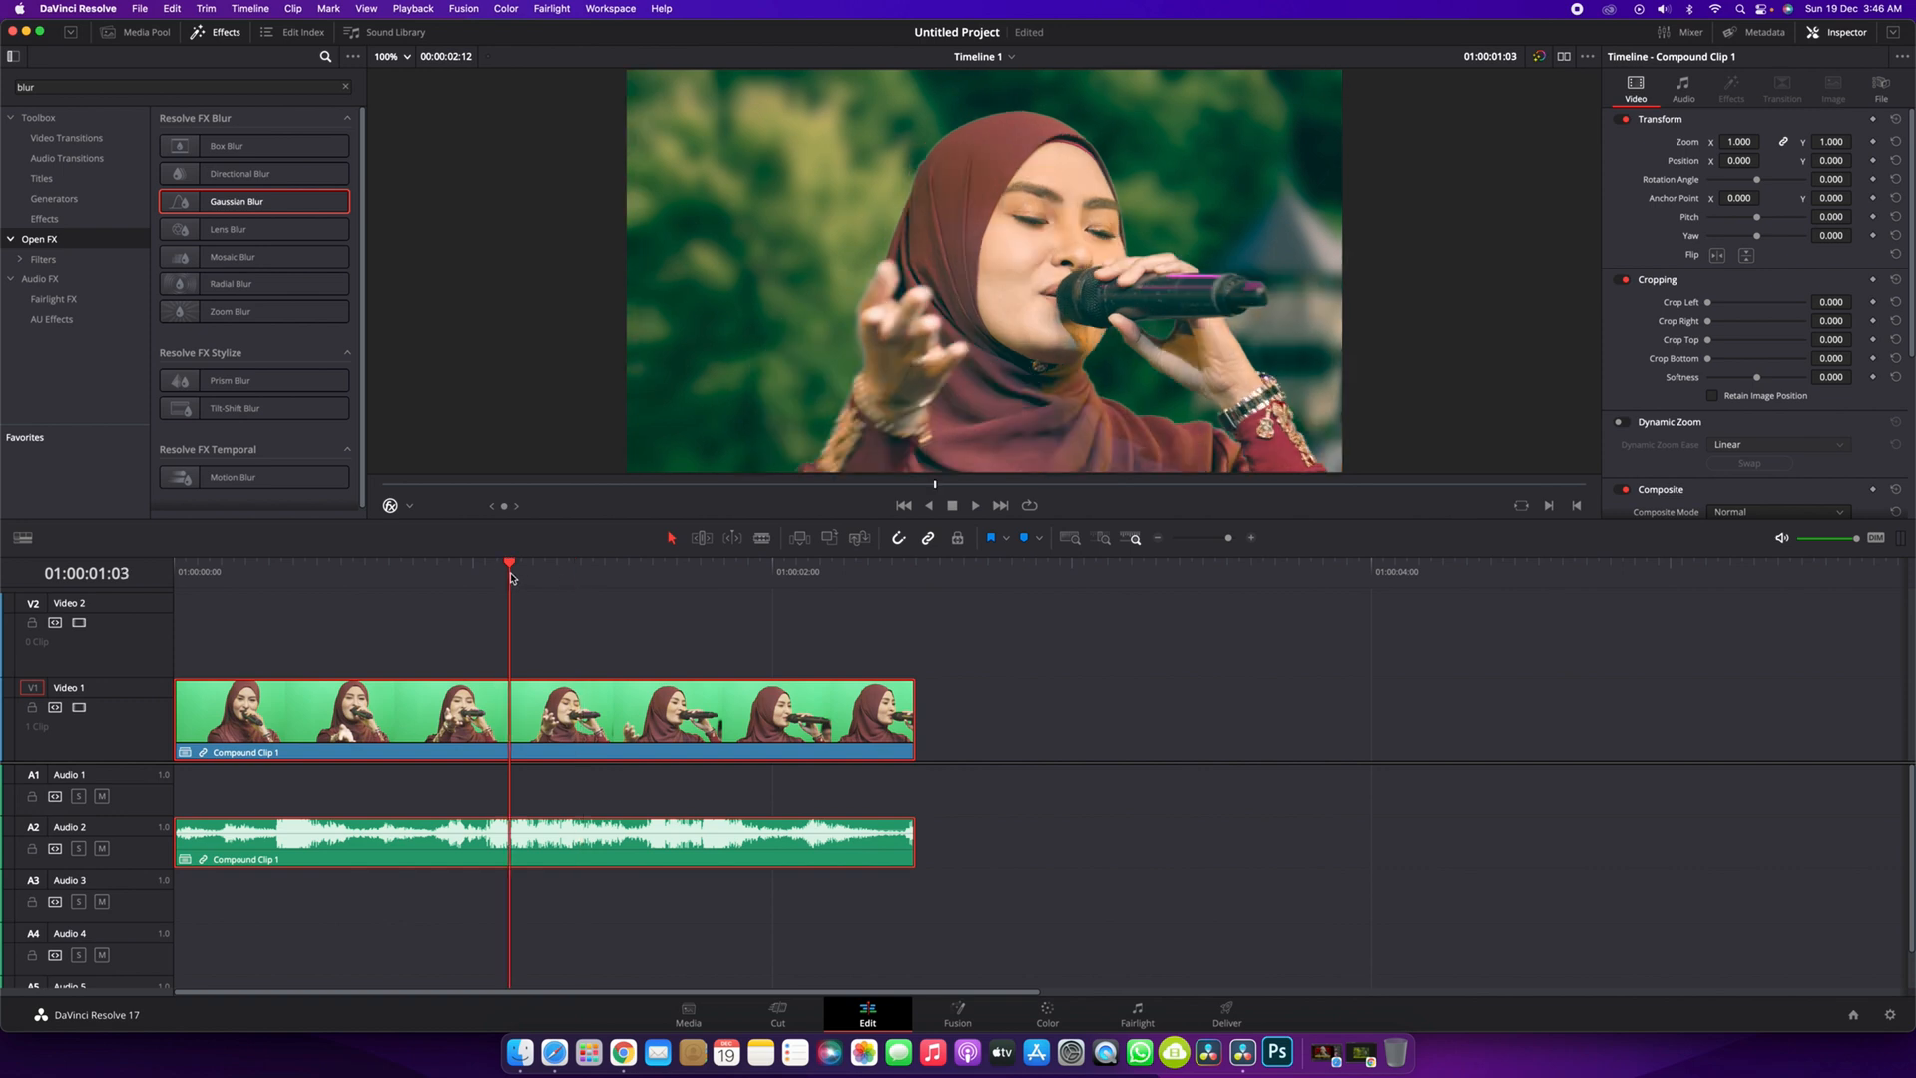